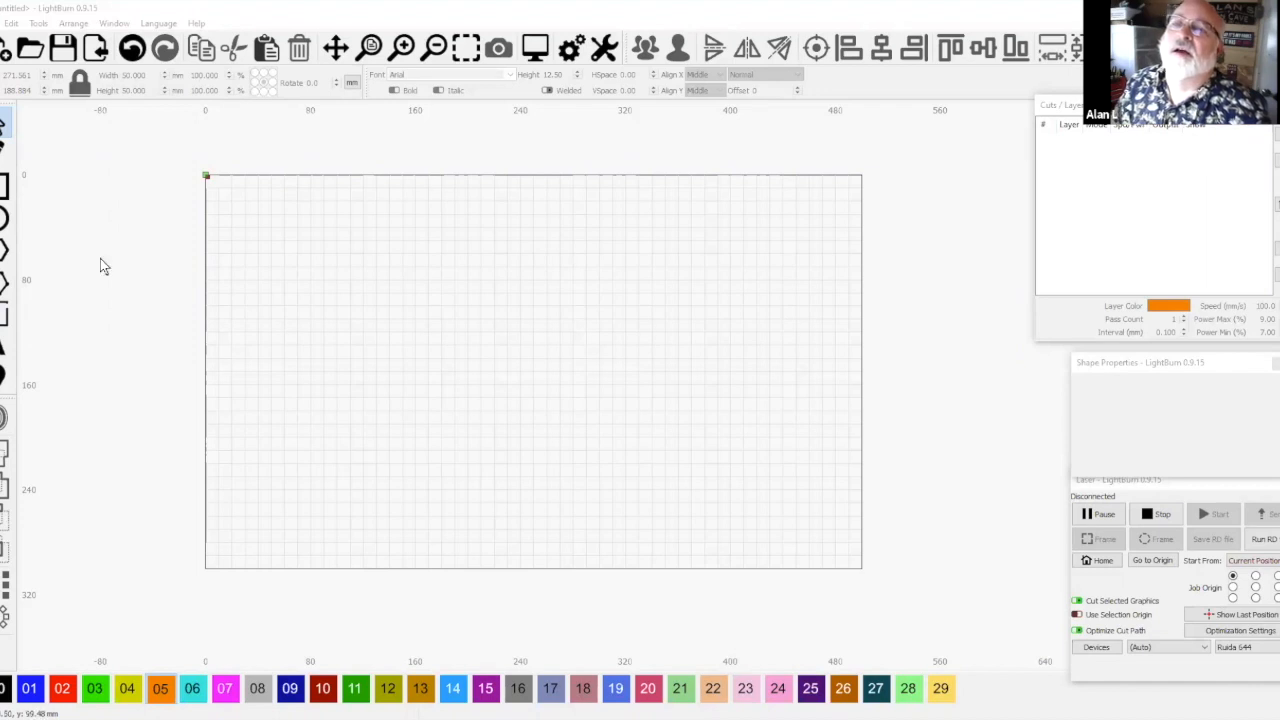
pyautogui.scroll(-2, 119, 500)
pyautogui.scroll(2, 119, 505)
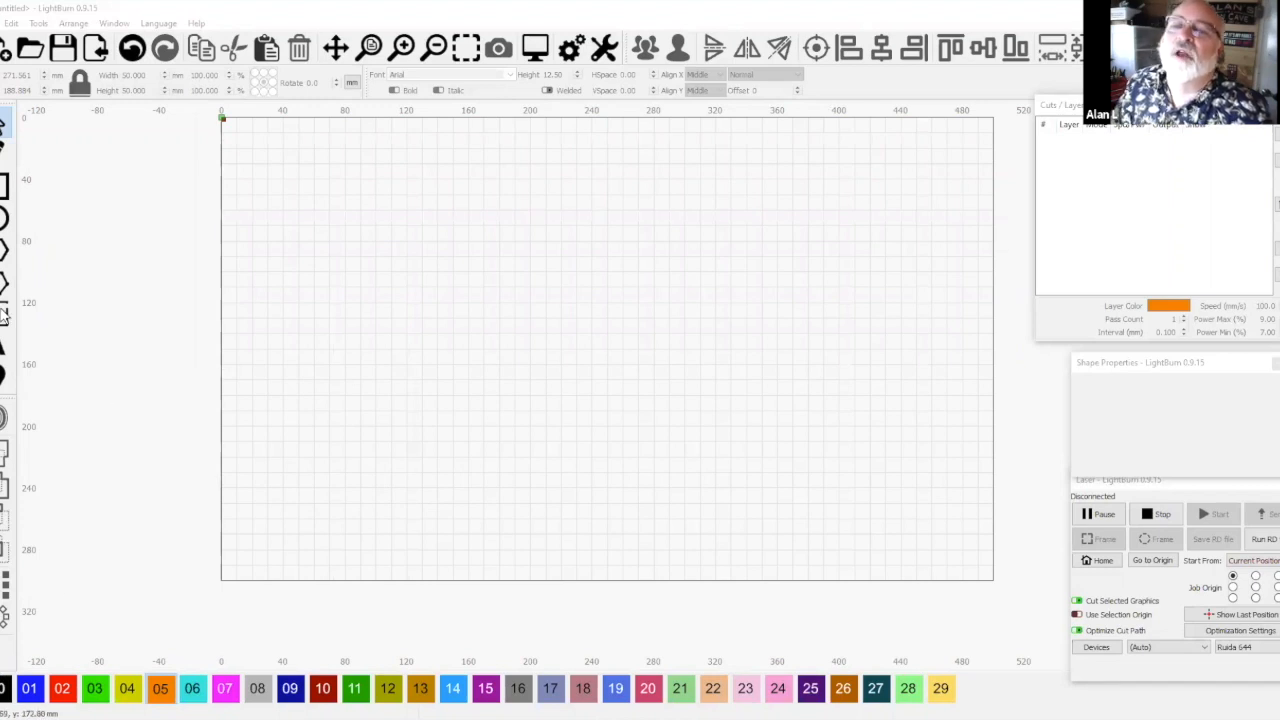
pyautogui.click(38, 23)
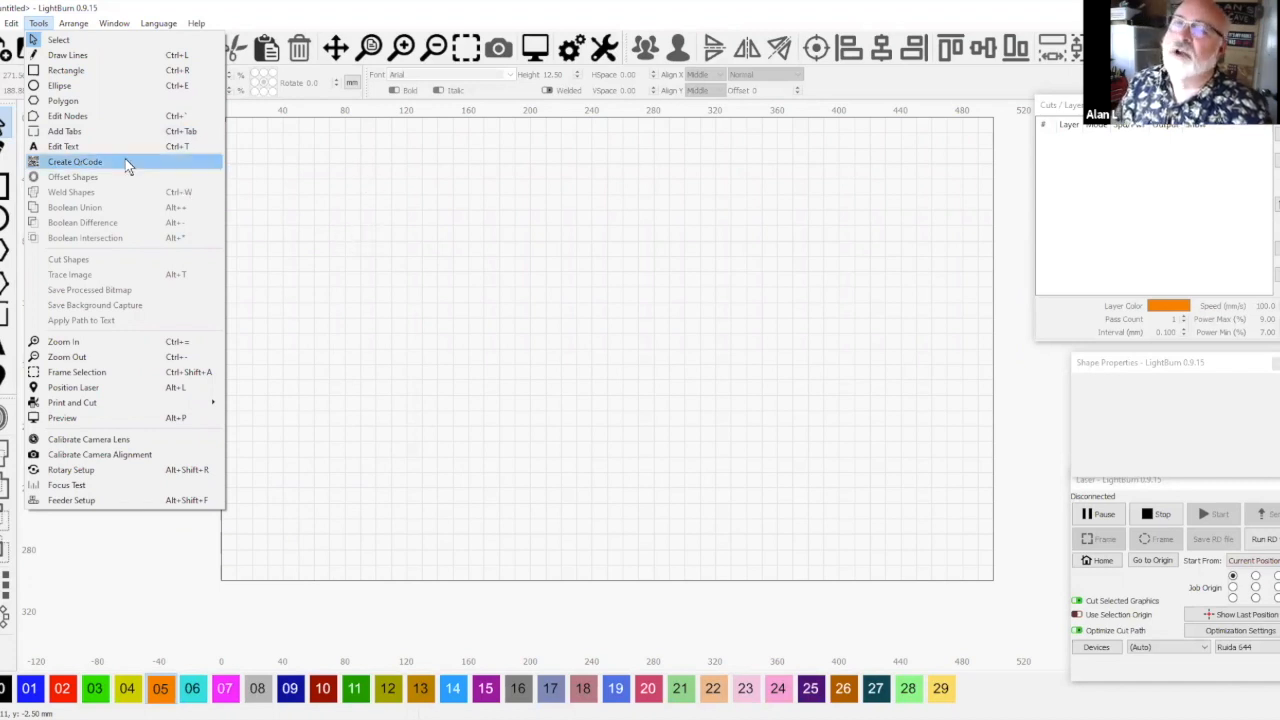
pyautogui.click(304, 191)
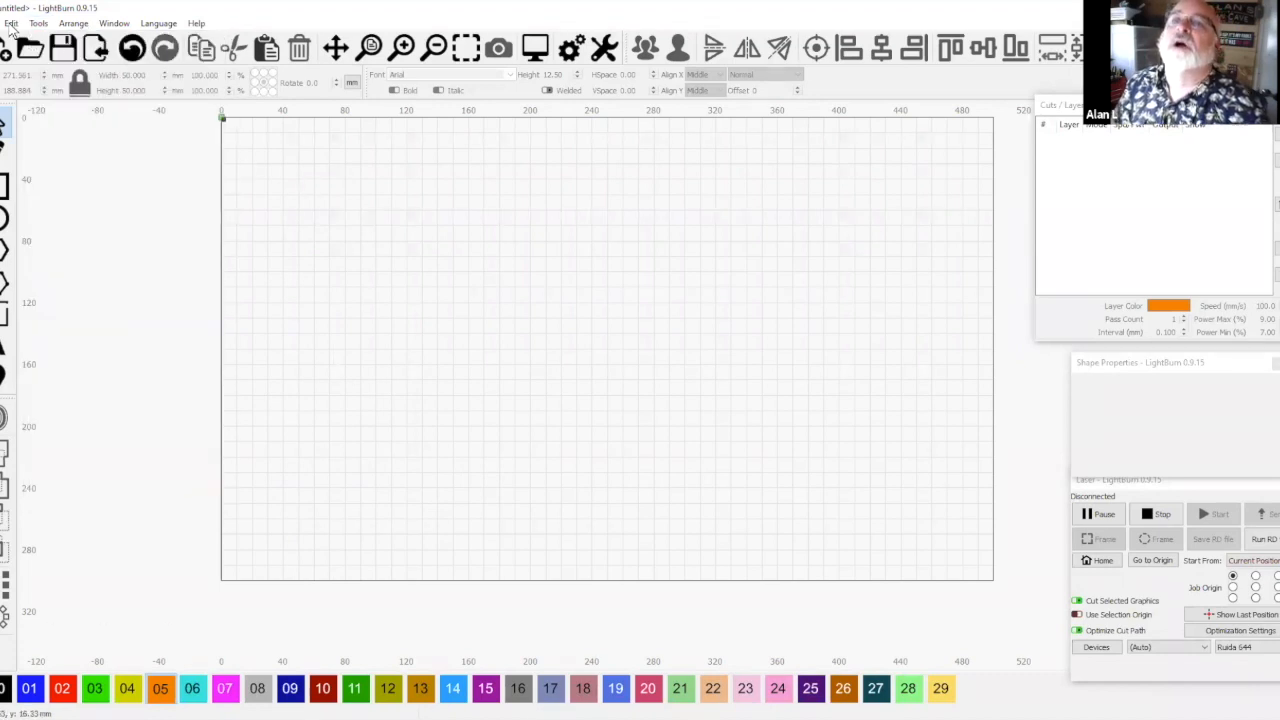
# Open the crosshatch project from the 20-0724 folder
pyautogui.click(30, 50)
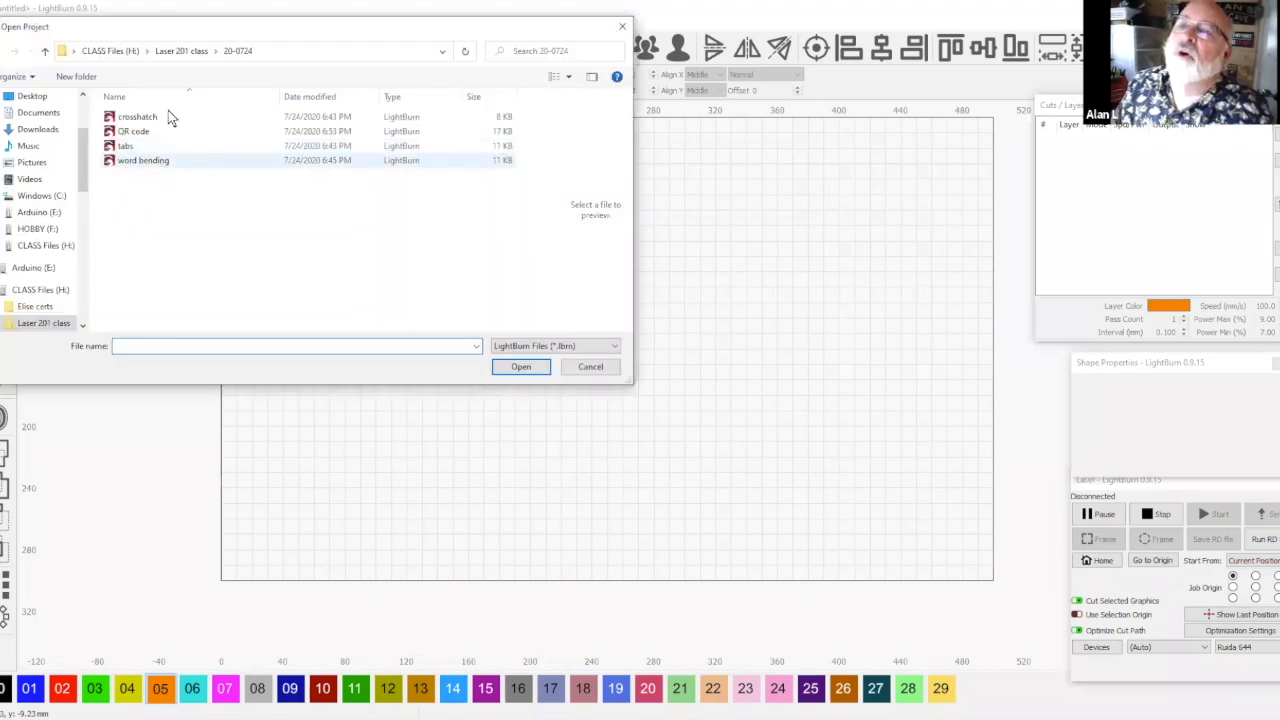
pyautogui.click(155, 120)
pyautogui.click(520, 367)
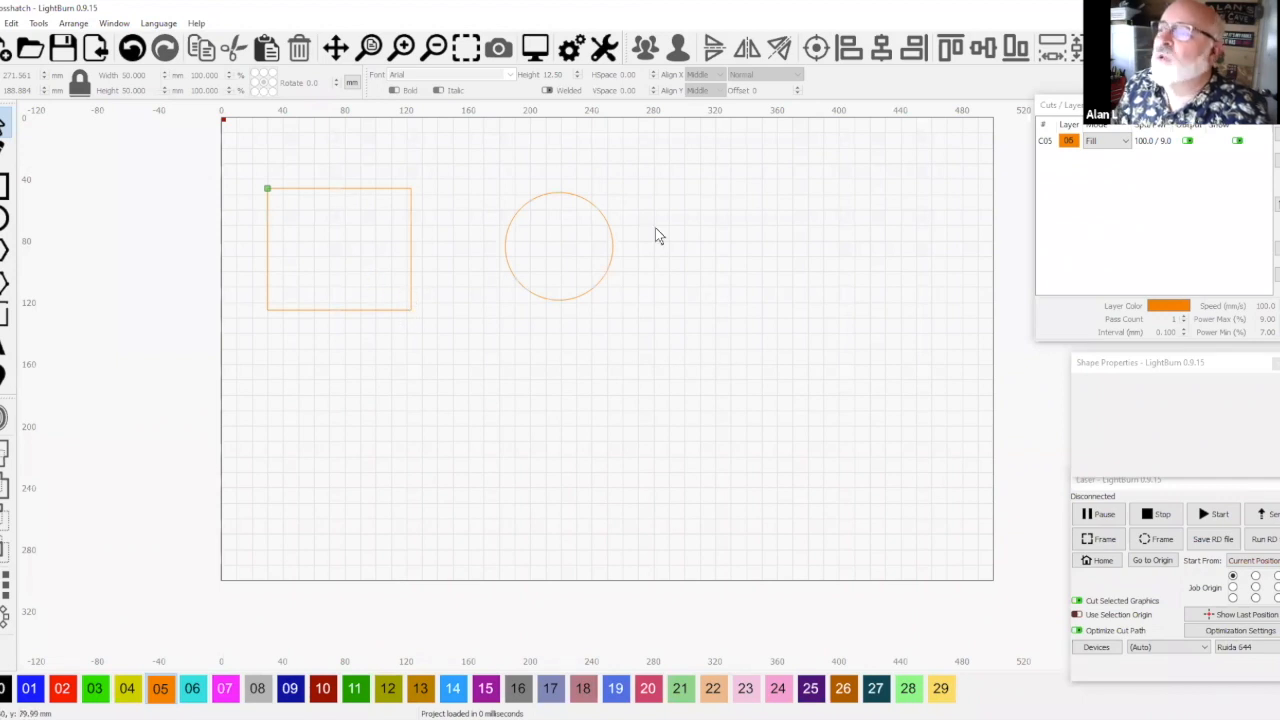
# Select the rectangle and circle, review the orange layer's cut settings, and preview how both shapes are filled
pyautogui.moveTo(731, 348); pyautogui.dragTo(140, 136)
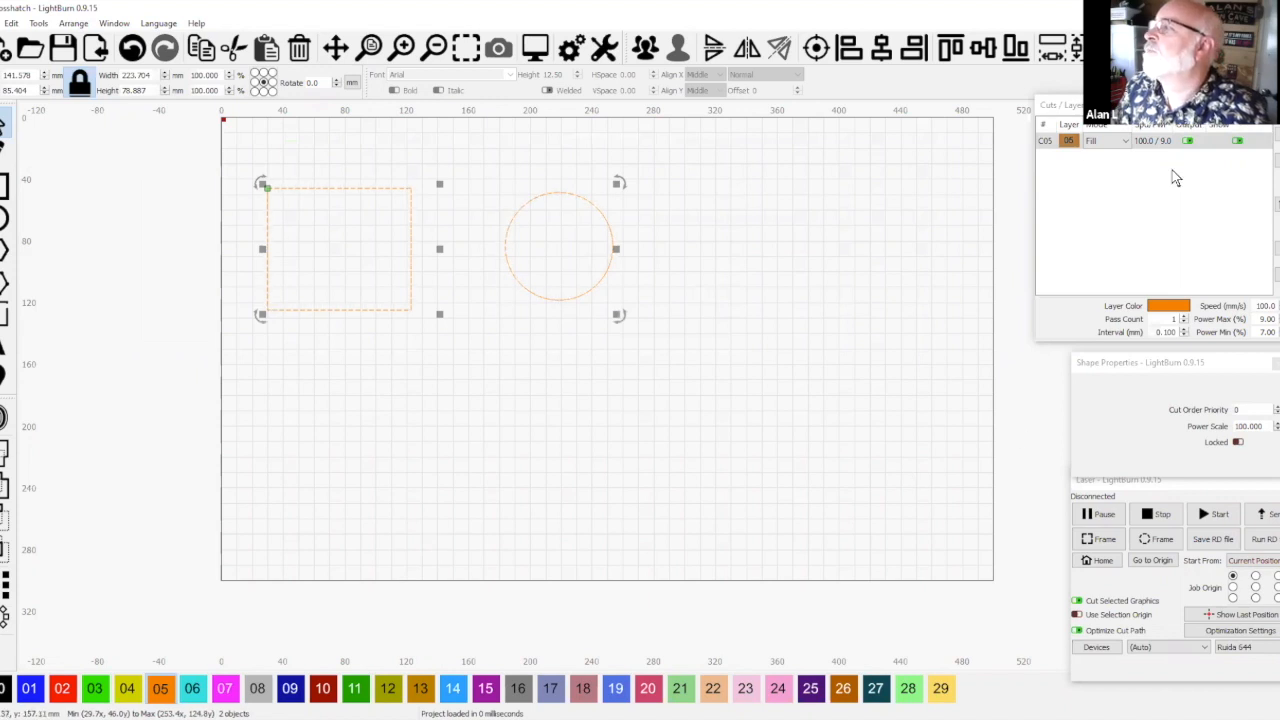
pyautogui.doubleClick(1070, 145)
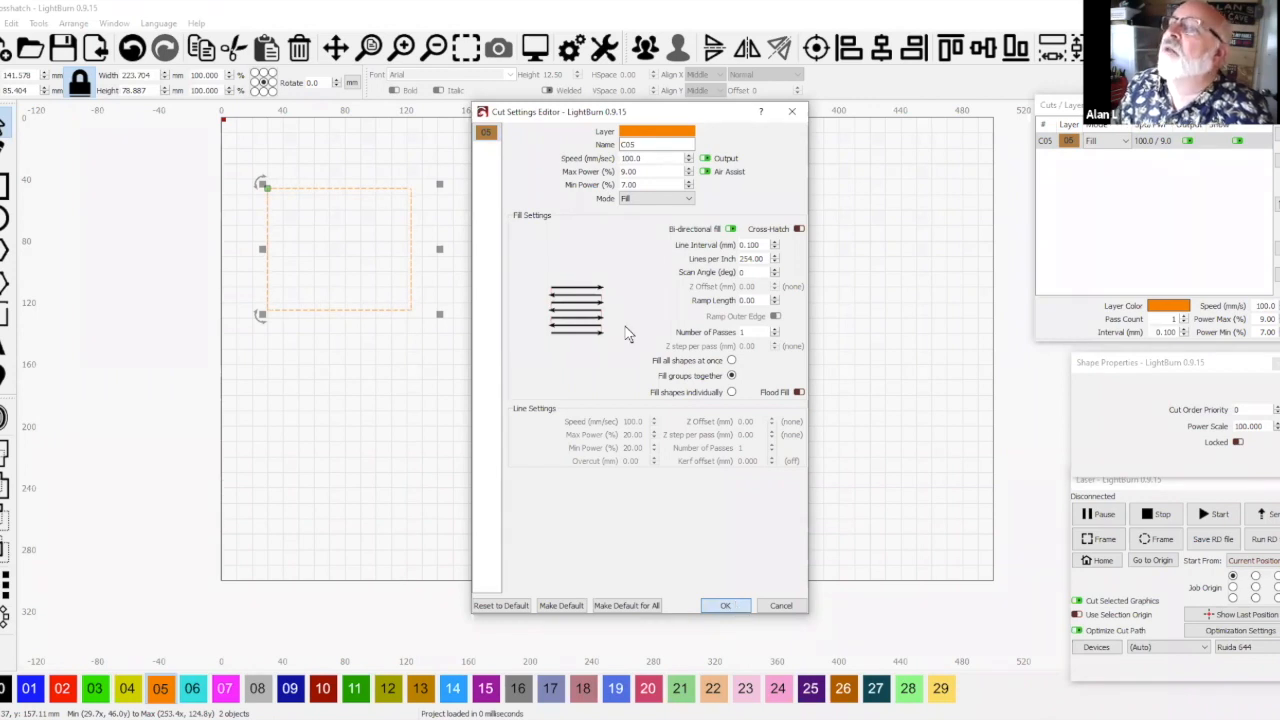
pyautogui.press('Return')
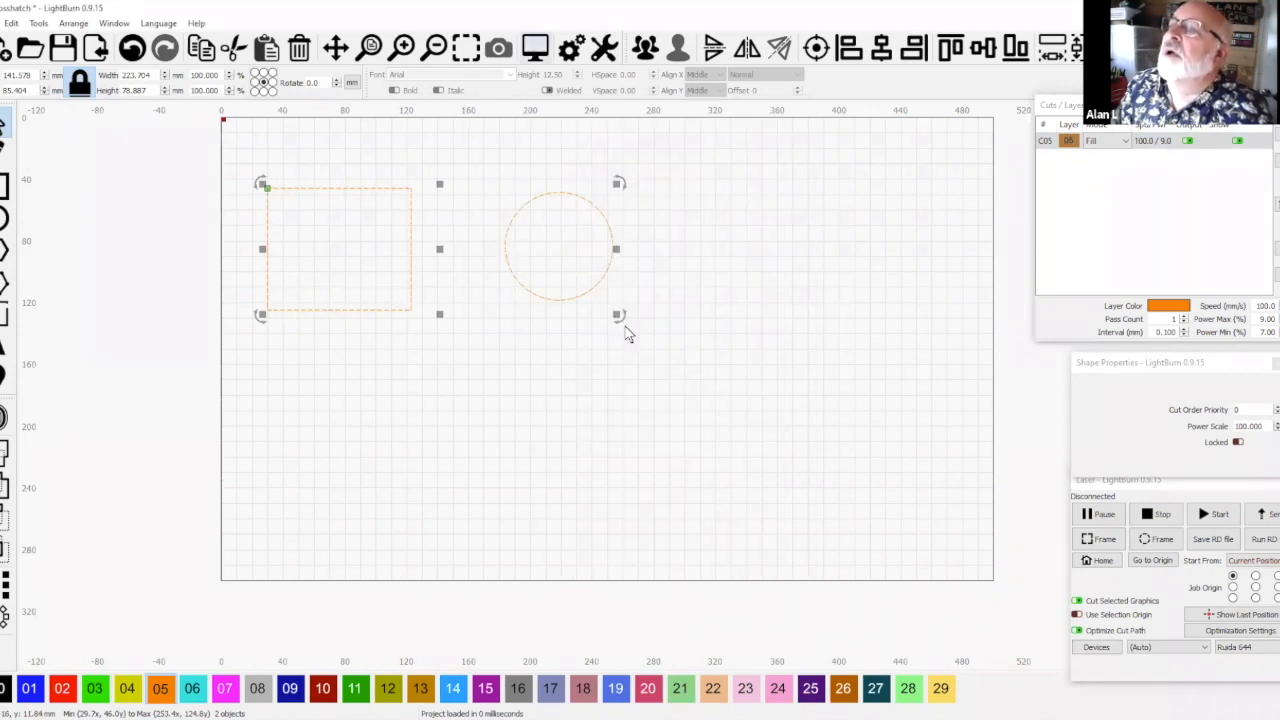
pyautogui.hotkey('alt', 'p')
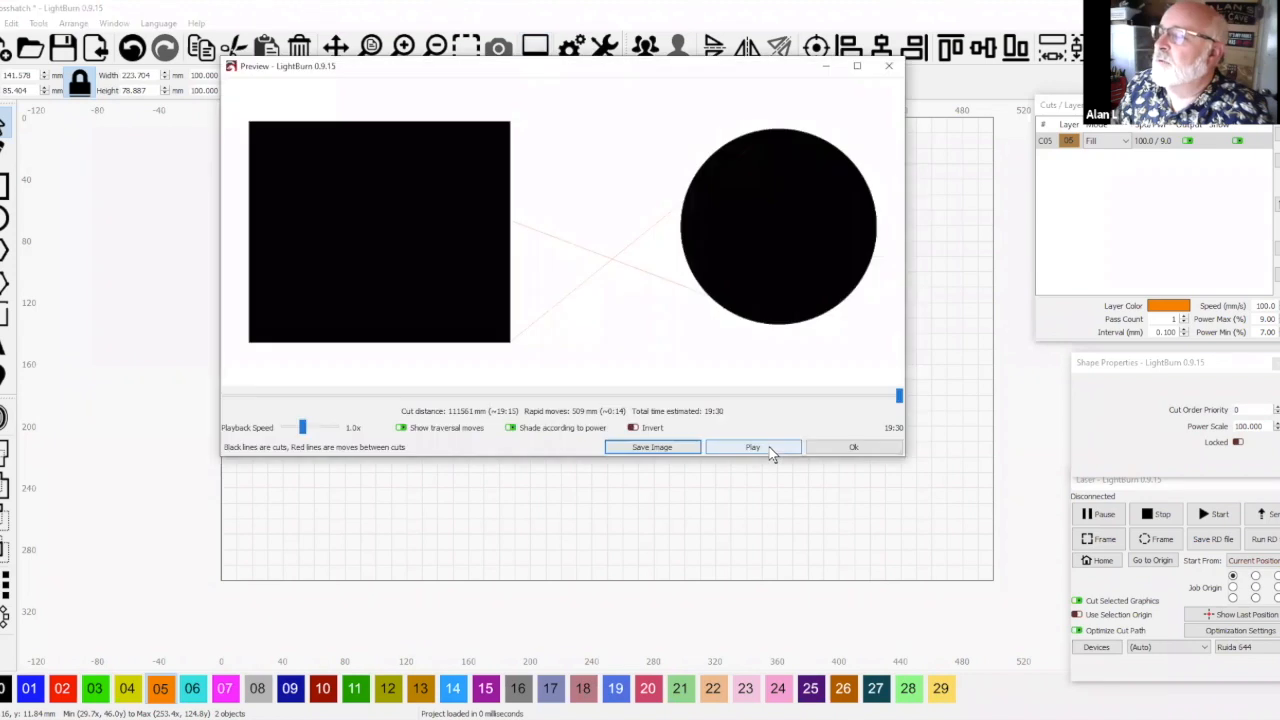
pyautogui.click(855, 449)
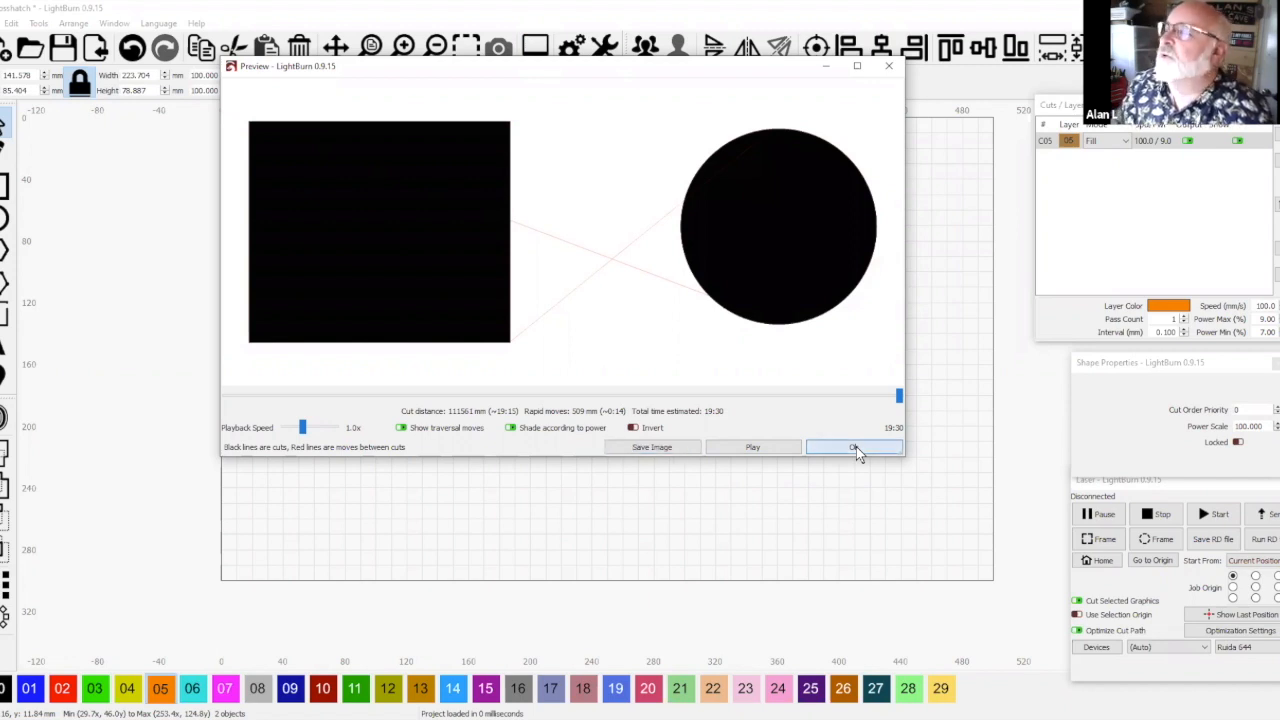
# Set the orange fill layer's line interval to 0.5 mm and preview the resulting fill lines
pyautogui.click(1068, 142)
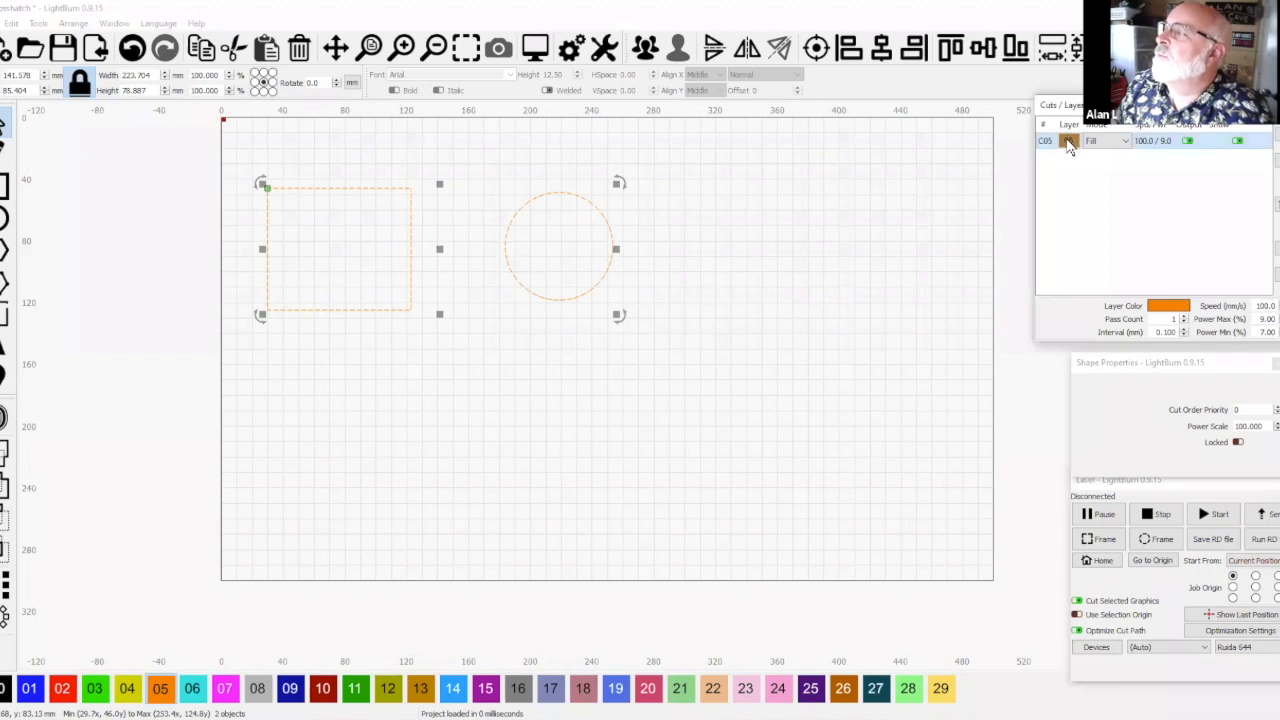
pyautogui.doubleClick(1068, 143)
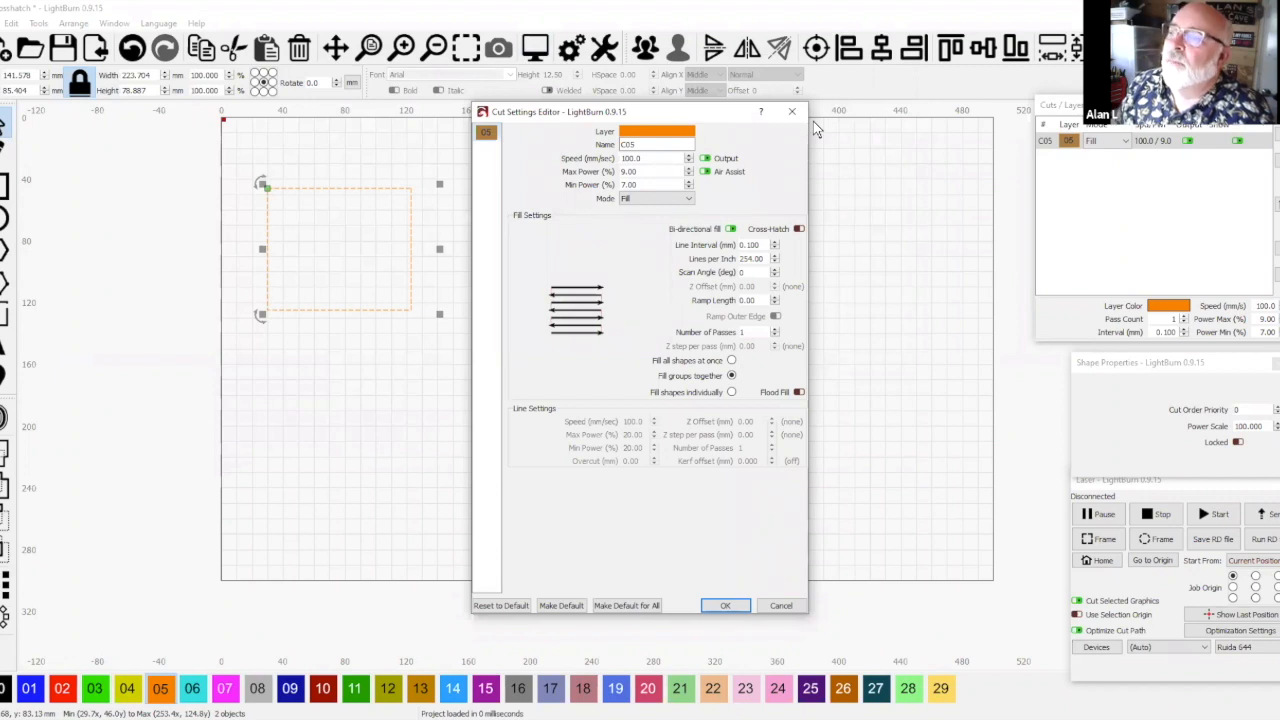
pyautogui.moveTo(695, 108); pyautogui.dragTo(884, 118)
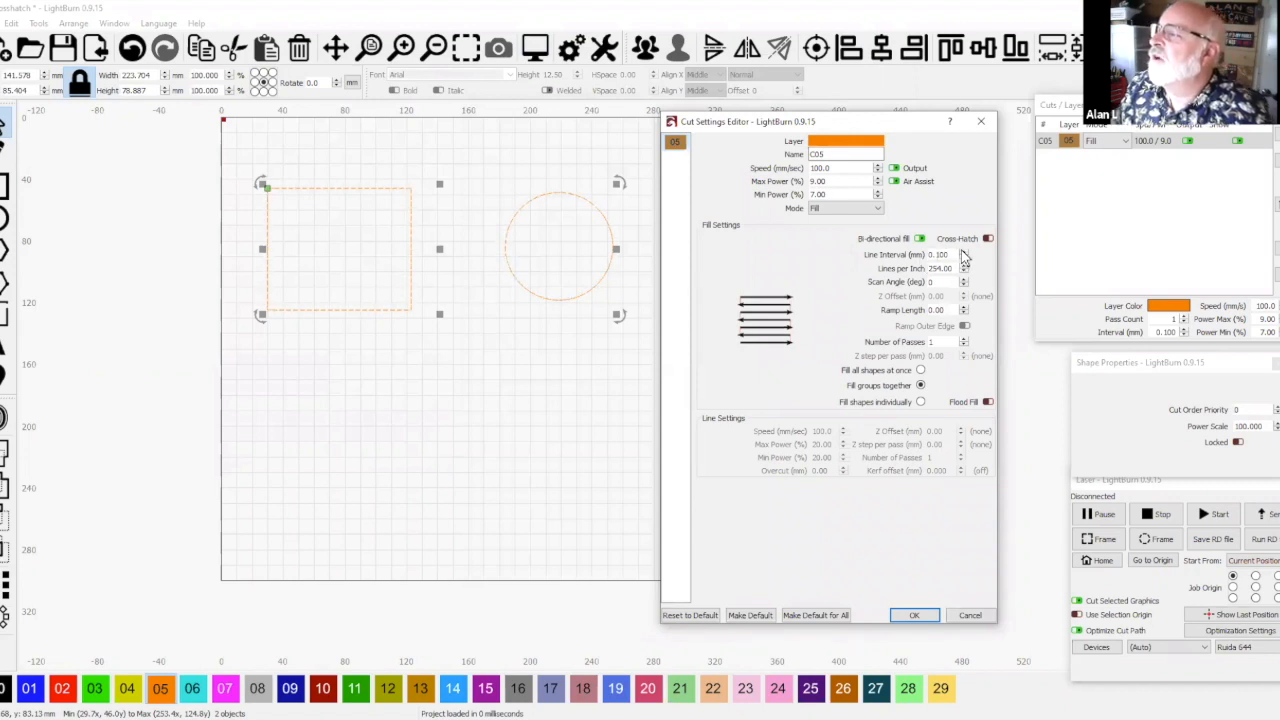
pyautogui.moveTo(950, 255); pyautogui.dragTo(925, 258)
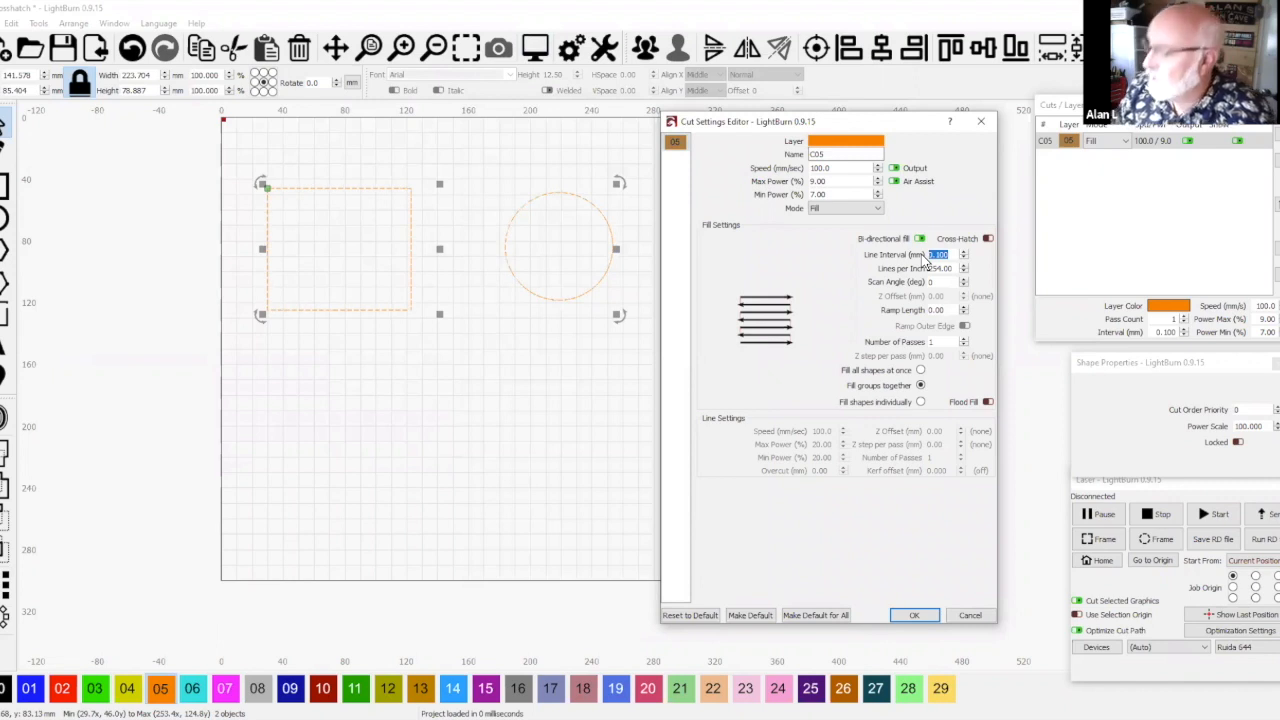
pyautogui.write('0.5')
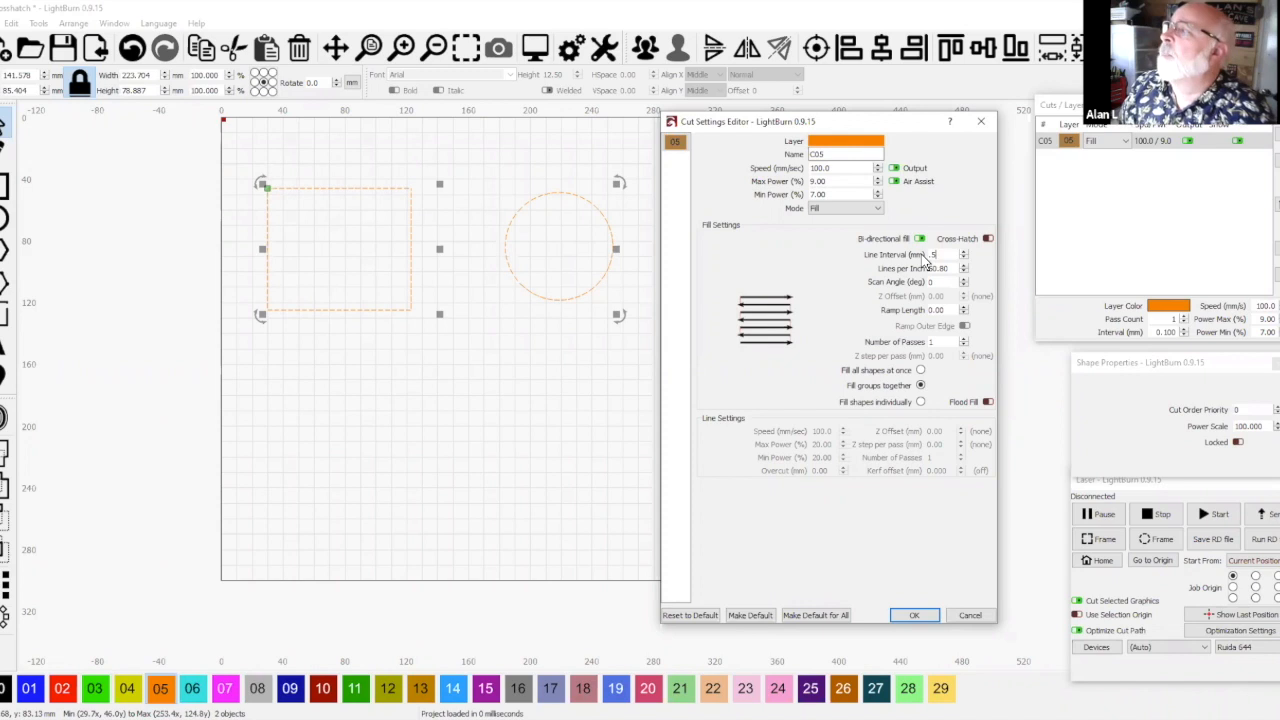
pyautogui.press('Return')
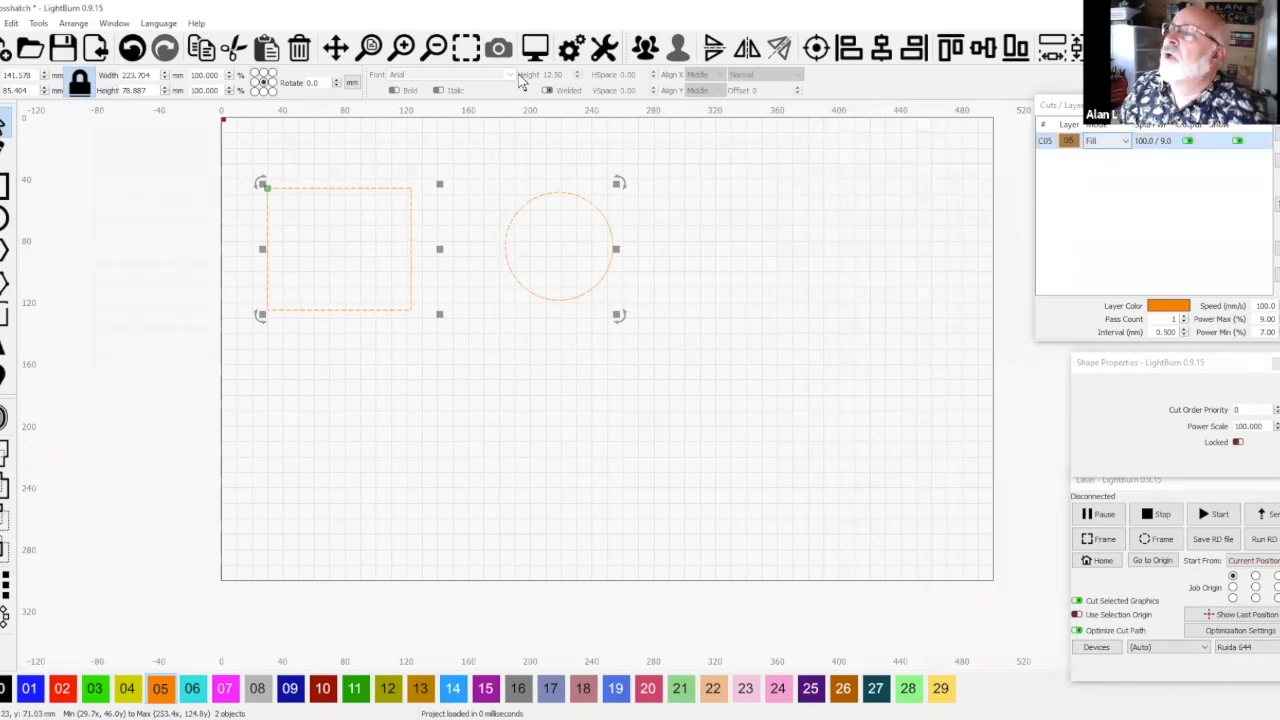
pyautogui.click(536, 47)
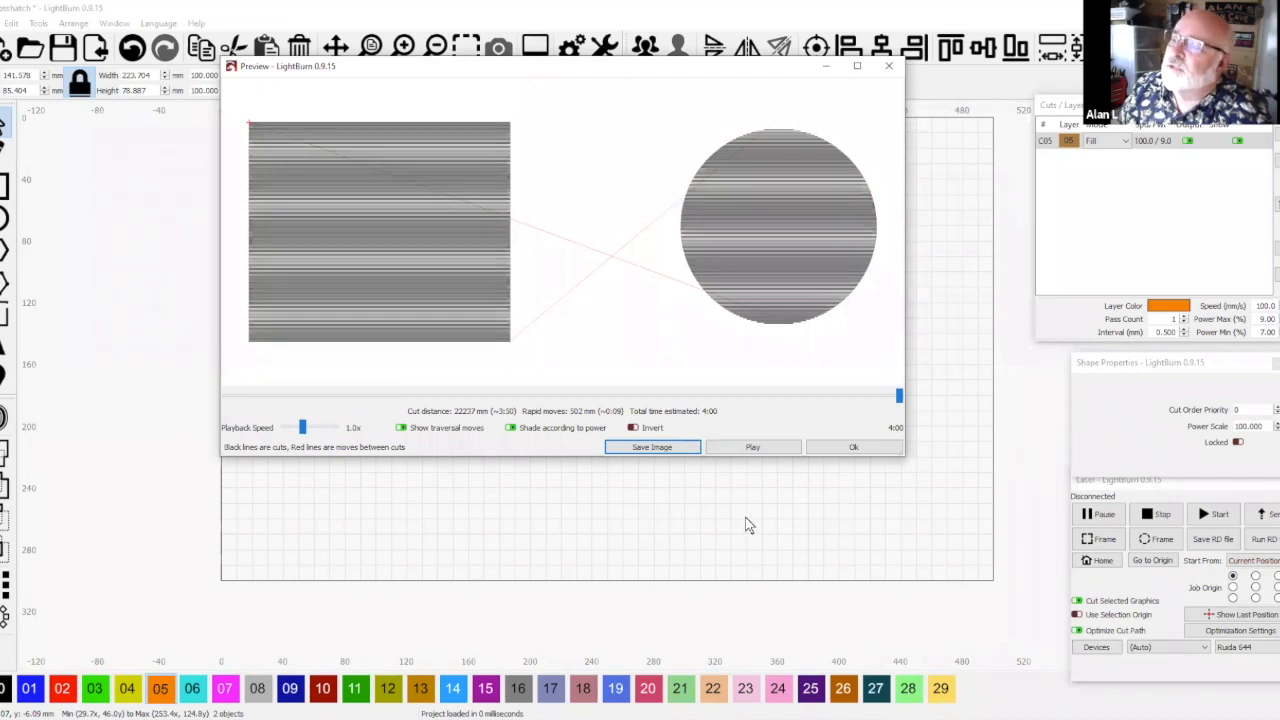
pyautogui.click(847, 449)
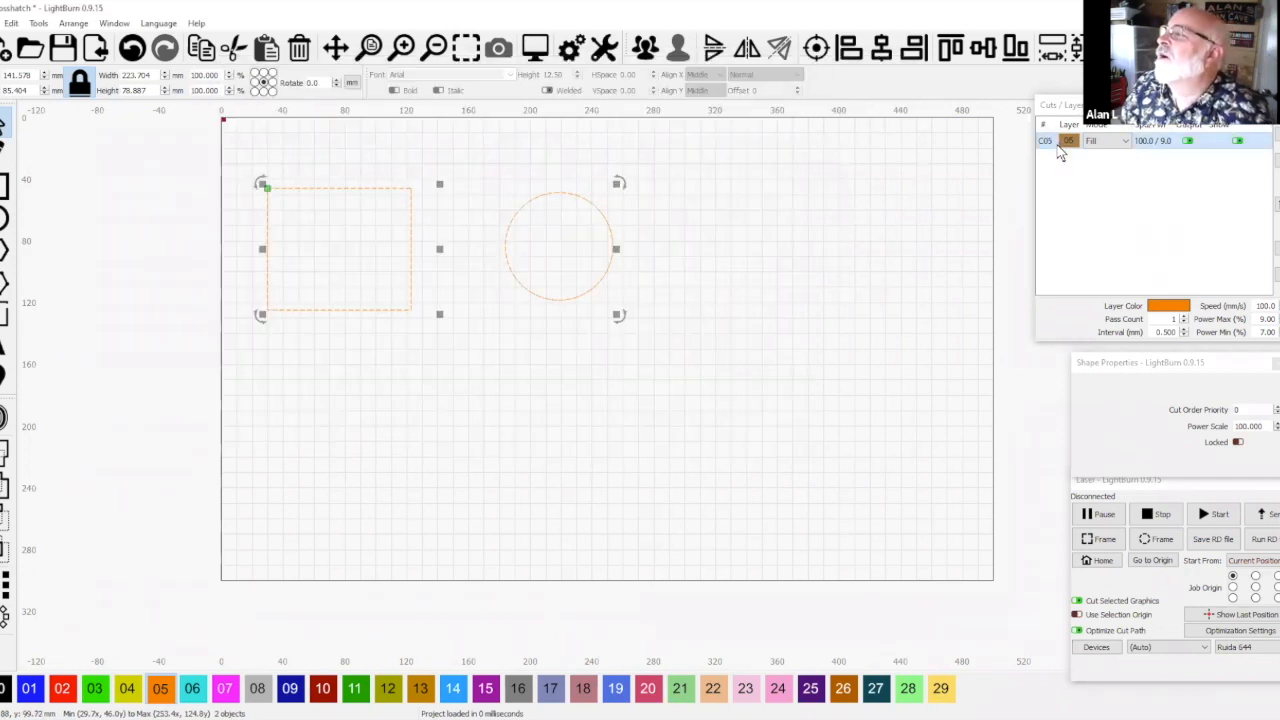
# Set the orange fill layer's line interval to 1 mm and preview both shapes
pyautogui.doubleClick(1060, 152)
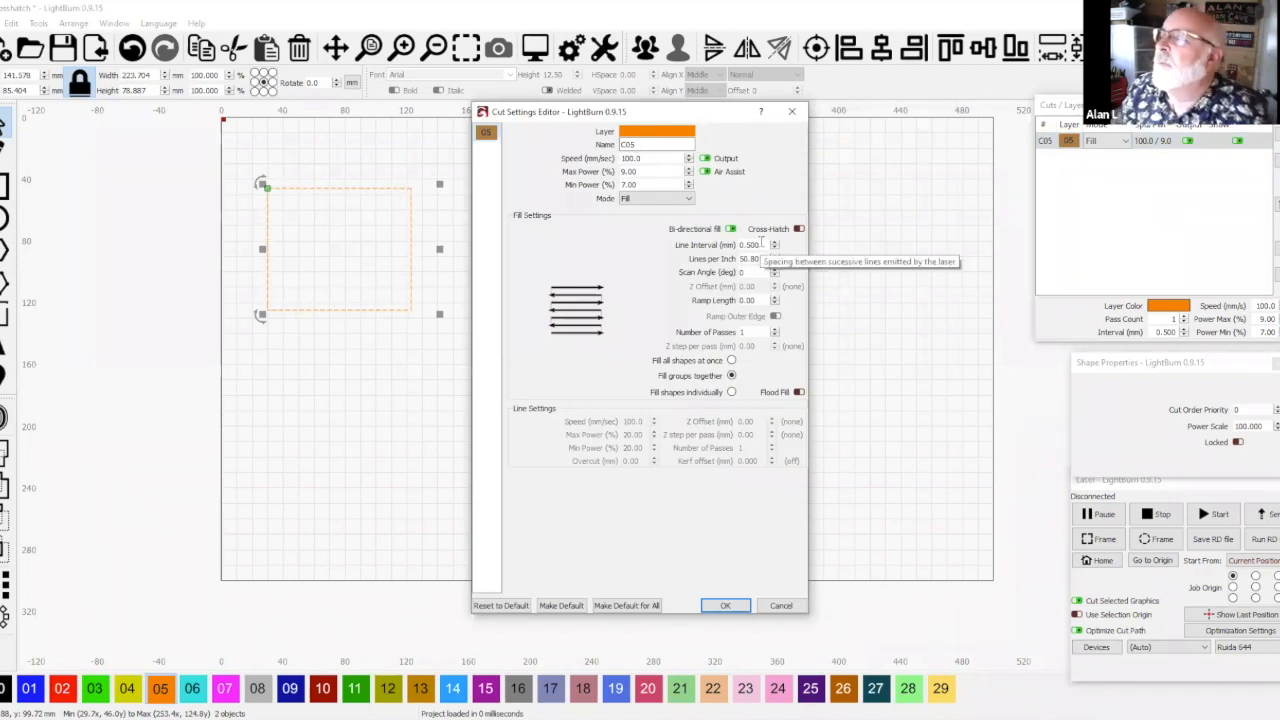
pyautogui.moveTo(761, 243); pyautogui.dragTo(718, 243)
pyautogui.write('1')
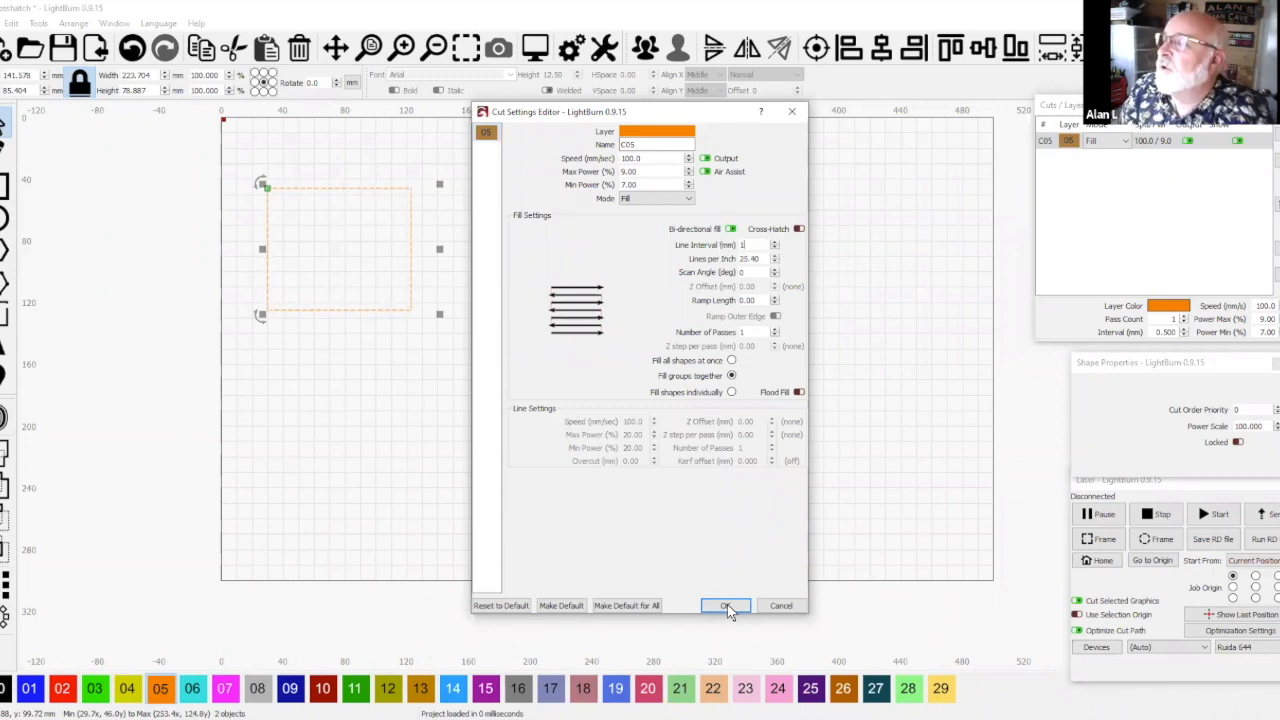
pyautogui.press('Return')
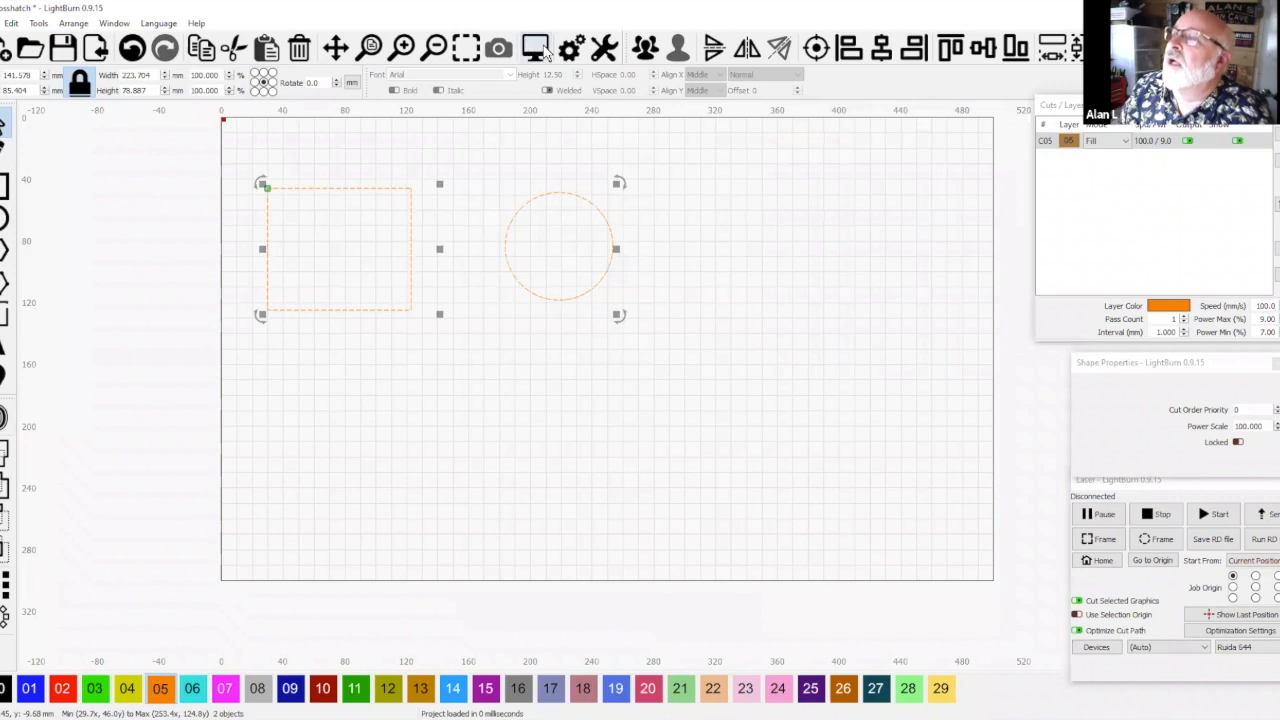
pyautogui.hotkey('alt', 'p')
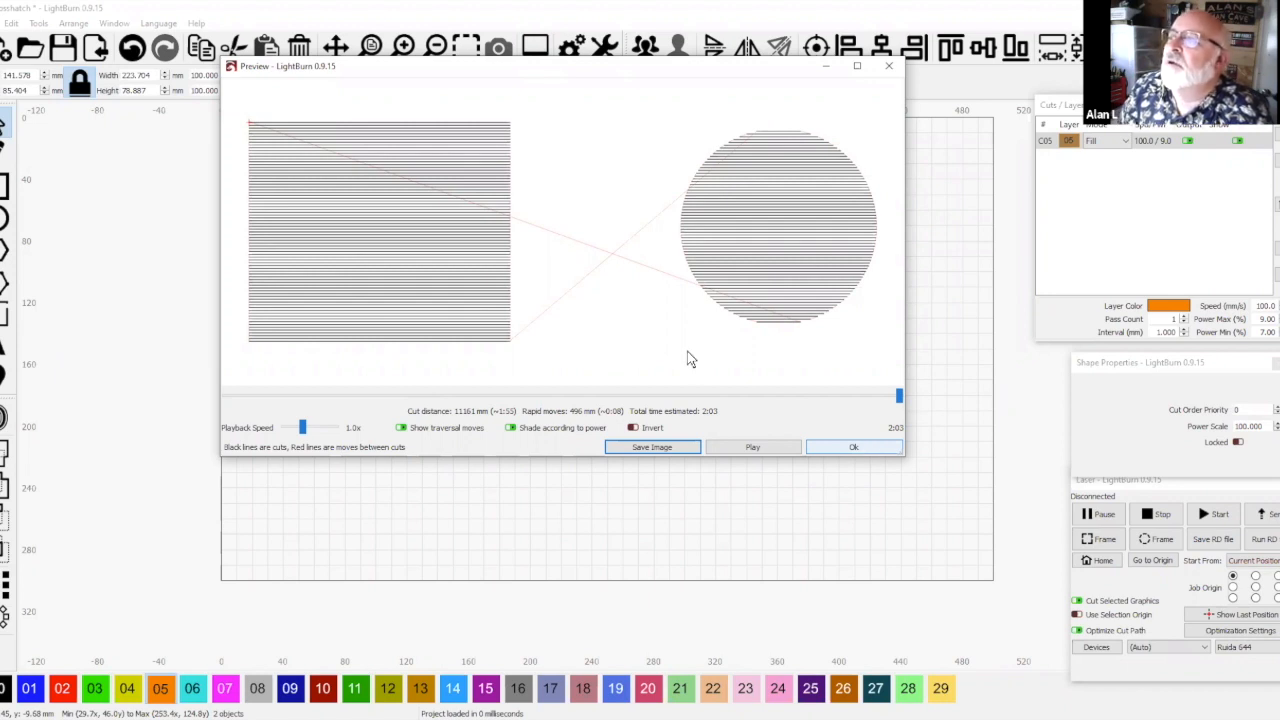
pyautogui.click(864, 450)
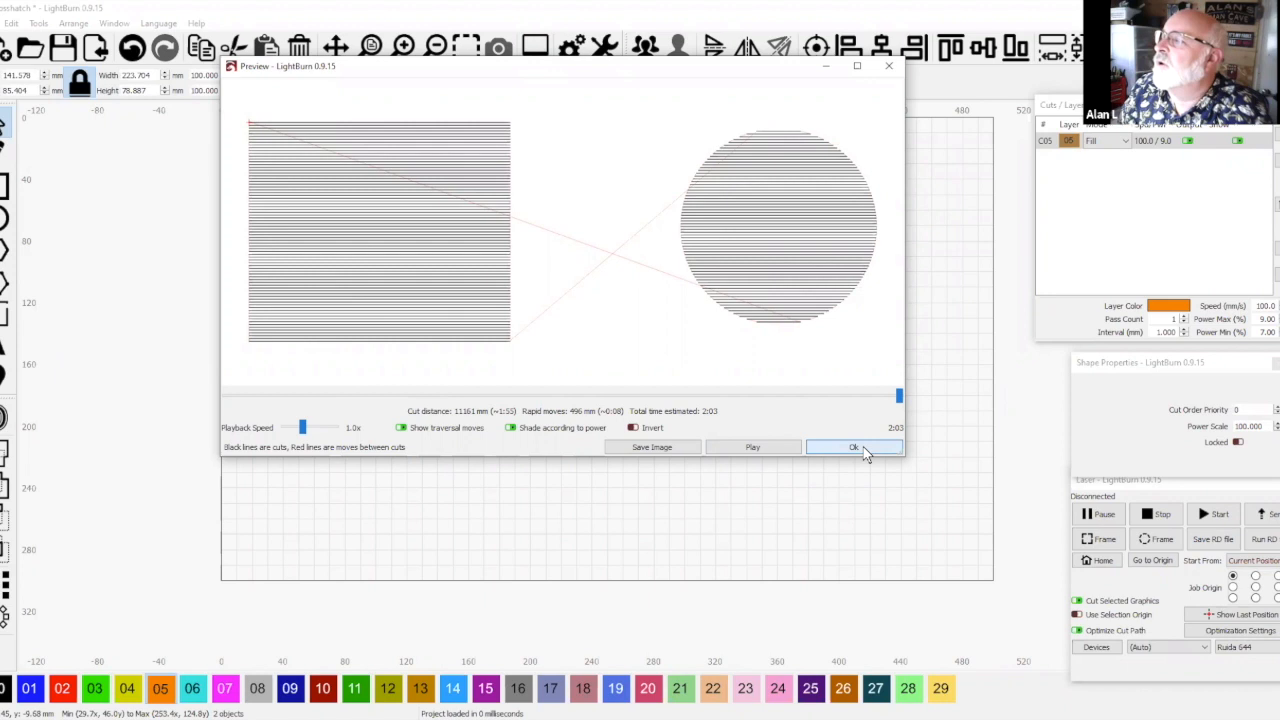
# Set the orange fill layer's scan angle to 45 degrees and preview the angled fill
pyautogui.doubleClick(1073, 143)
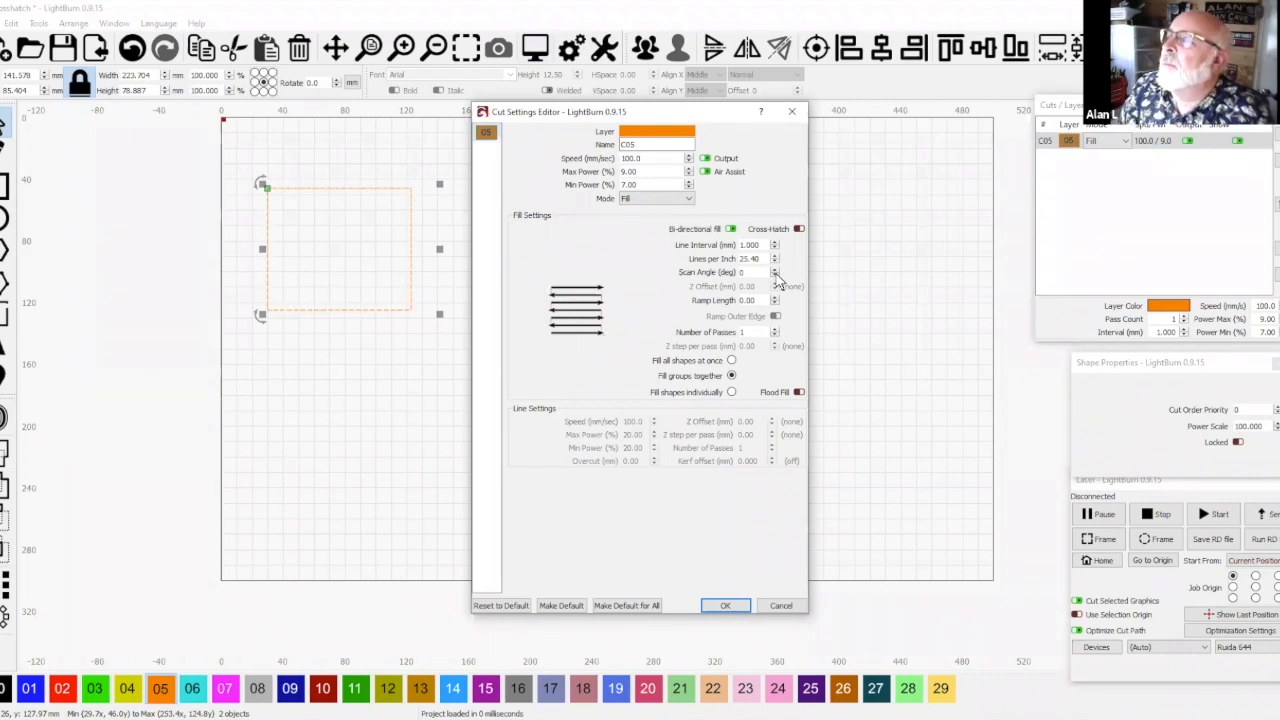
pyautogui.moveTo(764, 270); pyautogui.dragTo(719, 272)
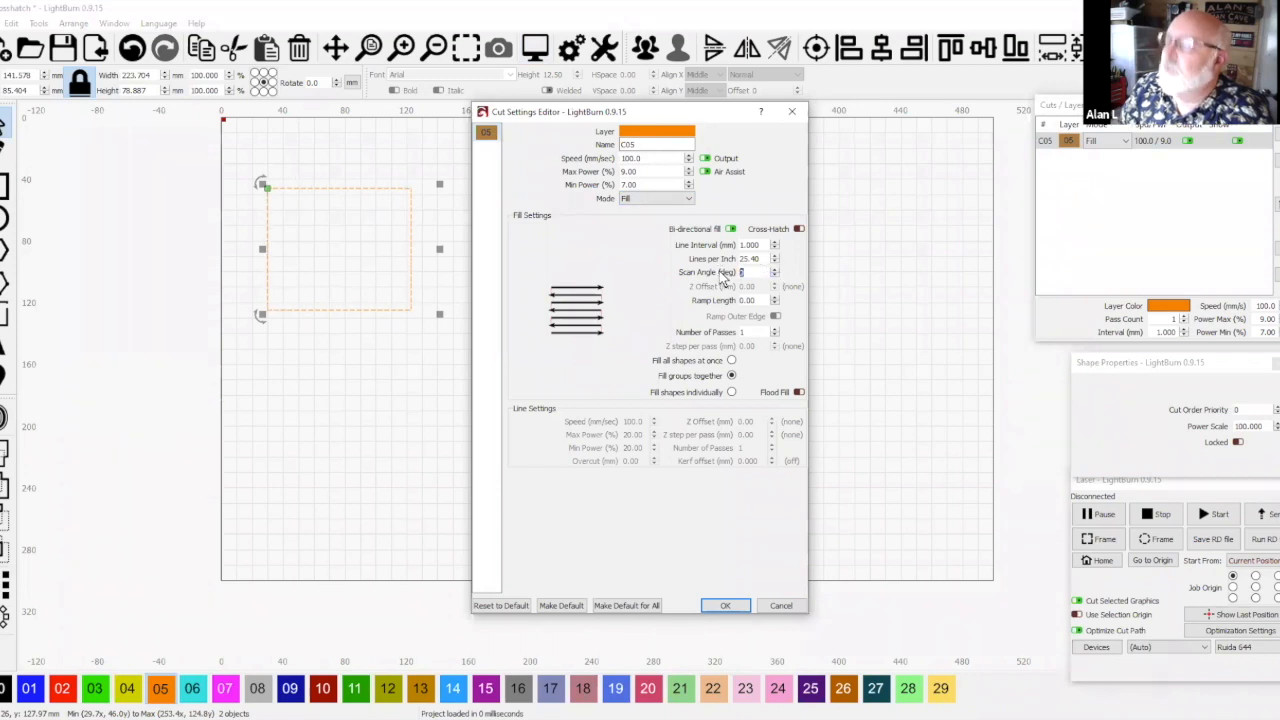
pyautogui.write('45')
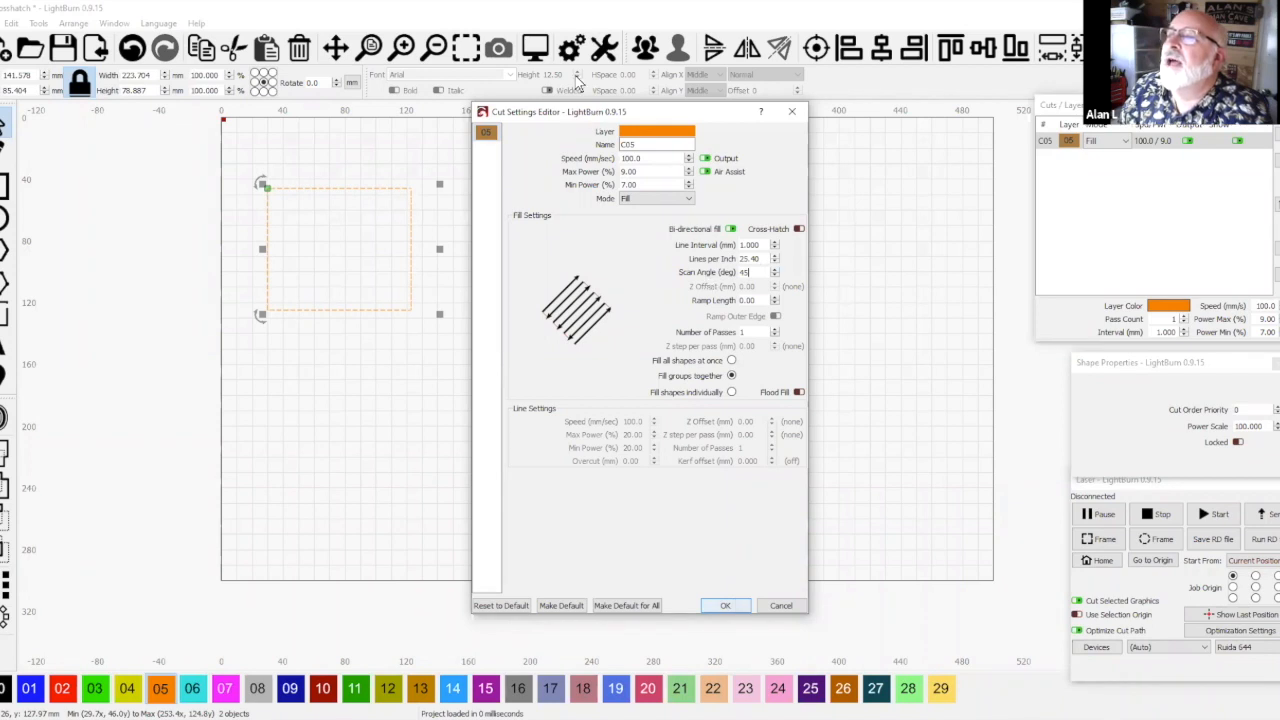
pyautogui.click(735, 607)
pyautogui.click(535, 50)
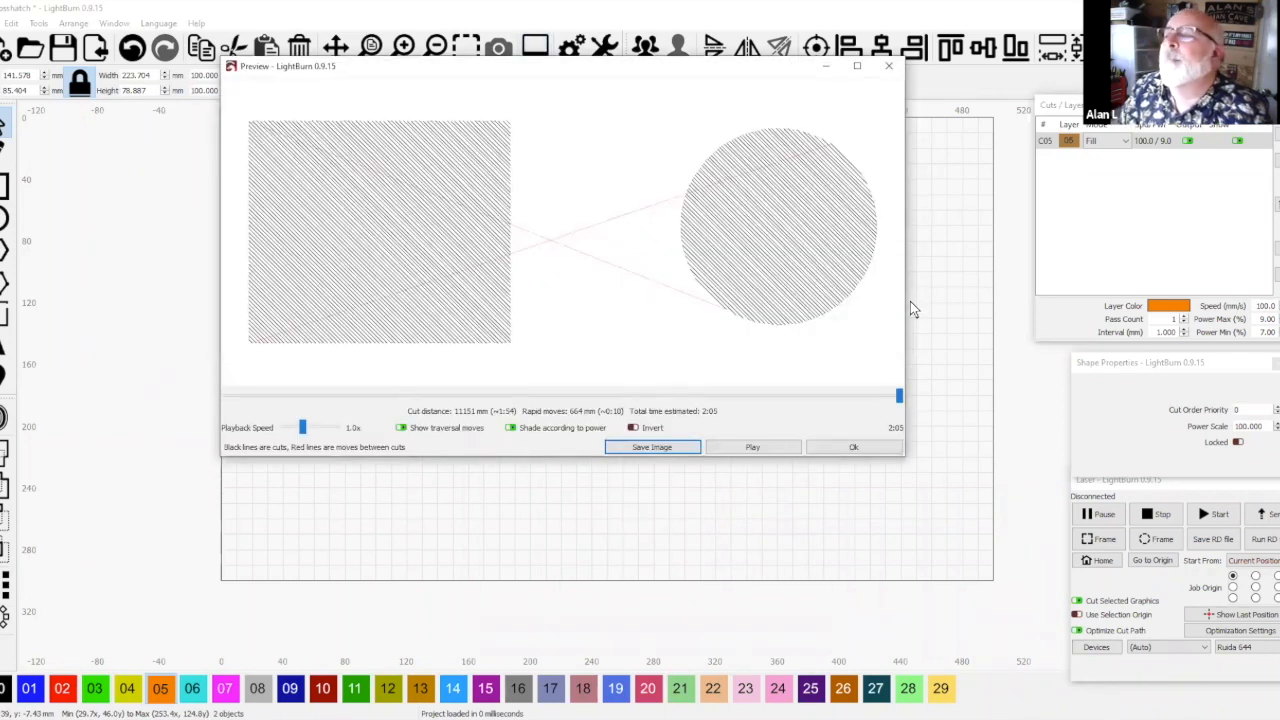
pyautogui.click(855, 450)
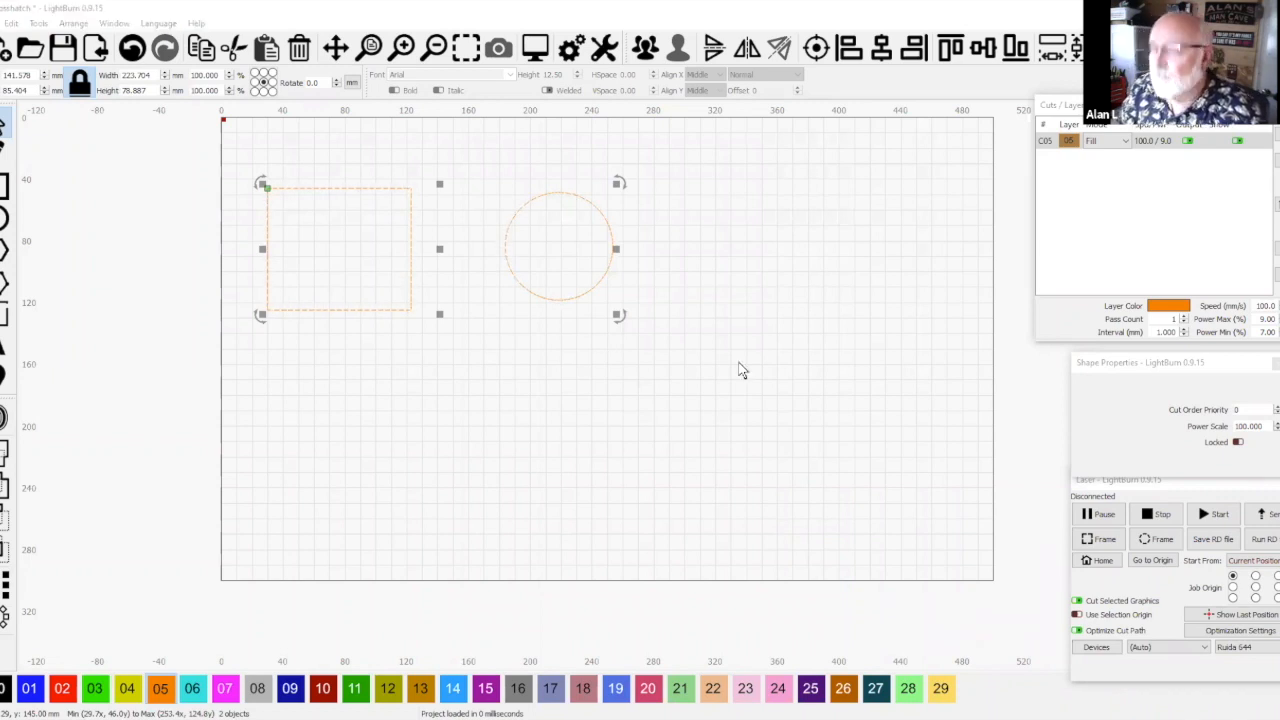
# Duplicate the rectangle and circle, placing the copies below the originals
pyautogui.doubleClick(526, 391)
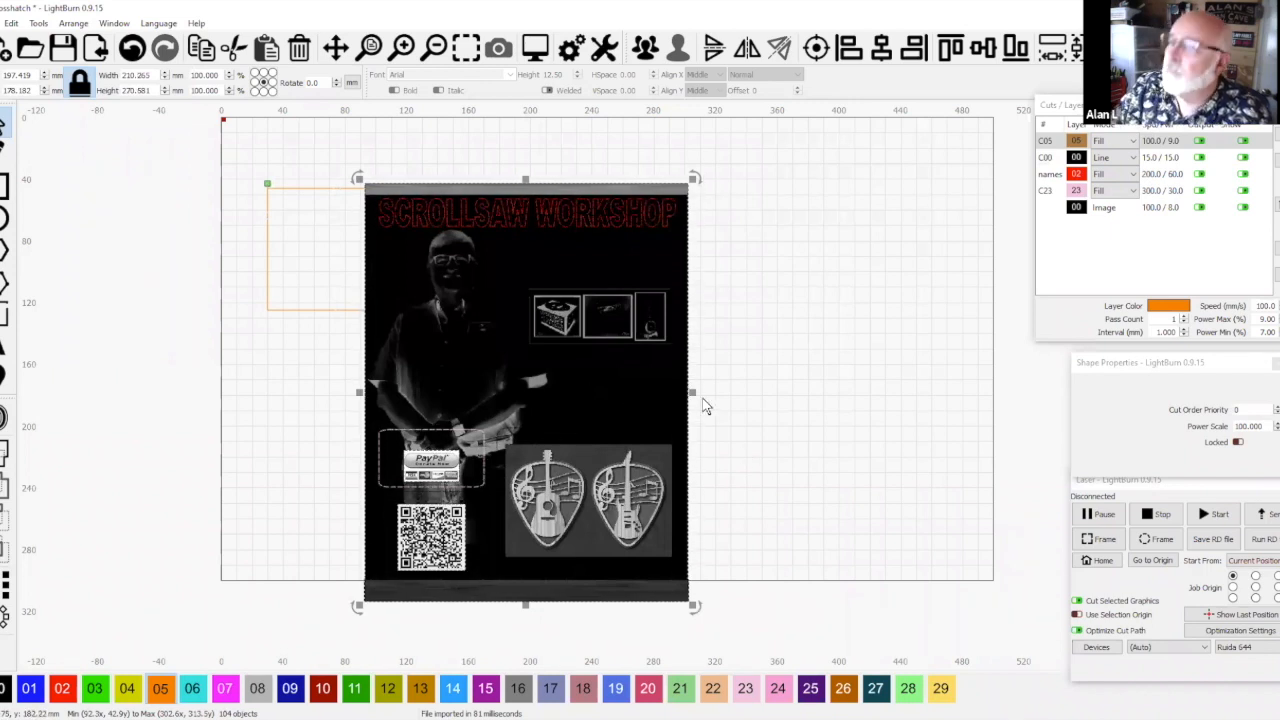
pyautogui.press('Delete')
pyautogui.click(576, 302)
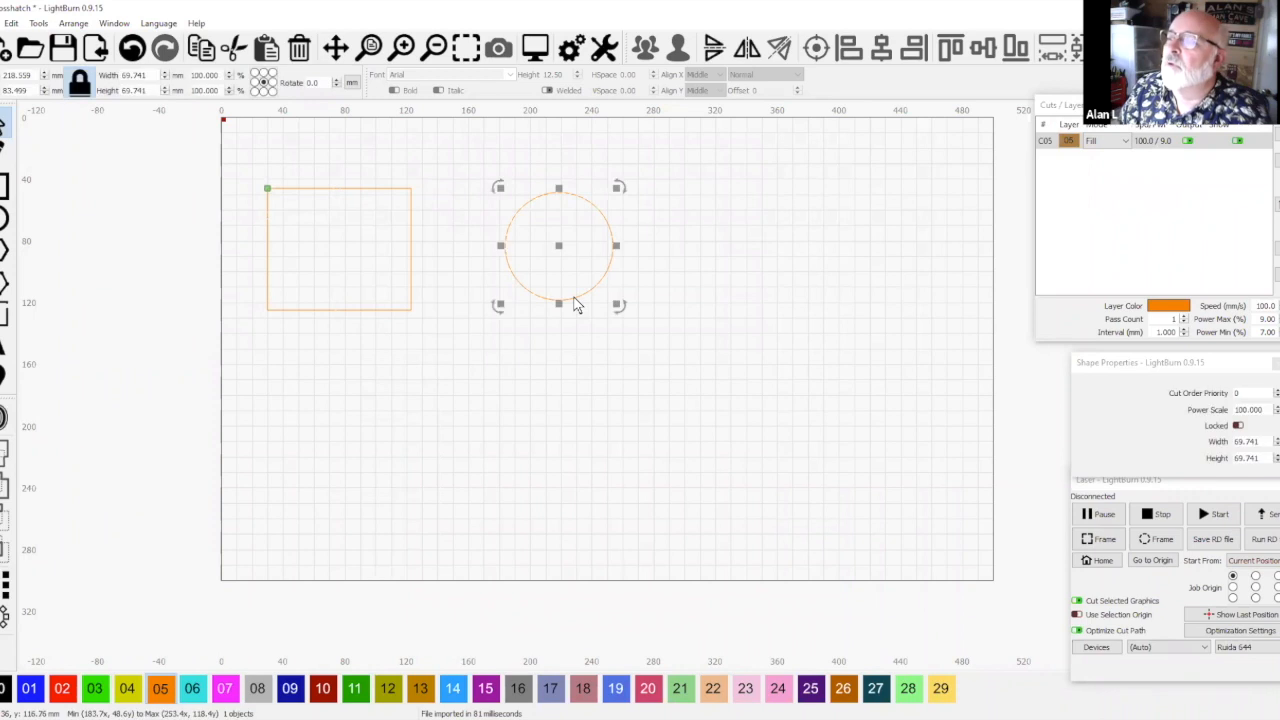
pyautogui.keyDown('shift'); pyautogui.click(411, 309); pyautogui.keyUp('shift')
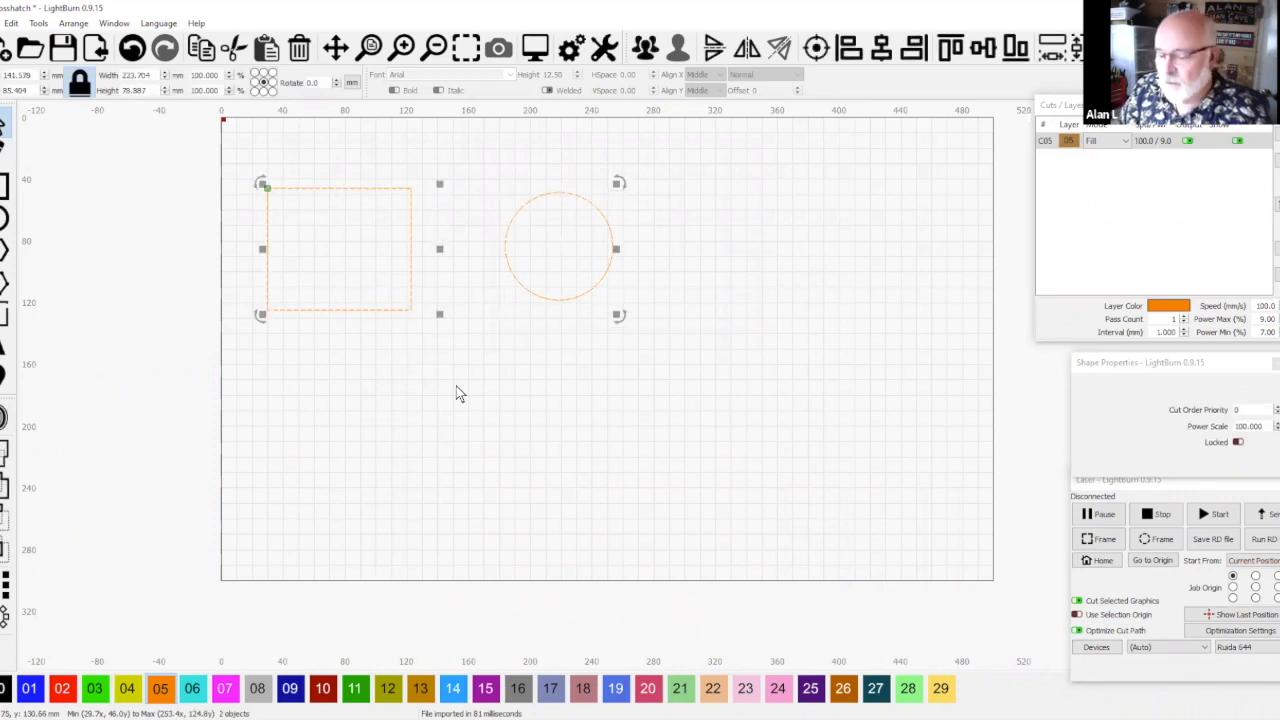
pyautogui.click(450, 433)
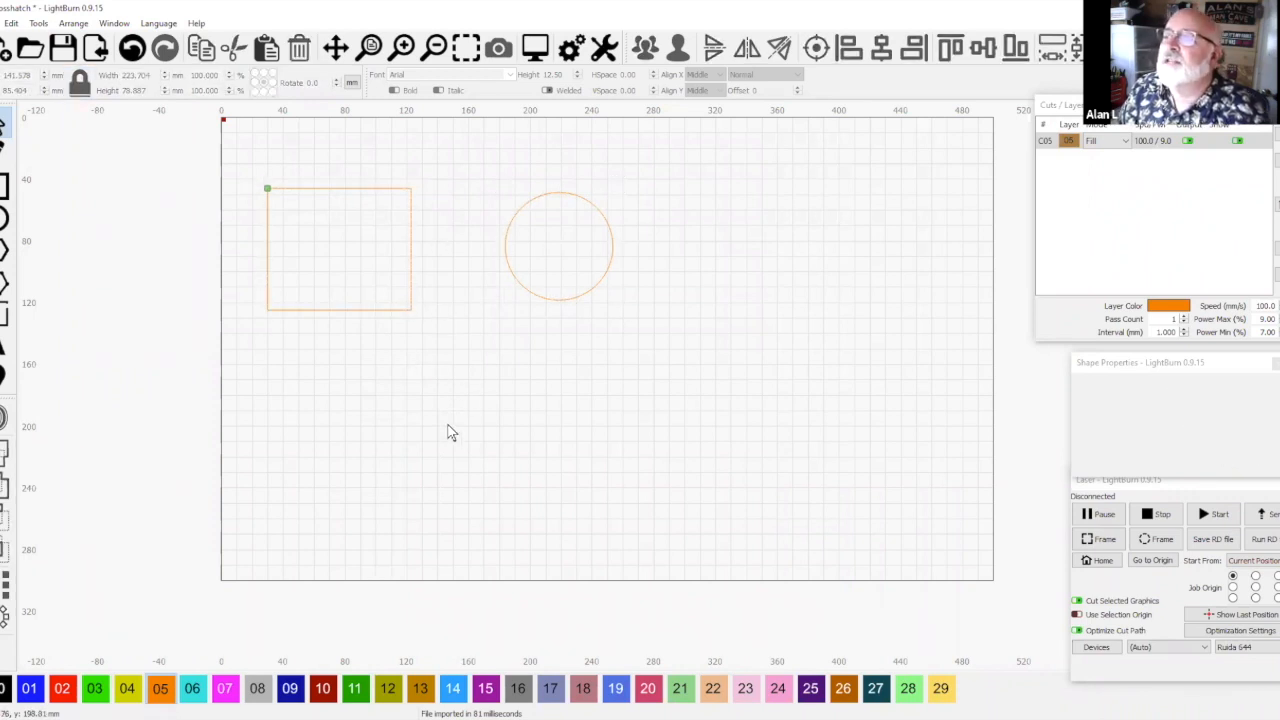
pyautogui.hotkey('ctrl', 'v')
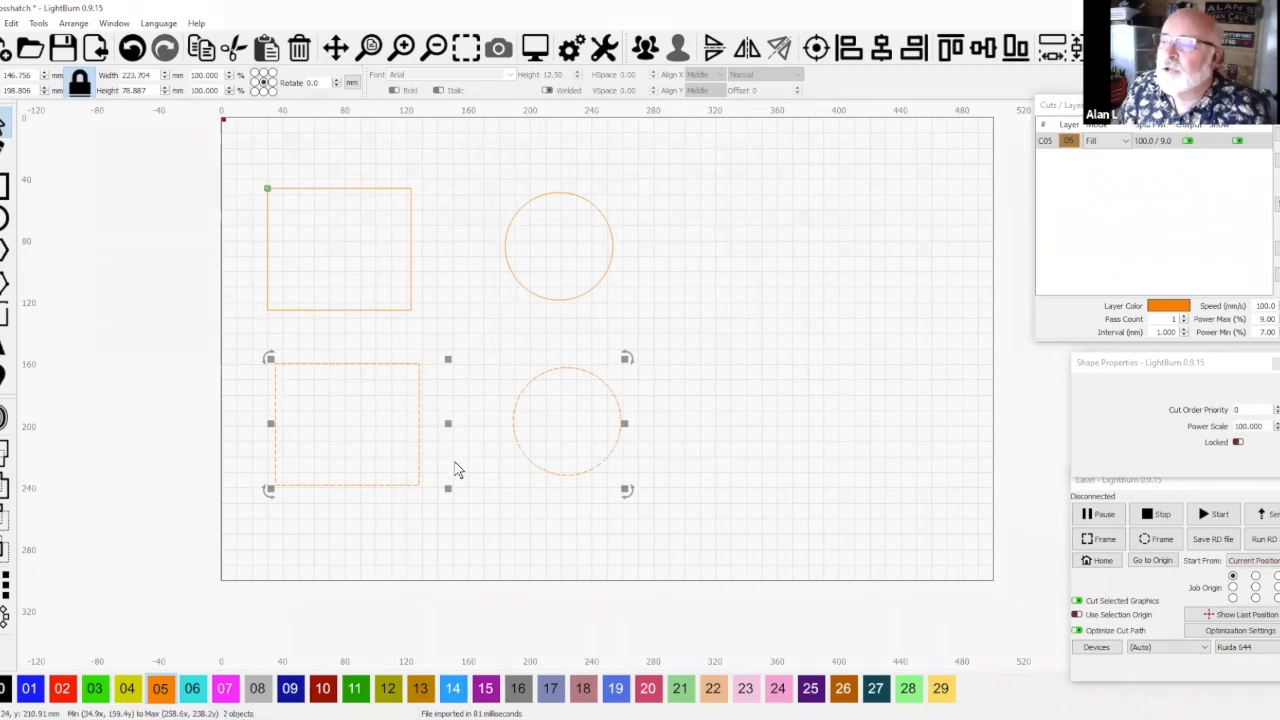
# Assign the copied rectangle and circle to the light-blue layer 06 and move them over the originals
pyautogui.click(193, 688)
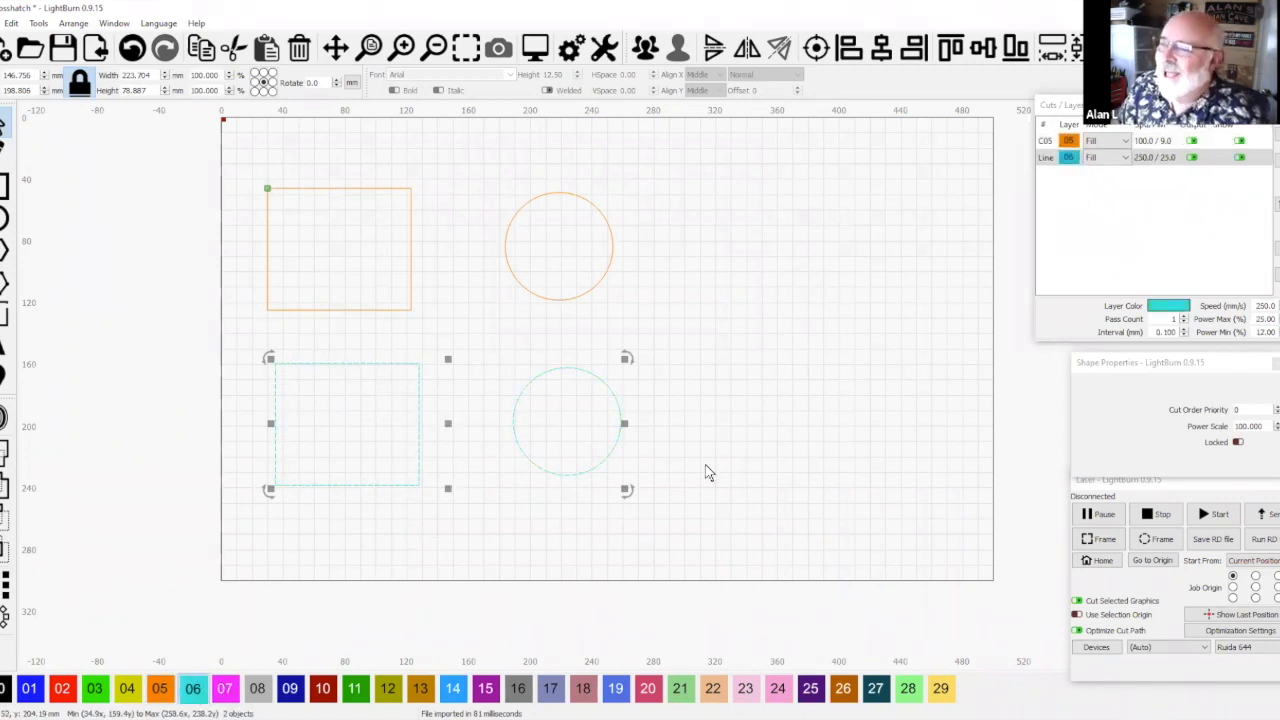
pyautogui.moveTo(445, 423); pyautogui.dragTo(440, 250)
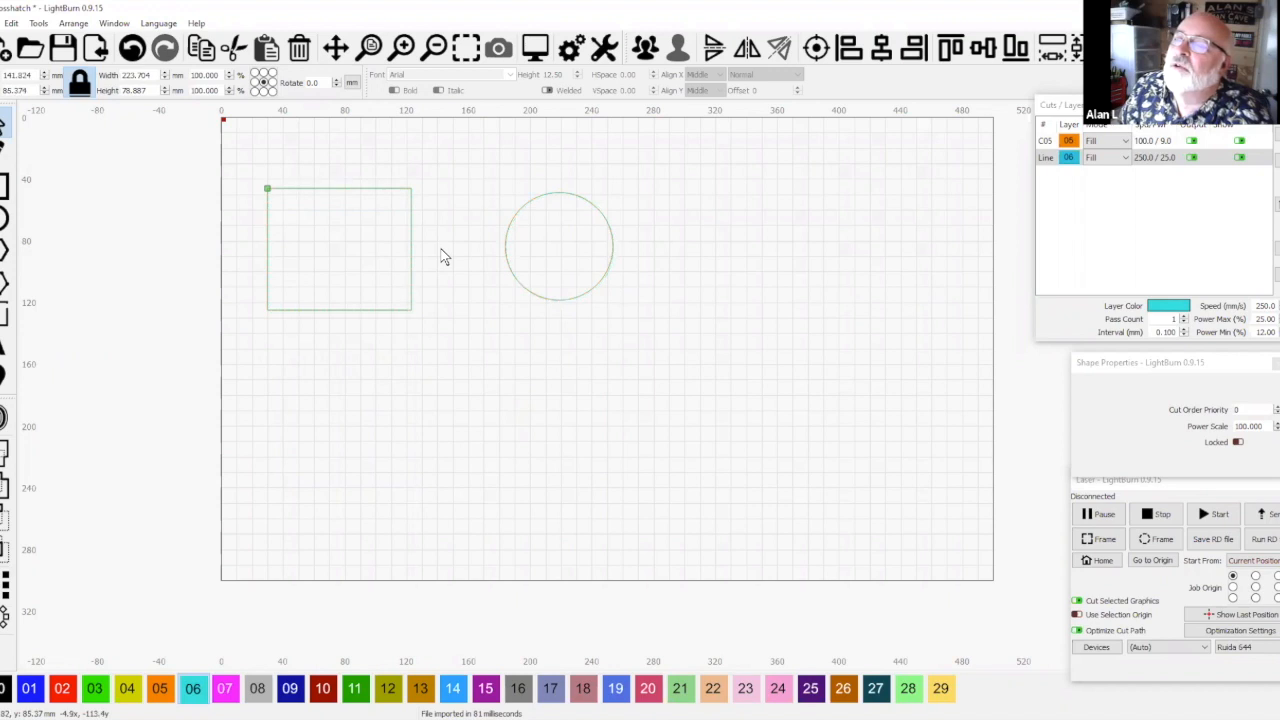
# Set the light-blue layer 06 fill to a 1 mm line interval and a -45 degree scan angle
pyautogui.hotkey('ctrl', 'a')
pyautogui.click(1077, 159)
pyautogui.doubleClick(1077, 160)
pyautogui.click(717, 245)
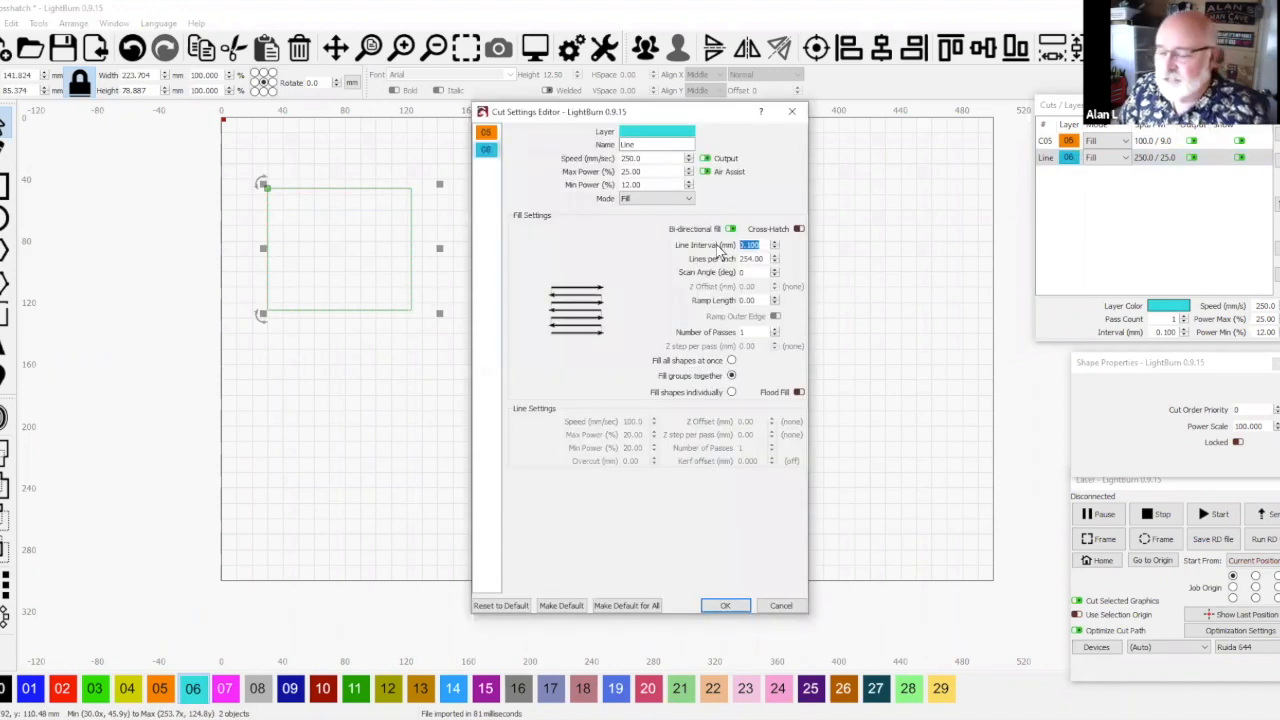
pyautogui.write('1')
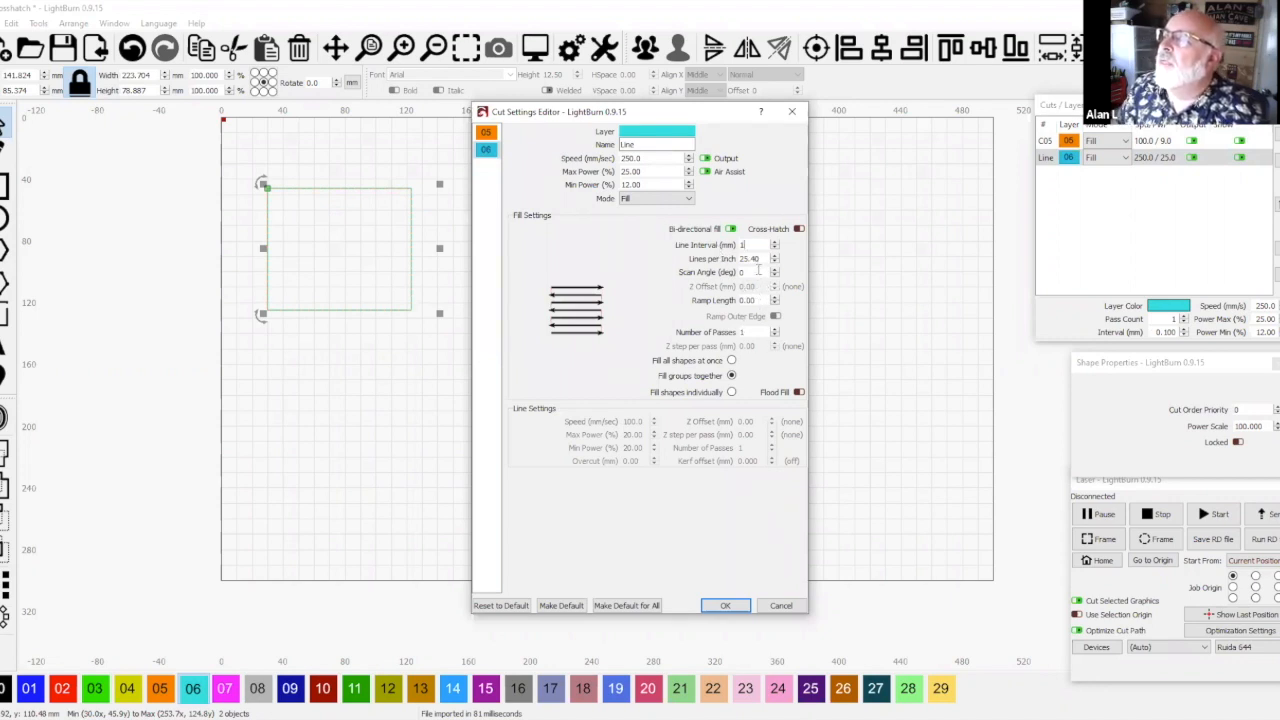
pyautogui.doubleClick(742, 272)
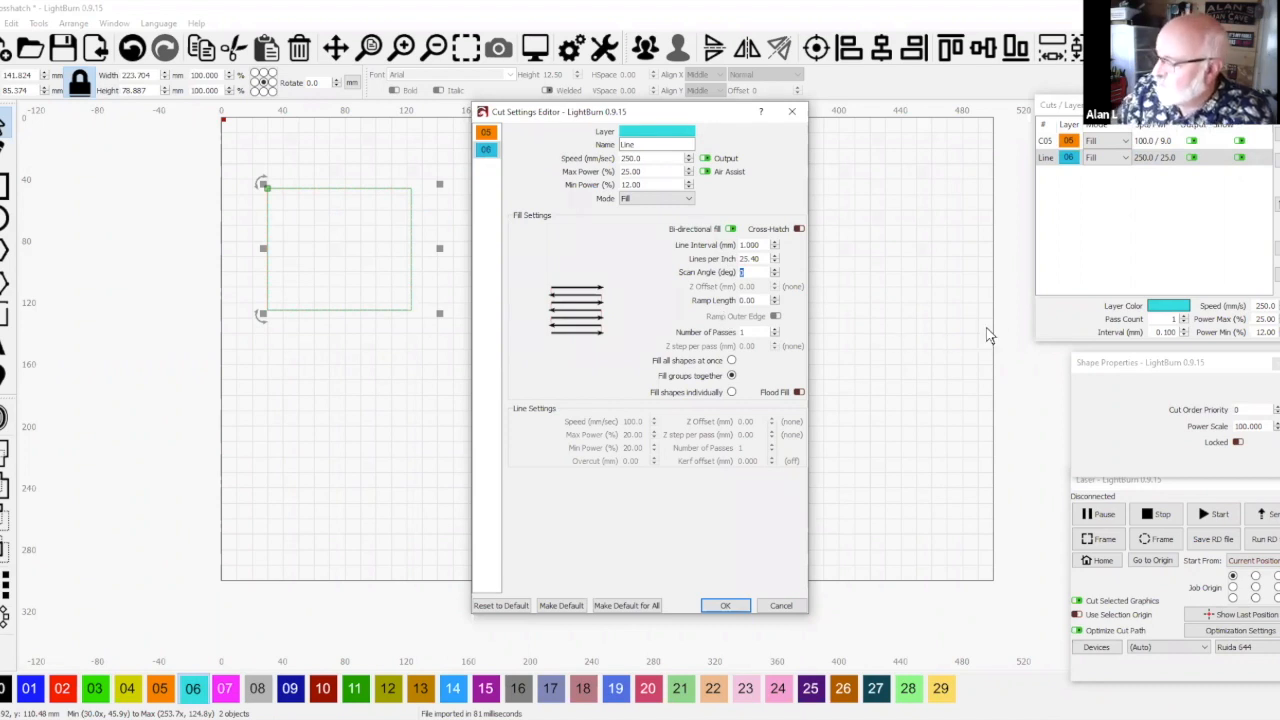
pyautogui.write('-45')
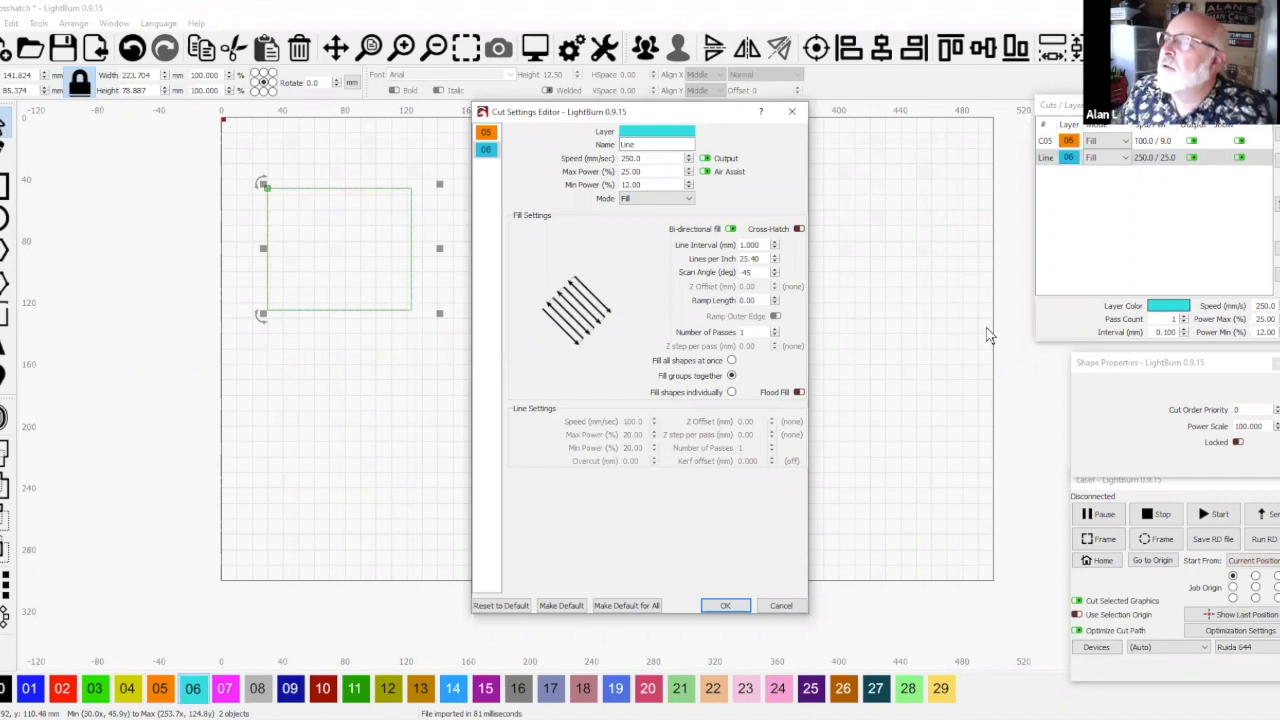
pyautogui.click(725, 607)
# Select all overlaid shapes and inspect the combined crosshatch pattern up close in the preview
pyautogui.moveTo(131, 148); pyautogui.dragTo(866, 376)
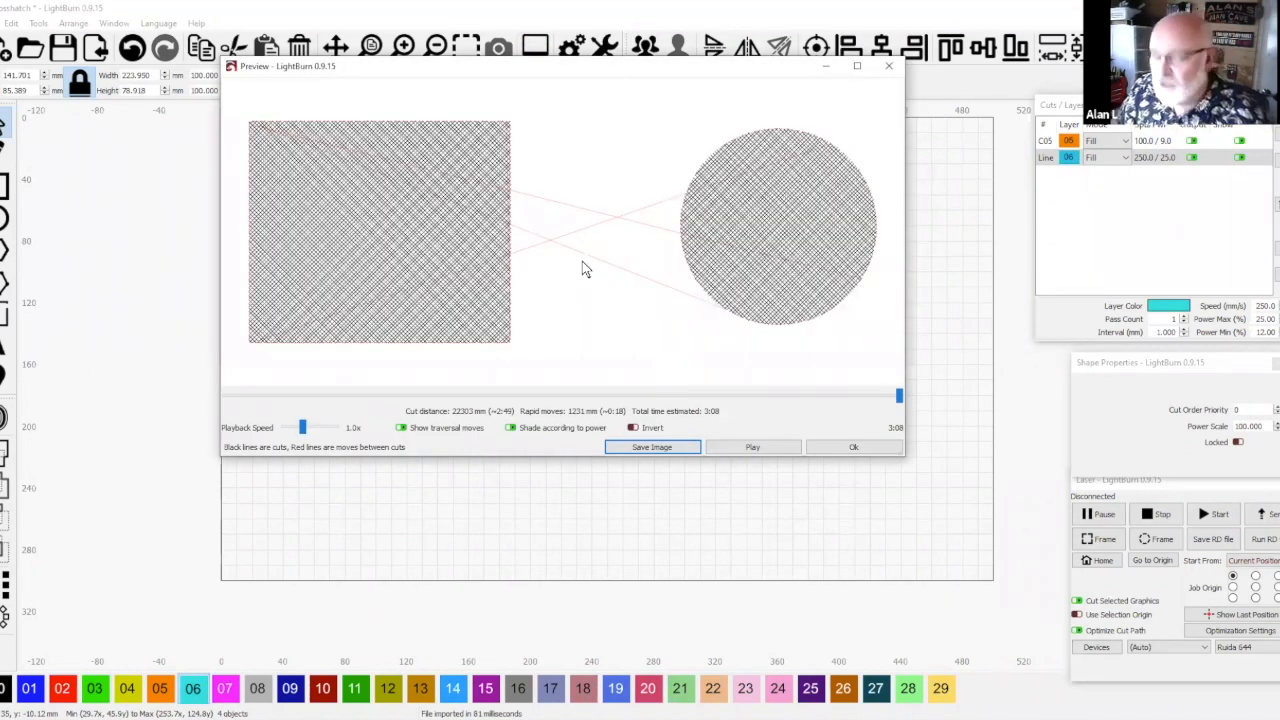
pyautogui.scroll(3, 524, 264)
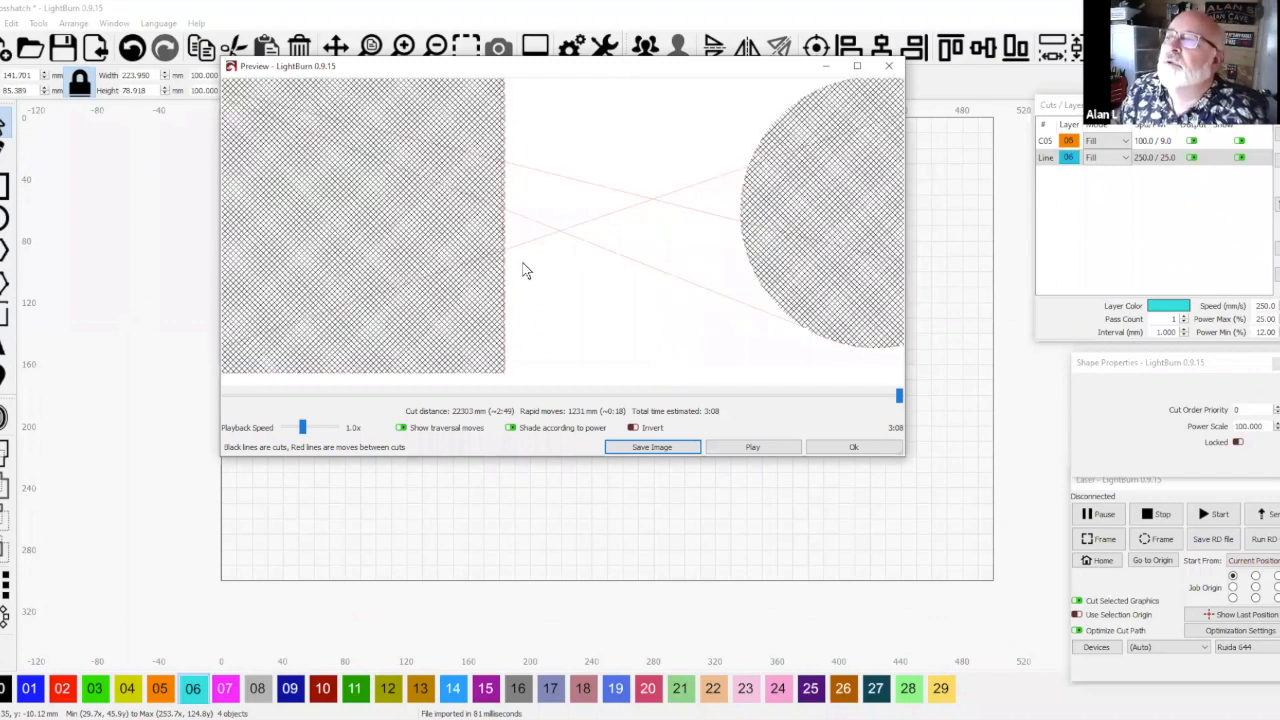
pyautogui.scroll(2, 524, 270)
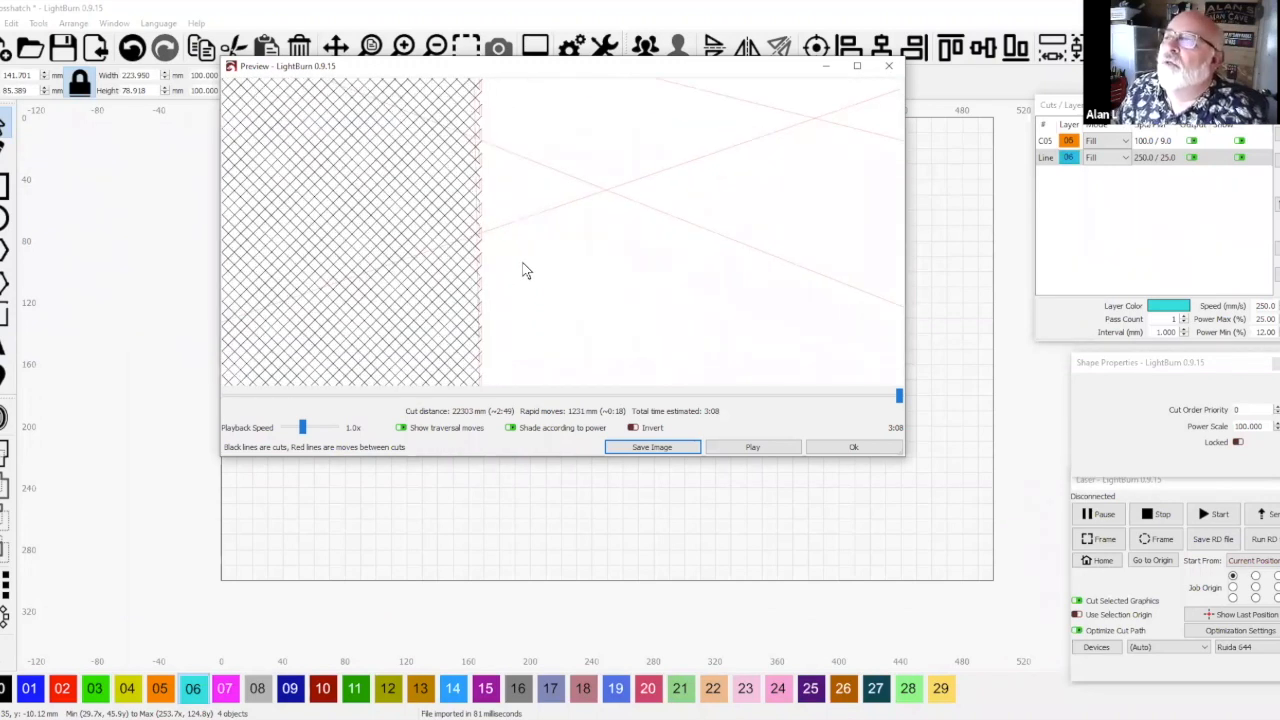
pyautogui.scroll(-3, 524, 270)
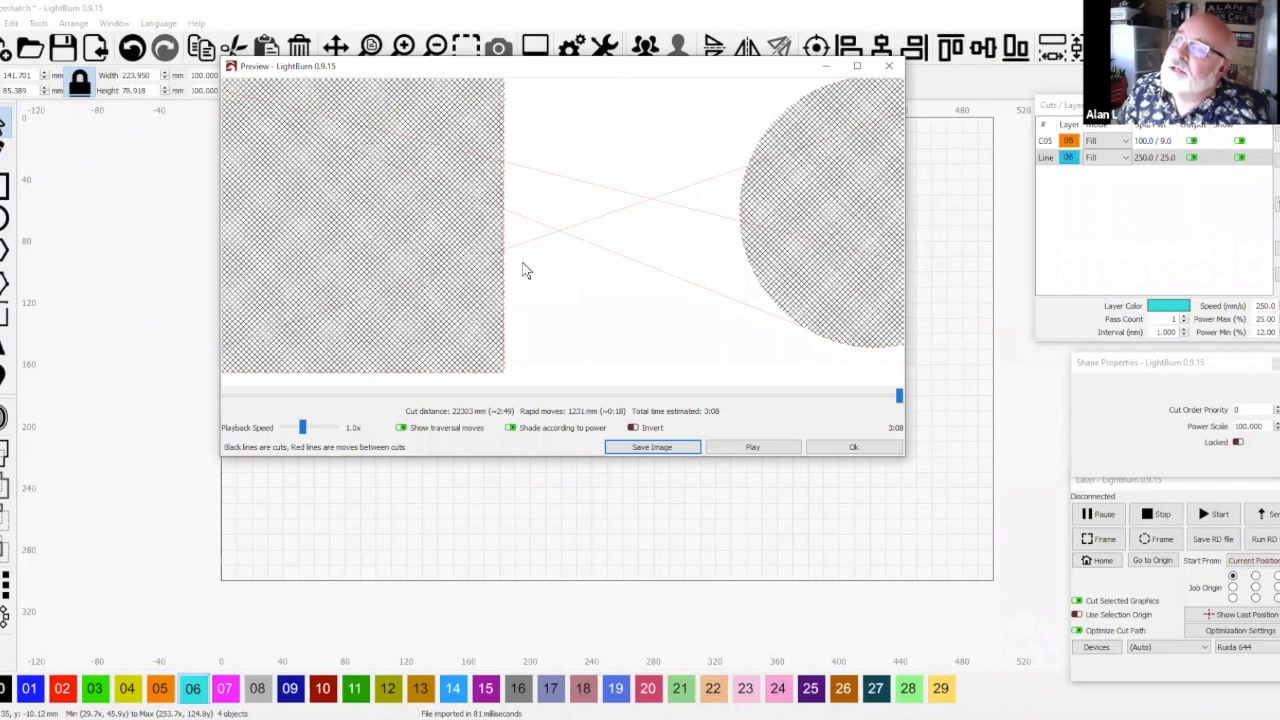
pyautogui.scroll(-2, 524, 270)
pyautogui.scroll(-1, 694, 294)
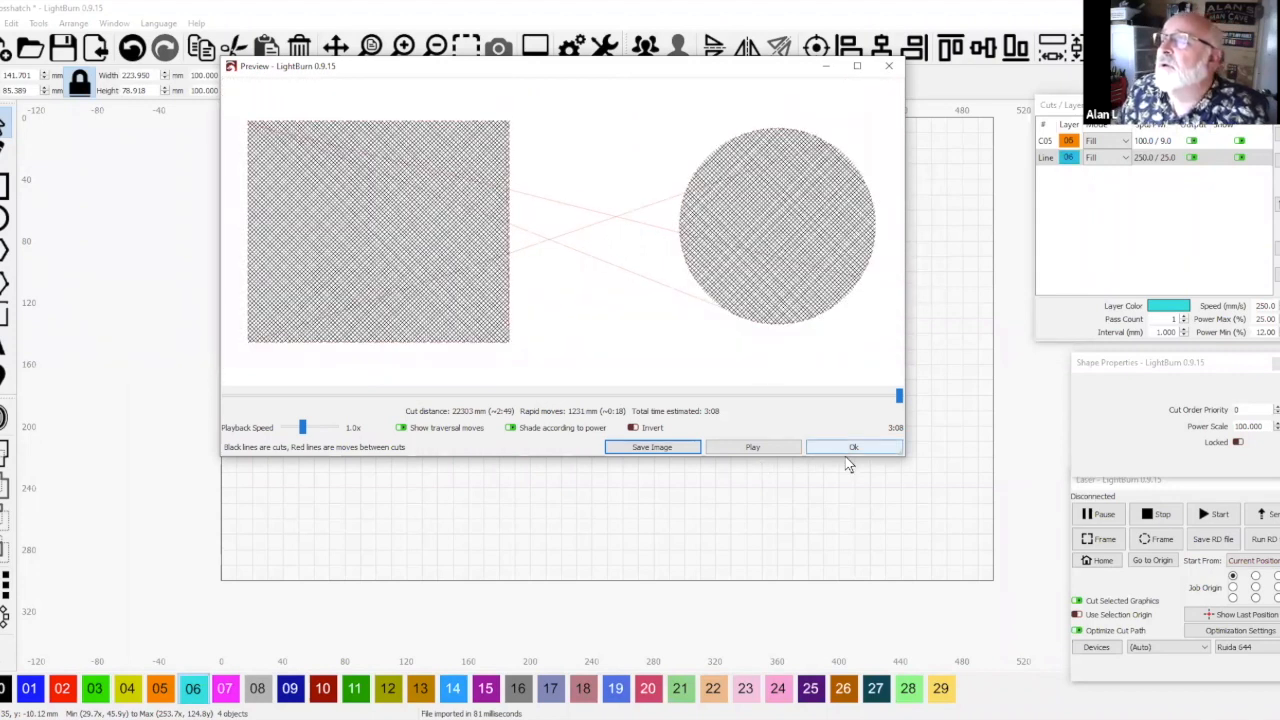
# Enable Cross-Hatch on the orange fill layer and turn off output for the light-blue layer 06
pyautogui.doubleClick(1066, 146)
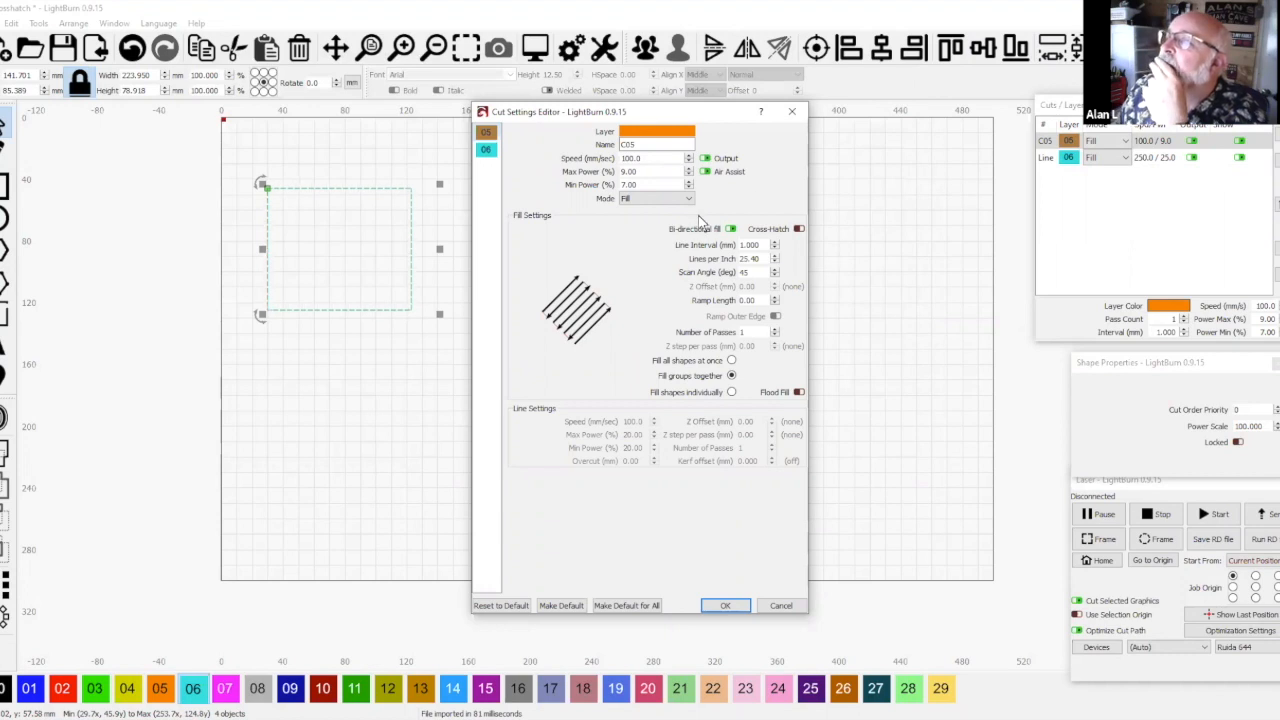
pyautogui.click(799, 229)
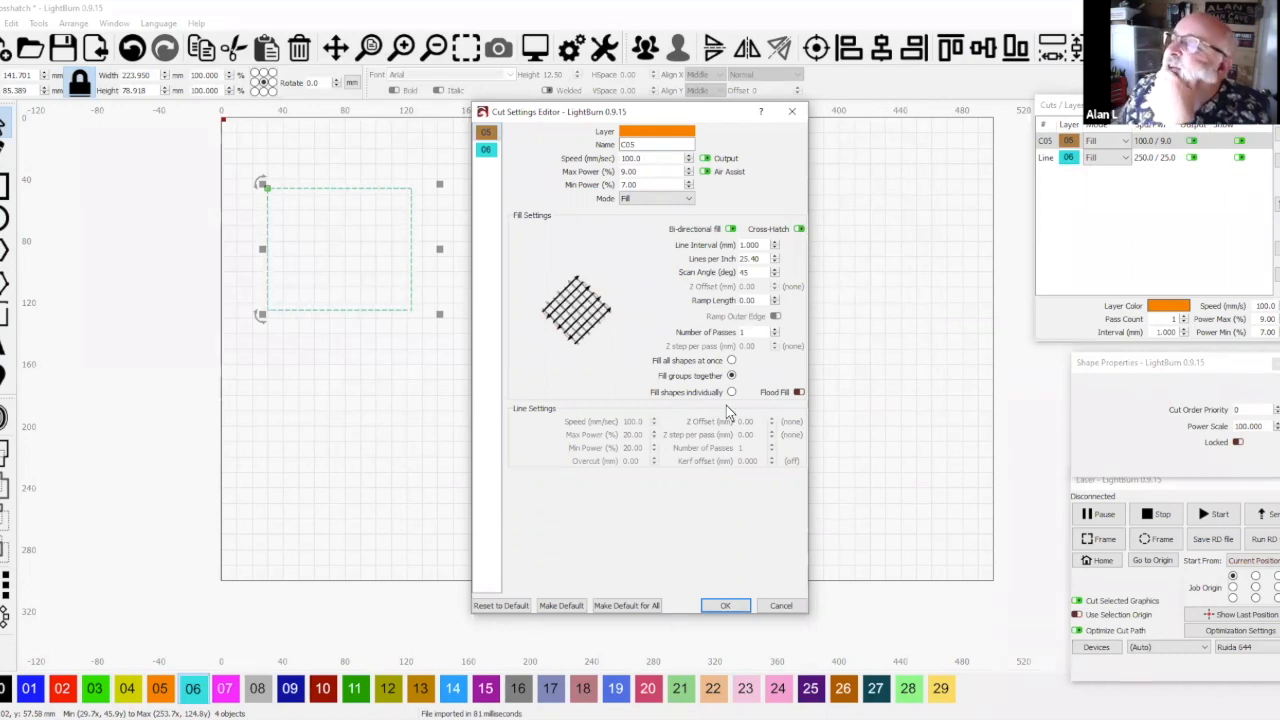
pyautogui.click(728, 607)
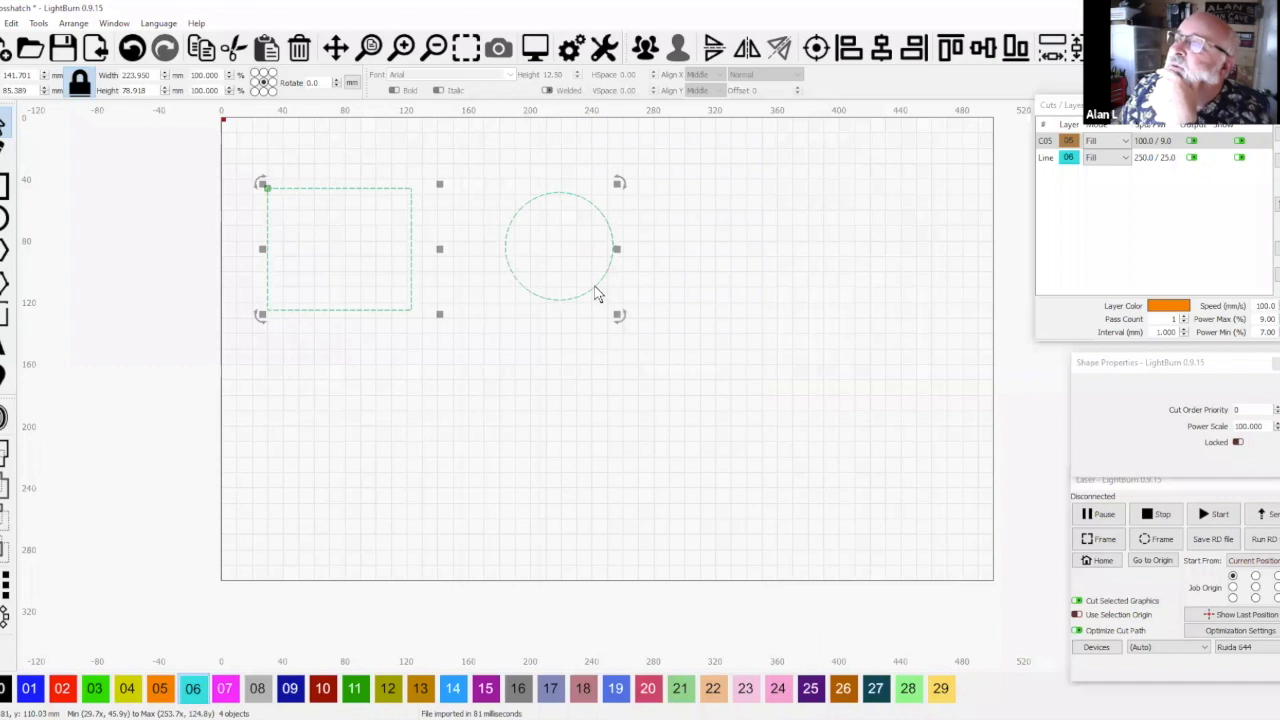
pyautogui.click(632, 316)
pyautogui.click(600, 291)
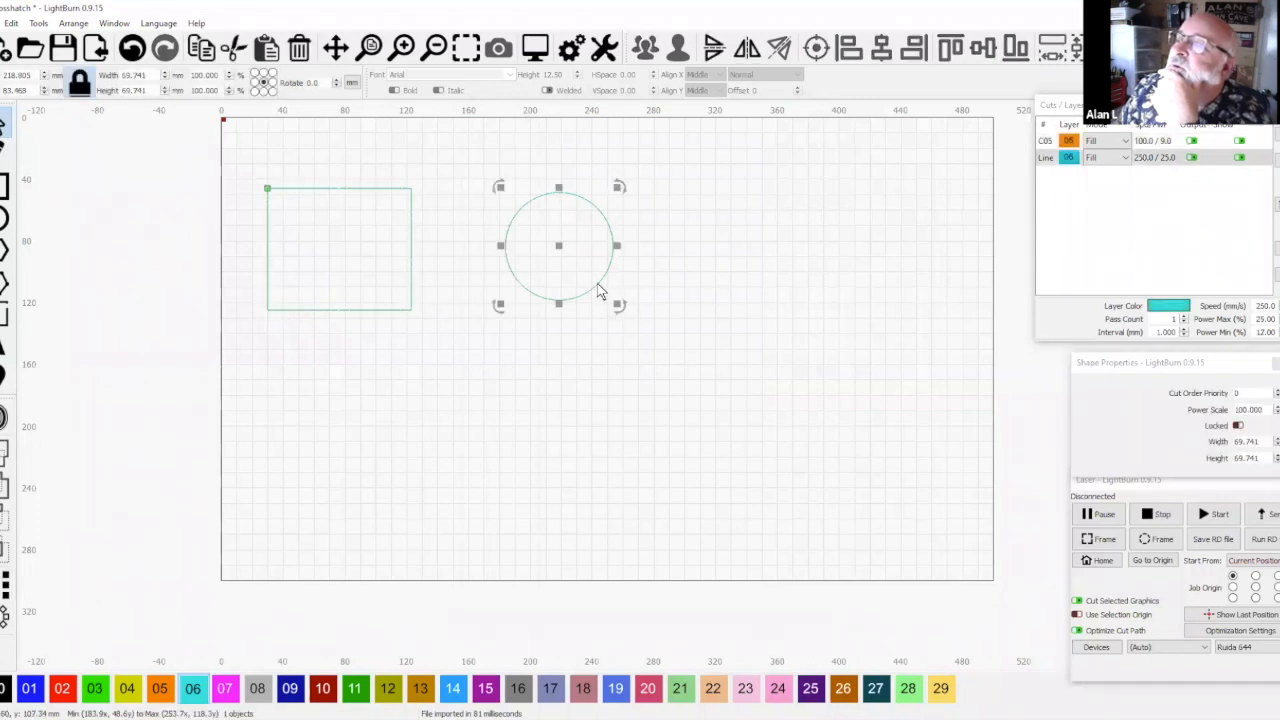
pyautogui.click(1192, 157)
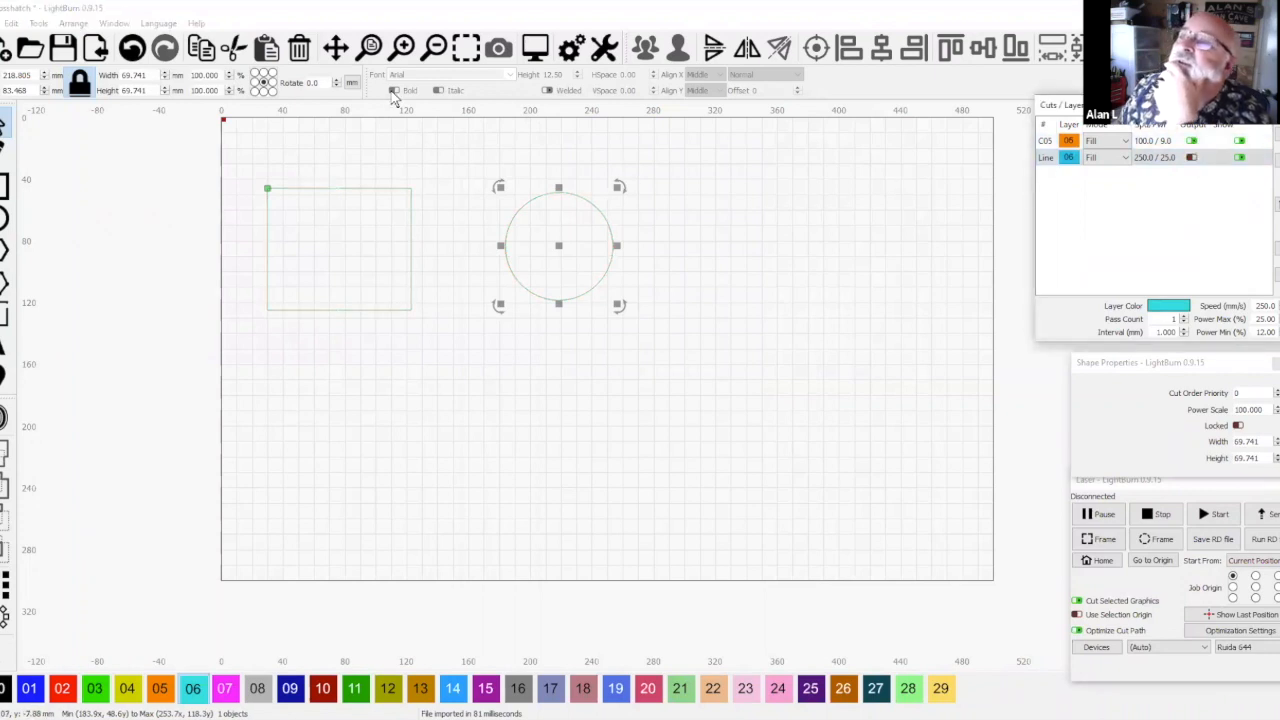
# Preview all shapes with the orange layer's built-in cross-hatch and inspect the pattern between the rectangle and circle
pyautogui.hotkey('ctrl', 'a')
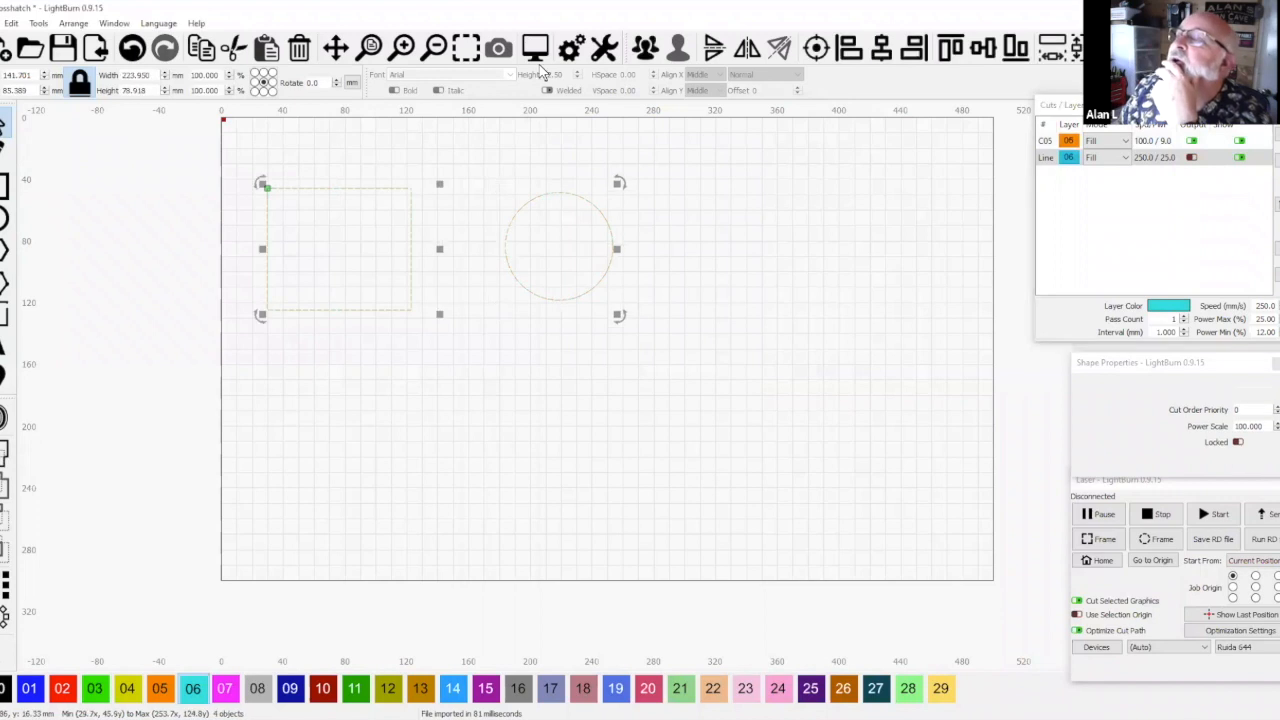
pyautogui.hotkey('alt', 'p')
pyautogui.scroll(-2, 597, 289)
pyautogui.scroll(4, 591, 277)
pyautogui.scroll(2, 585, 302)
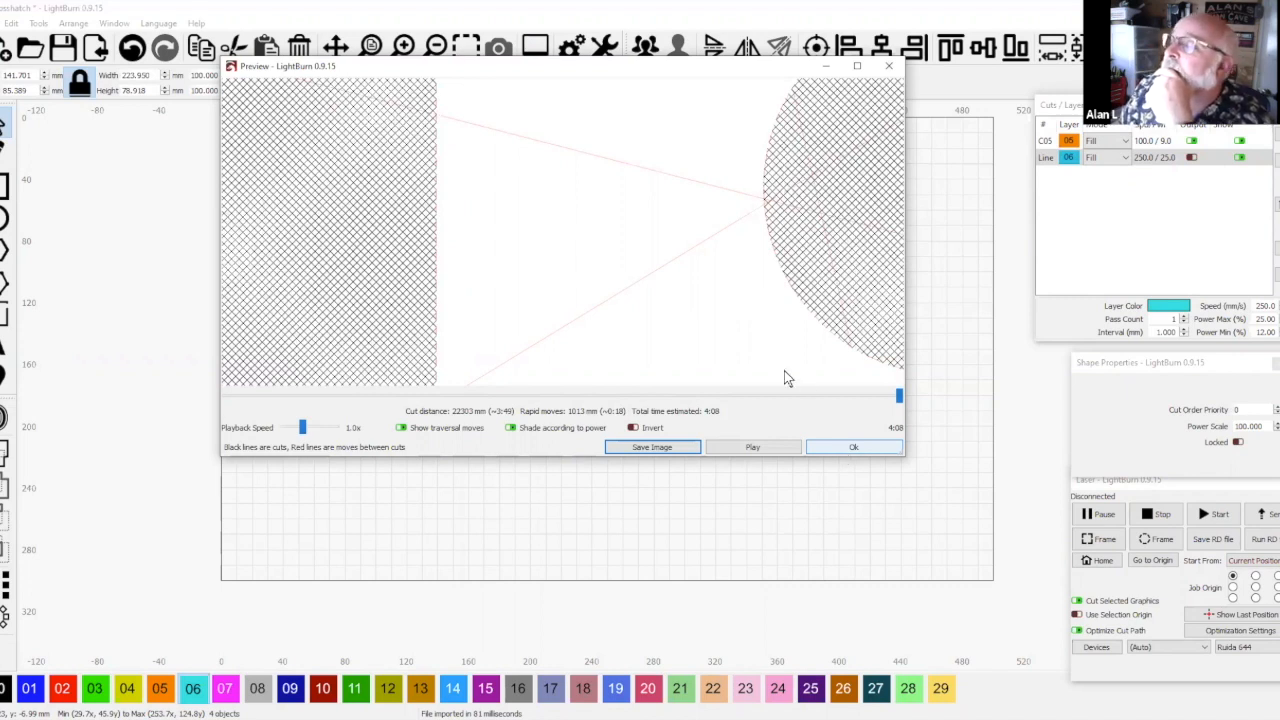
pyautogui.scroll(-2, 784, 372)
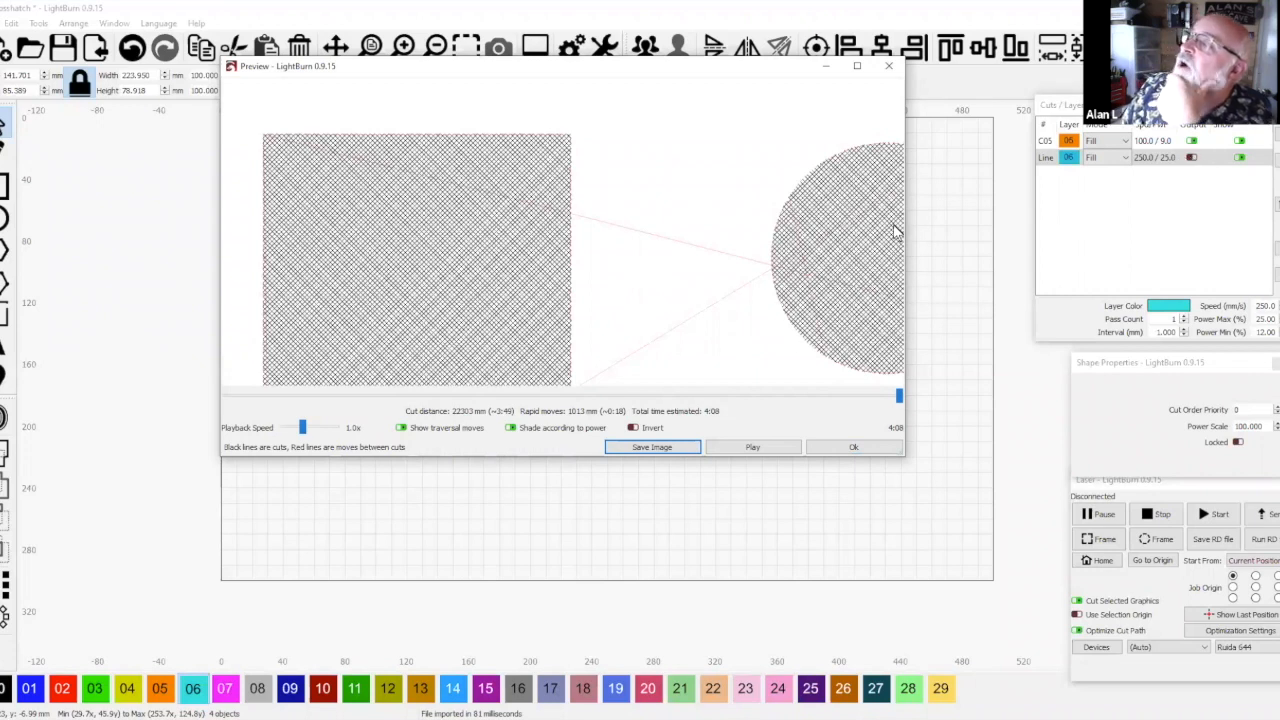
pyautogui.click(860, 445)
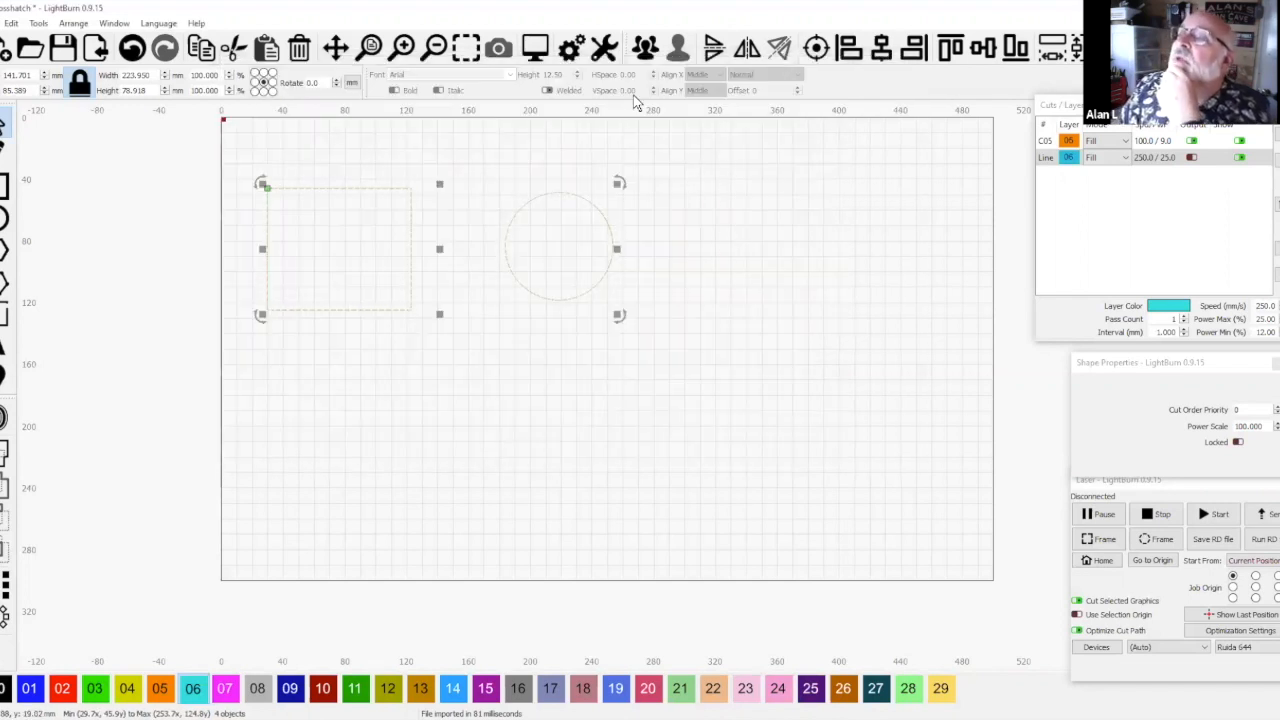
# Set the orange cross-hatch layer's line interval to 3 mm and preview the wider pattern on both shapes
pyautogui.click(1071, 157)
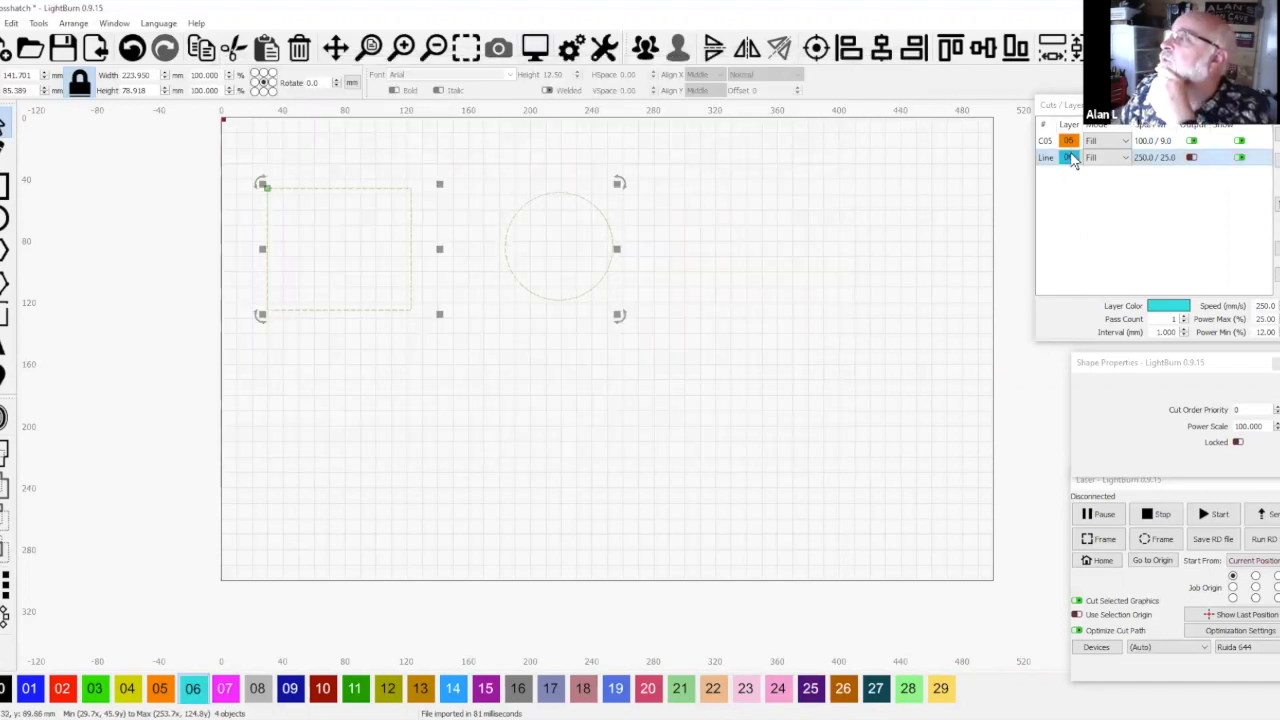
pyautogui.doubleClick(1073, 143)
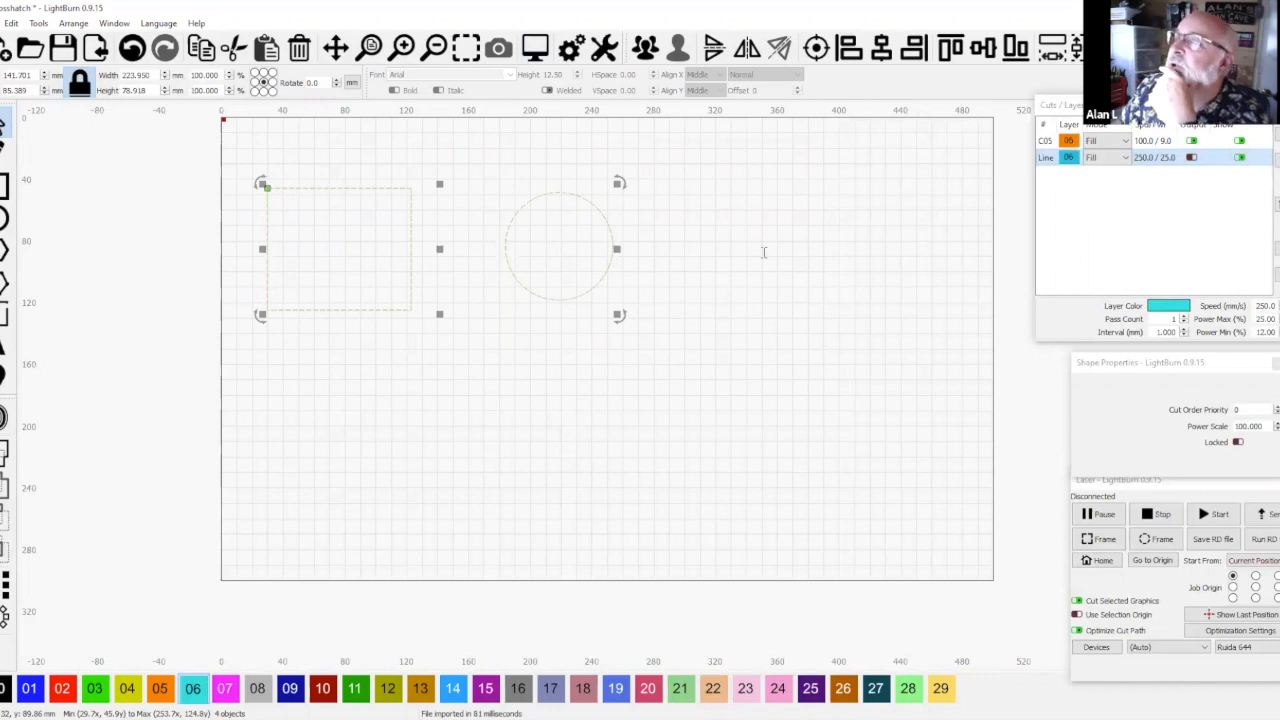
pyautogui.moveTo(760, 245); pyautogui.dragTo(730, 250)
pyautogui.write('3')
pyautogui.press('Return')
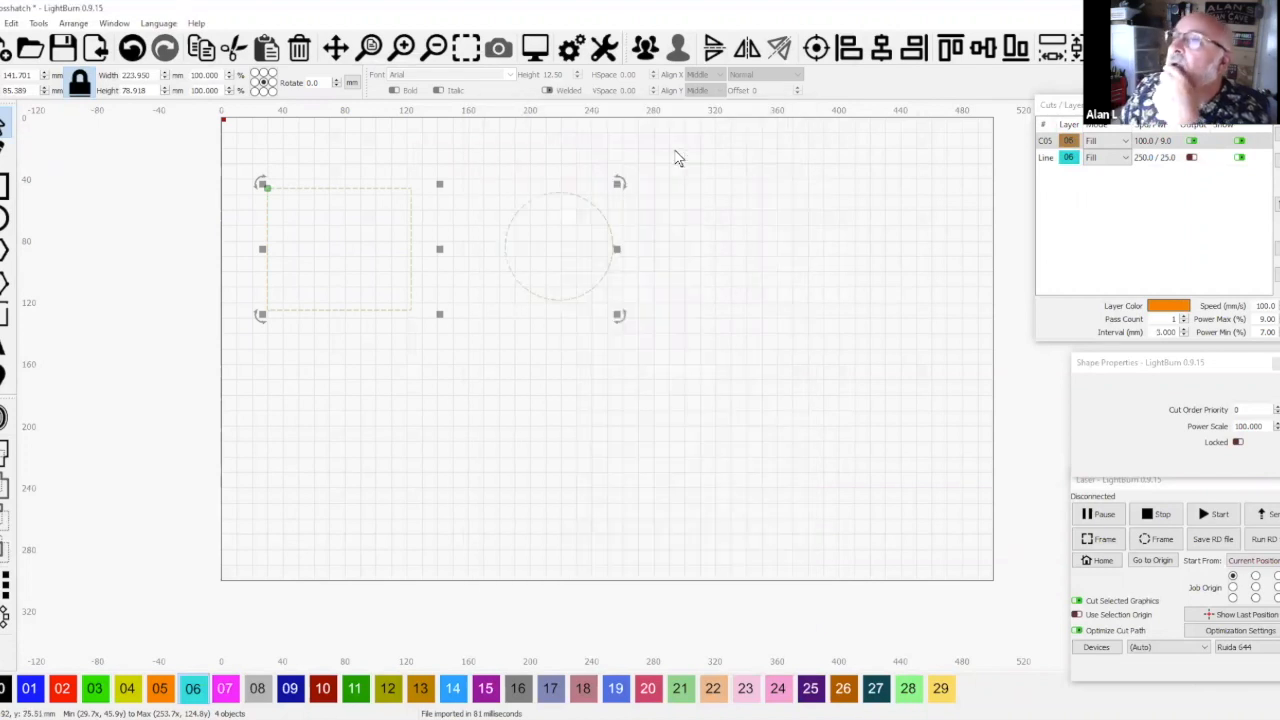
pyautogui.click(535, 47)
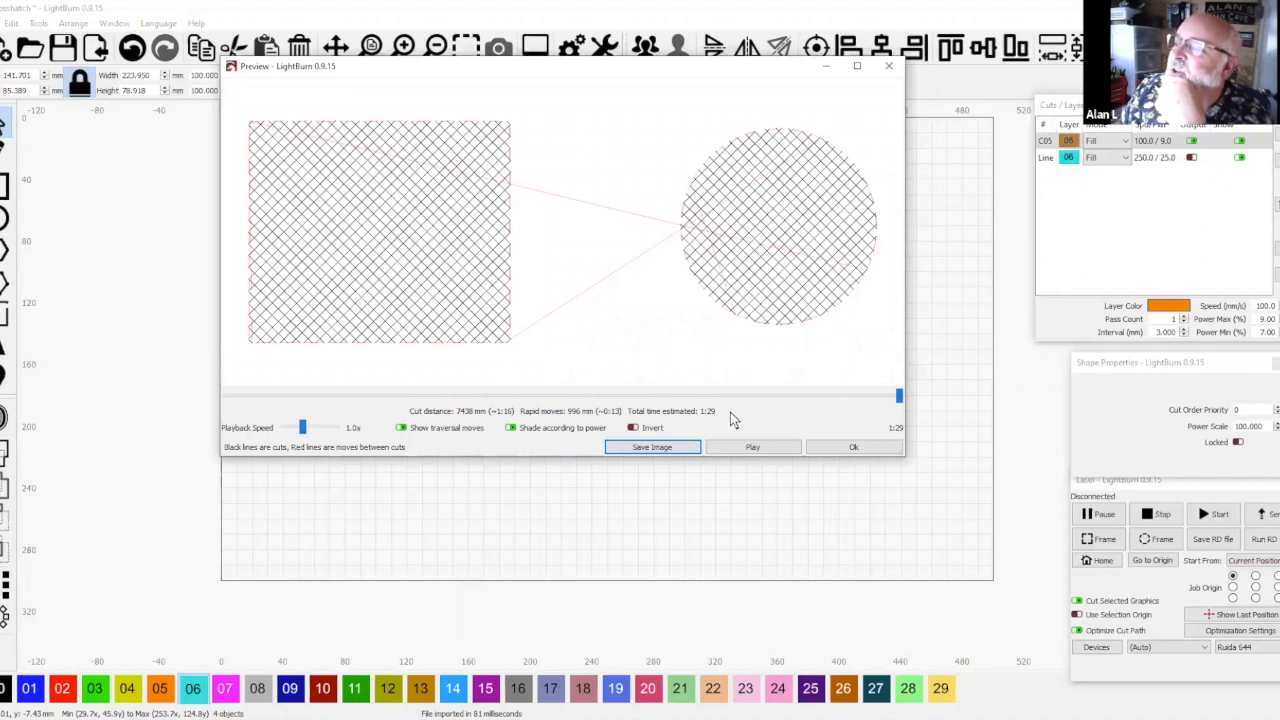
pyautogui.click(1193, 141)
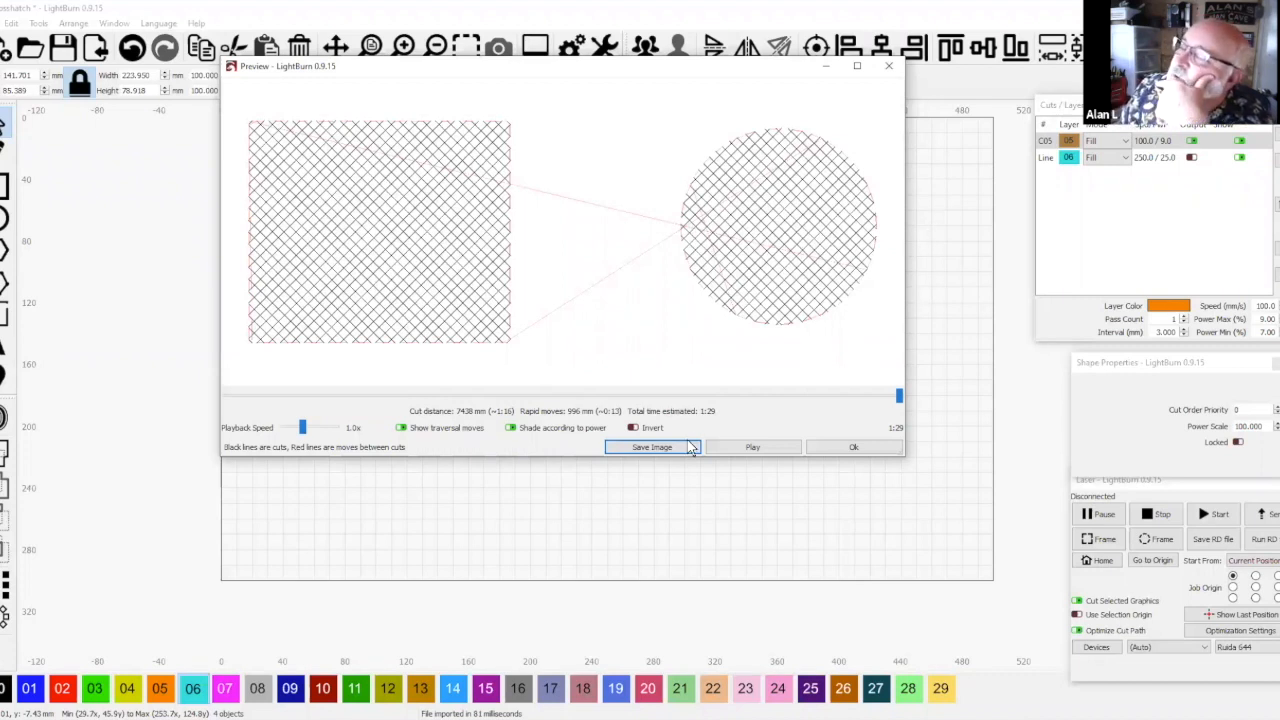
pyautogui.click(856, 448)
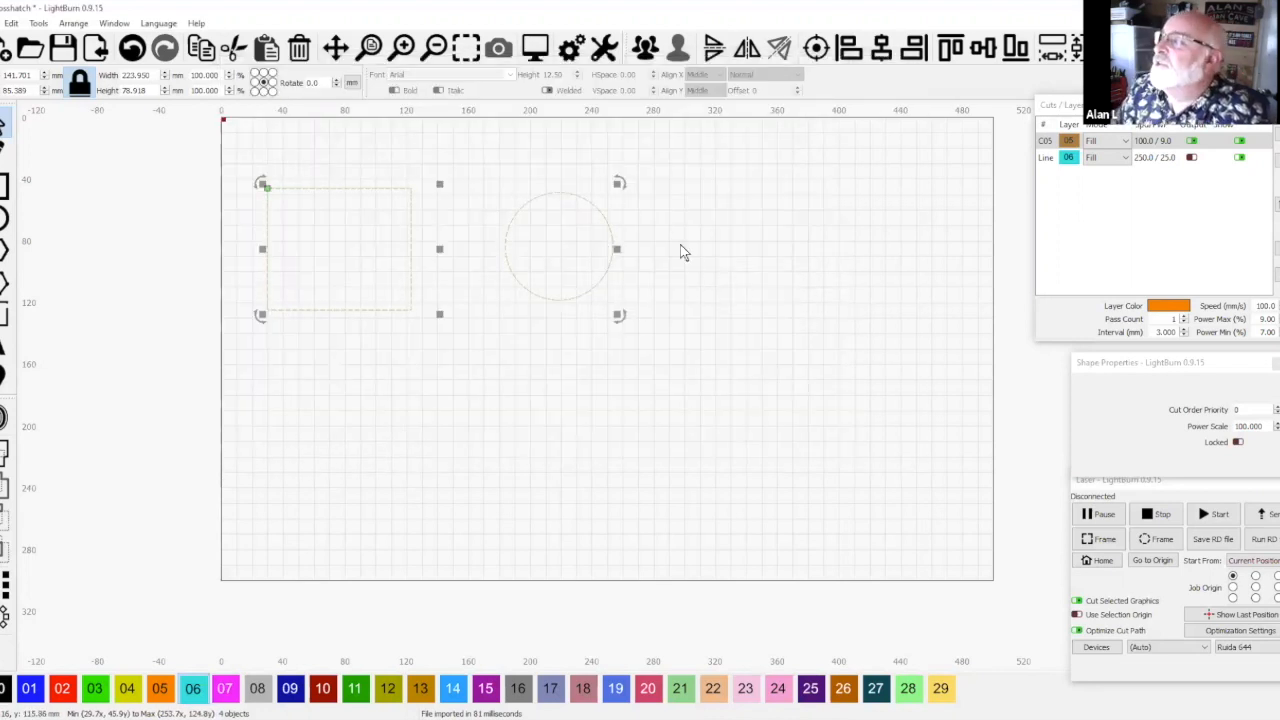
# Turn output back on for the light-blue layer 06 and move all shapes about 23 mm right and 10 mm up
pyautogui.click(1191, 158)
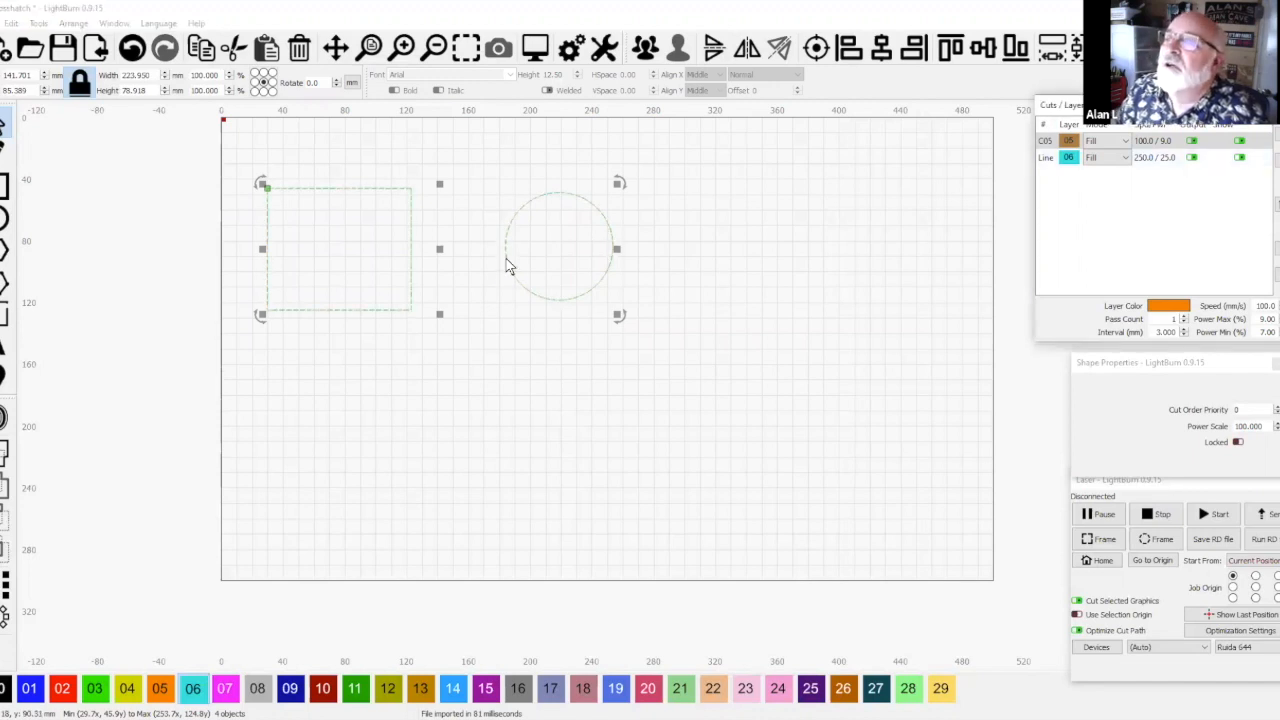
pyautogui.moveTo(441, 248); pyautogui.dragTo(476, 234)
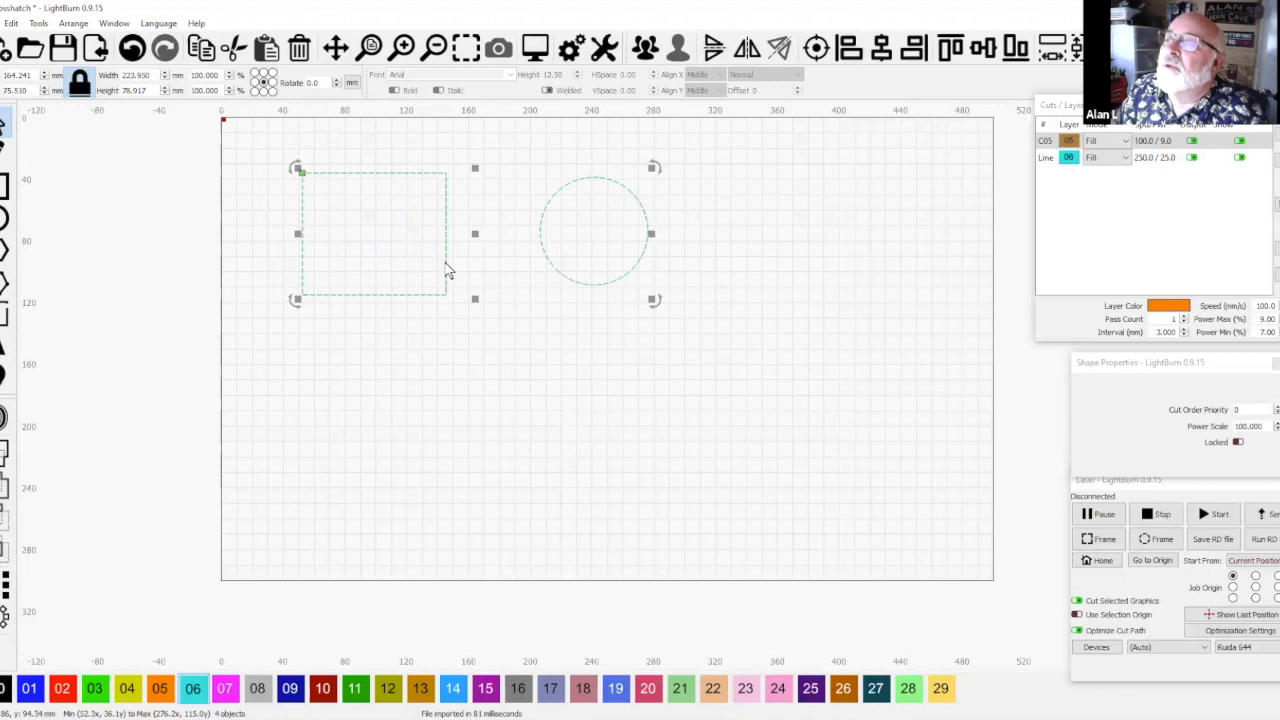
# Delete the light-blue copies of the rectangle and circle, keeping only the orange originals
pyautogui.click(448, 300)
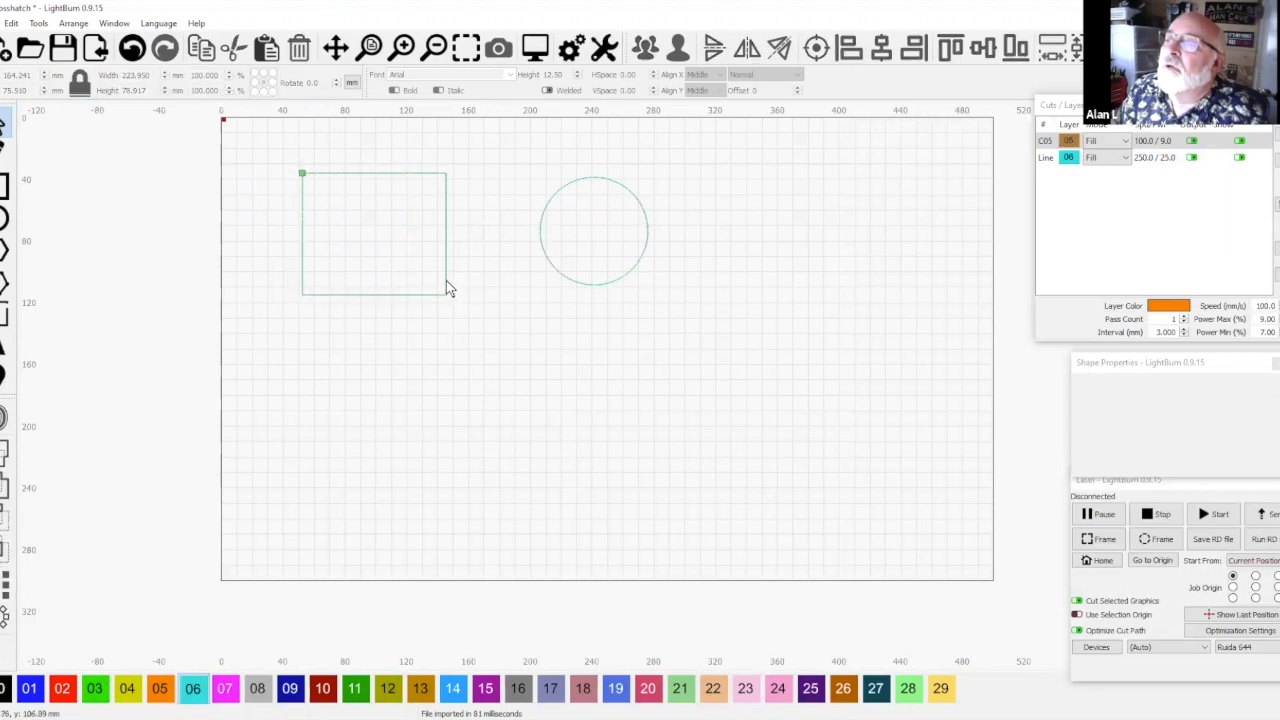
pyautogui.click(447, 290)
pyautogui.moveTo(371, 229); pyautogui.dragTo(397, 408)
pyautogui.click(398, 295)
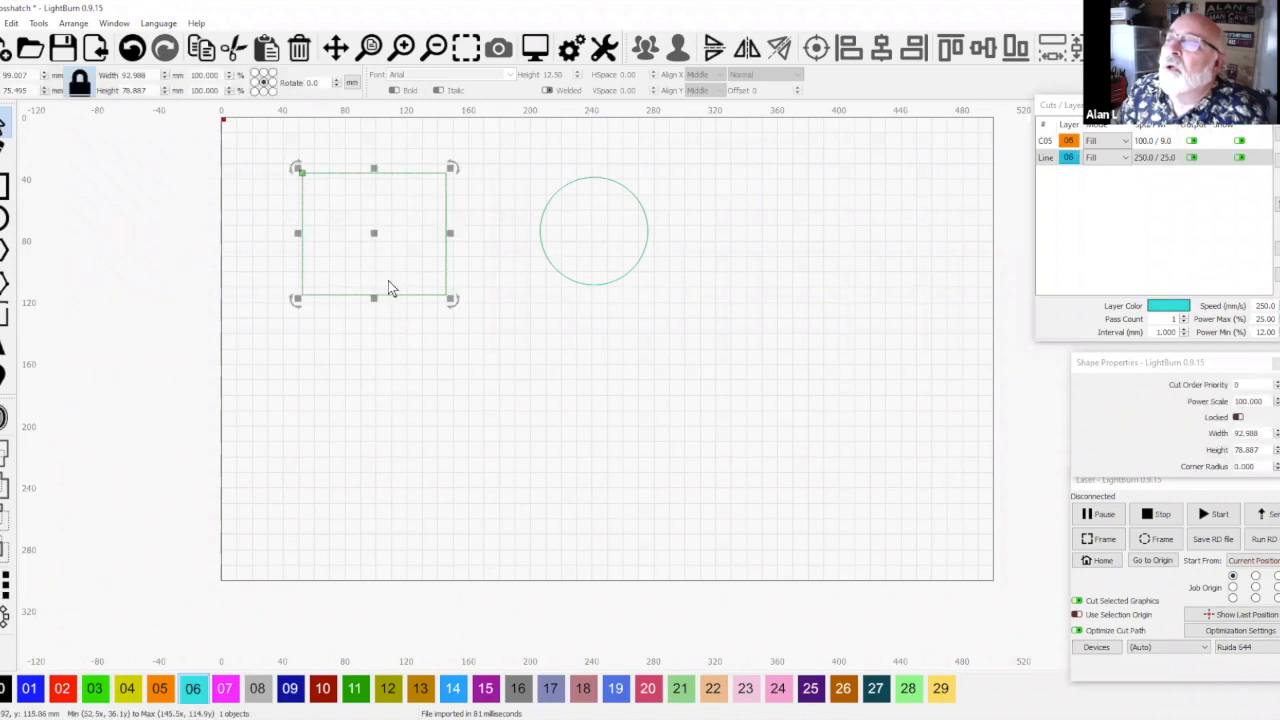
pyautogui.moveTo(370, 232); pyautogui.dragTo(458, 213)
pyautogui.press('Delete')
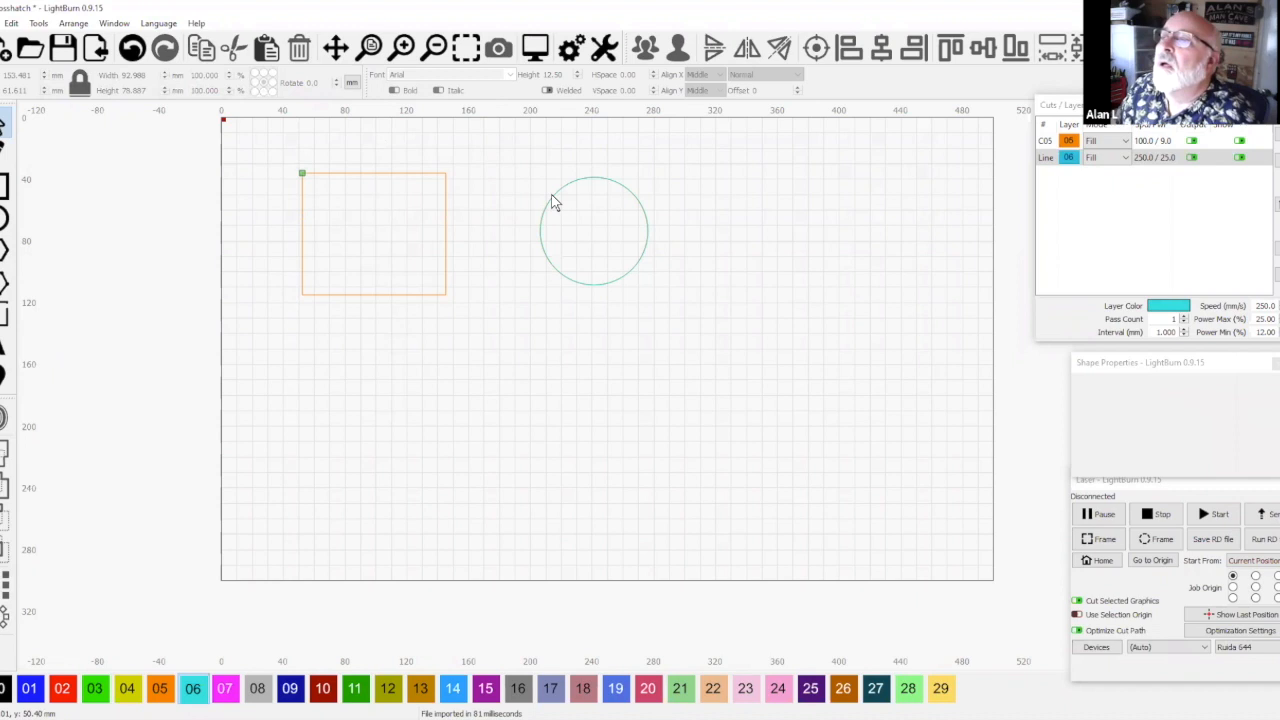
pyautogui.click(556, 203)
pyautogui.moveTo(591, 229); pyautogui.dragTo(638, 199)
pyautogui.press('Delete')
# Examine the basic device settings for the Ruida 644 and close them without changes
pyautogui.click(1, 23)
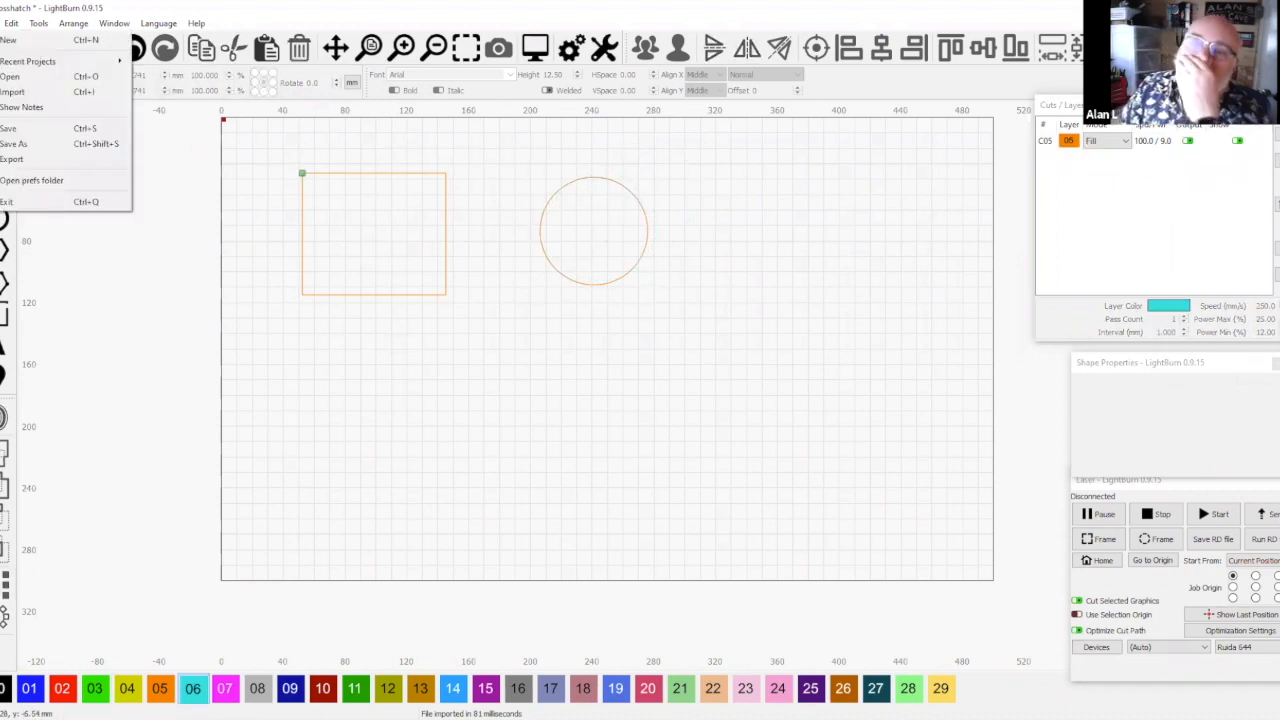
pyautogui.click(17, 25)
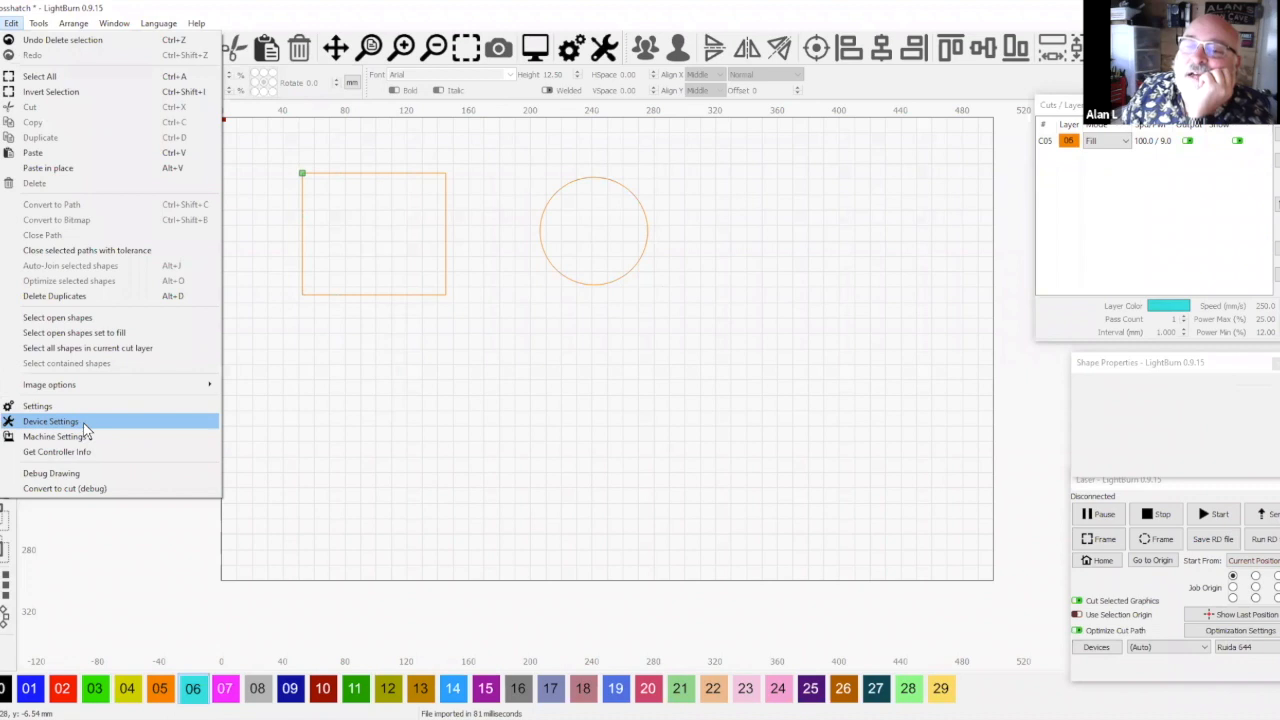
pyautogui.click(50, 421)
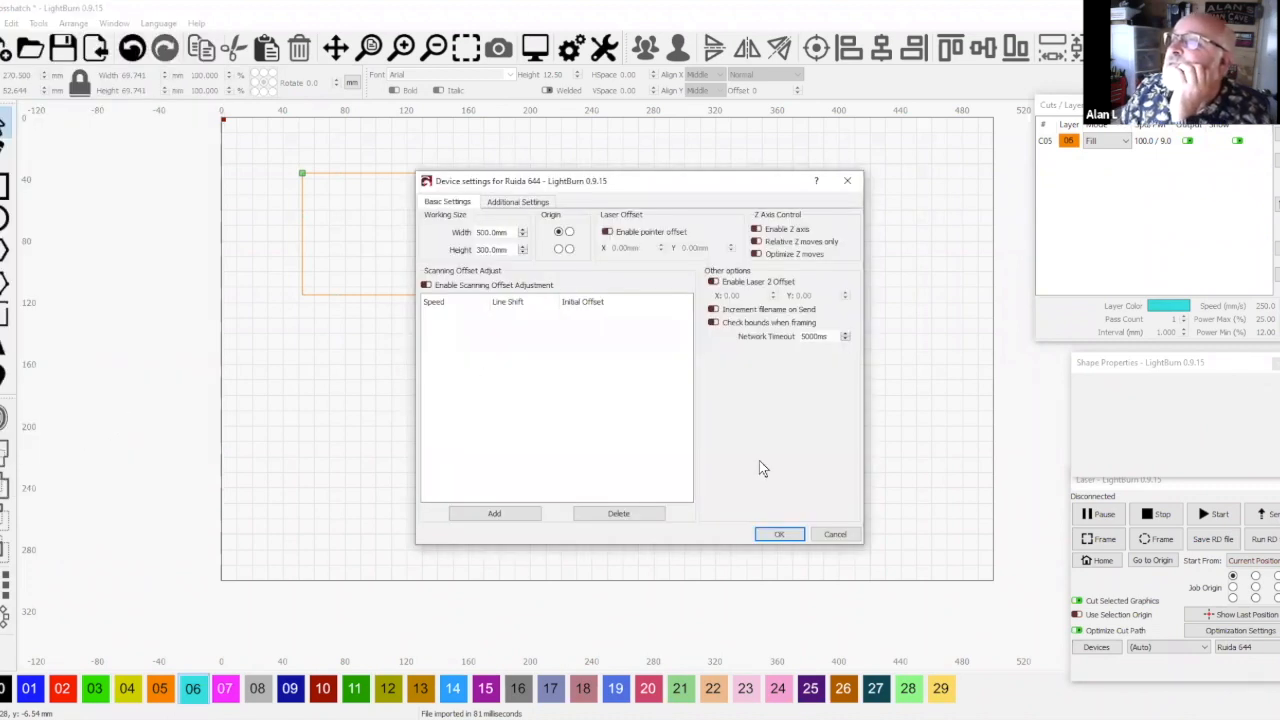
pyautogui.click(835, 535)
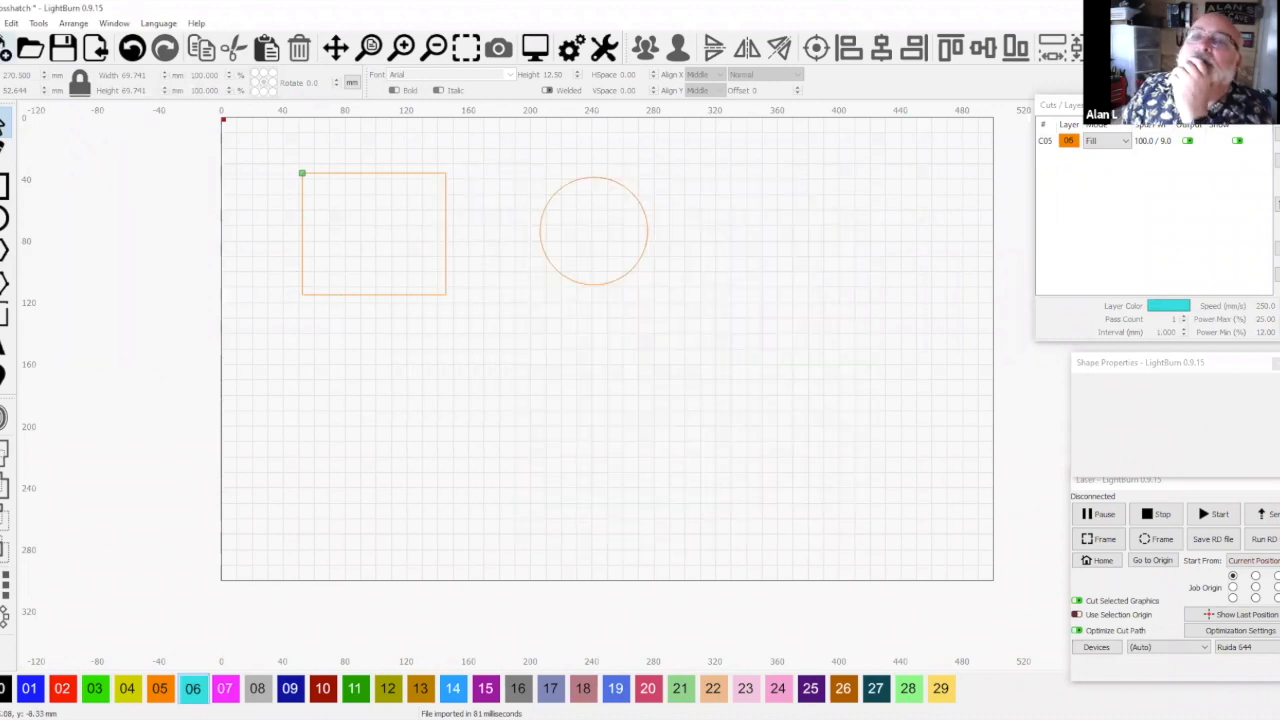
# Compare the smallest and largest toolbar icon sizes in the application settings, settle on Large, and close the settings
pyautogui.click(3, 22)
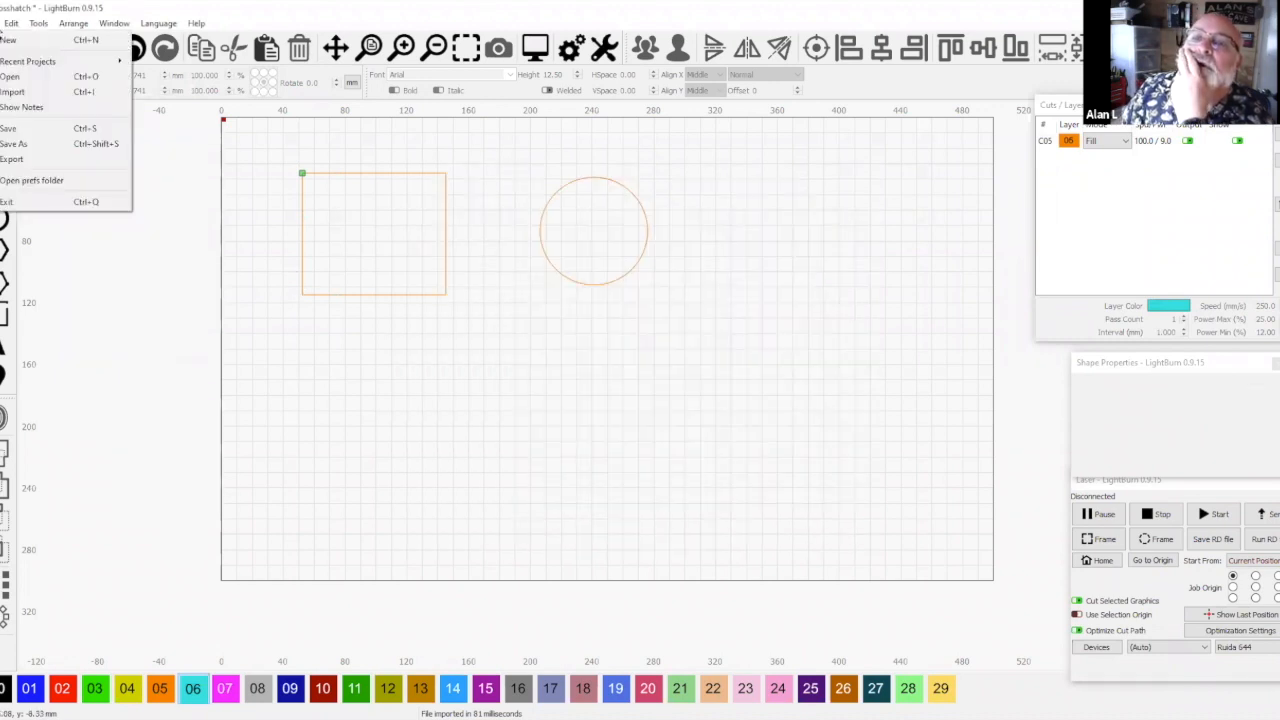
pyautogui.moveTo(11, 22)
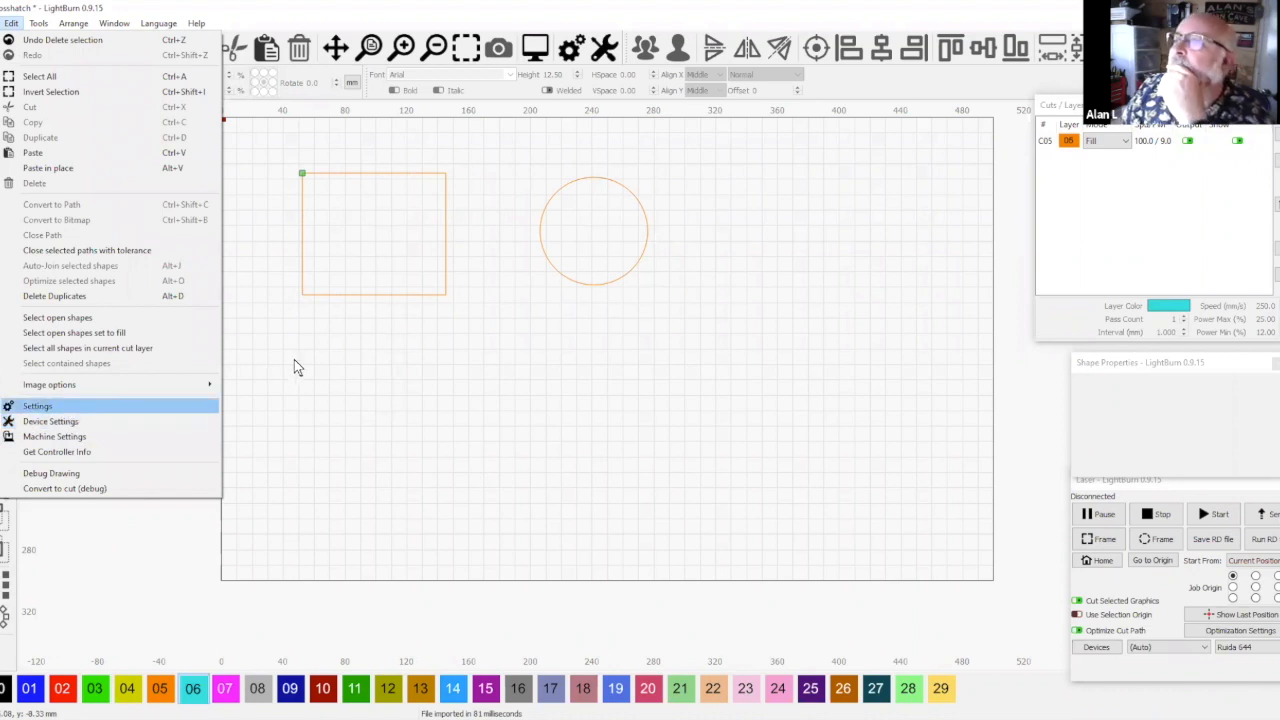
pyautogui.press('Return')
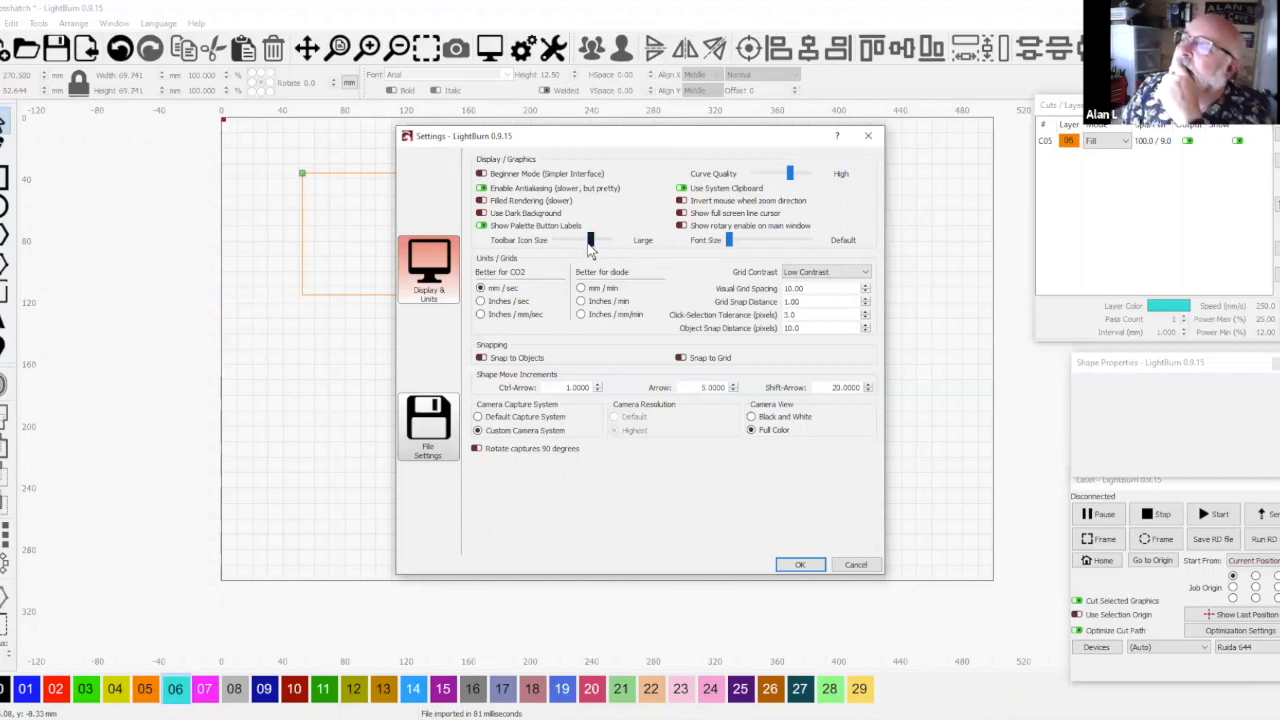
pyautogui.moveTo(590, 244); pyautogui.dragTo(550, 245)
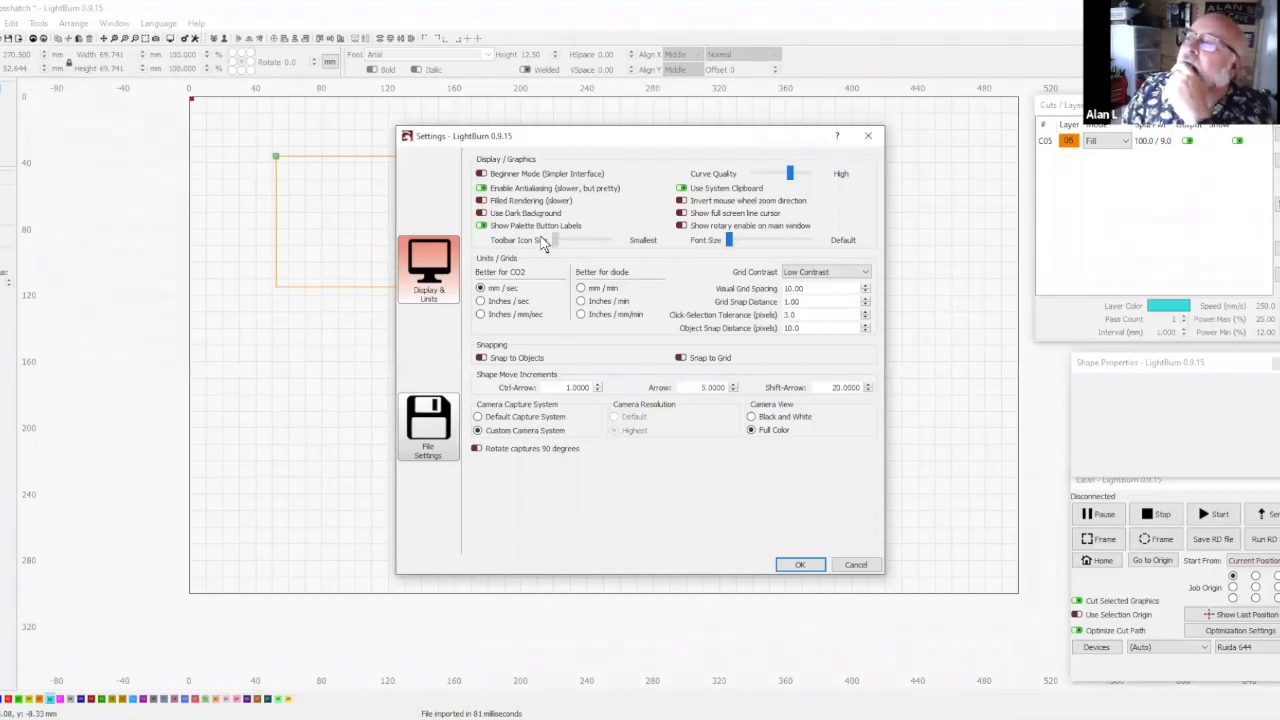
pyautogui.moveTo(548, 244); pyautogui.dragTo(617, 249)
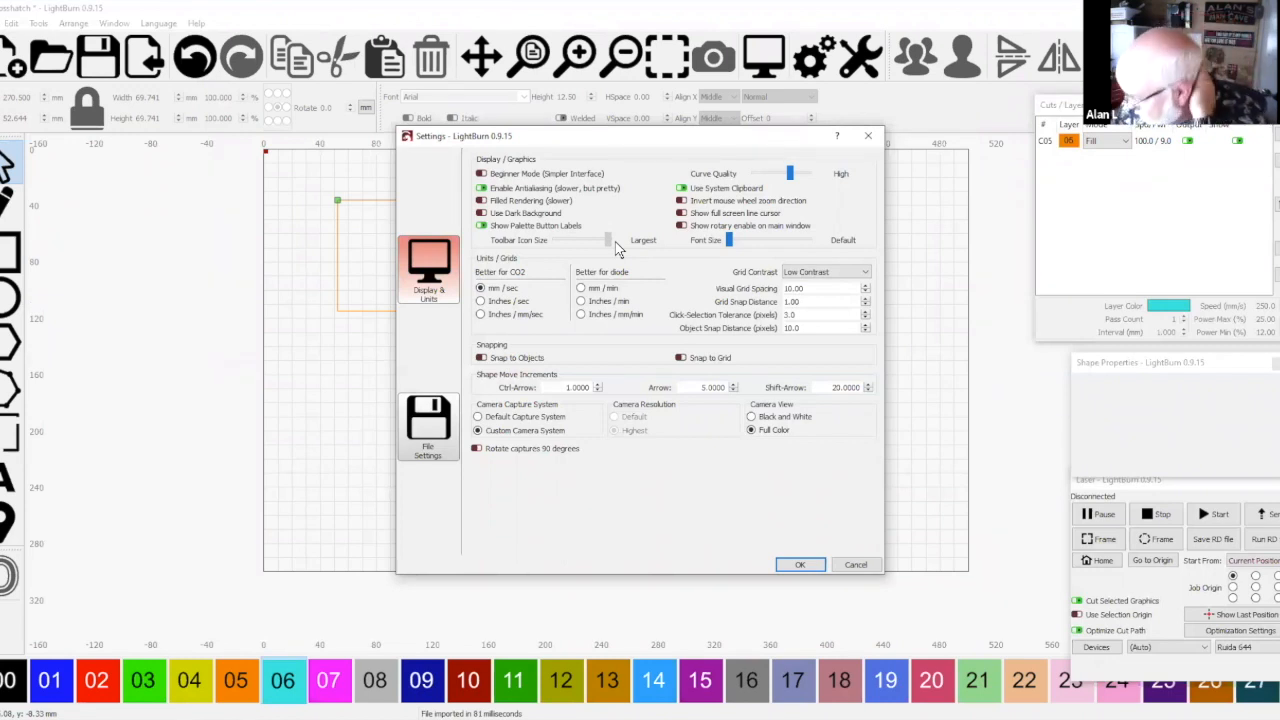
pyautogui.moveTo(617, 249); pyautogui.dragTo(591, 246)
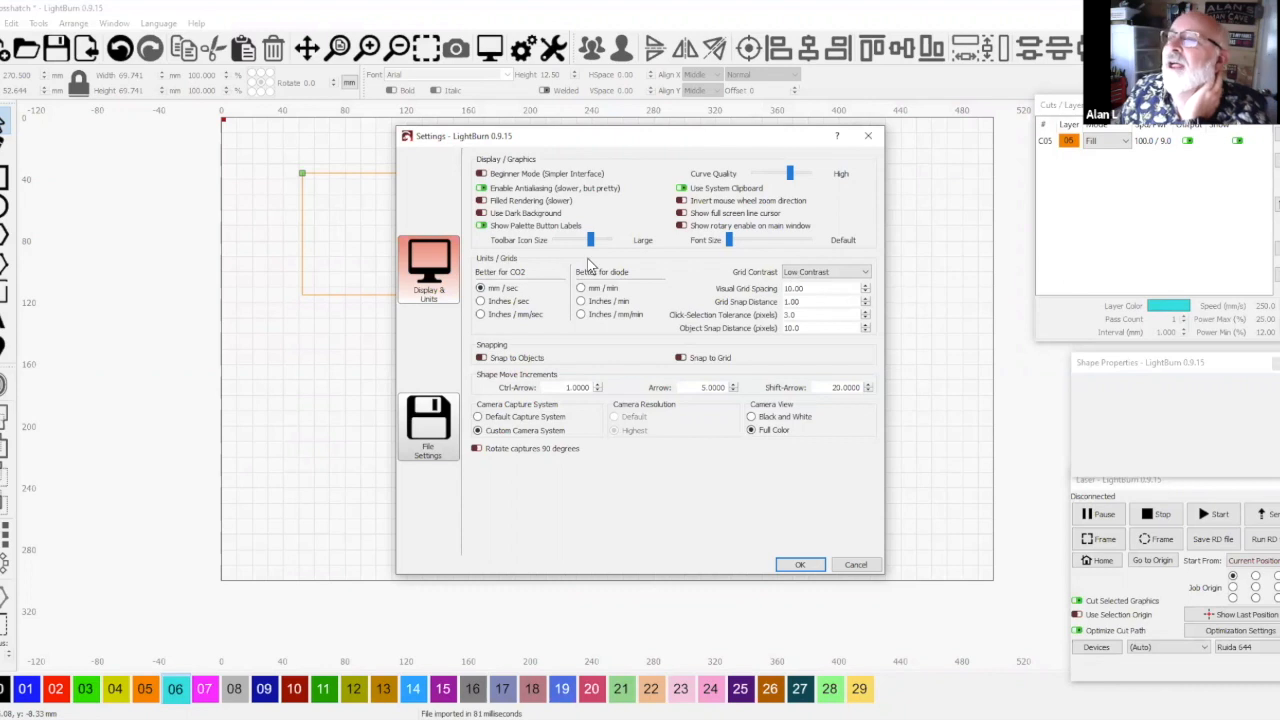
pyautogui.click(862, 565)
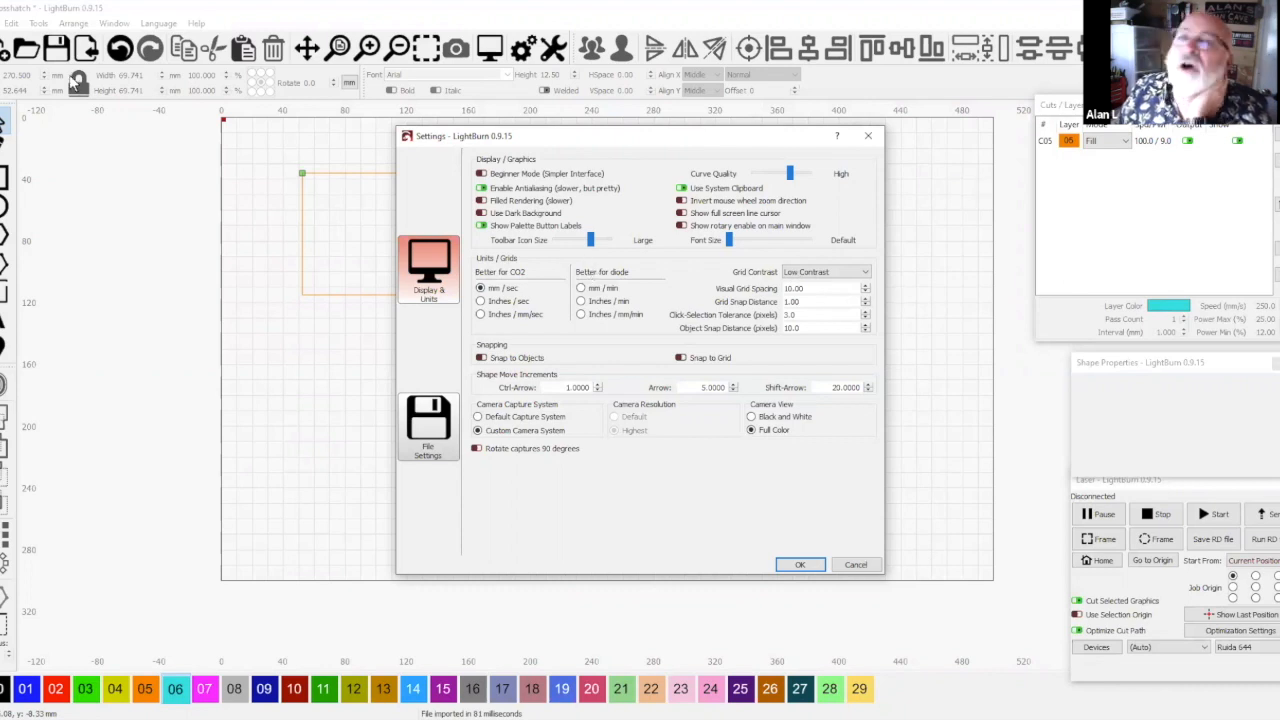
# Review the grid contrast and other display and unit options in the application settings and close them without changes
pyautogui.click(11, 23)
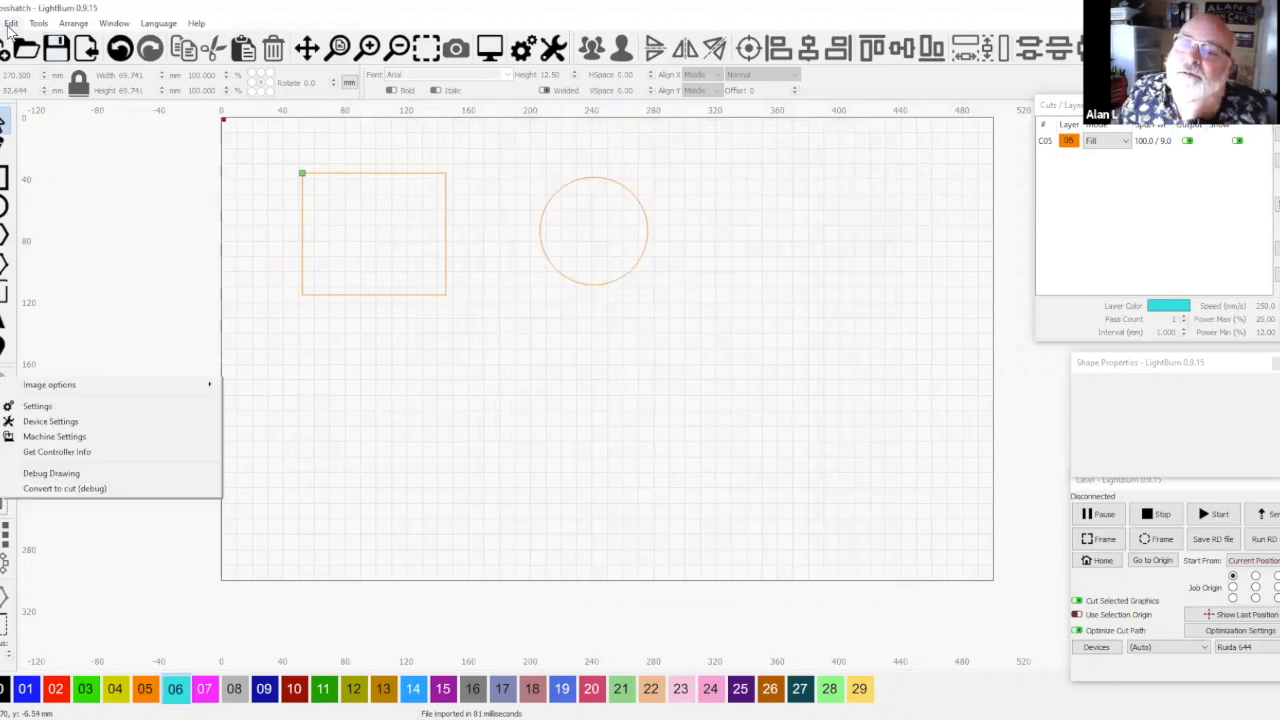
pyautogui.click(37, 407)
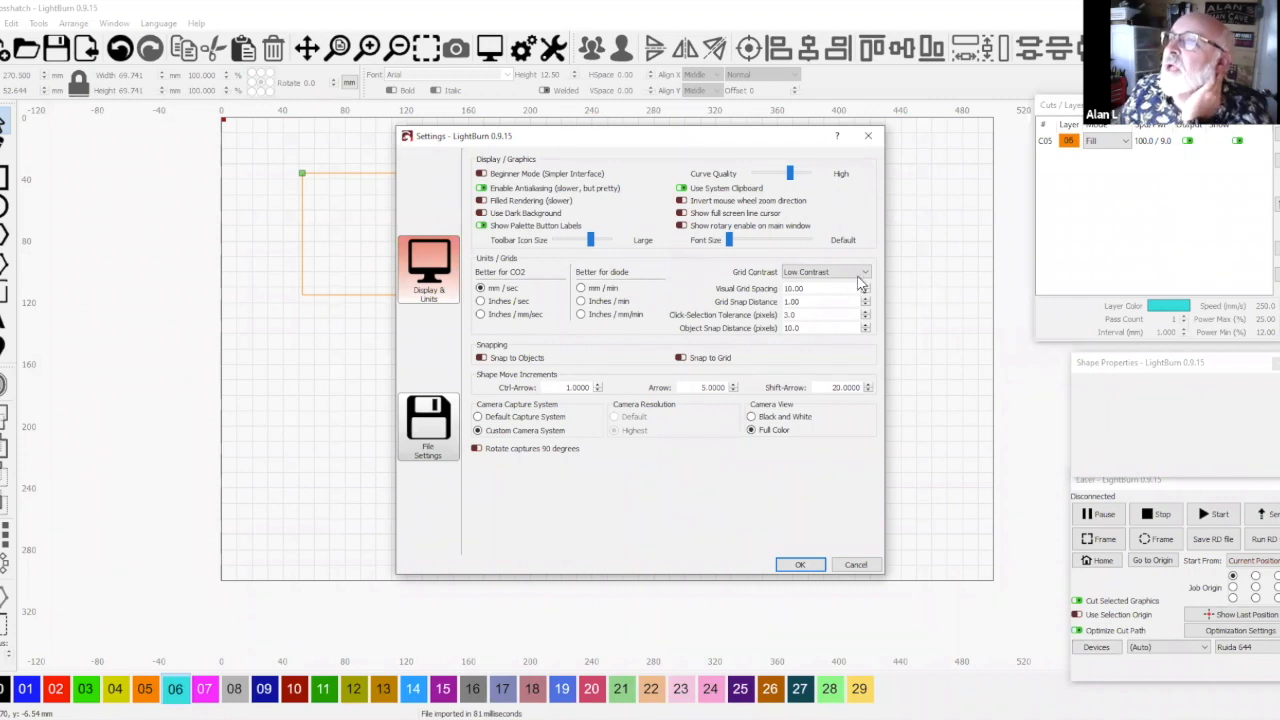
pyautogui.click(855, 565)
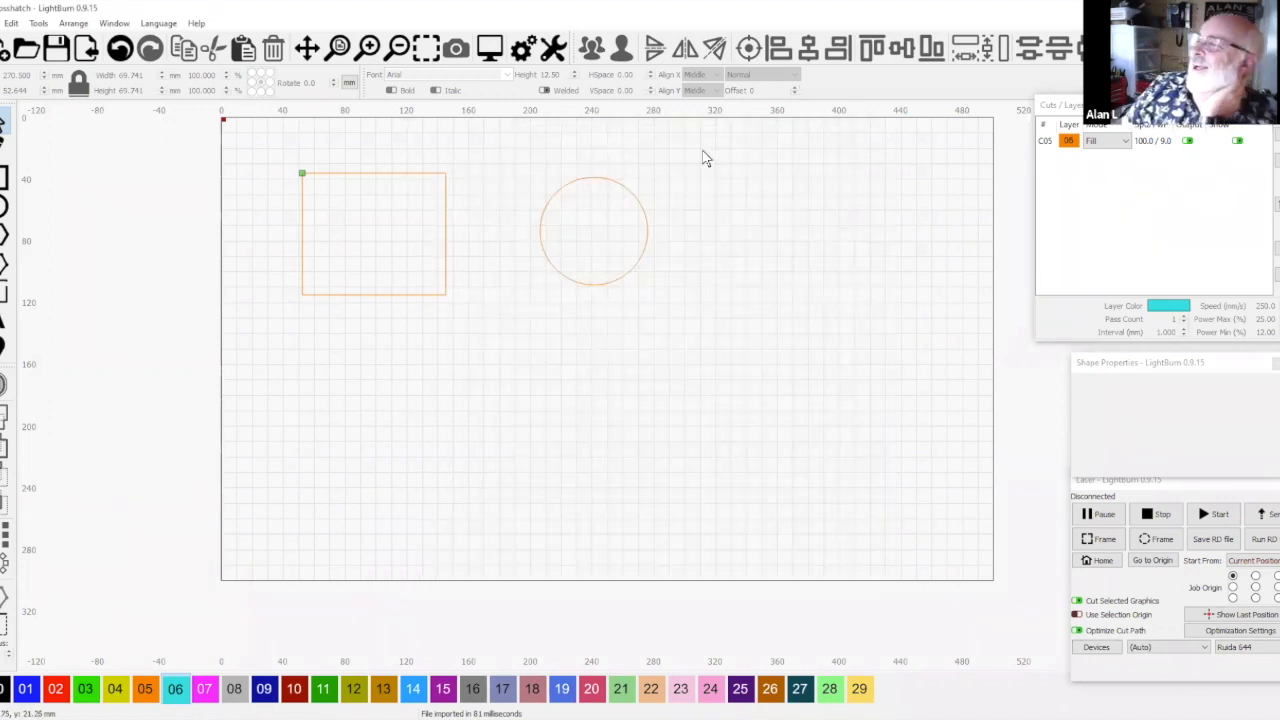
# Select only the circle, preview its cross-hatch fill, and close the preview
pyautogui.moveTo(676, 304); pyautogui.dragTo(516, 157)
pyautogui.click(490, 50)
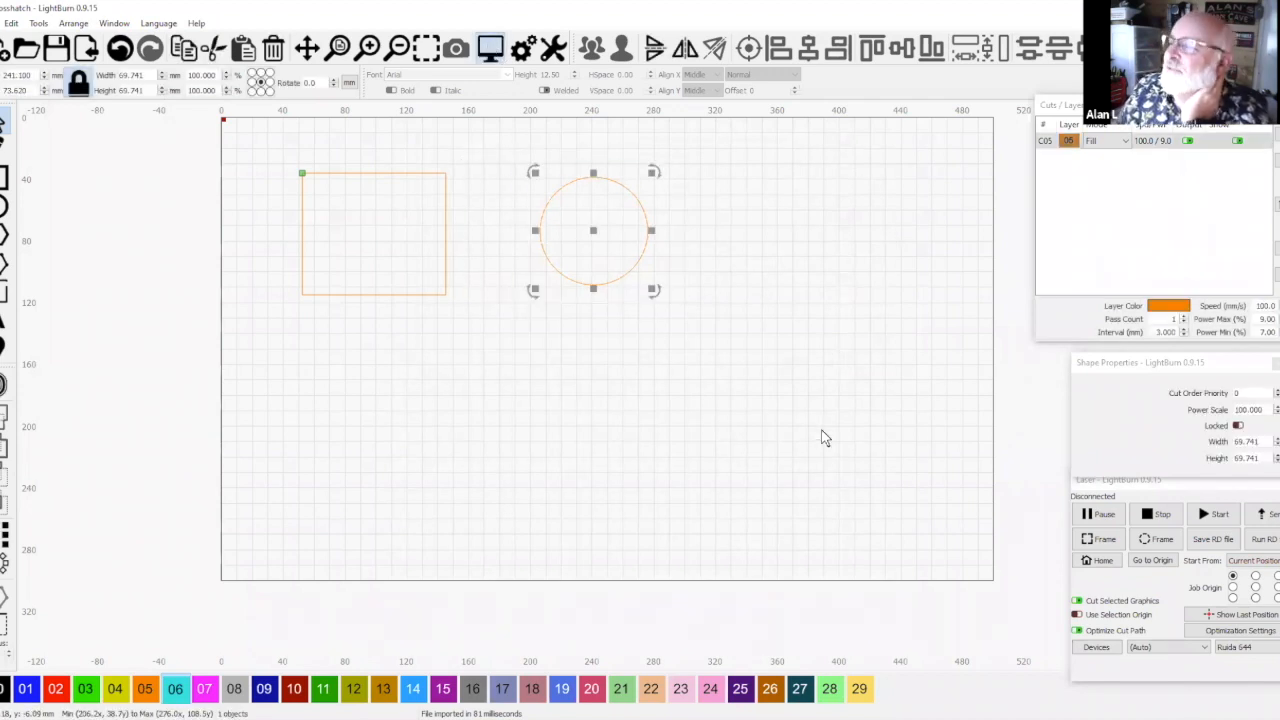
pyautogui.press('Escape')
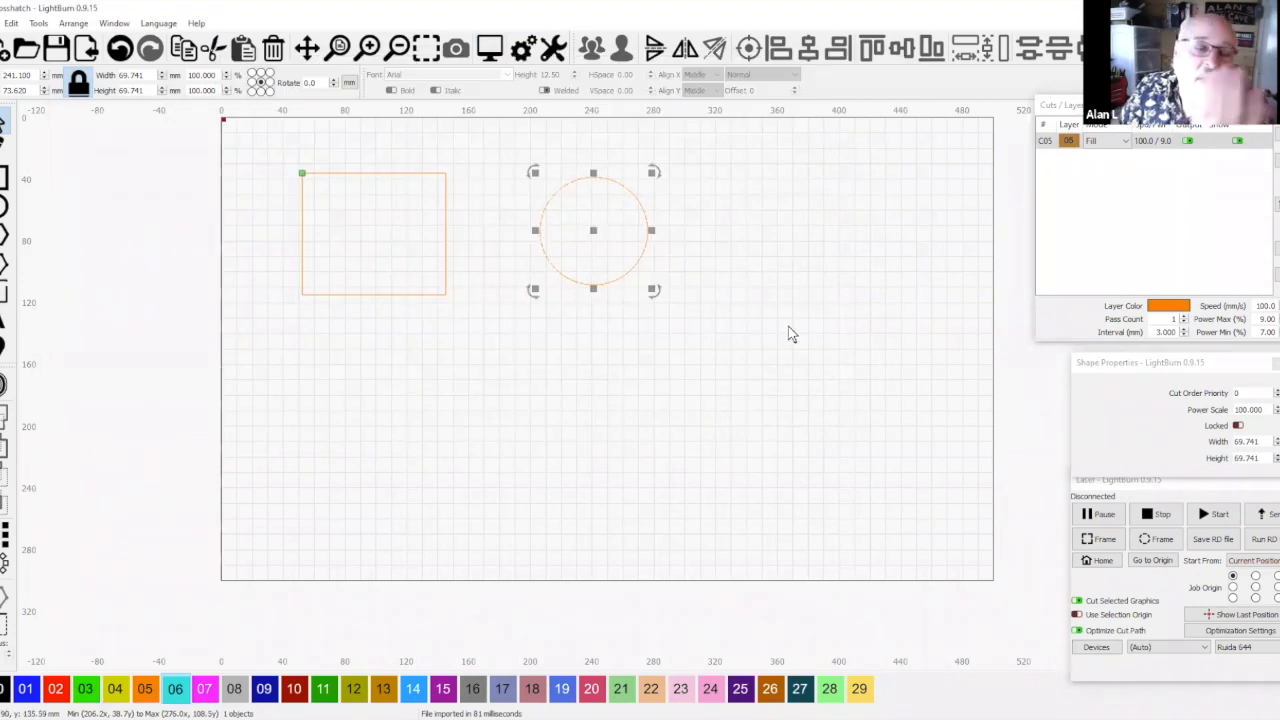
# Select the rectangle and circle together, preview their cross-hatch fill with the cutting playback, and deselect them after closing the preview
pyautogui.moveTo(788, 327); pyautogui.dragTo(280, 147)
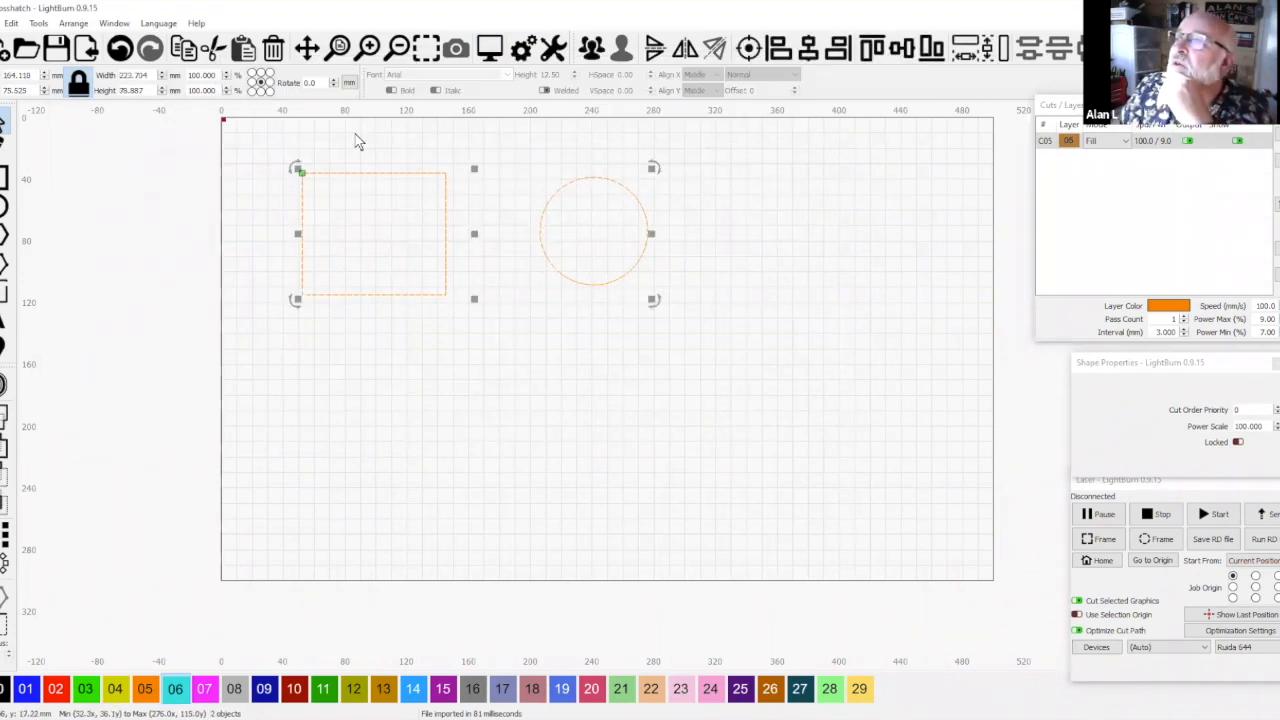
pyautogui.click(491, 47)
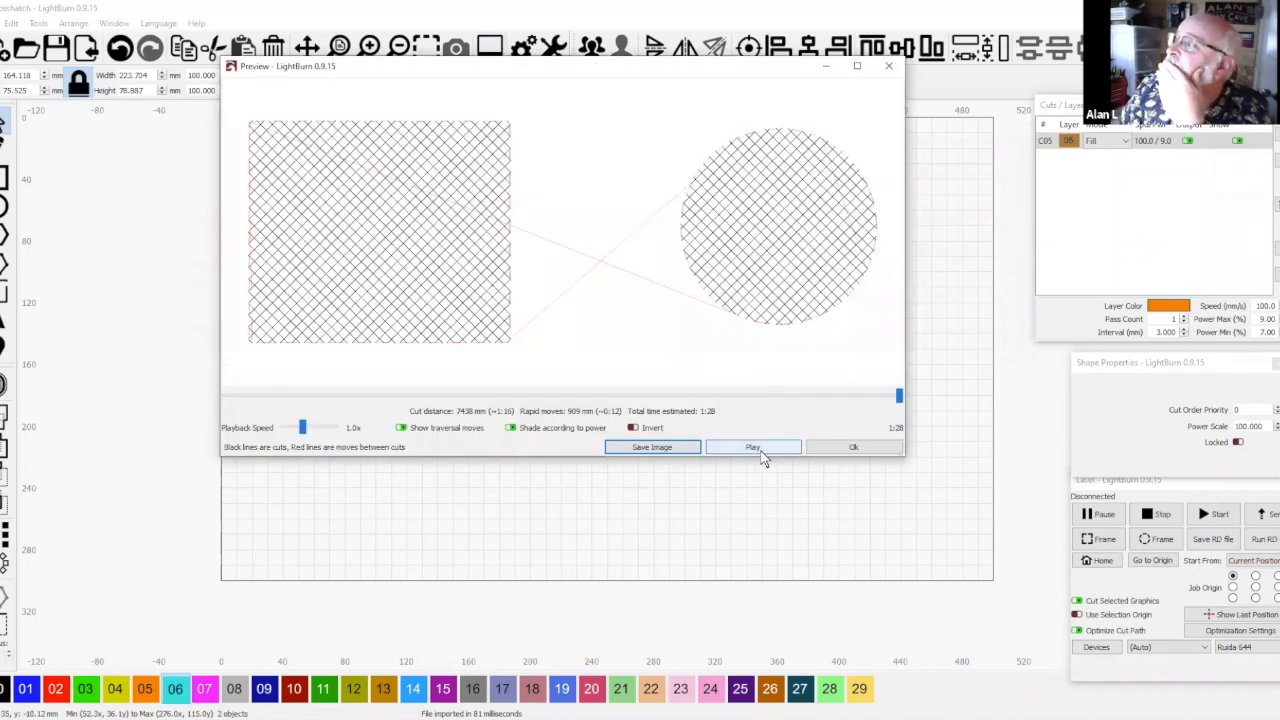
pyautogui.click(762, 450)
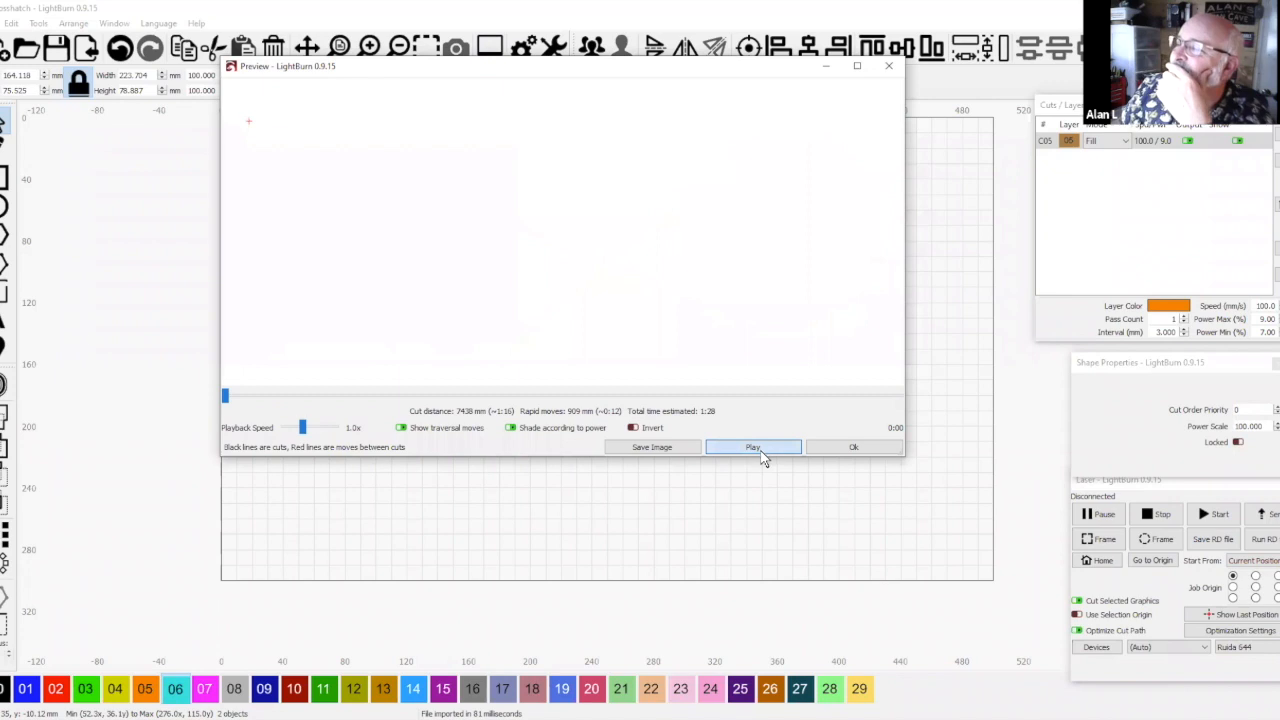
pyautogui.click(862, 446)
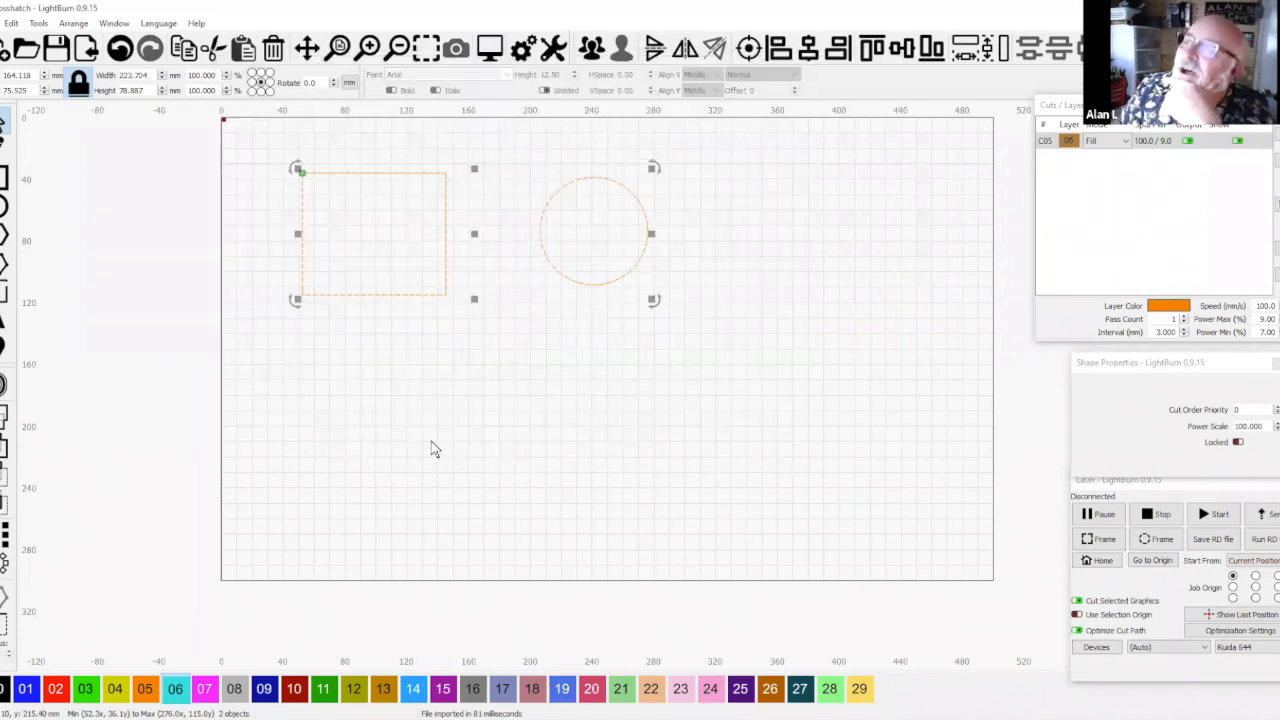
pyautogui.click(431, 441)
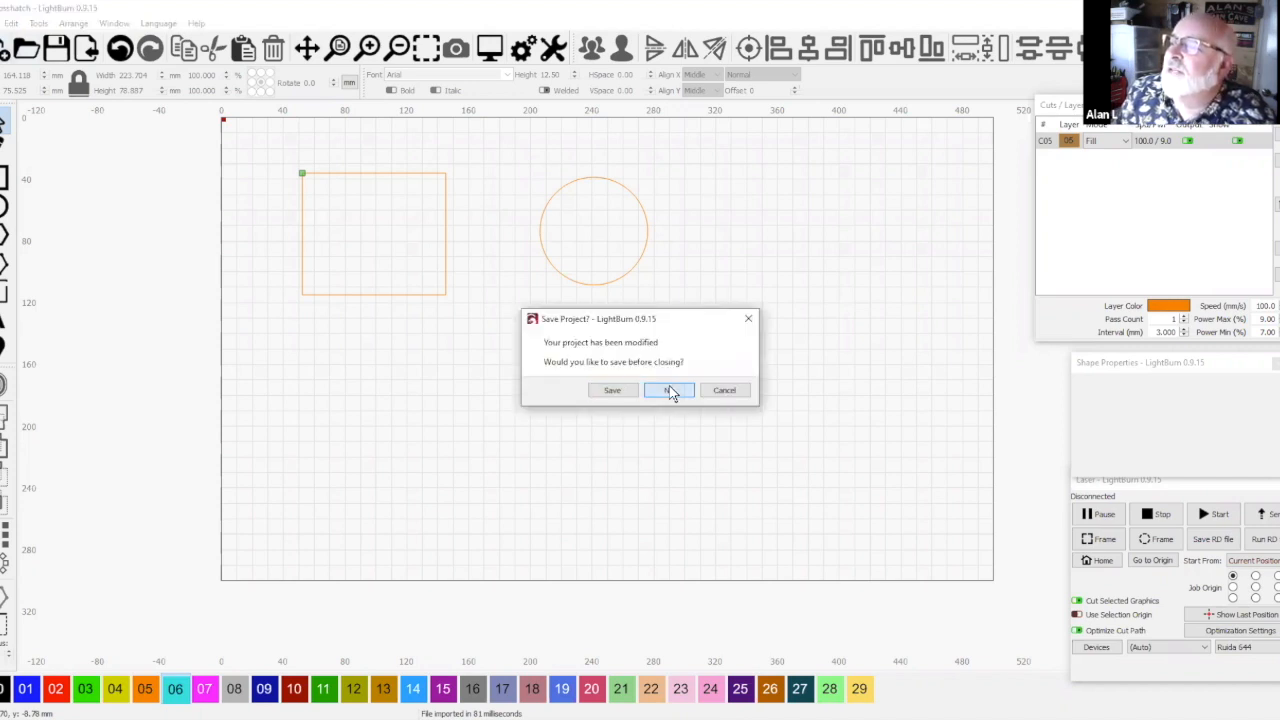
# Discard the unsaved changes to the crosshatch project and open the QR code project from the 20-0724 folder
pyautogui.click(672, 392)
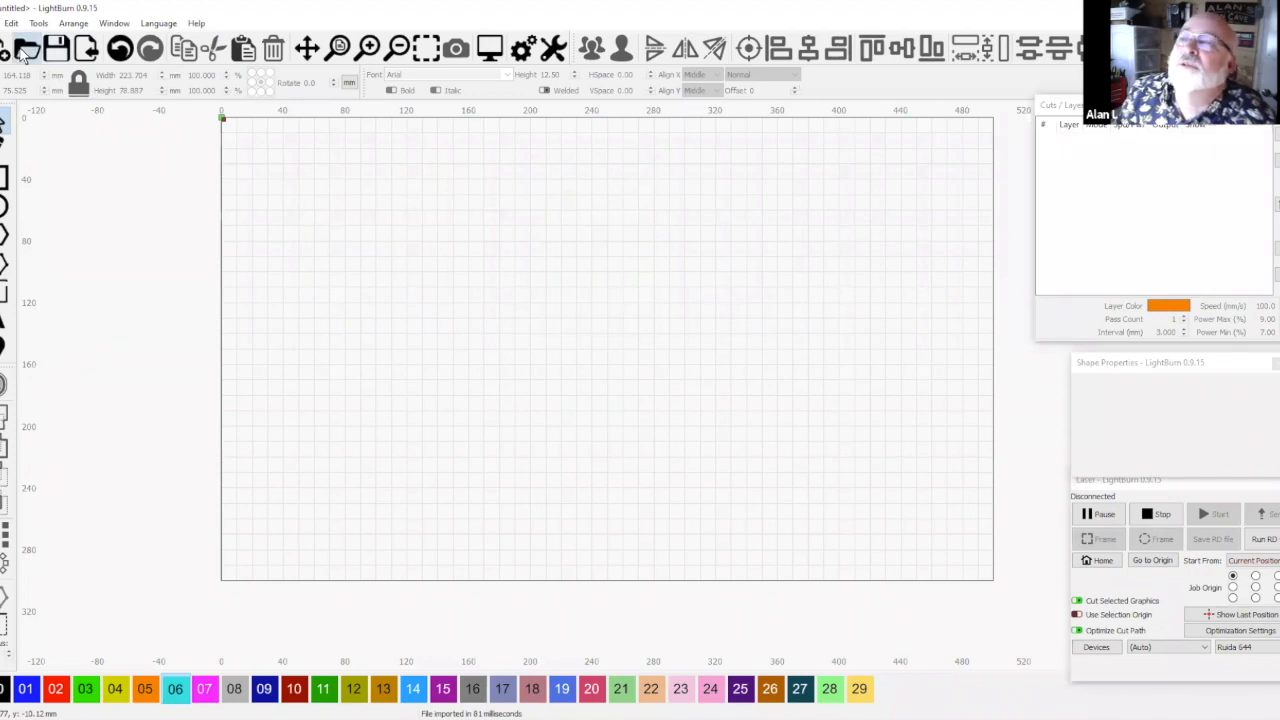
pyautogui.click(27, 50)
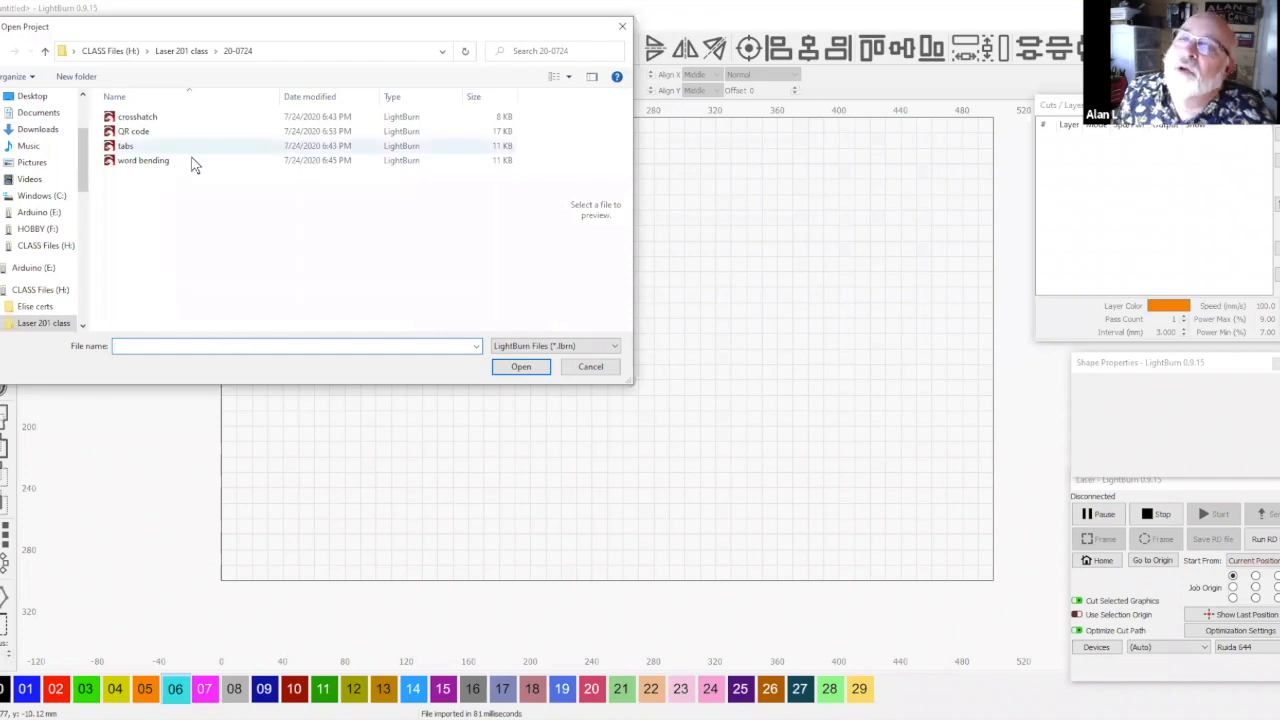
pyautogui.click(140, 137)
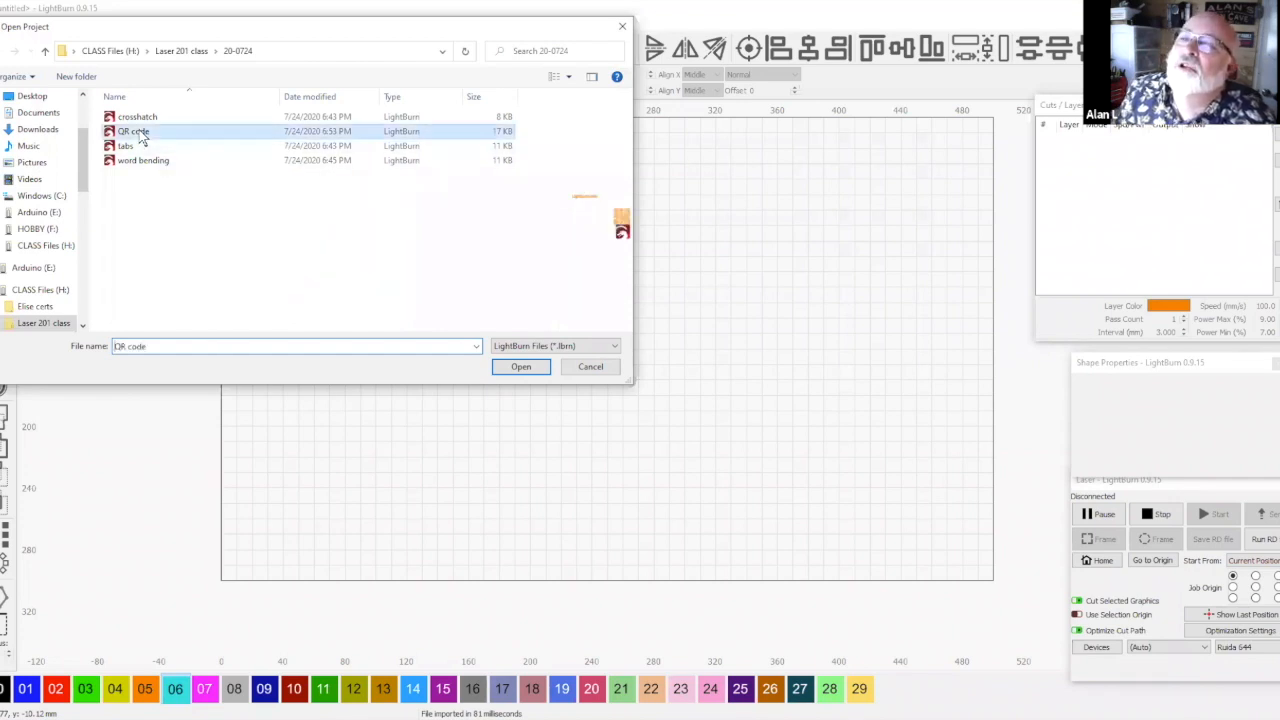
pyautogui.click(531, 368)
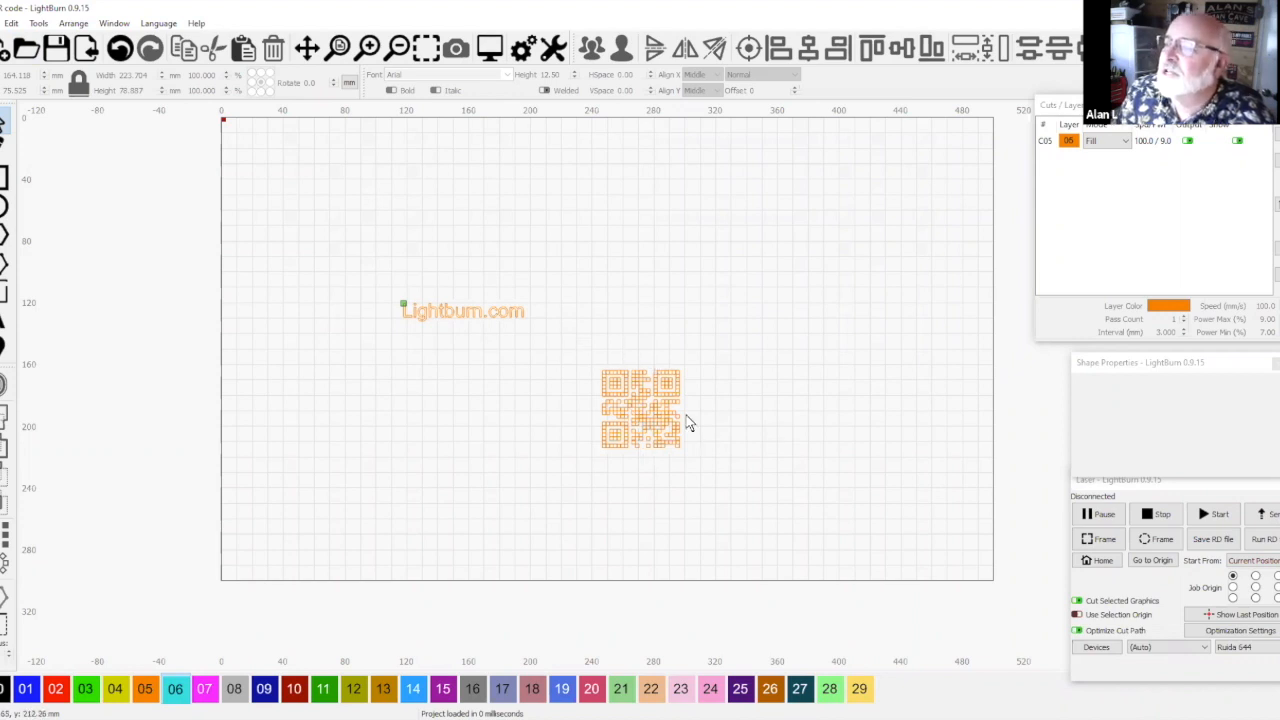
# Preview the selected QR code and examine its orange layer's fill settings, leaving them unchanged
pyautogui.moveTo(580, 360); pyautogui.dragTo(726, 476)
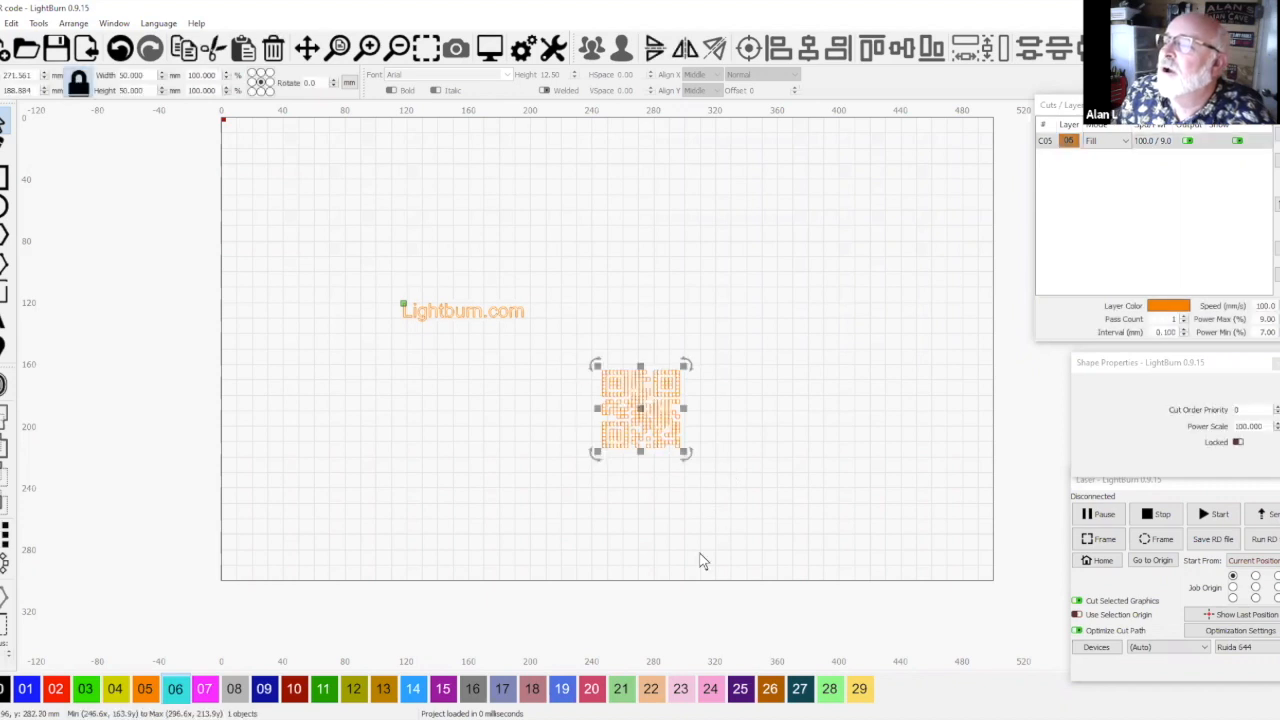
pyautogui.click(489, 47)
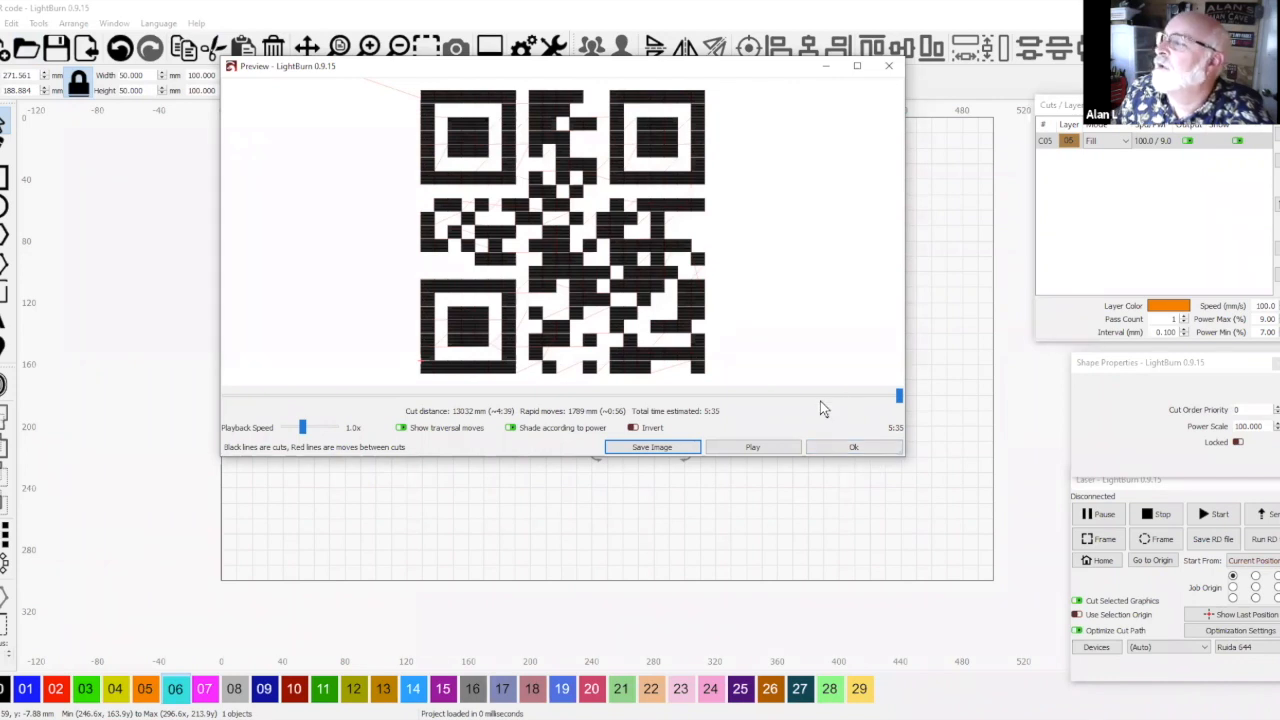
pyautogui.click(845, 451)
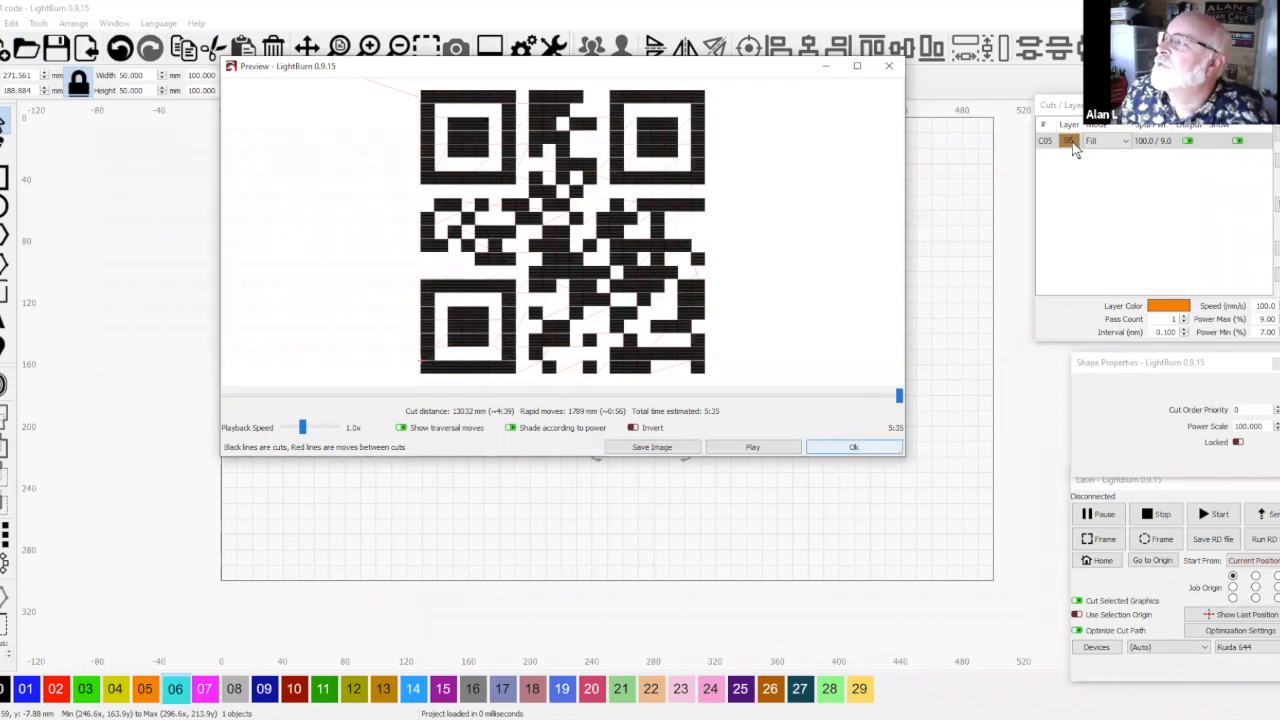
pyautogui.doubleClick(1073, 148)
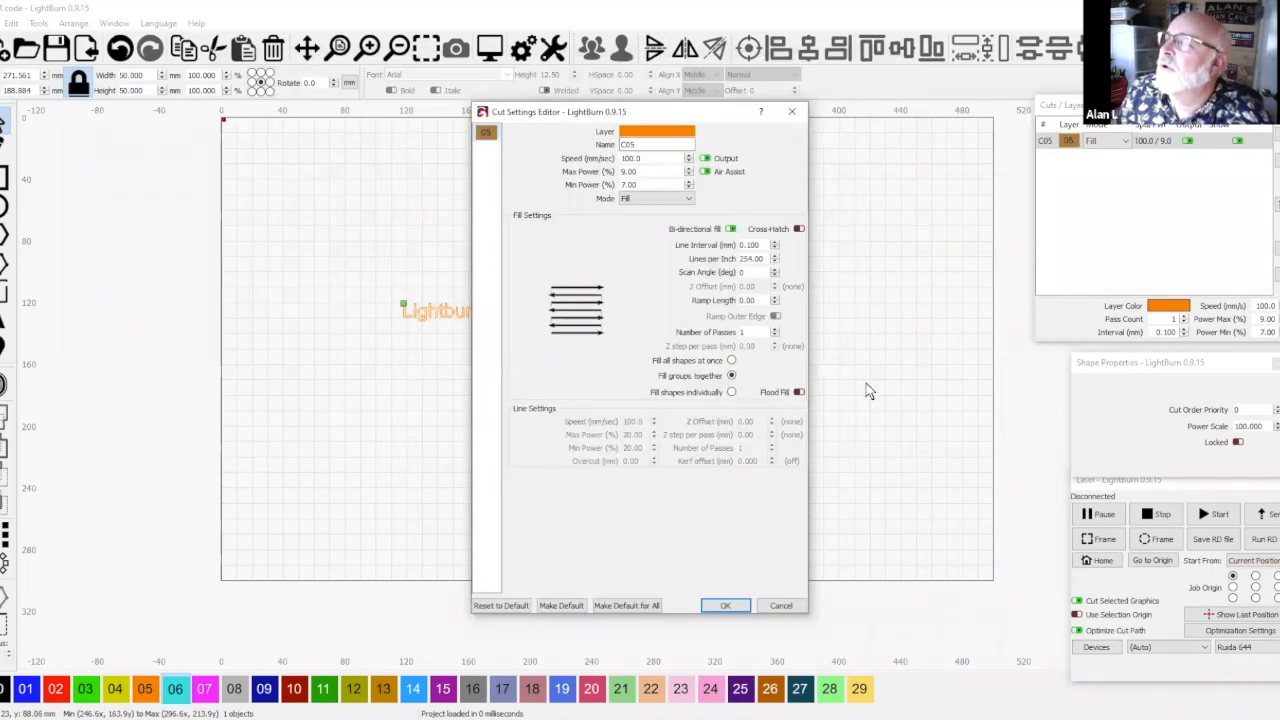
pyautogui.click(781, 606)
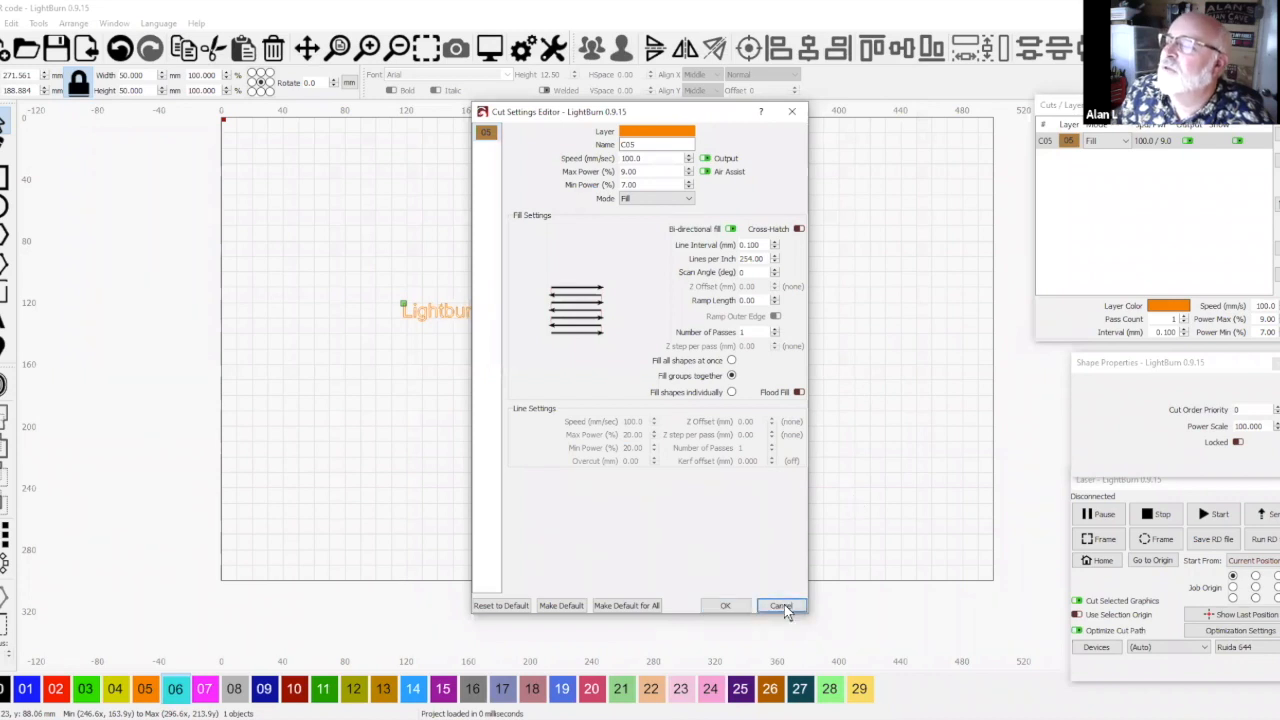
# Preview the QR code once more and close the preview
pyautogui.moveTo(742, 487); pyautogui.dragTo(558, 322)
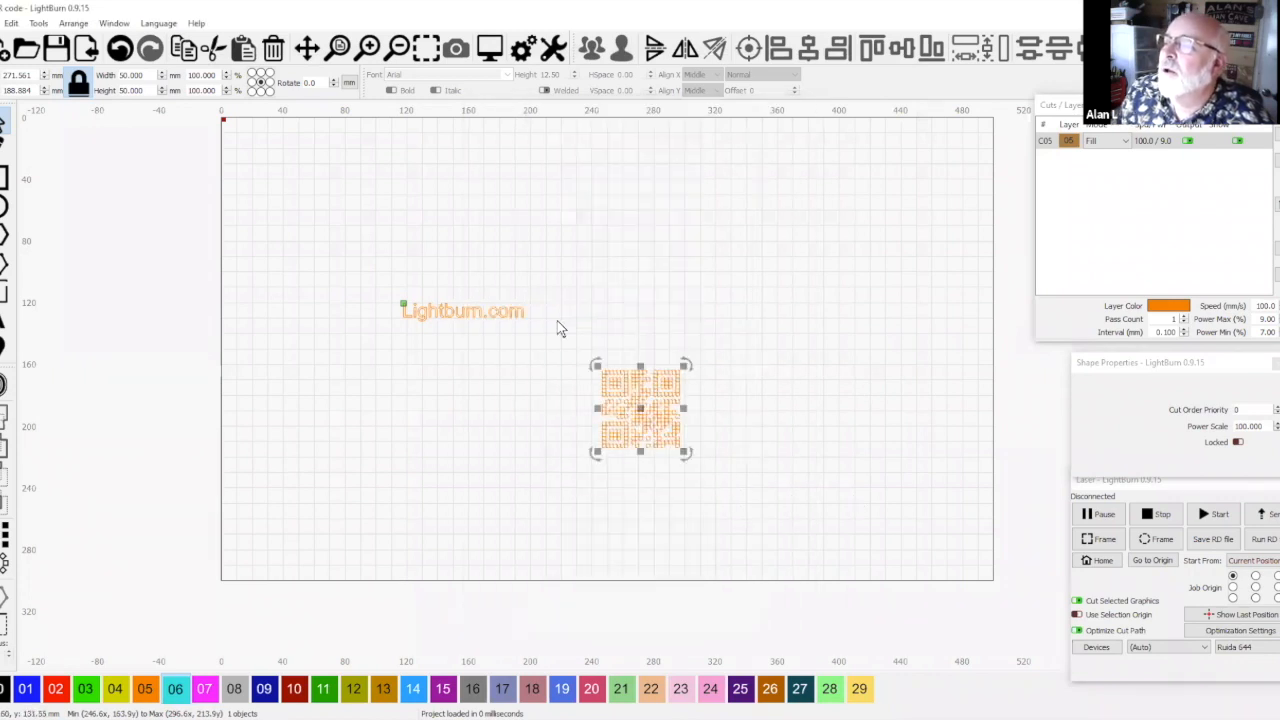
pyautogui.click(489, 50)
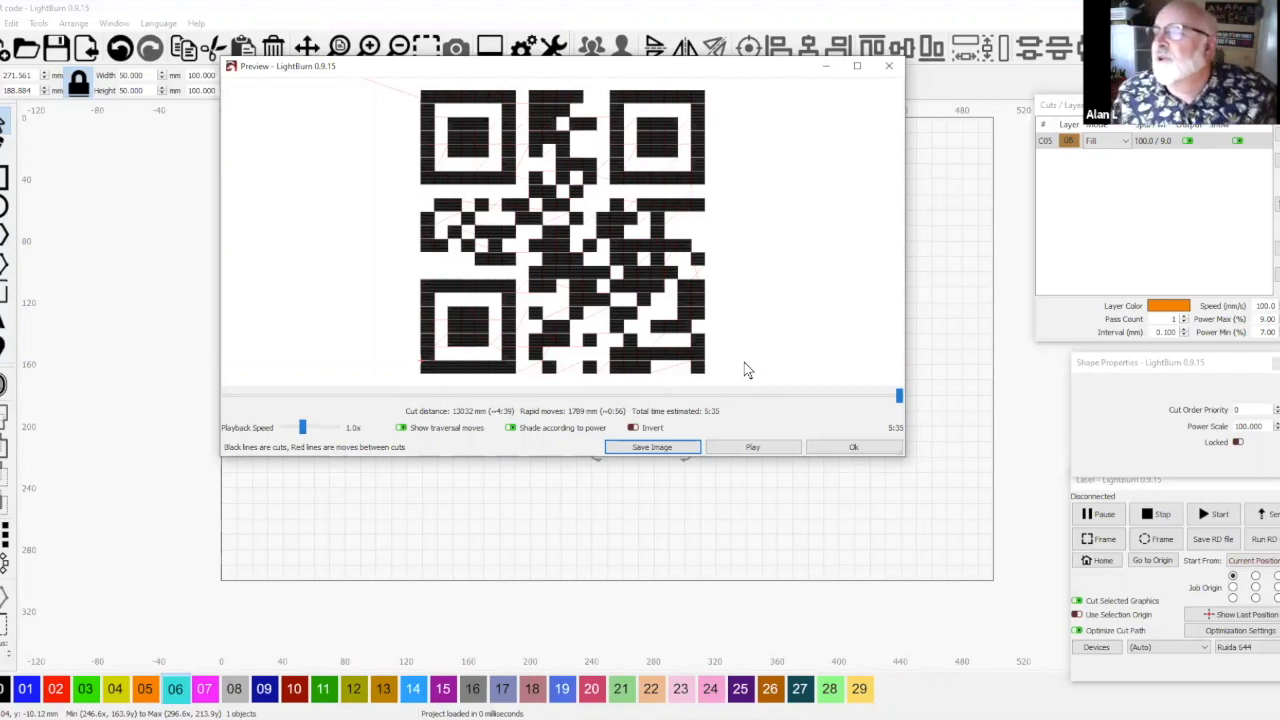
pyautogui.click(866, 450)
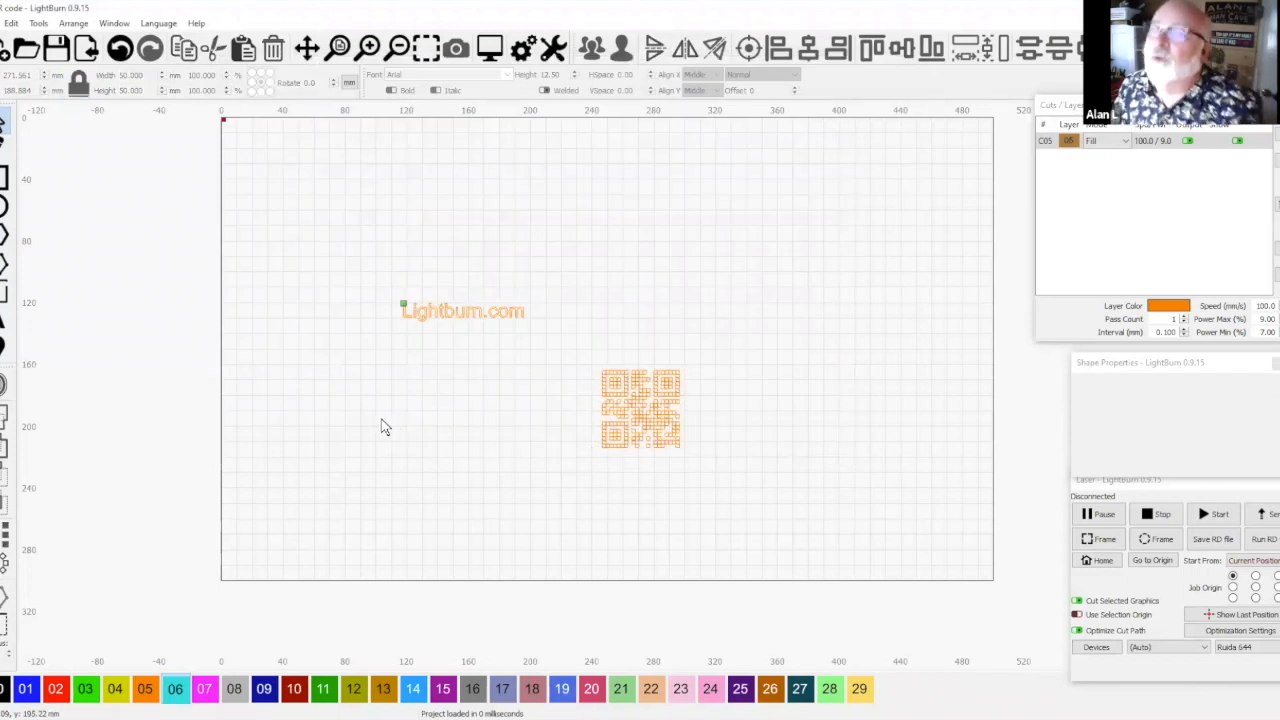
pyautogui.click(38, 23)
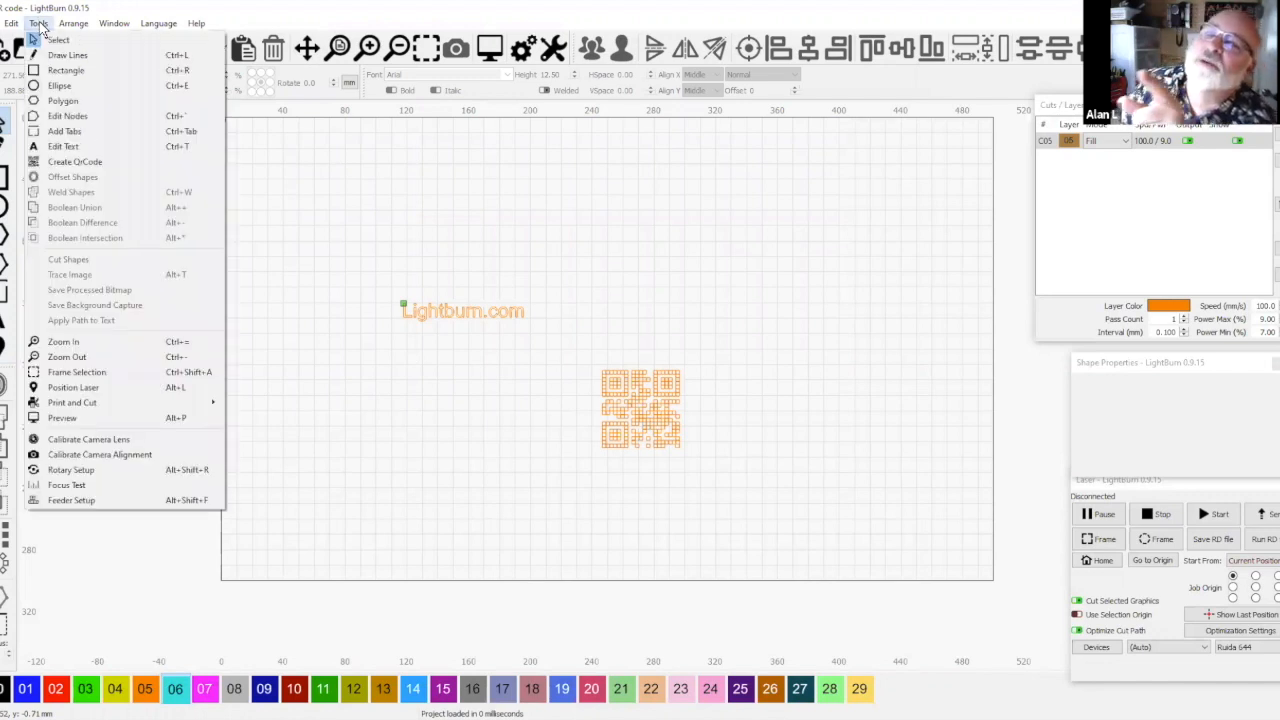
pyautogui.click(78, 161)
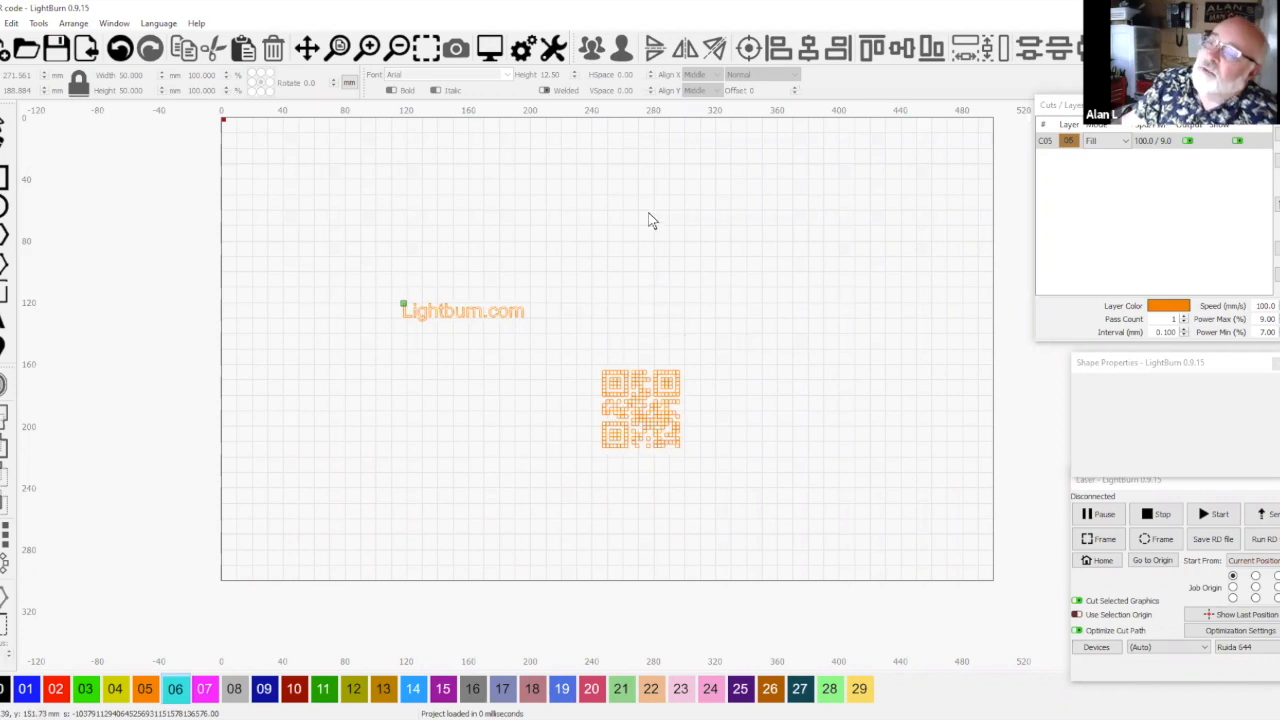
pyautogui.click(38, 22)
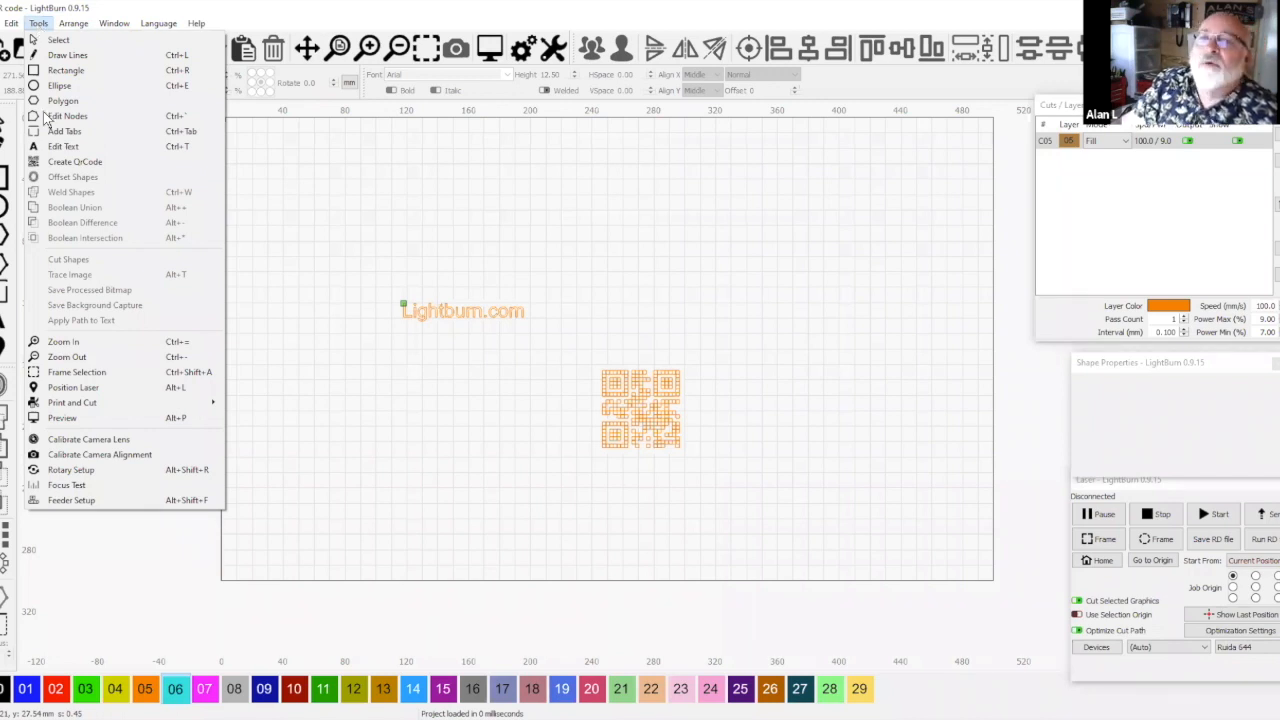
pyautogui.click(72, 161)
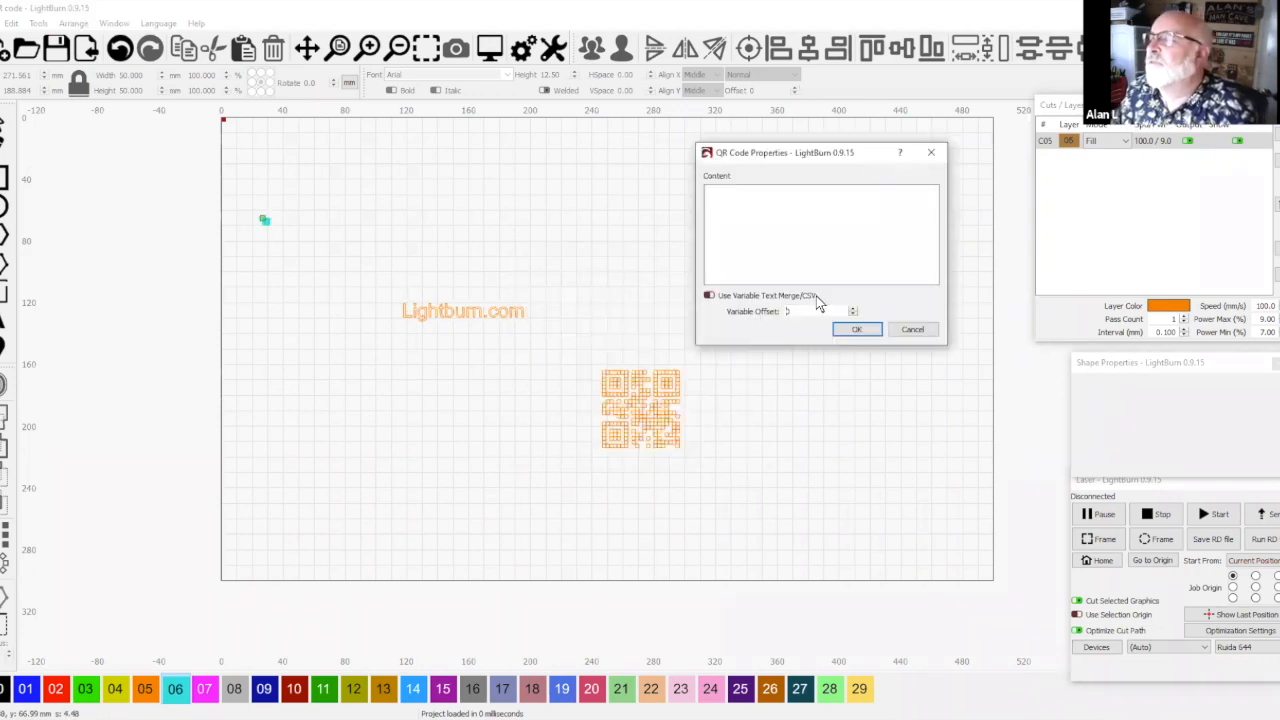
pyautogui.click(770, 198)
pyautogui.write('www')
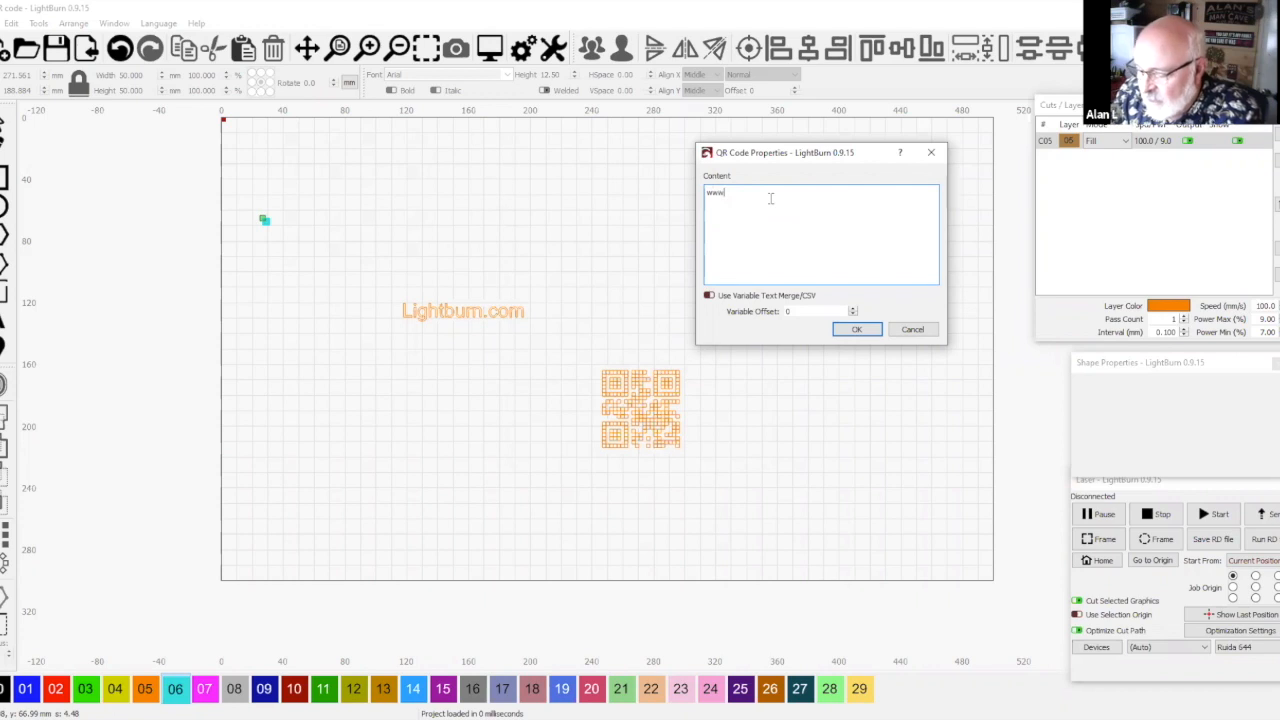
pyautogui.write('.cows.com')
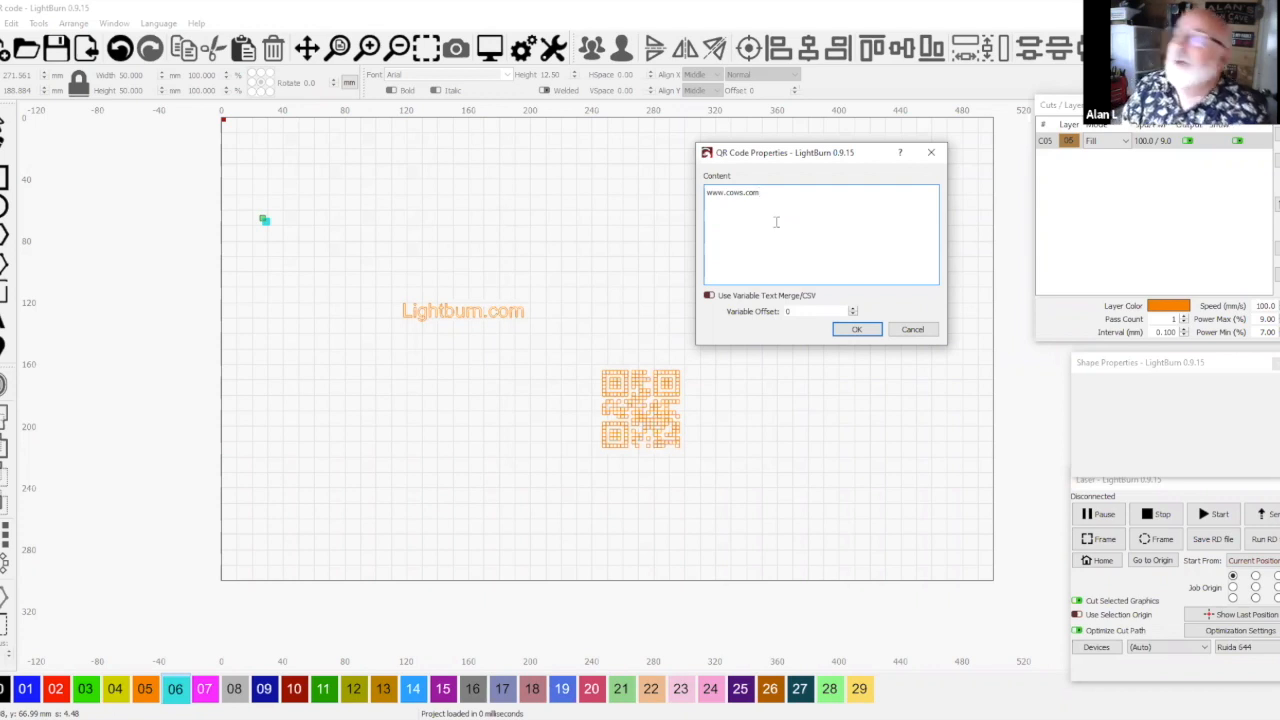
pyautogui.click(858, 330)
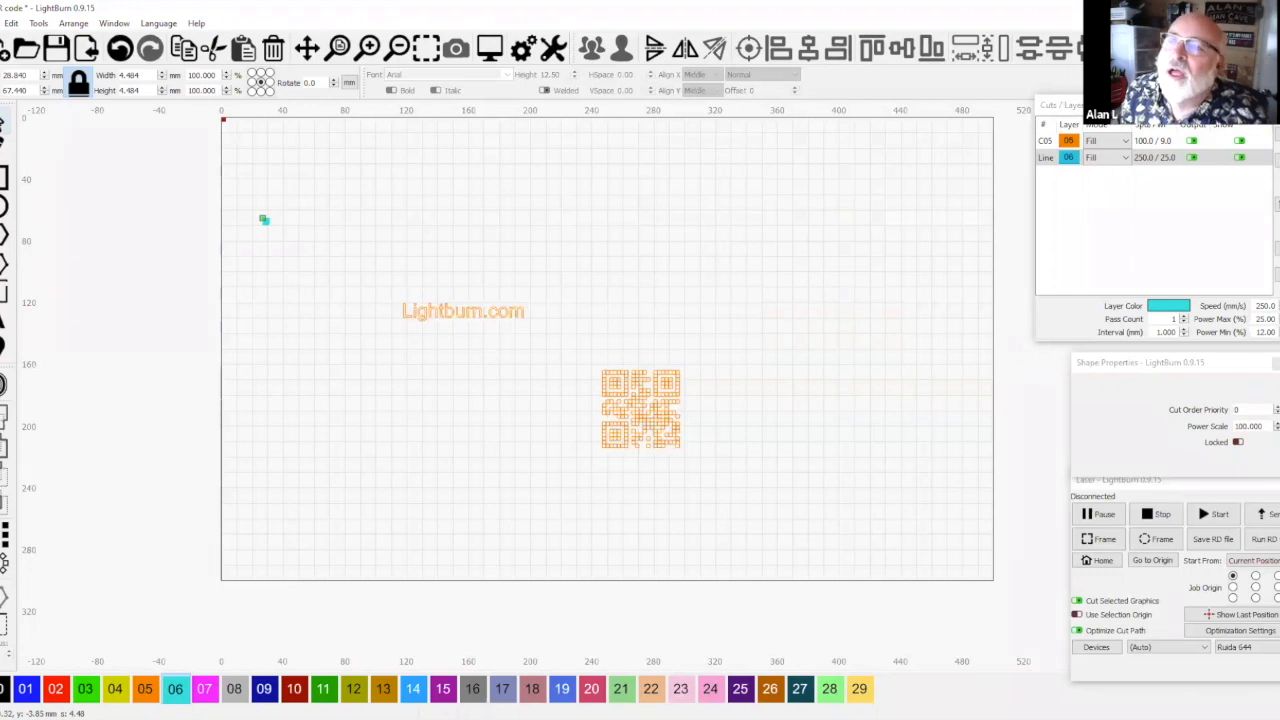
# Resize the new QR code to 100 mm wide with its proportions locked and preview its fill
pyautogui.click(3, 121)
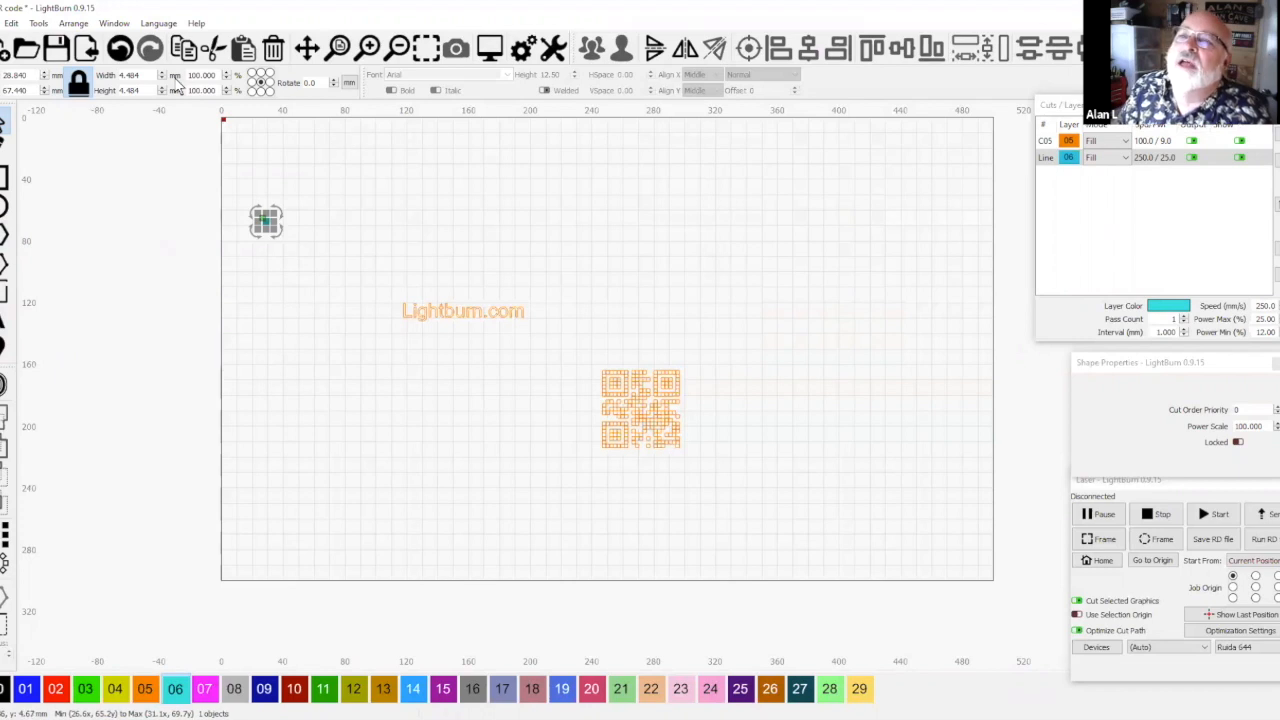
pyautogui.moveTo(126, 76); pyautogui.dragTo(103, 85)
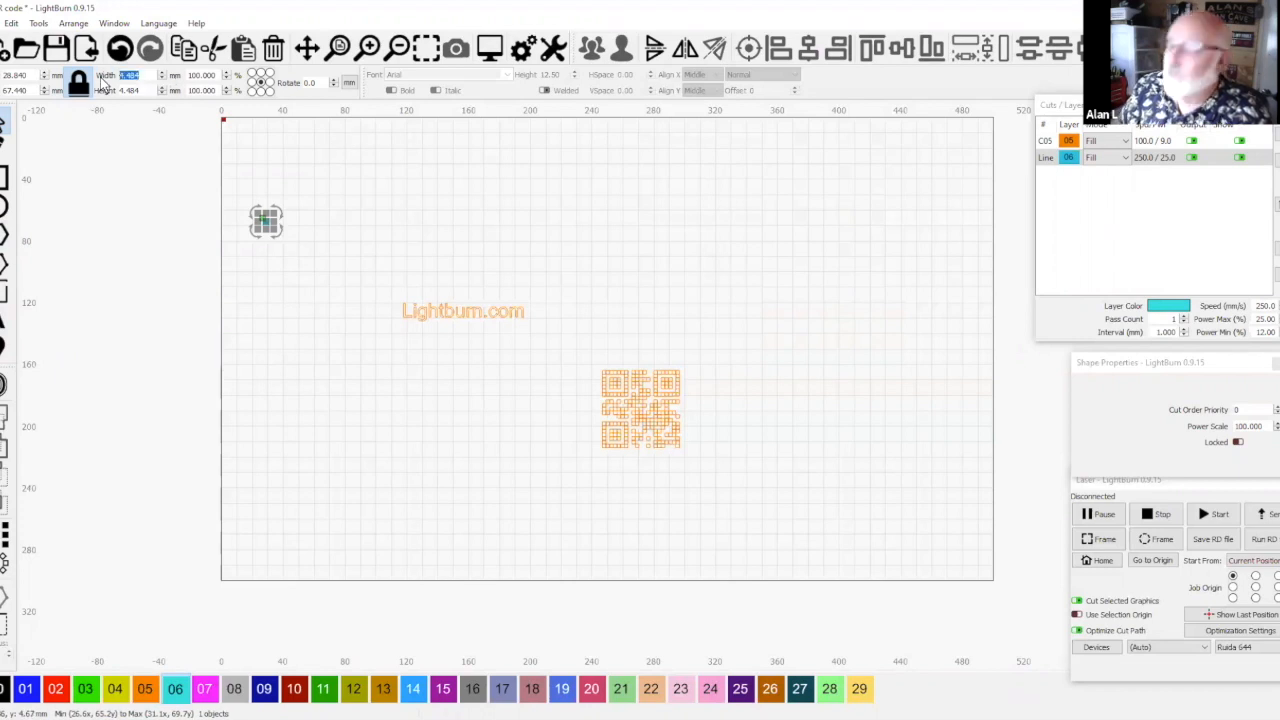
pyautogui.write('100')
pyautogui.press('Return')
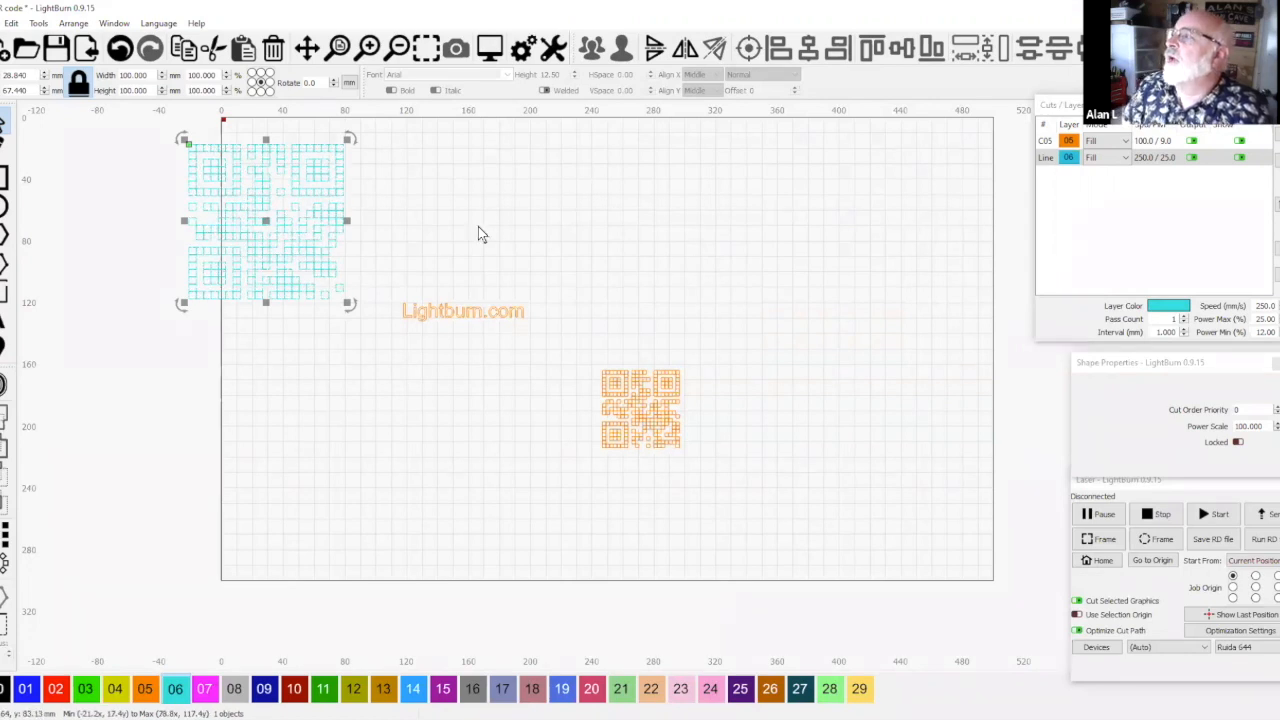
pyautogui.click(490, 49)
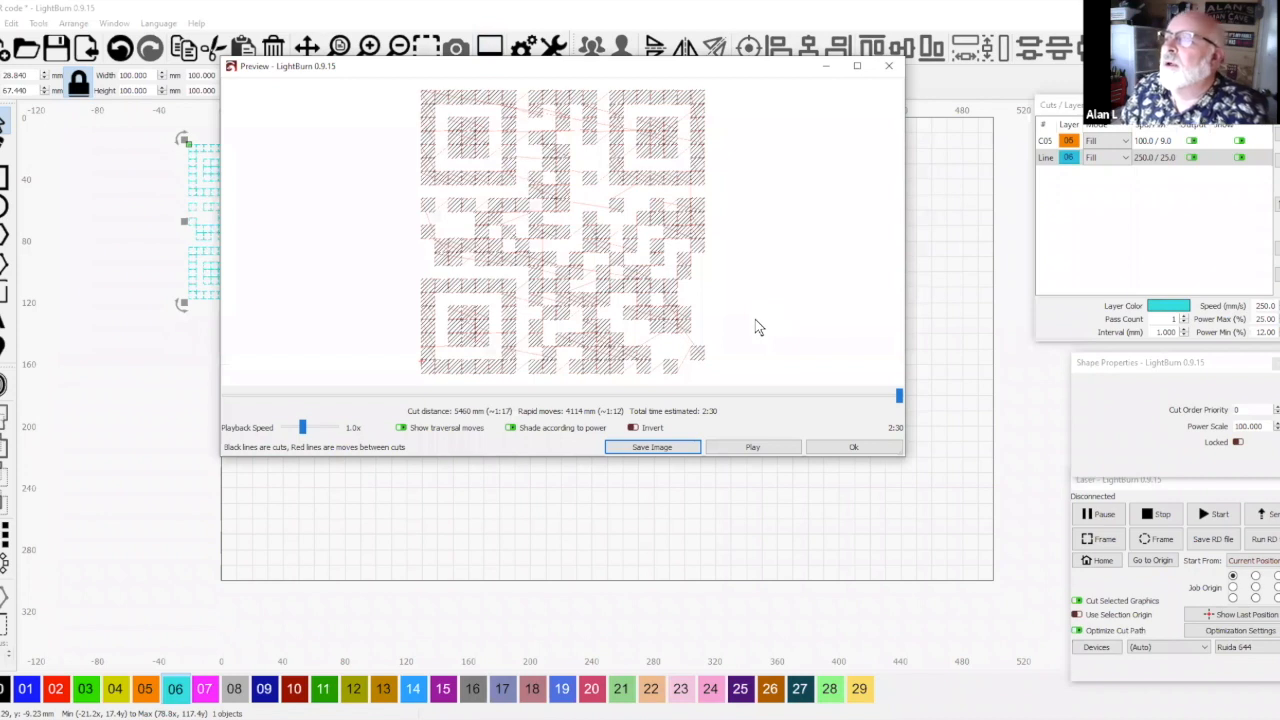
pyautogui.click(853, 453)
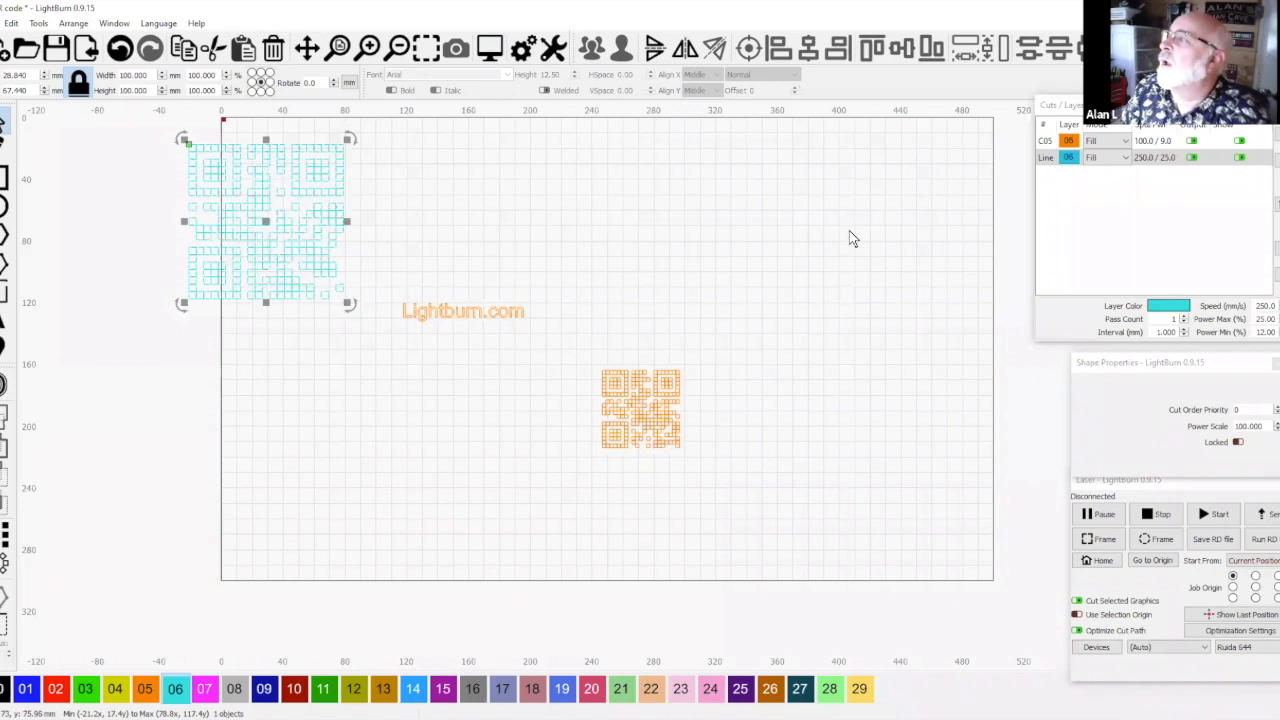
# Set the cyan layer's fill to a scan angle of 0 degrees and a line interval of 0.1 mm
pyautogui.click(1071, 164)
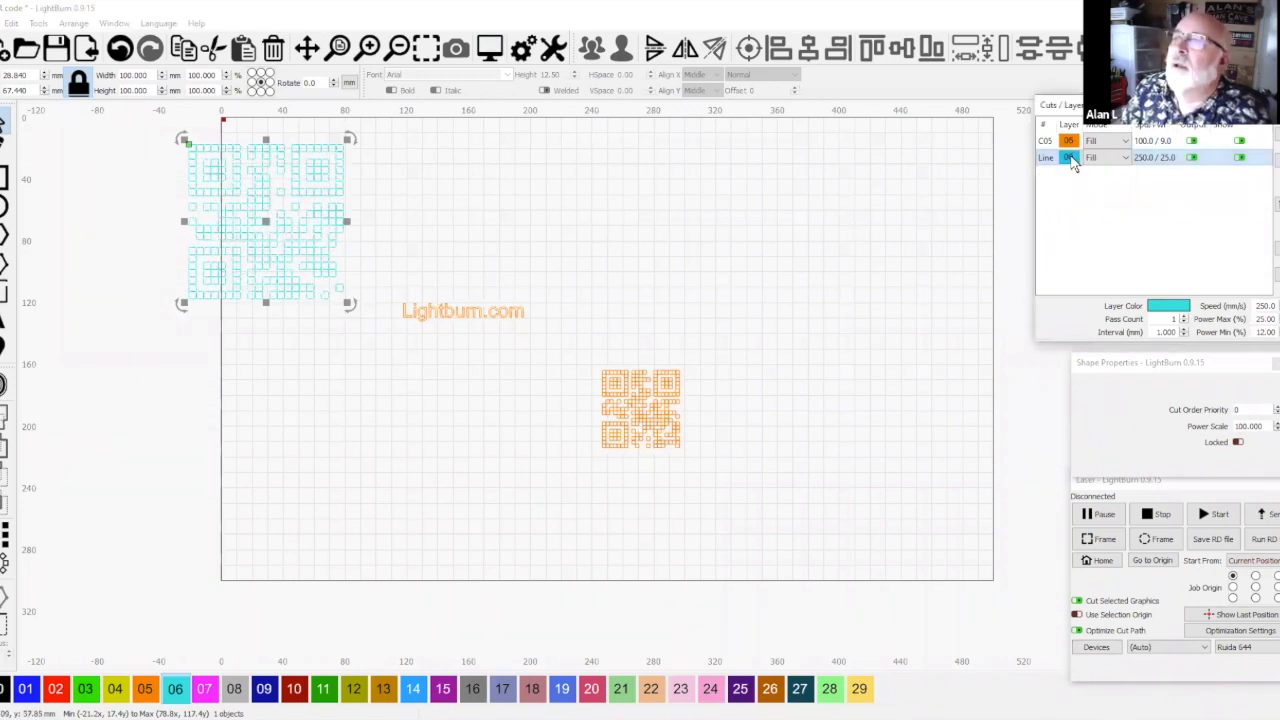
pyautogui.doubleClick(1071, 164)
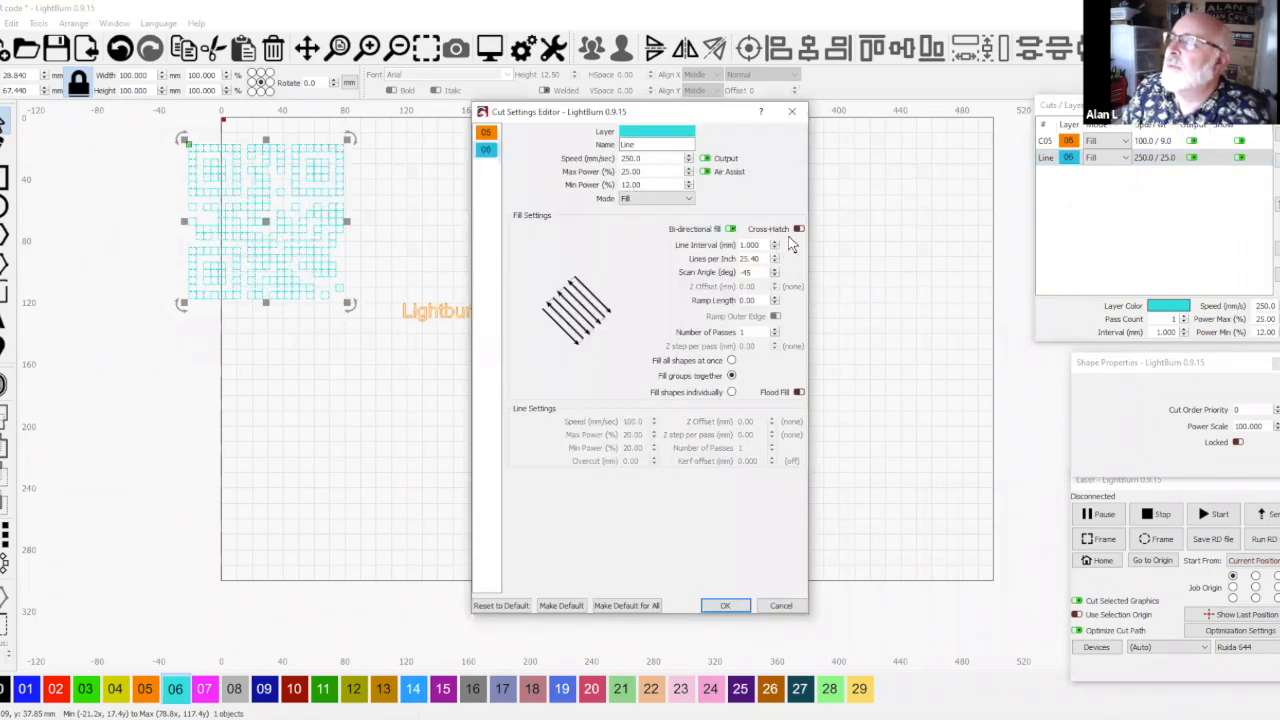
pyautogui.moveTo(767, 269); pyautogui.dragTo(717, 271)
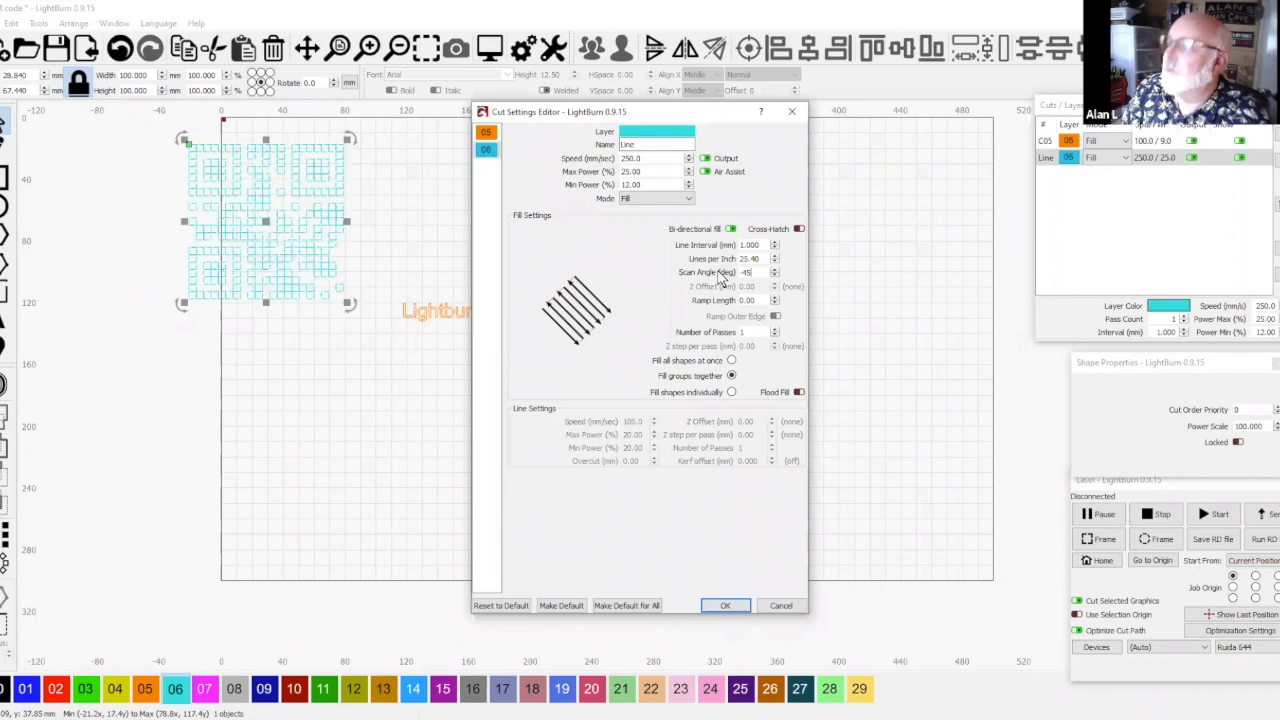
pyautogui.write('0')
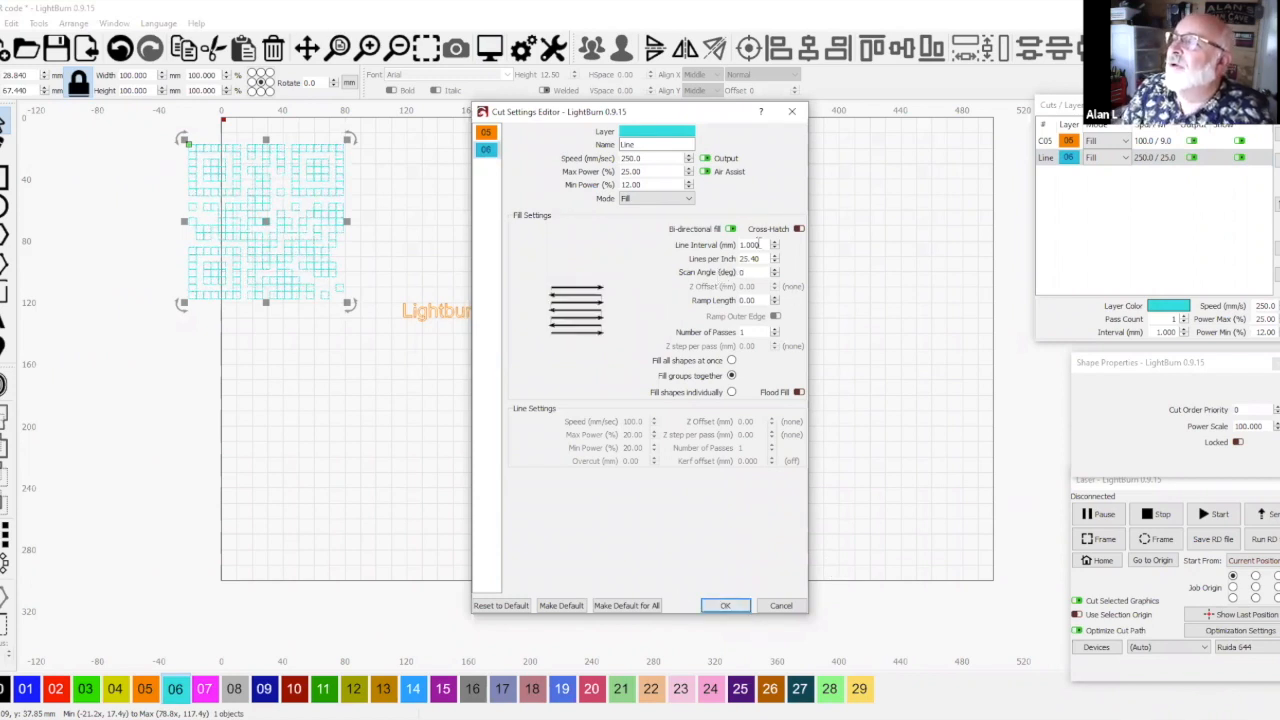
pyautogui.moveTo(760, 245); pyautogui.dragTo(705, 246)
pyautogui.write('.1')
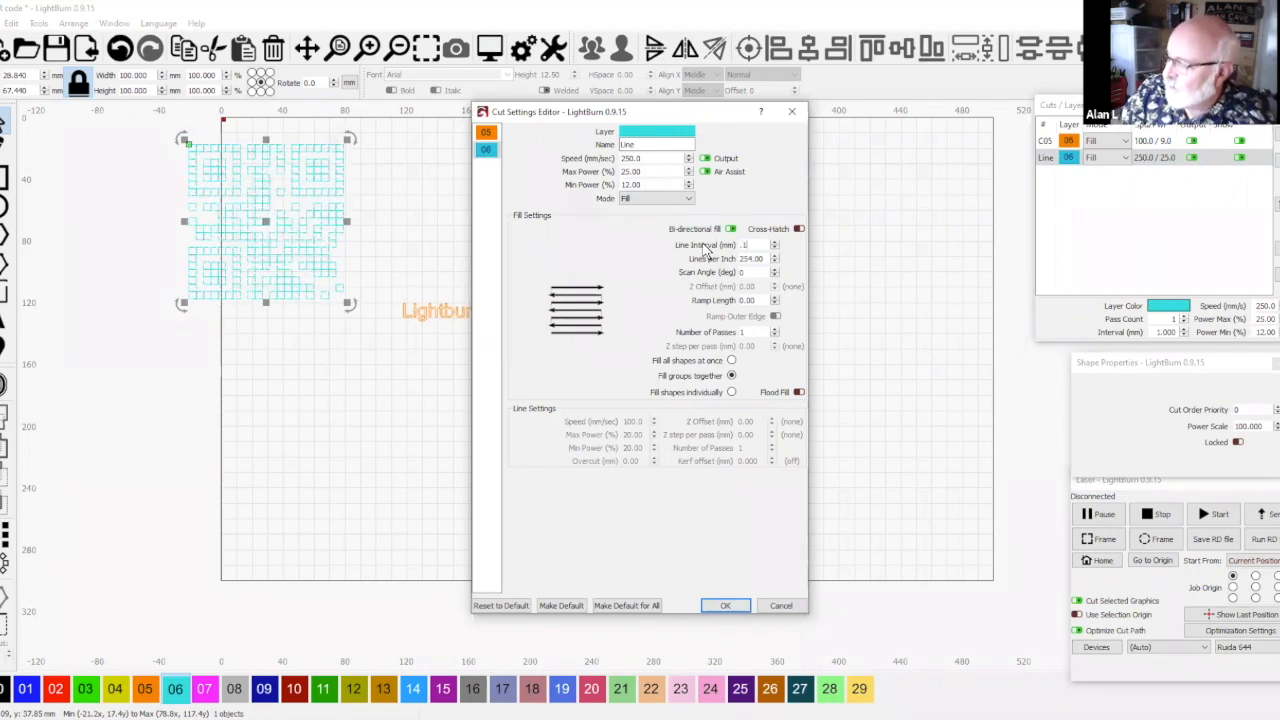
pyautogui.press('Return')
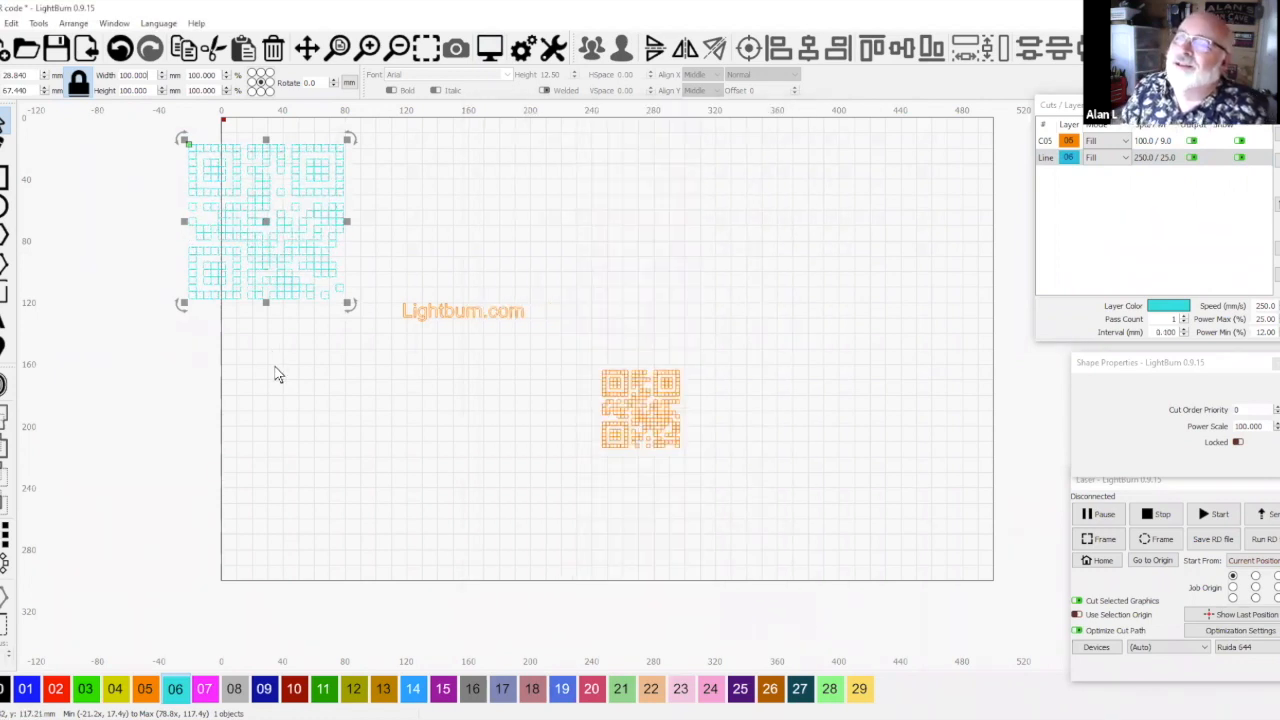
# Select the cyan QR code, preview its fill, and deselect it after closing the preview
pyautogui.click(277, 370)
pyautogui.moveTo(124, 118); pyautogui.dragTo(366, 309)
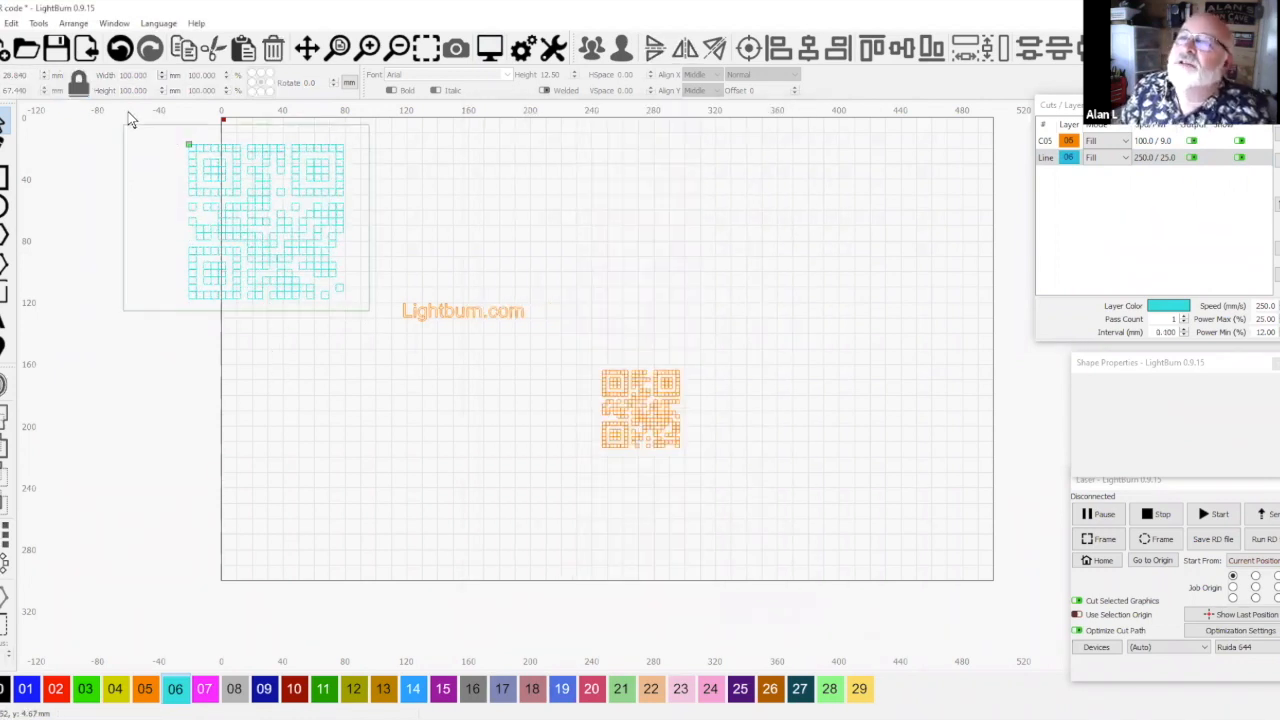
pyautogui.click(484, 50)
pyautogui.click(845, 450)
pyautogui.click(291, 390)
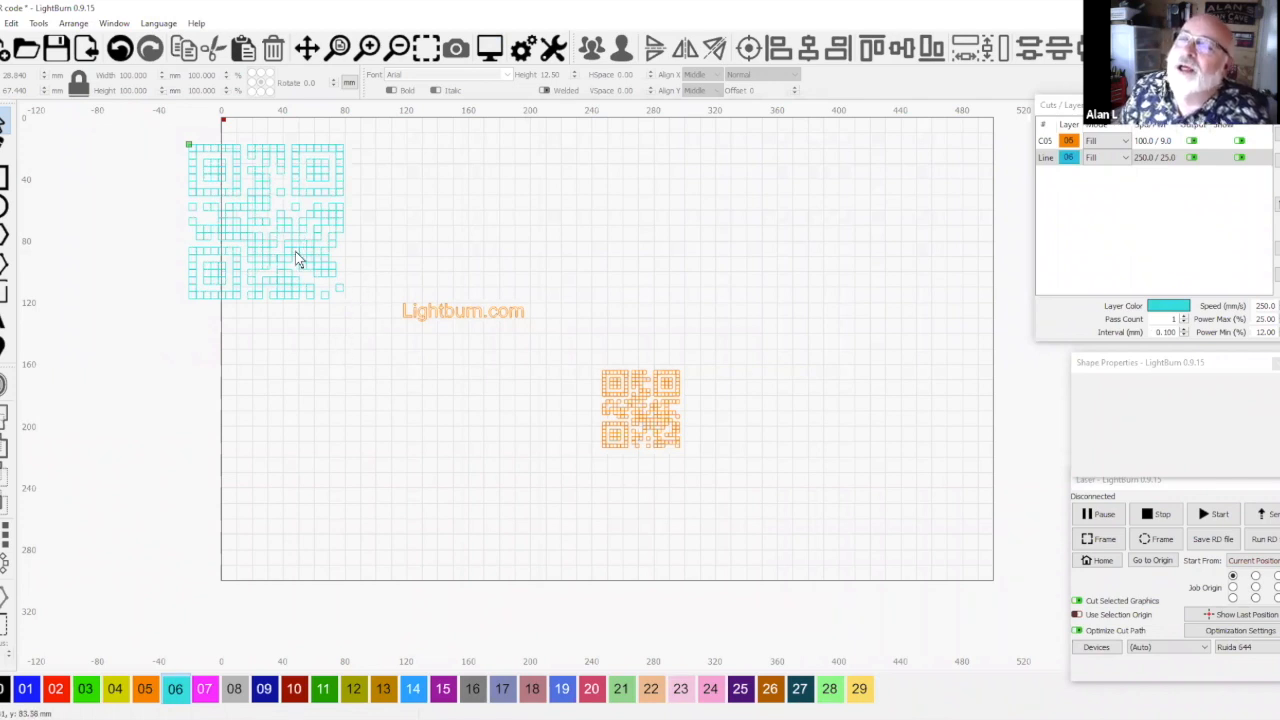
pyautogui.click(338, 293)
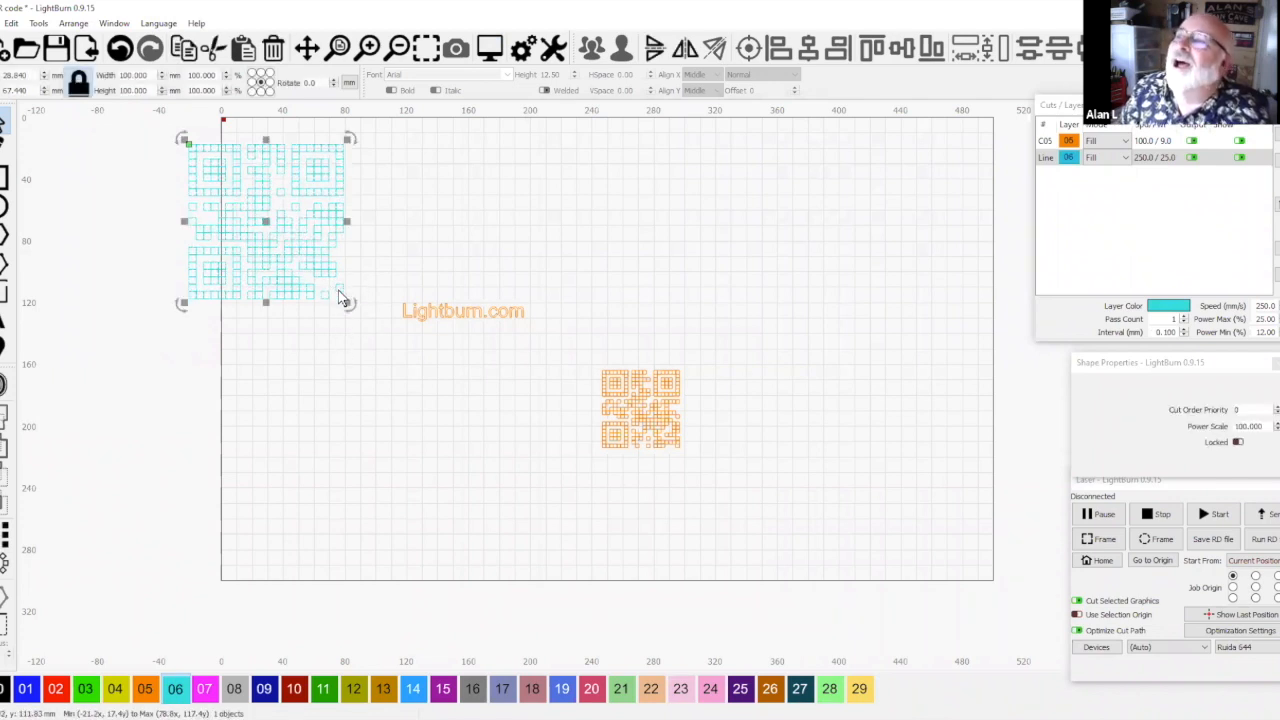
pyautogui.click(431, 217)
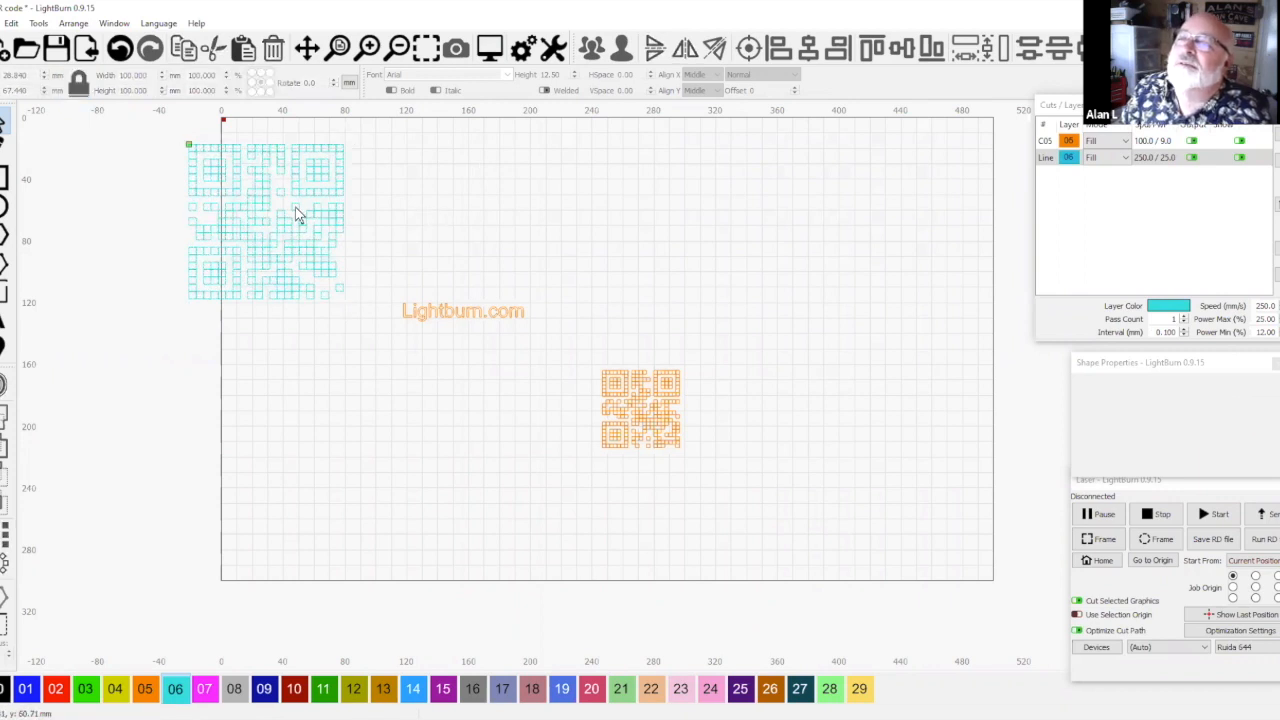
pyautogui.click(296, 218)
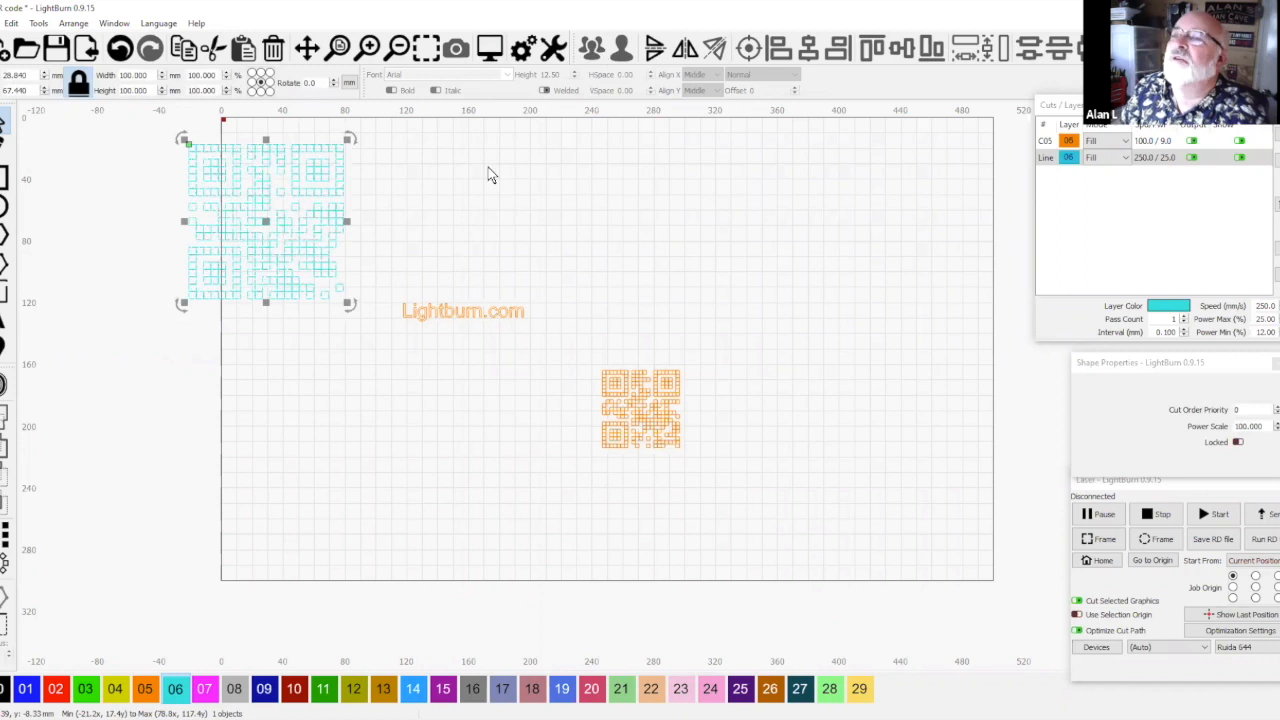
pyautogui.click(406, 210)
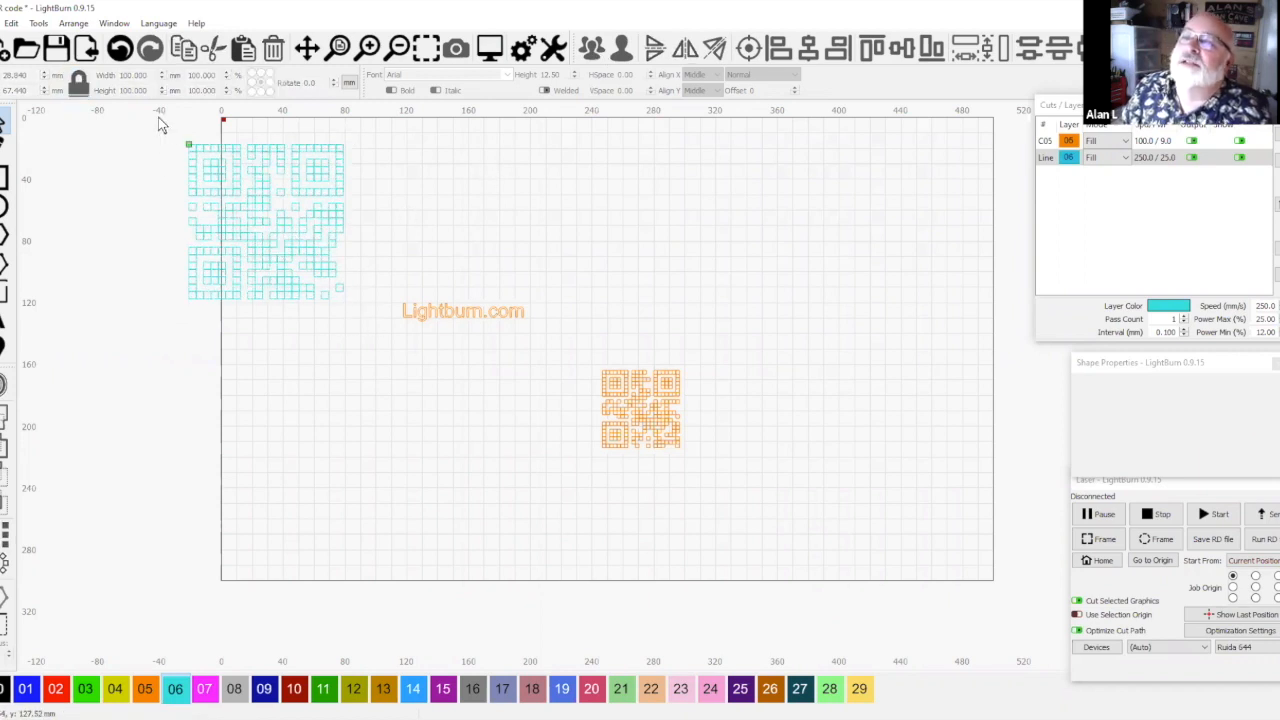
pyautogui.moveTo(160, 124); pyautogui.dragTo(370, 318)
pyautogui.click(39, 24)
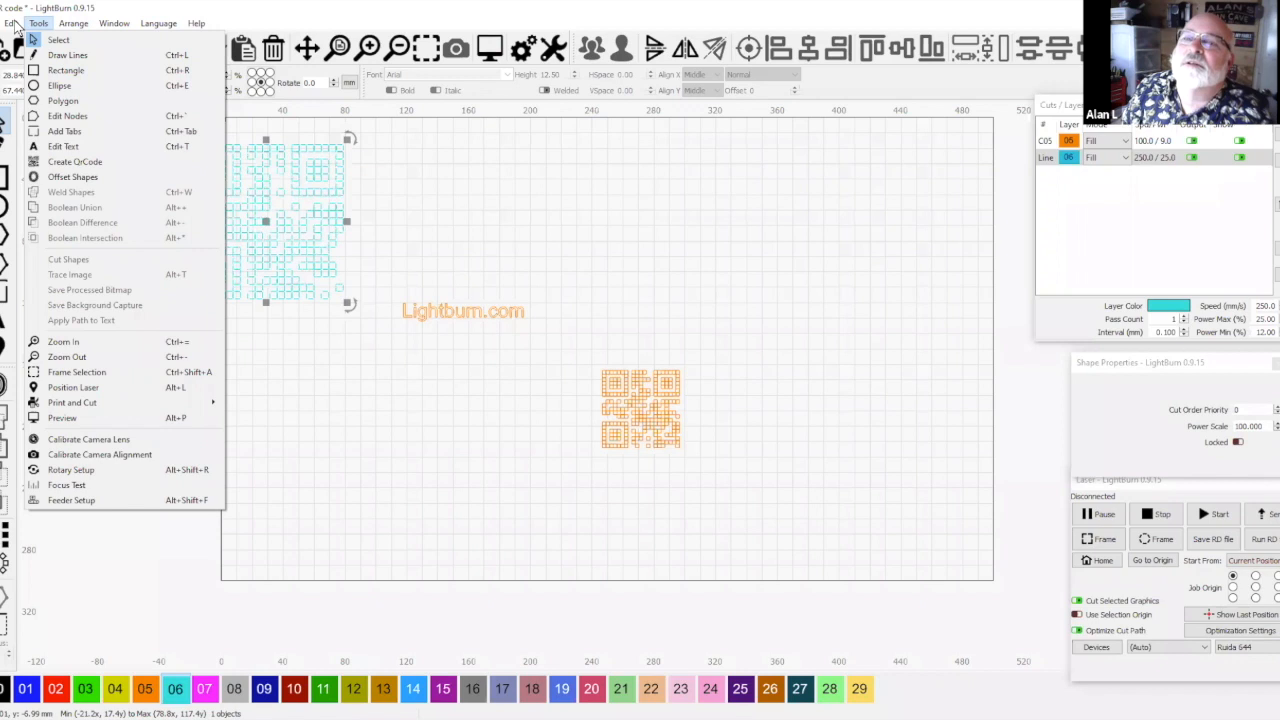
pyautogui.moveTo(14, 26)
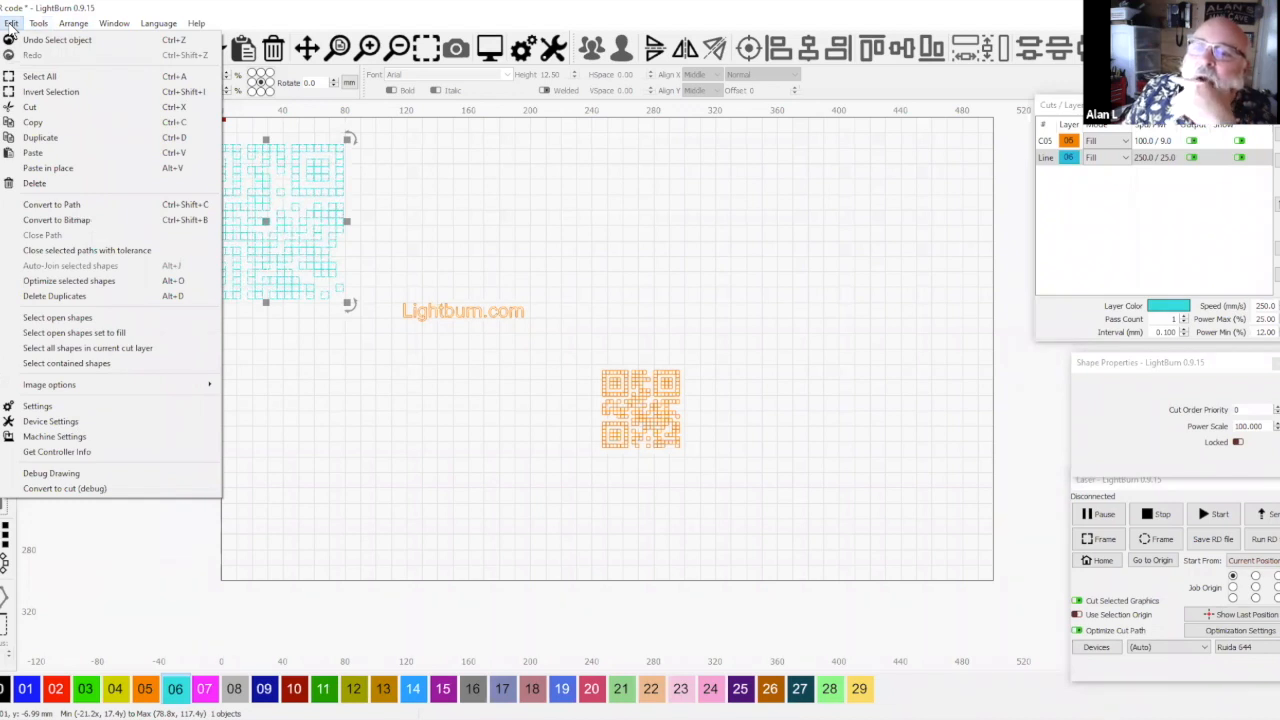
pyautogui.click(512, 180)
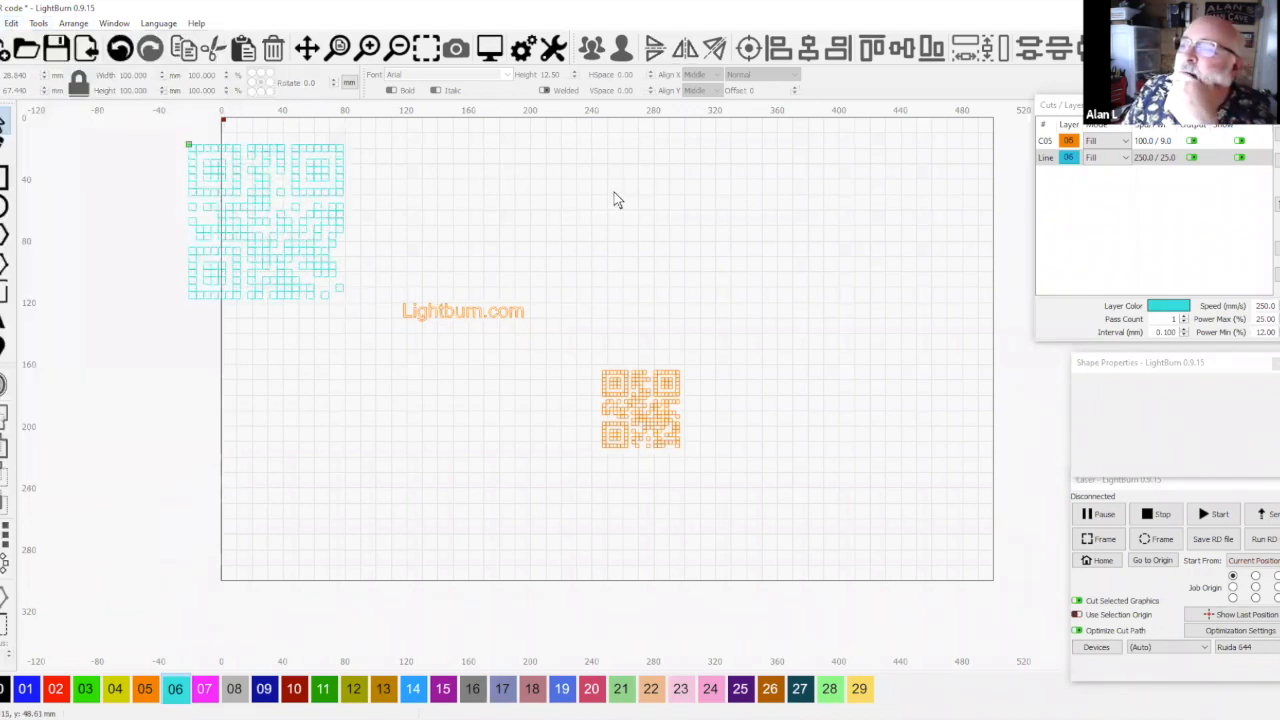
# Move the cyan QR code to the upper-right area of the work area, fully inside its boundary, and deselect it
pyautogui.click(272, 220)
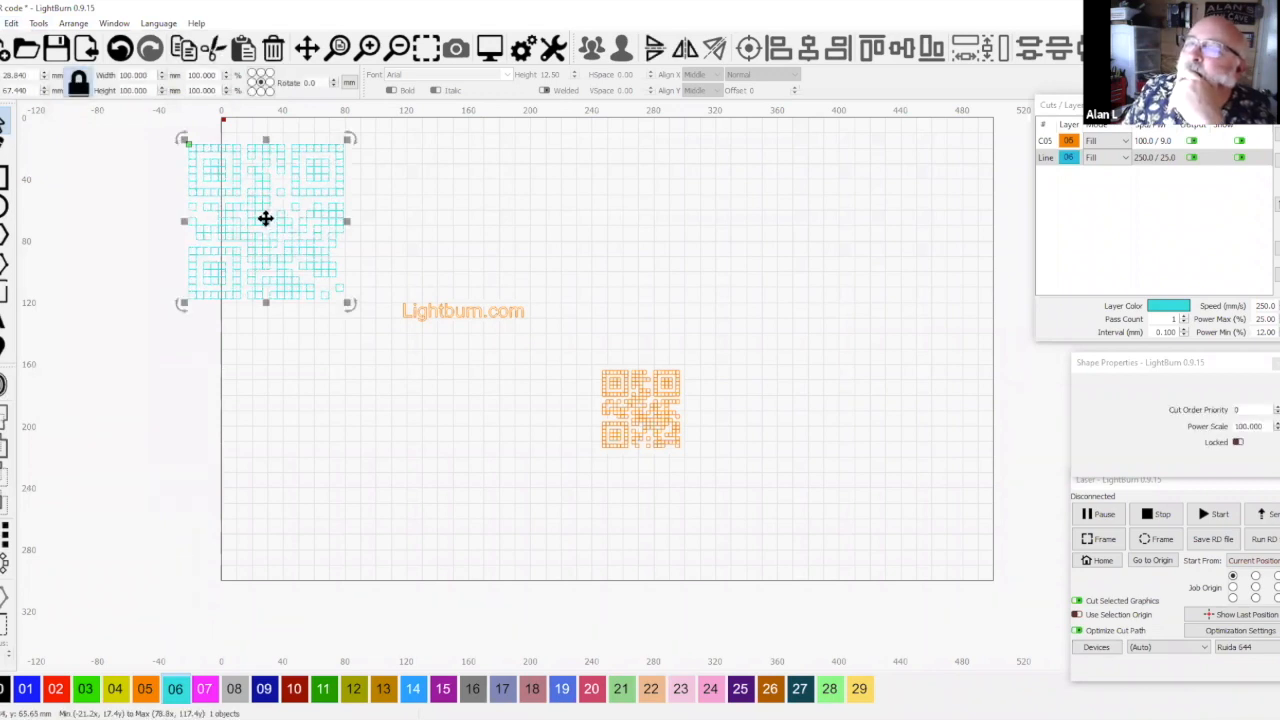
pyautogui.moveTo(757, 238); pyautogui.dragTo(863, 243)
pyautogui.click(836, 371)
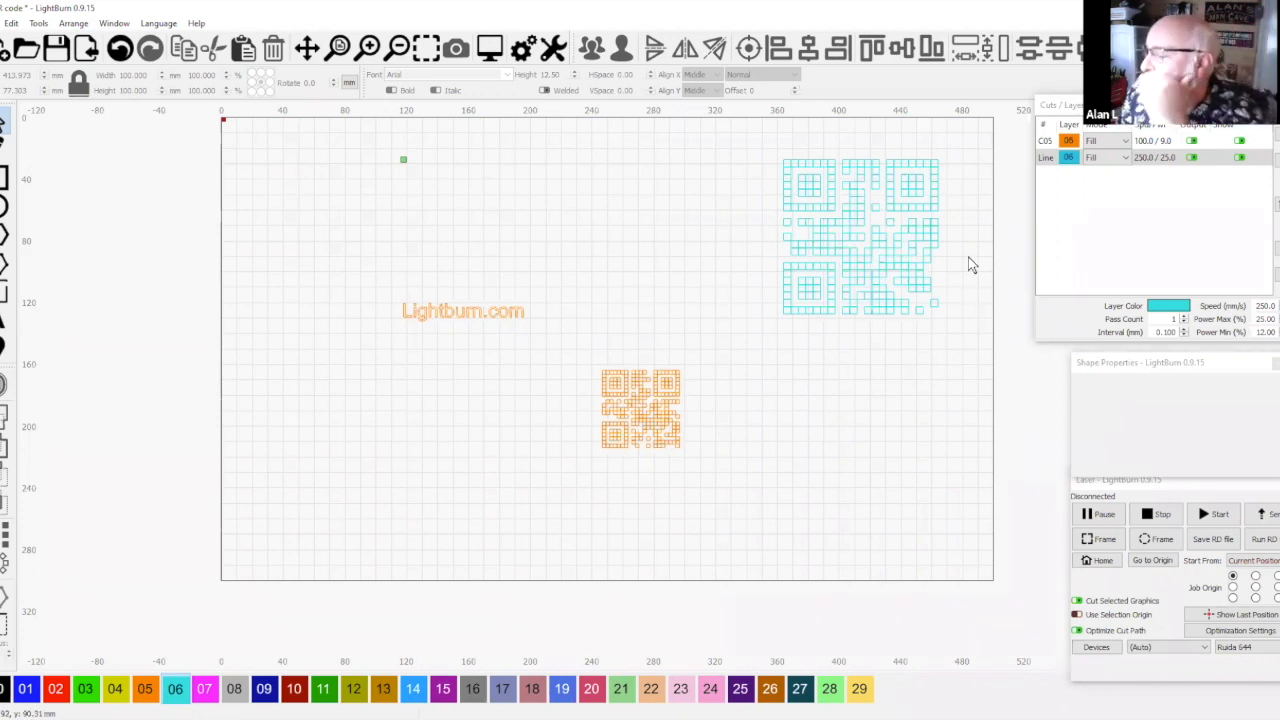
# Resize the cyan QR code to 50 mm wide with its proportions locked
pyautogui.scroll(-1, 970, 263)
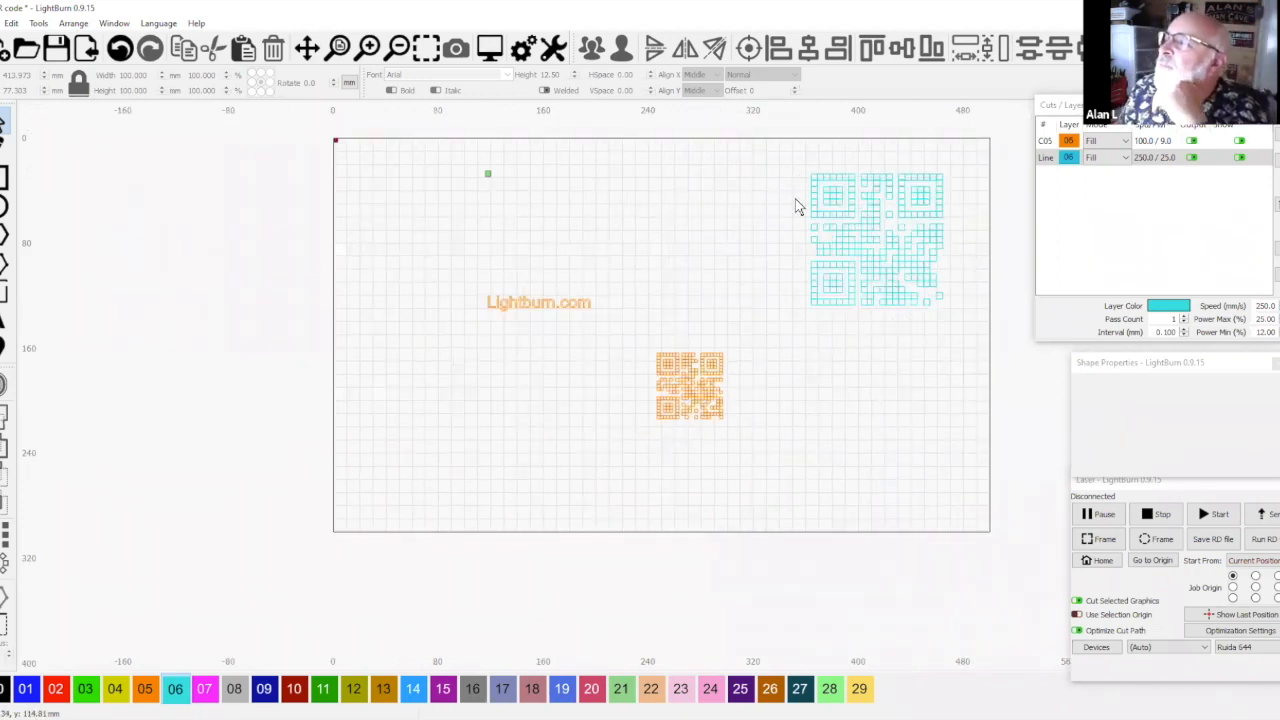
pyautogui.moveTo(976, 342); pyautogui.dragTo(757, 134)
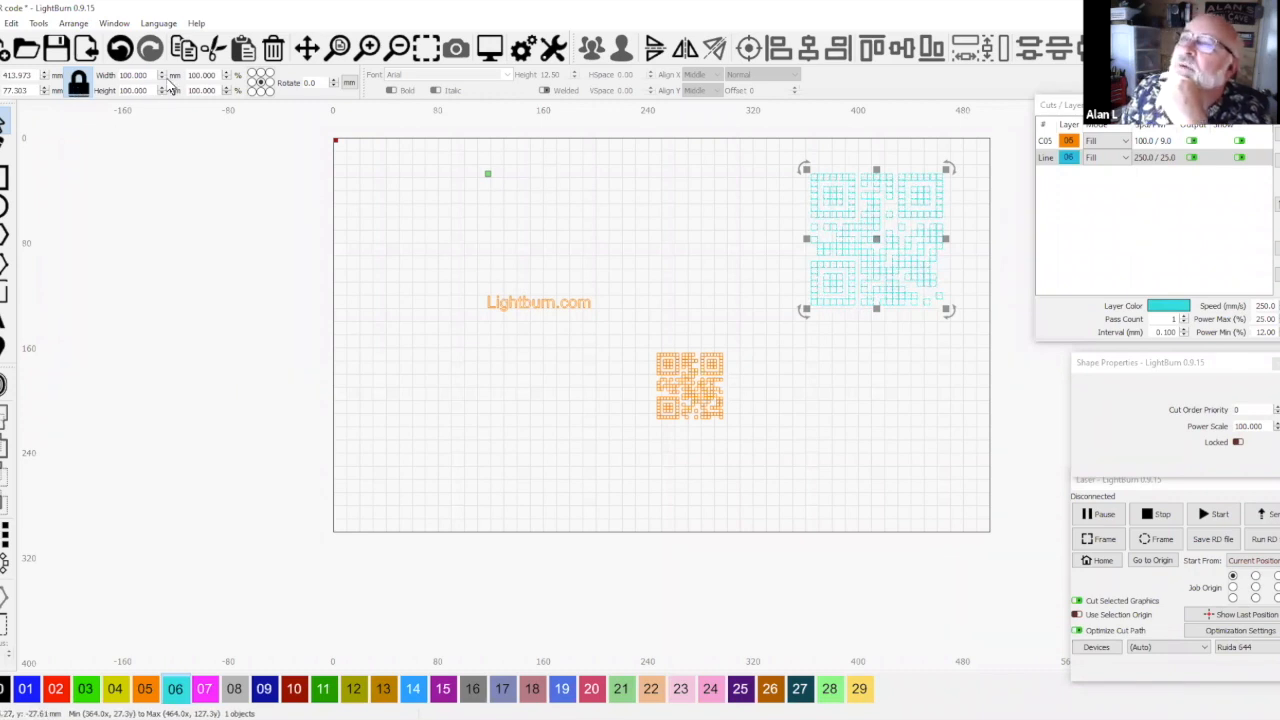
pyautogui.doubleClick(126, 75)
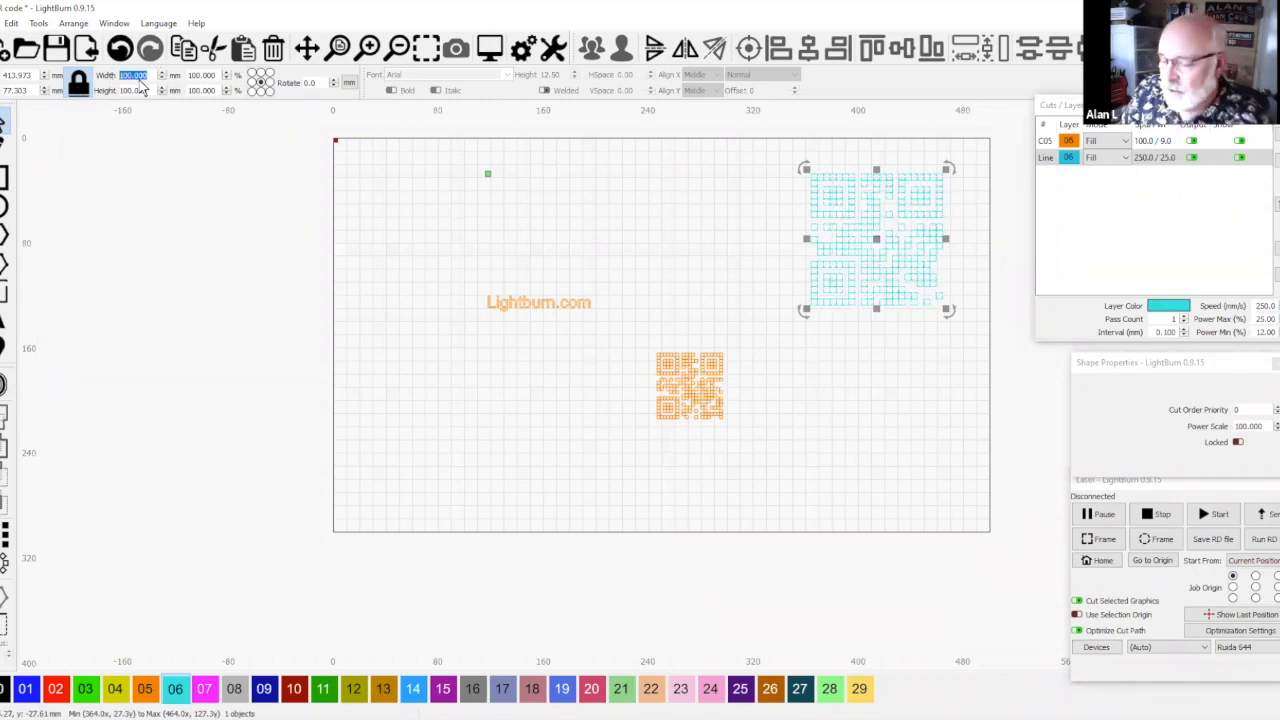
pyautogui.write('50')
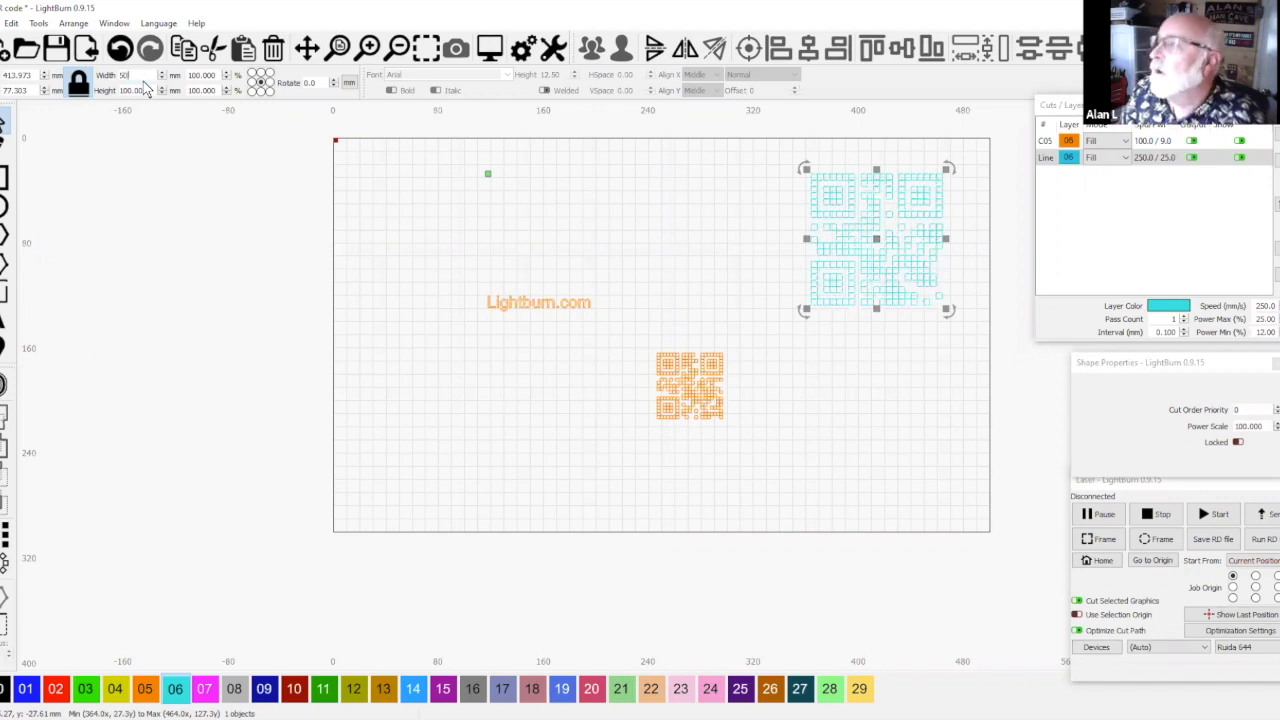
pyautogui.press('Return')
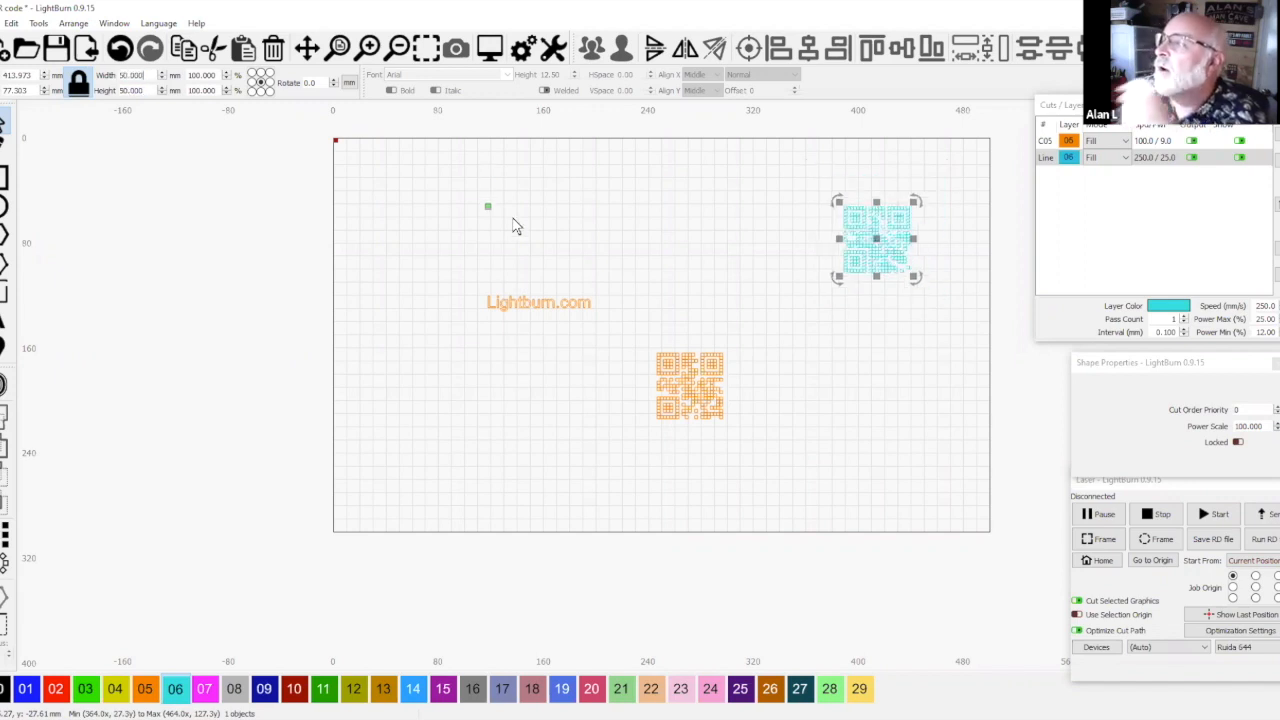
# Place the cyan QR code just to the right of the orange one, level with it, and deselect it
pyautogui.click(928, 292)
pyautogui.moveTo(830, 191); pyautogui.dragTo(924, 284)
pyautogui.moveTo(872, 235); pyautogui.dragTo(790, 393)
pyautogui.click(894, 366)
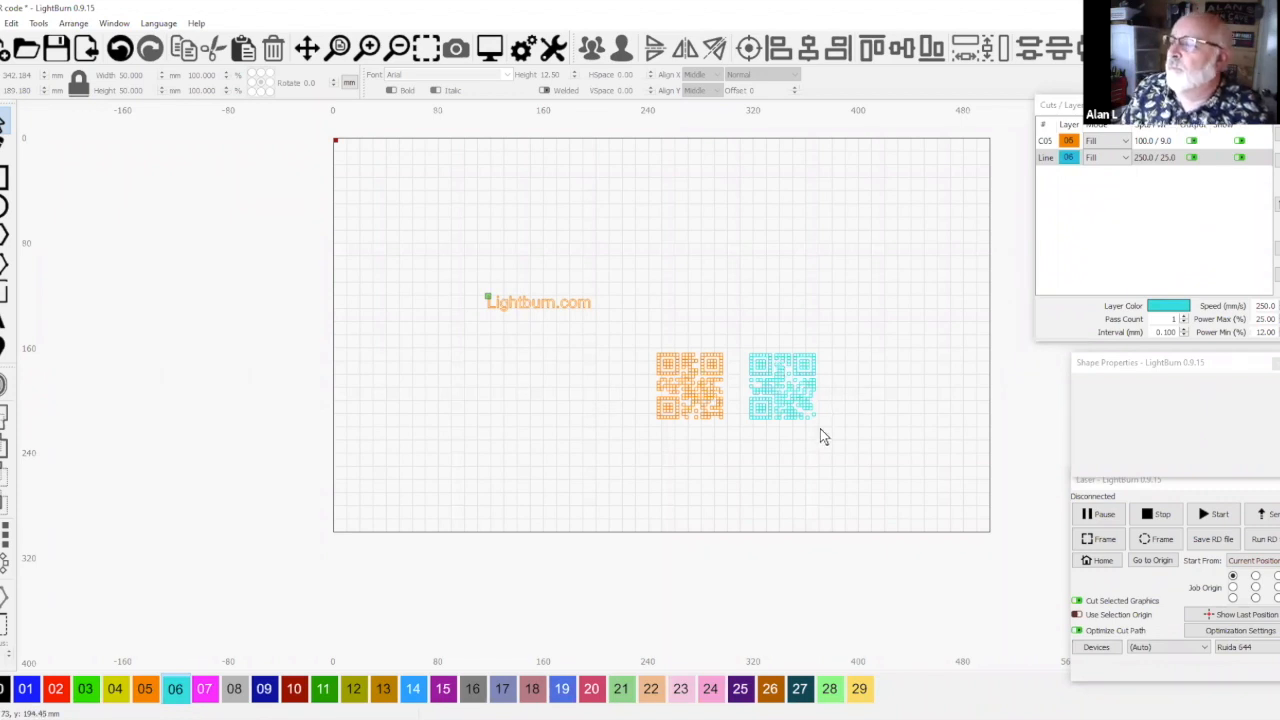
# Start a new project without saving the QR code changes, and open the project file tabs from the 20-0724 folder
pyautogui.click(3, 49)
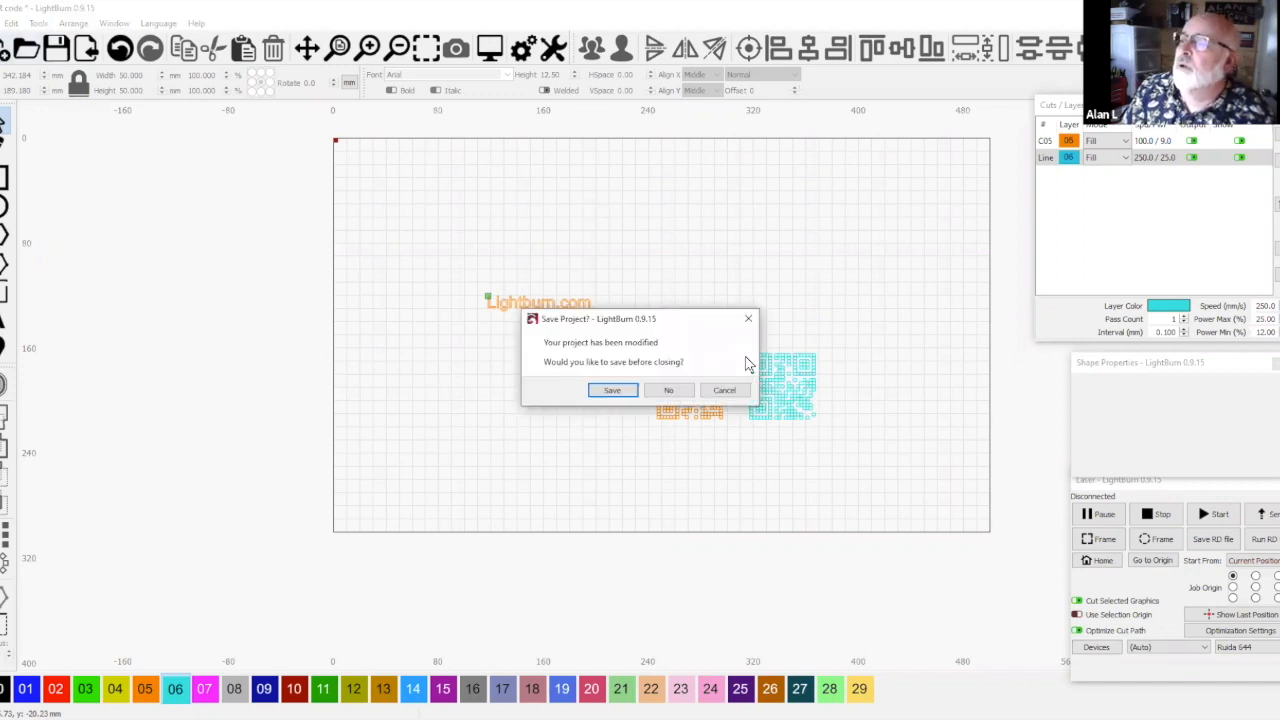
pyautogui.click(669, 392)
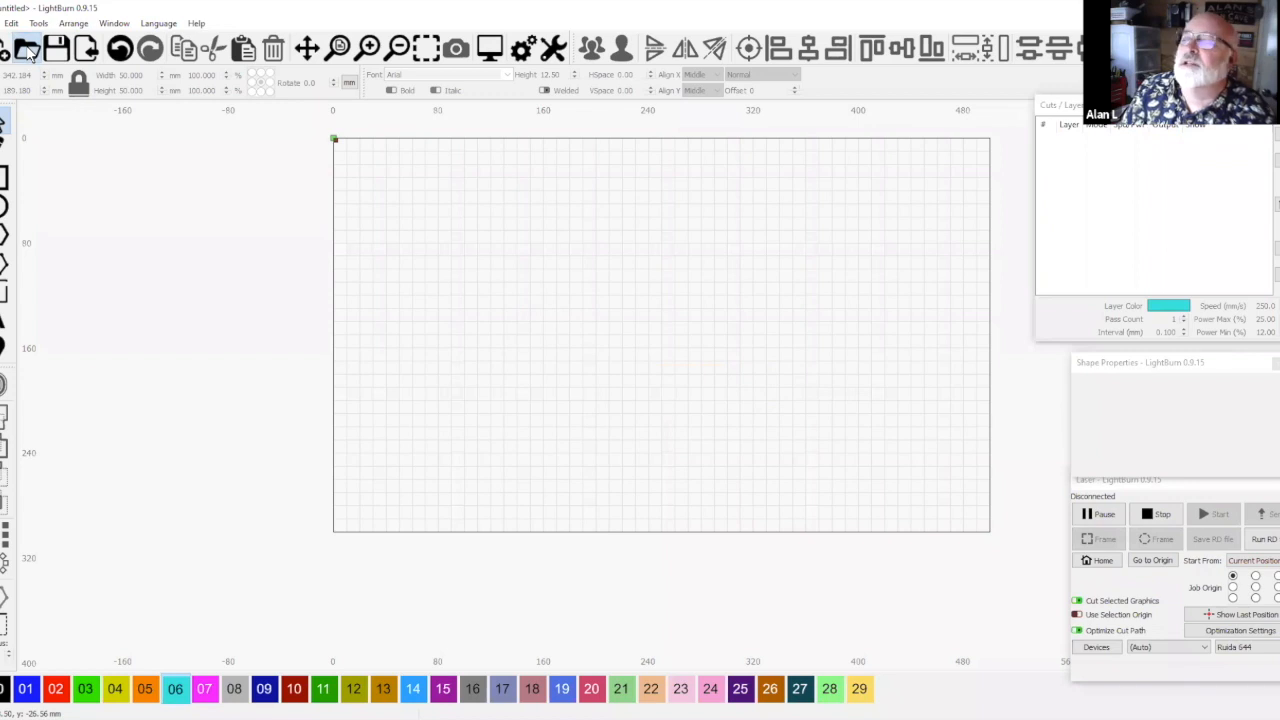
pyautogui.click(27, 50)
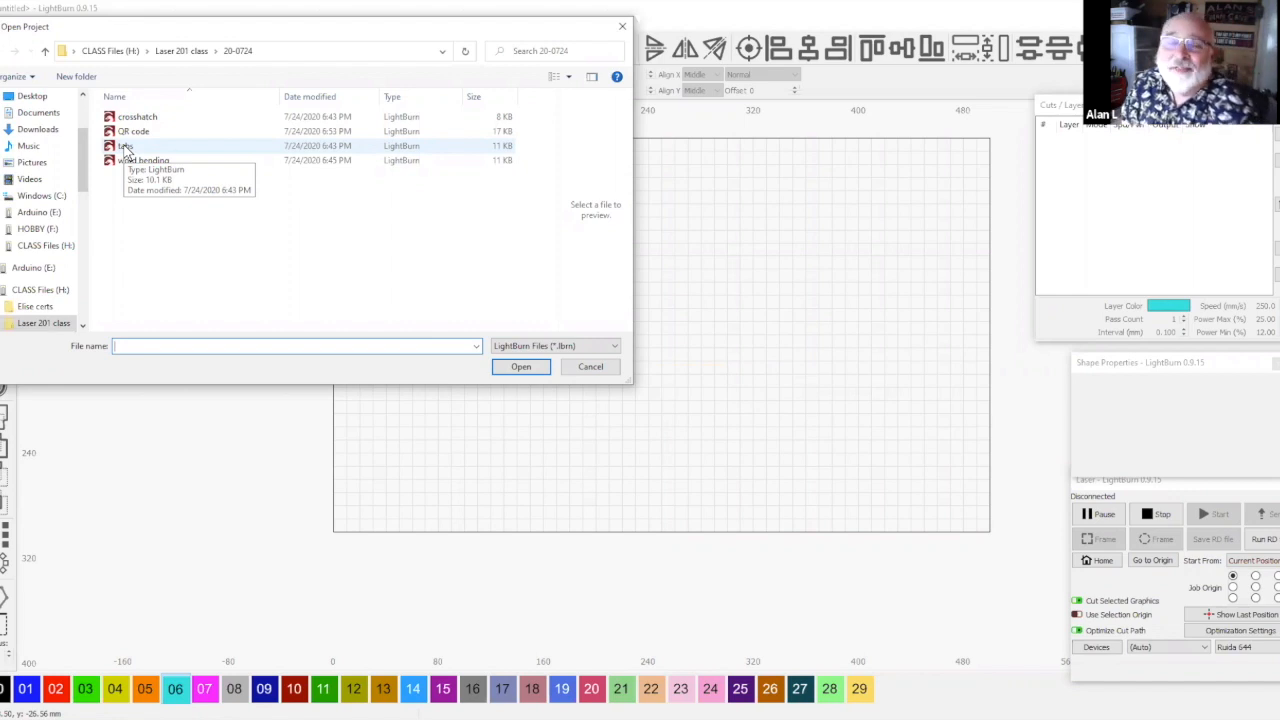
pyautogui.click(125, 147)
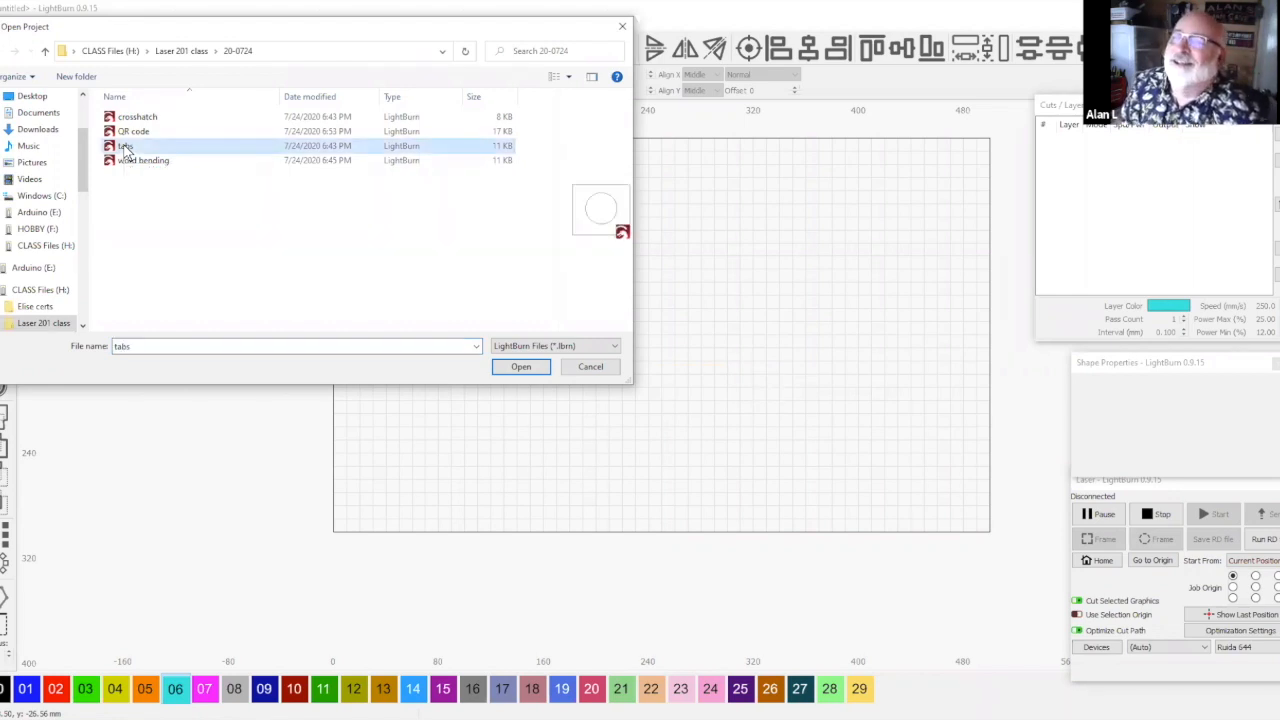
pyautogui.click(522, 367)
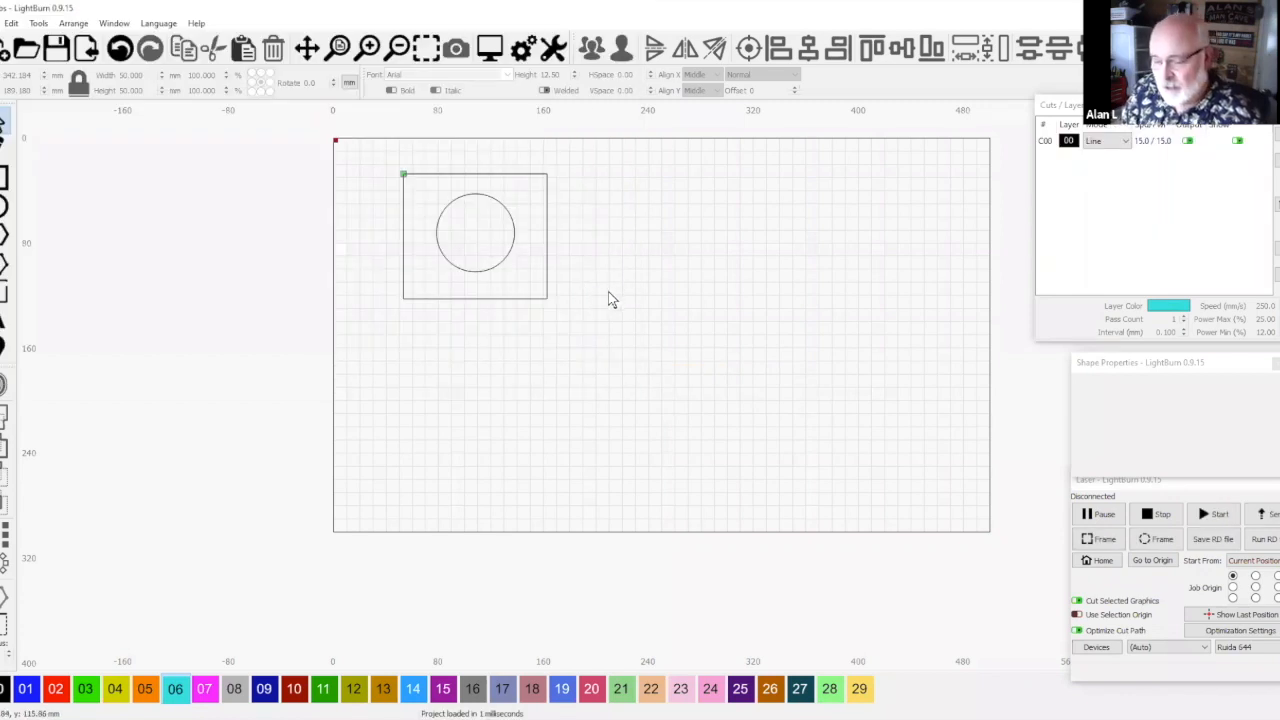
# Switch layer C00's tab generation to automatic and move the cut settings window clear of the rectangle and circle
pyautogui.scroll(2, 608, 292)
pyautogui.scroll(4, 564, 240)
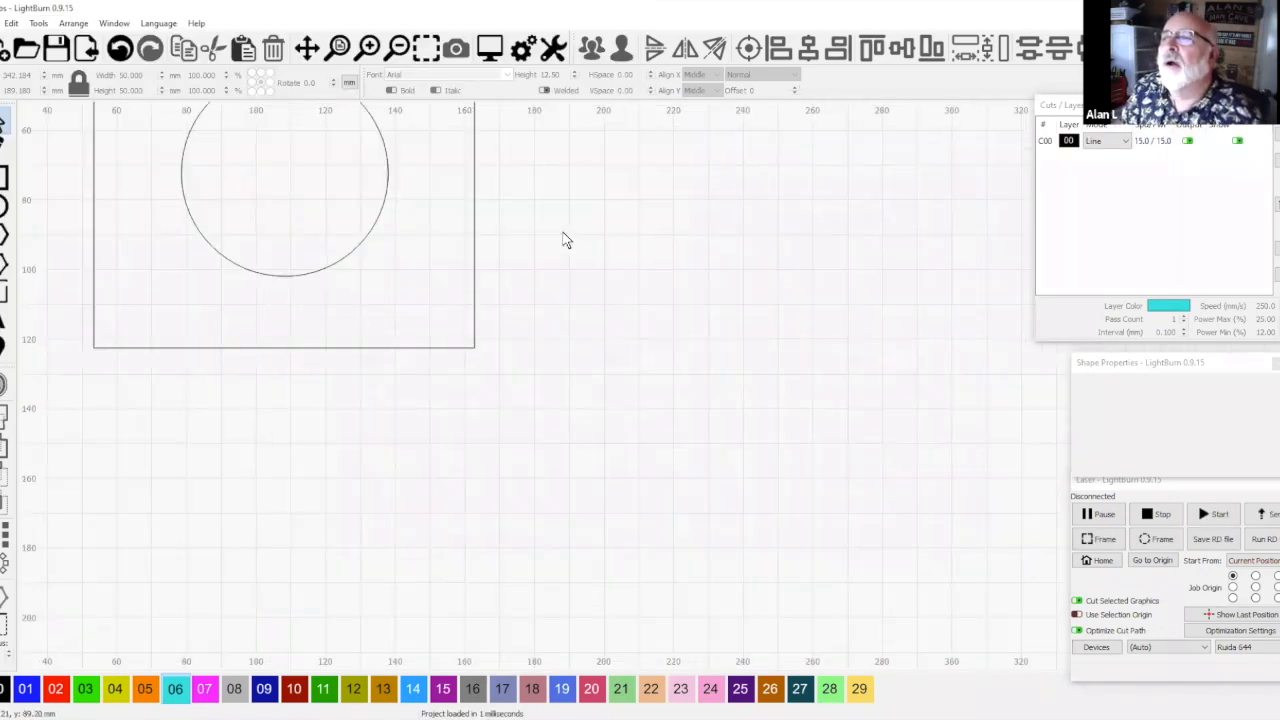
pyautogui.moveTo(660, 232); pyautogui.dragTo(824, 454)
pyautogui.scroll(-1, 822, 454)
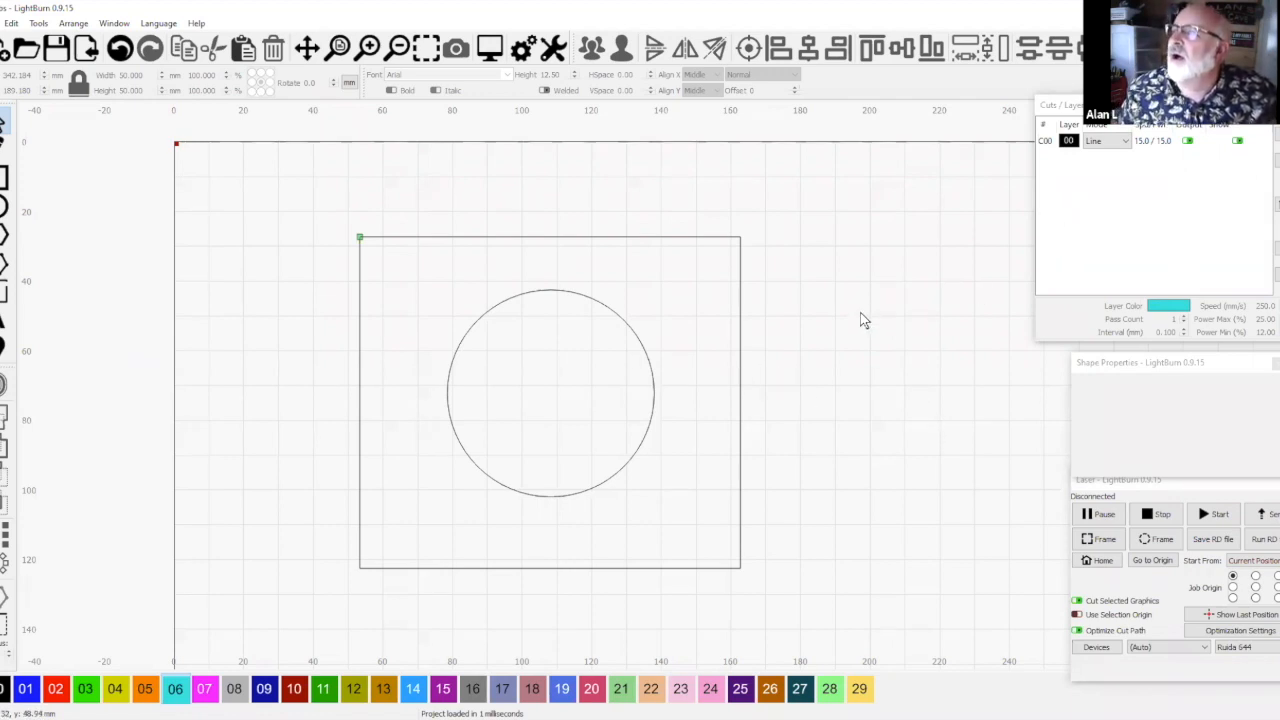
pyautogui.click(1070, 143)
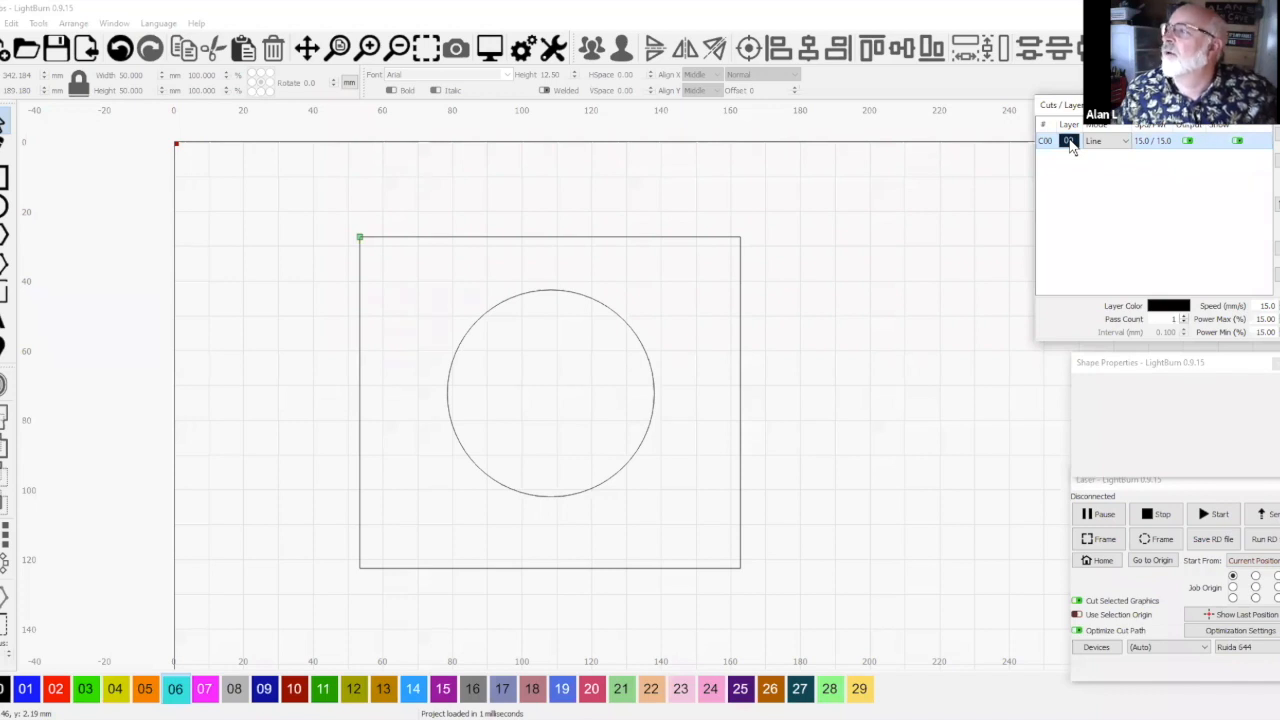
pyautogui.doubleClick(1070, 143)
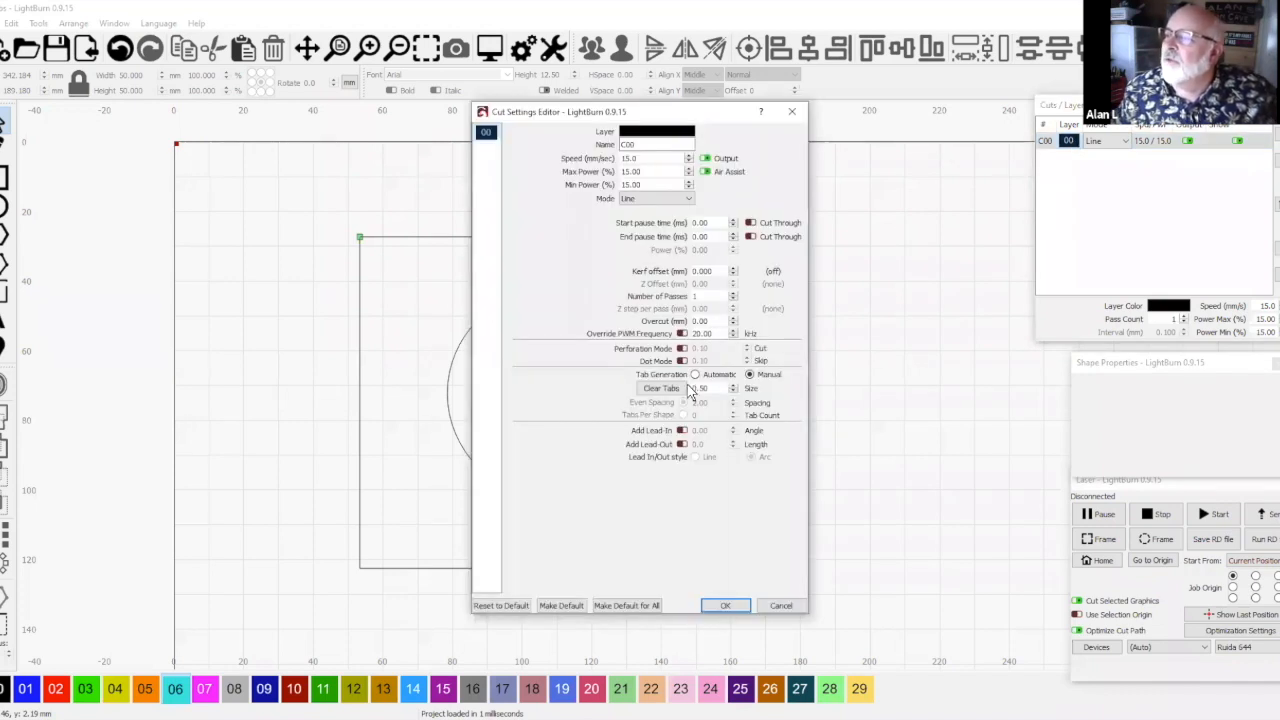
pyautogui.click(695, 374)
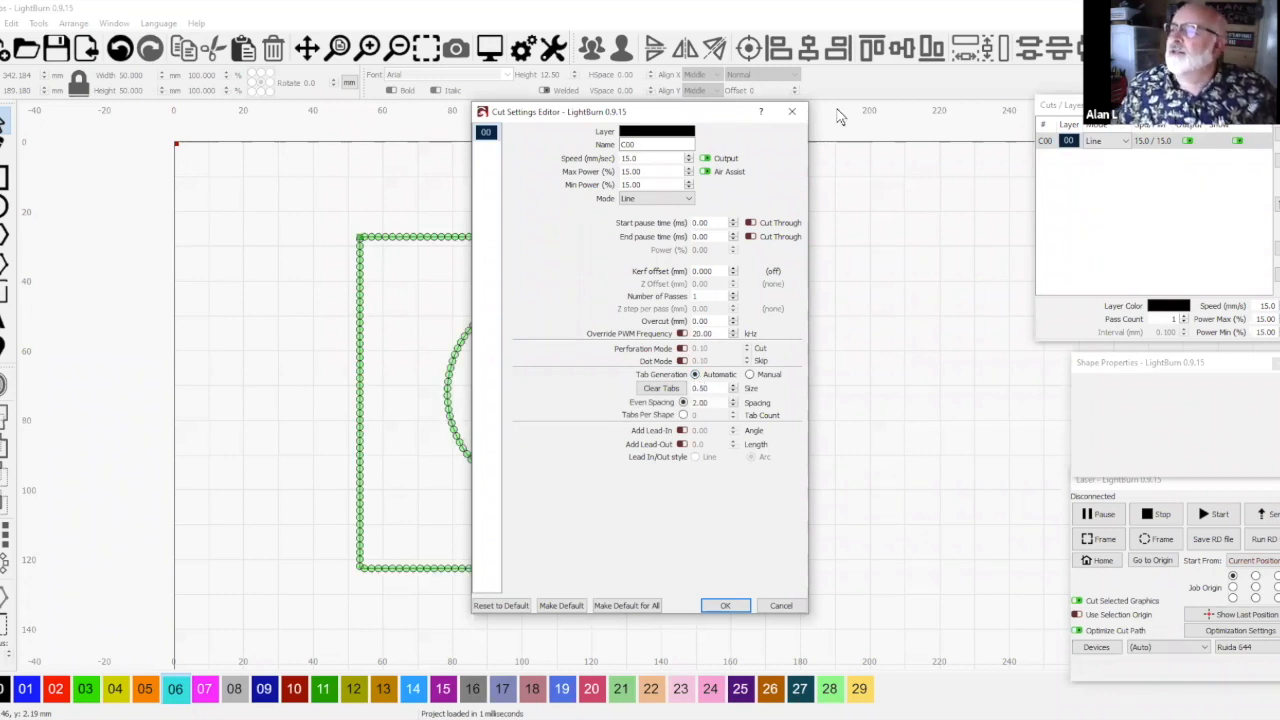
pyautogui.moveTo(691, 114); pyautogui.dragTo(978, 112)
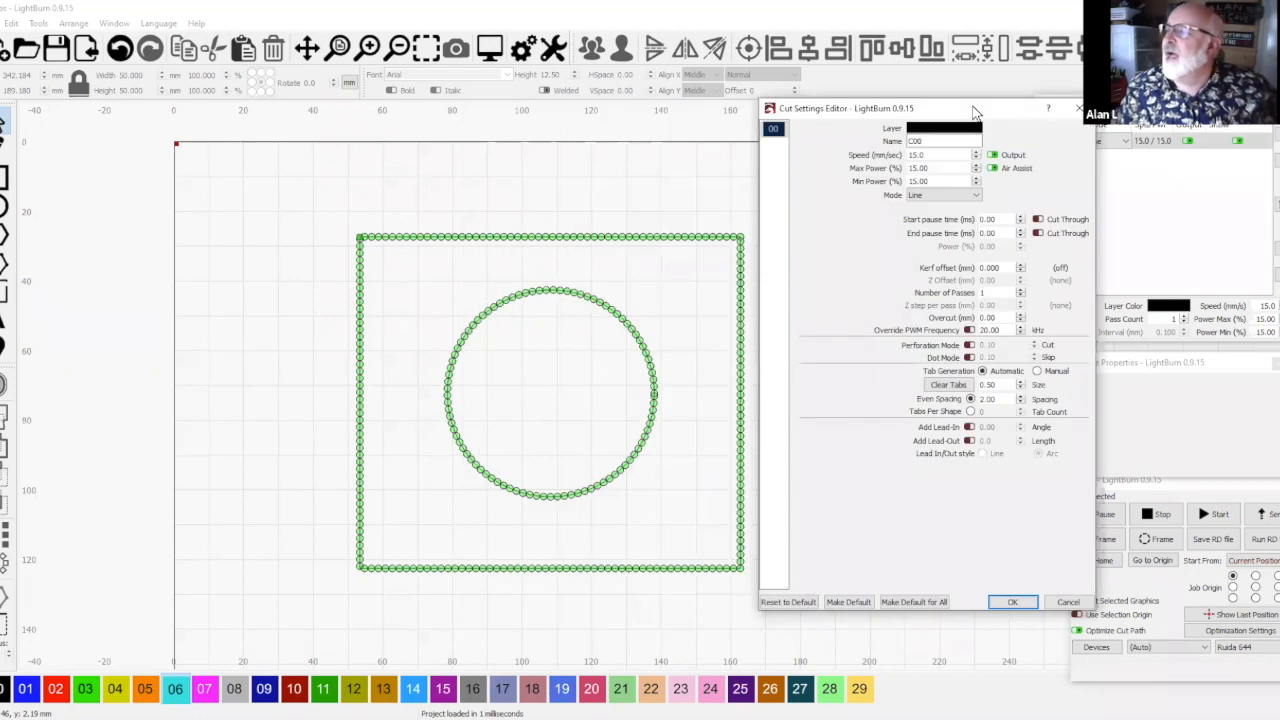
# Switch tab generation to manual and back to automatic, set the even tab spacing to 100, and accept the settings
pyautogui.click(1037, 372)
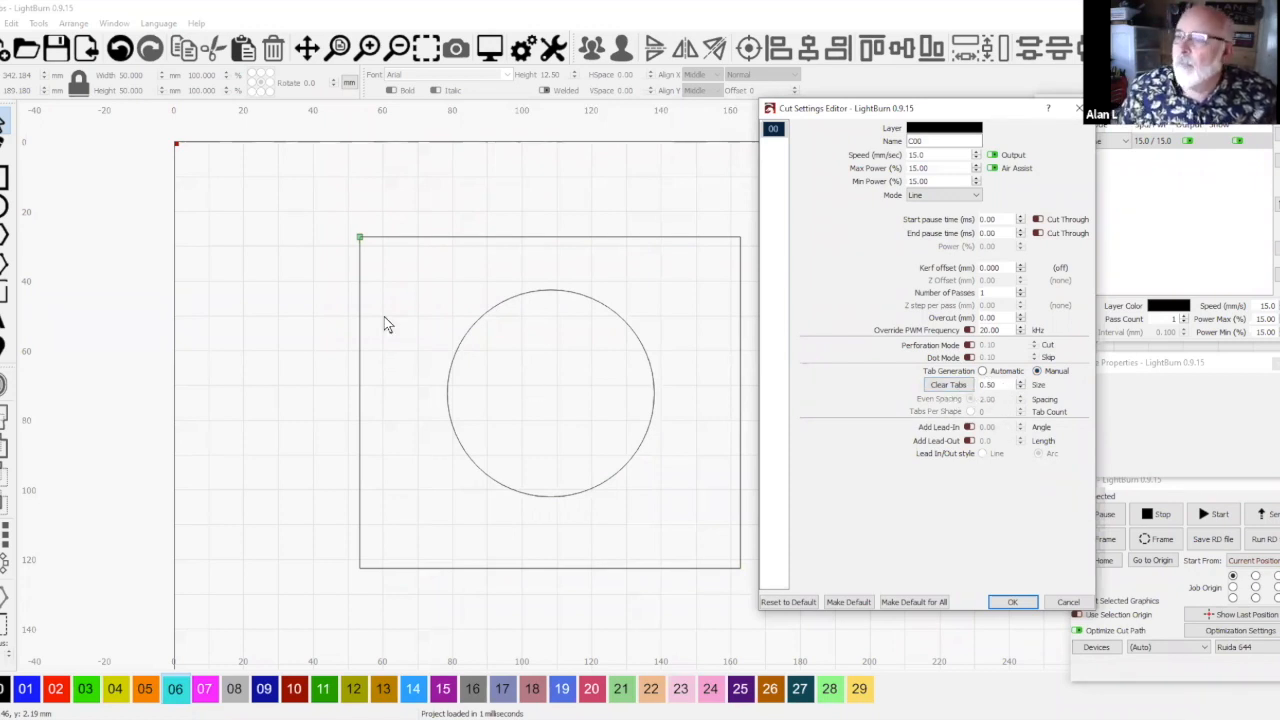
pyautogui.click(5, 304)
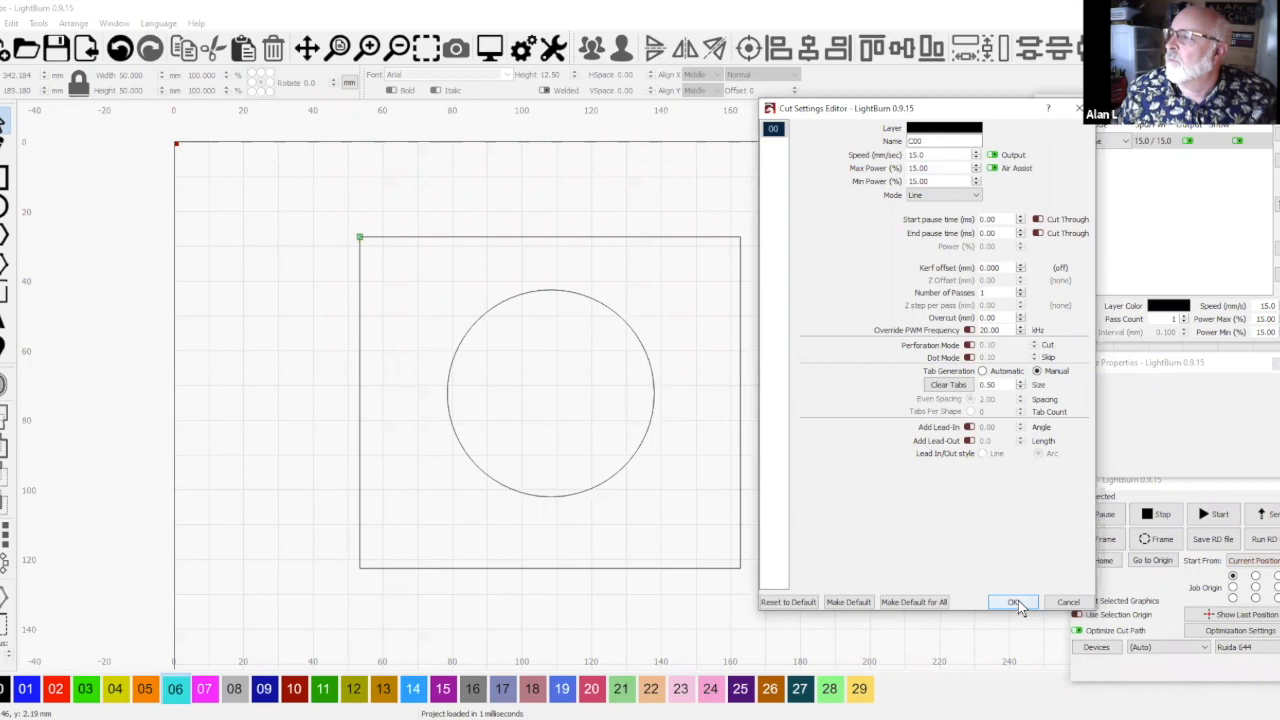
pyautogui.click(983, 371)
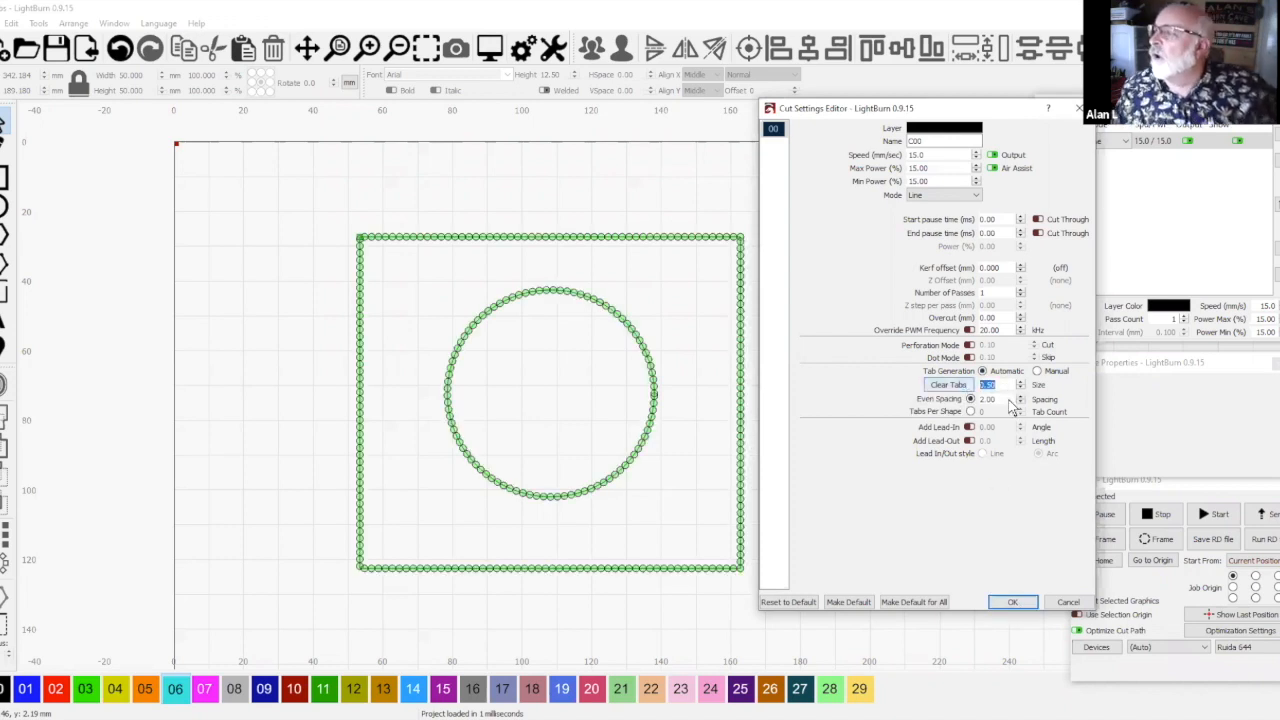
pyautogui.press('Tab')
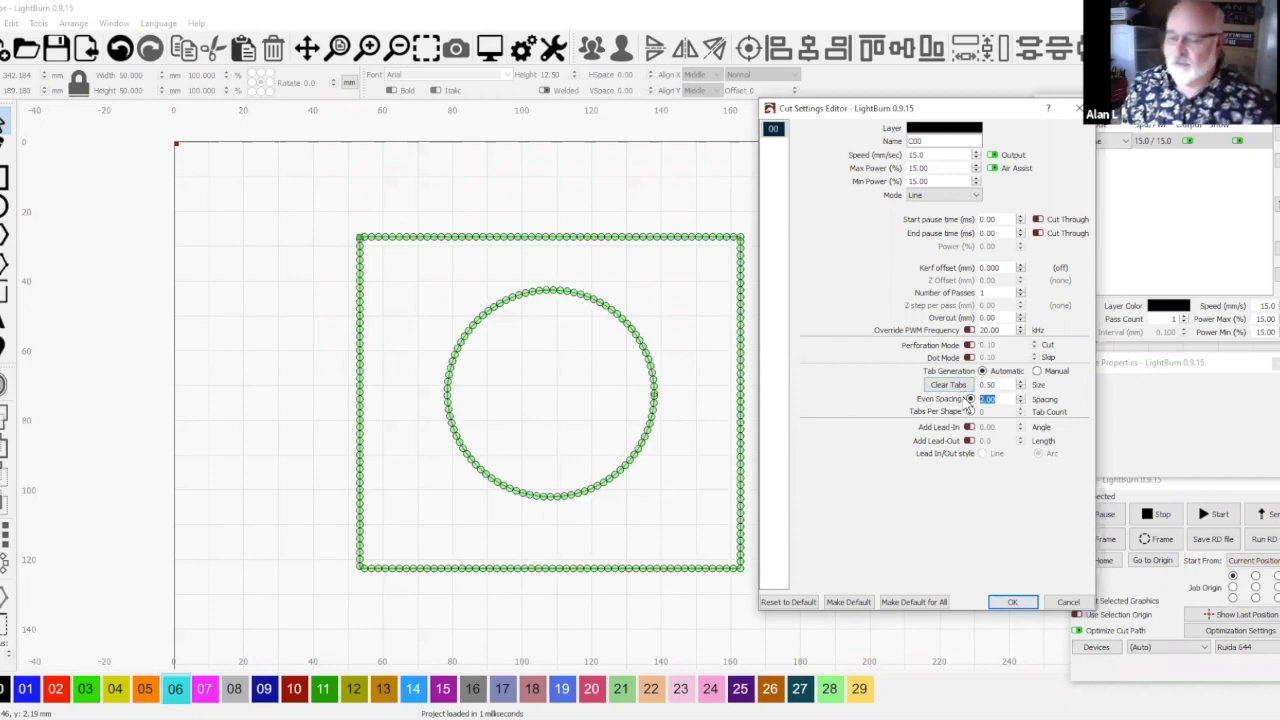
pyautogui.write('100')
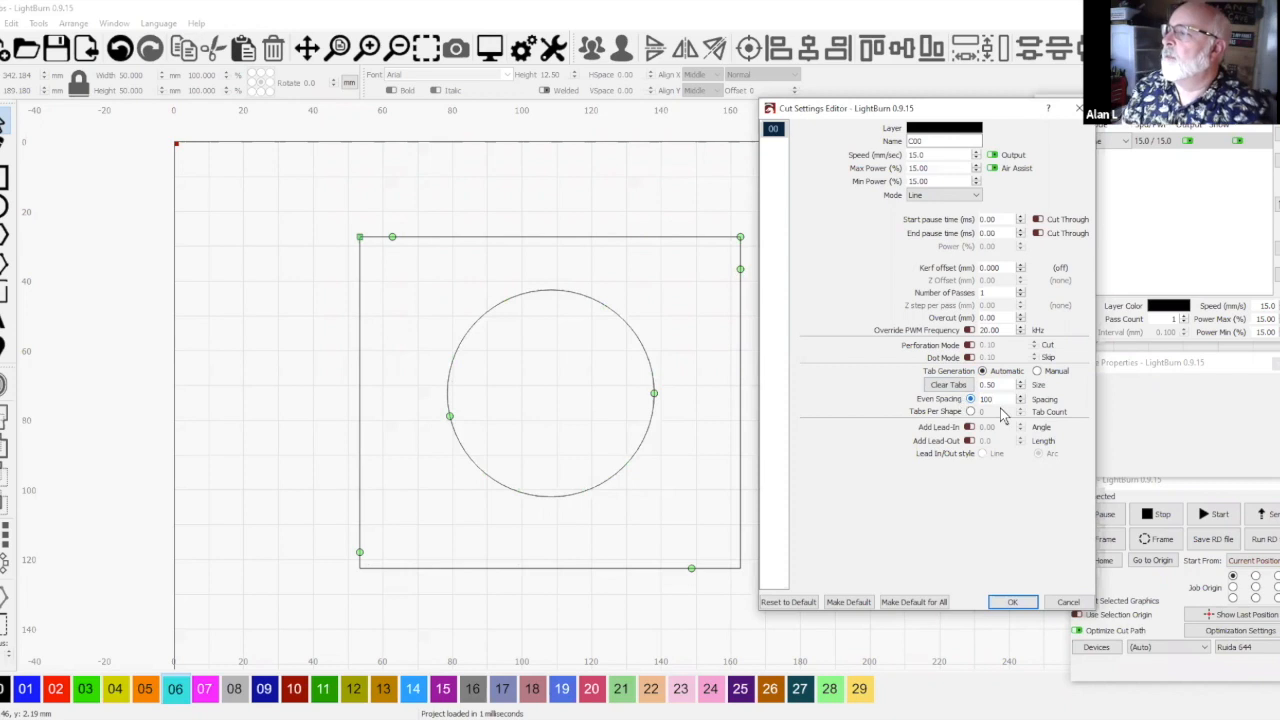
pyautogui.click(1016, 603)
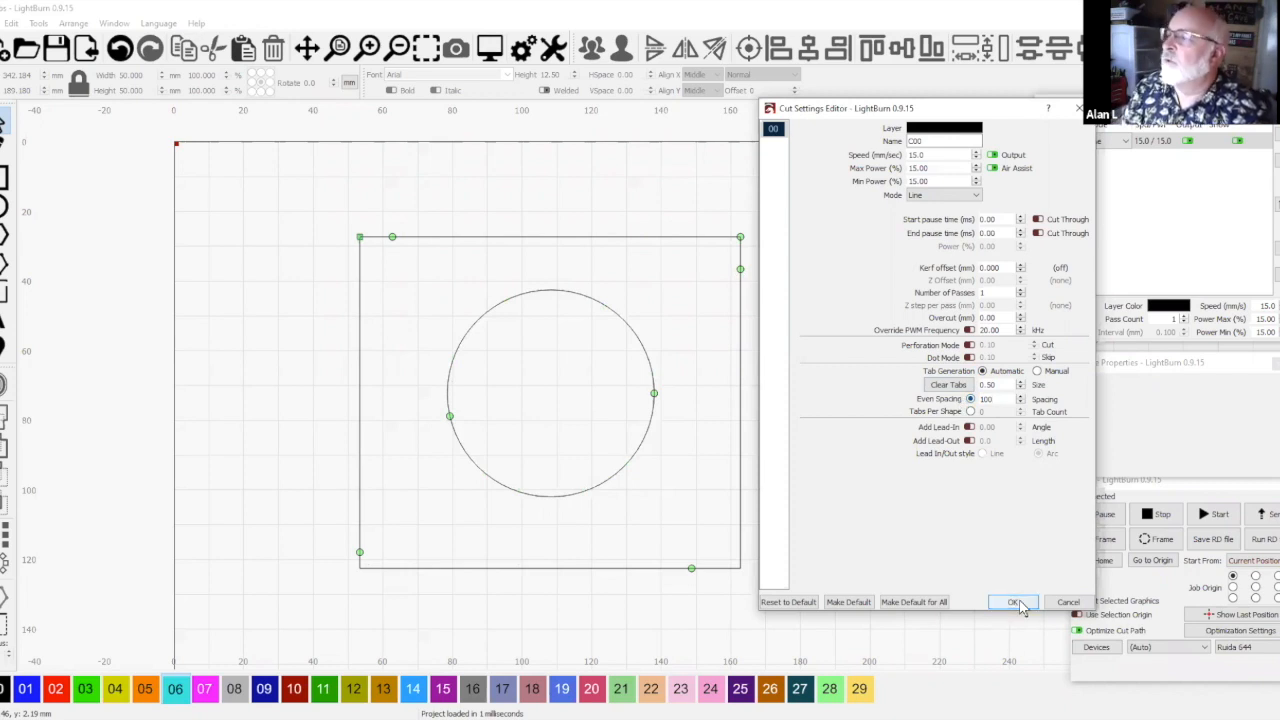
pyautogui.click(1018, 604)
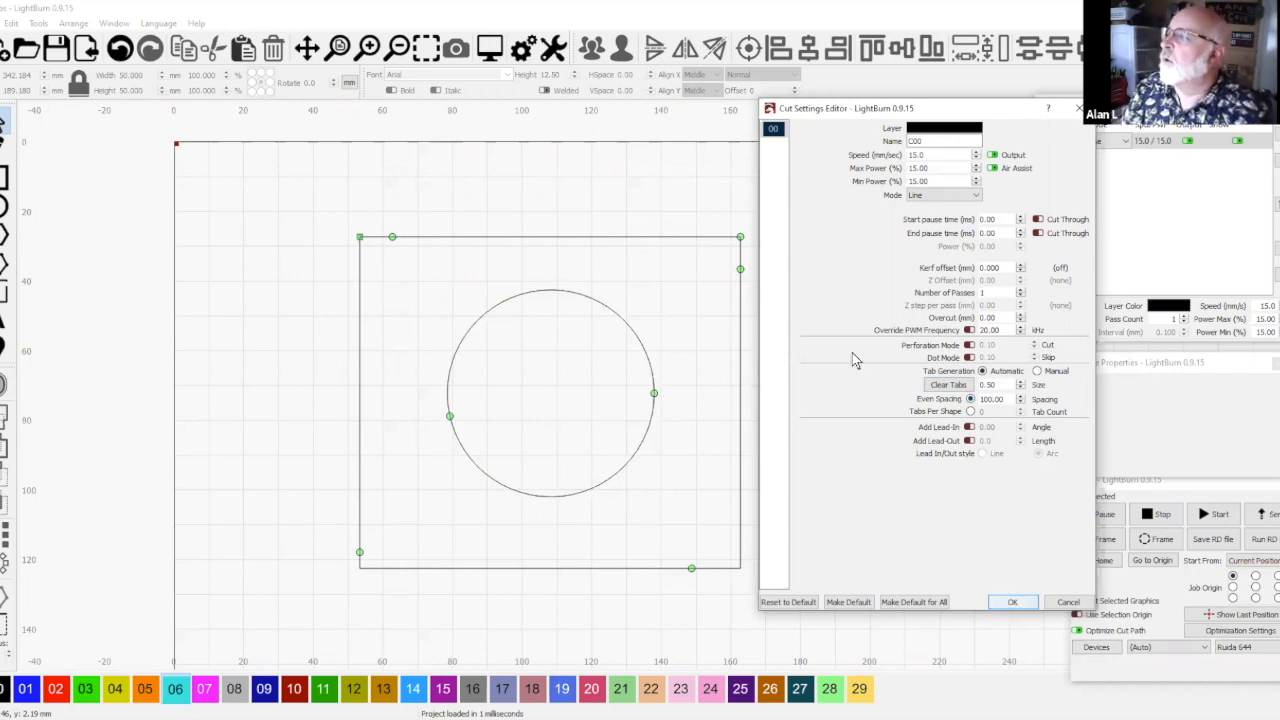
# Display the tabs on the large rectangle with the Tab tool, return to the selection tool, and deselect the rectangle
pyautogui.click(3, 290)
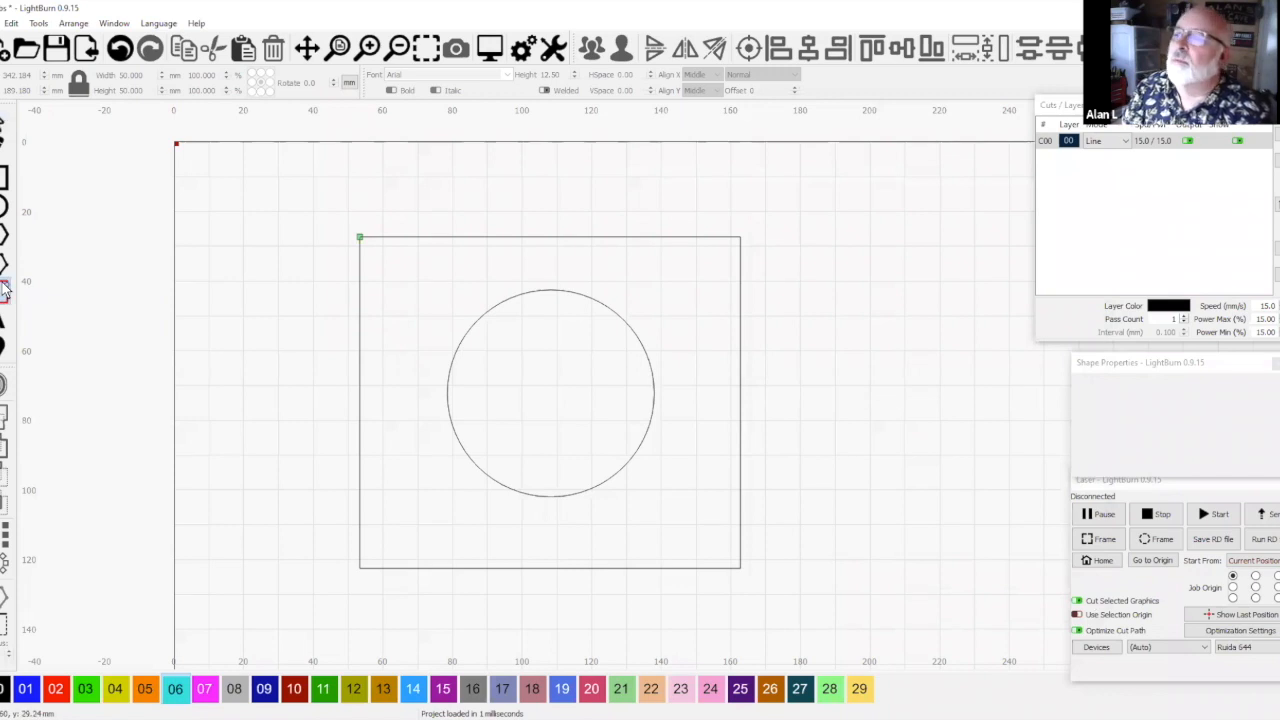
pyautogui.click(430, 242)
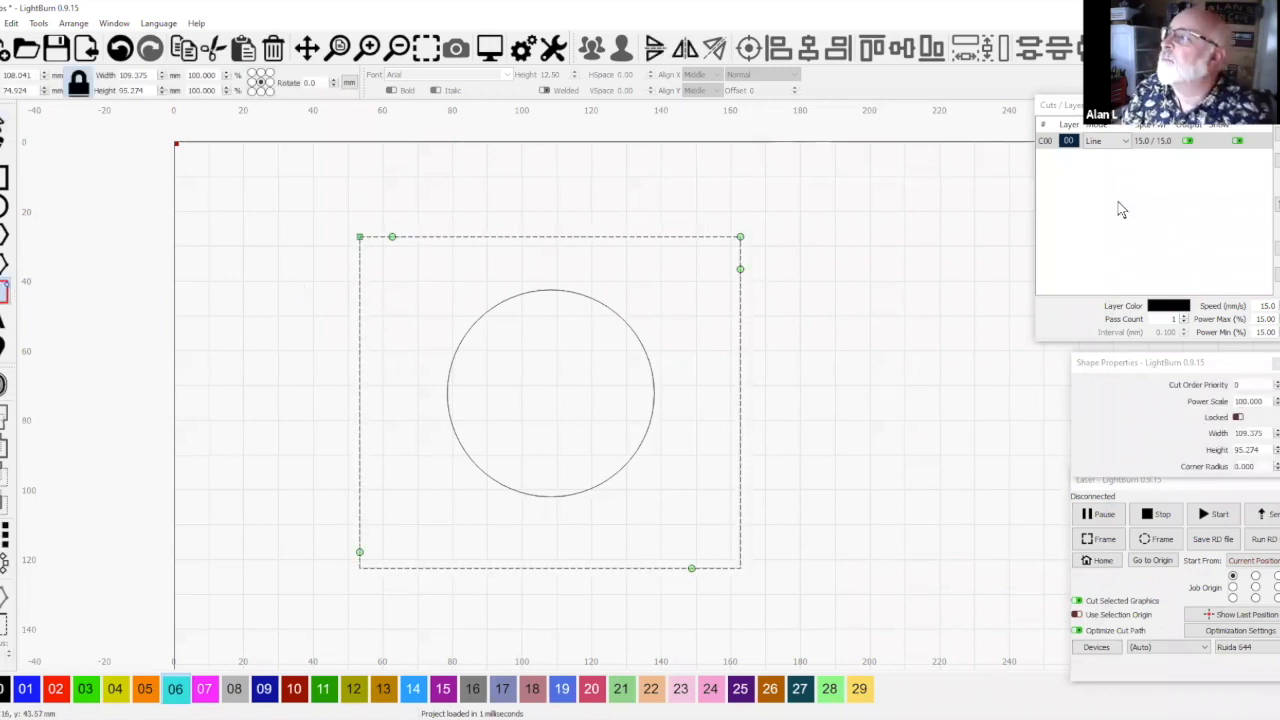
pyautogui.click(5, 120)
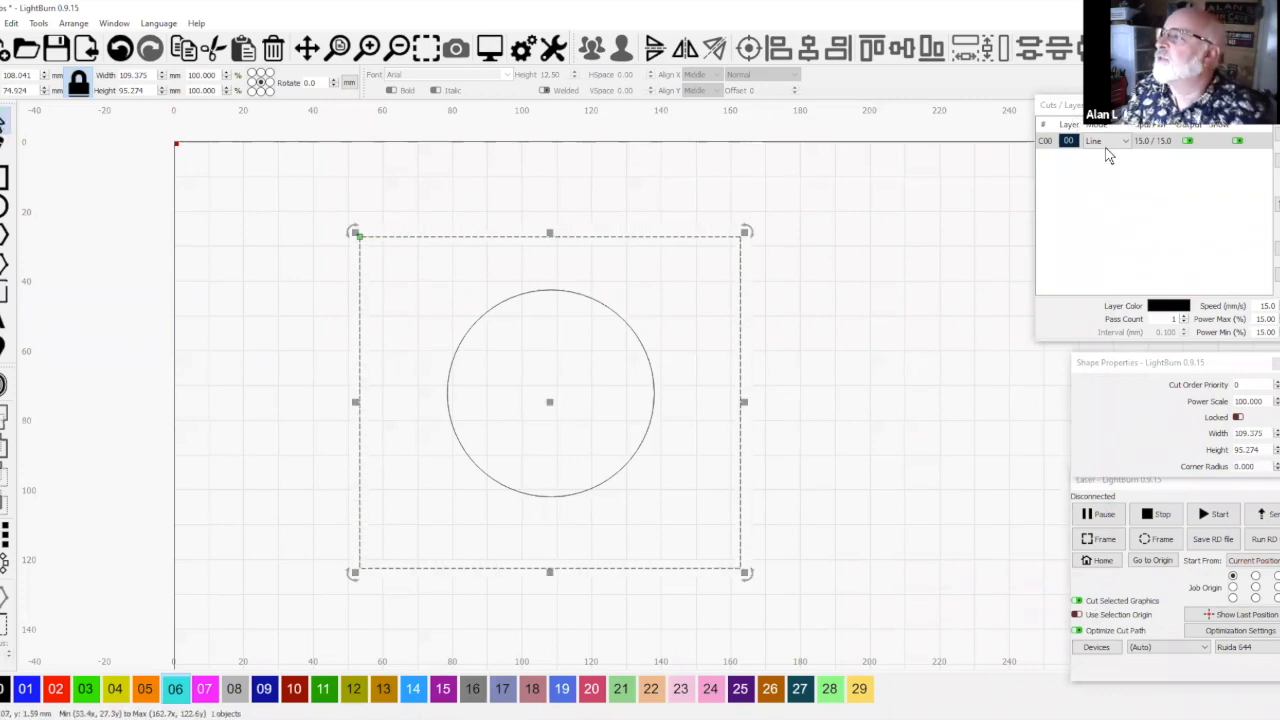
pyautogui.click(805, 365)
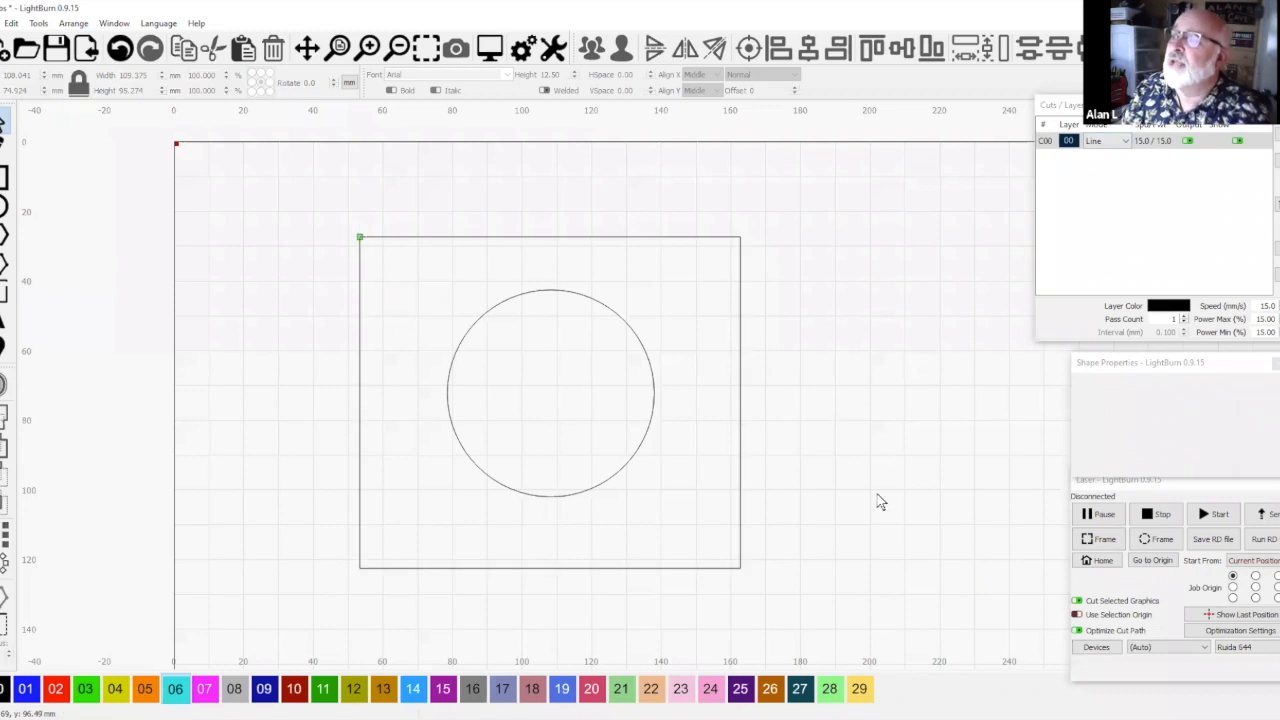
# Preview the cut of the rectangle and circle, examine the tab gap on the circle's right side, and close the preview
pyautogui.moveTo(920, 600); pyautogui.dragTo(258, 177)
pyautogui.click(489, 47)
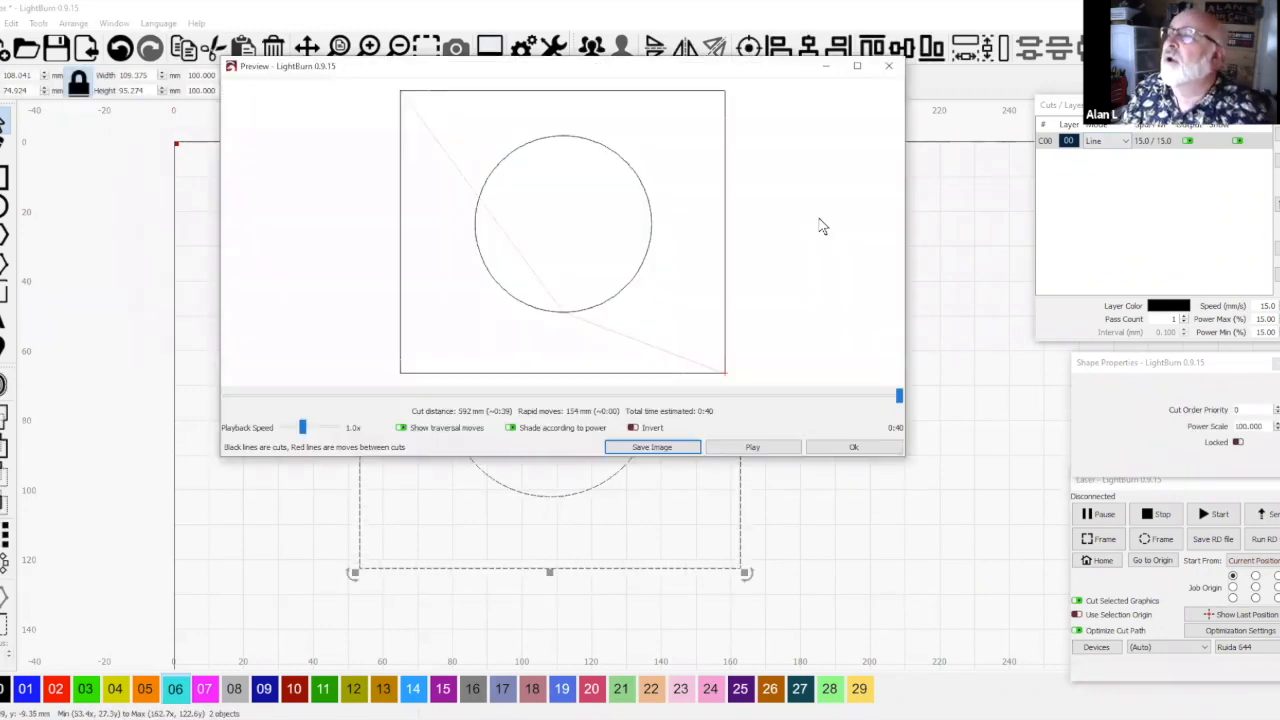
pyautogui.scroll(5, 776, 235)
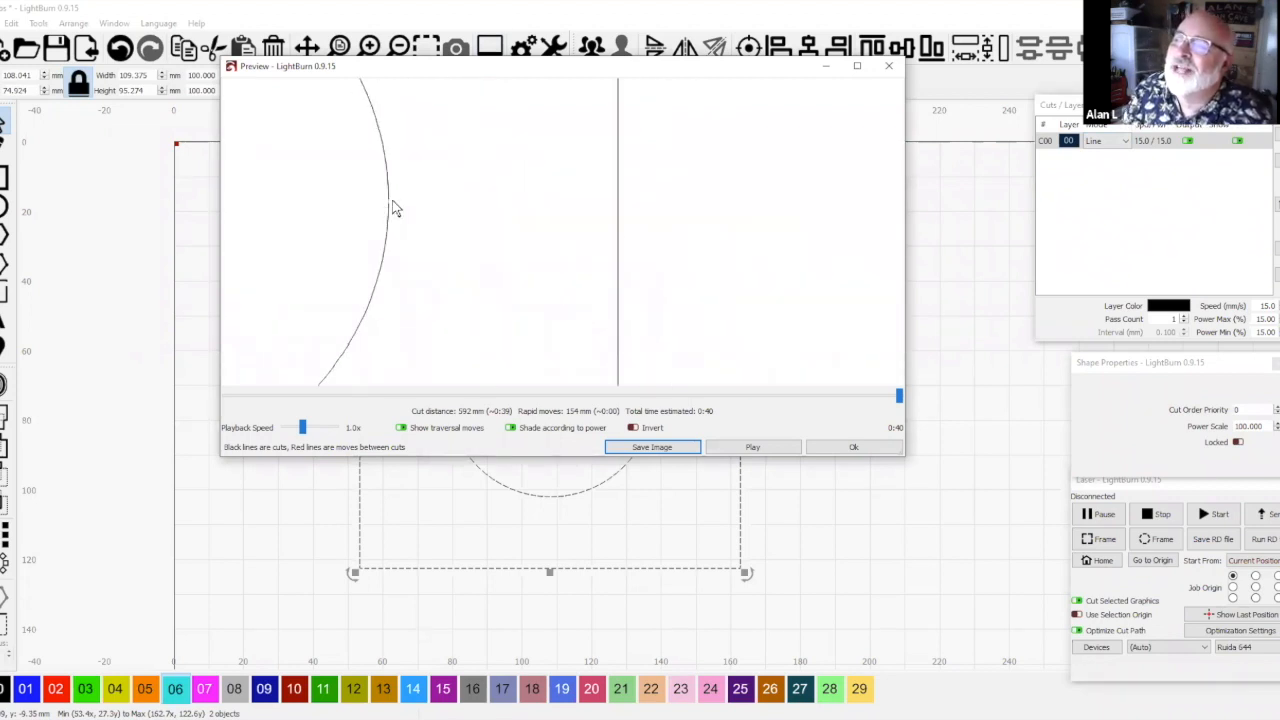
pyautogui.click(852, 449)
pyautogui.click(852, 447)
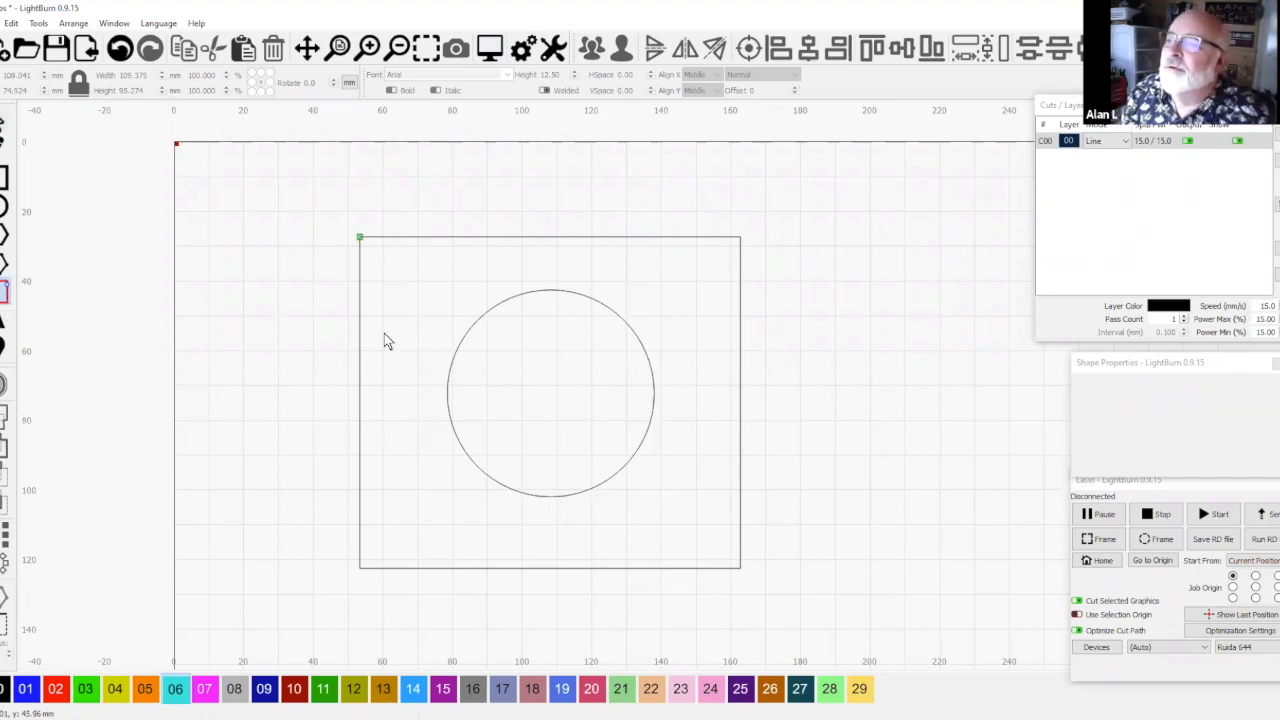
# Move the rectangle's upper right-side tab down to about mid-side with the Tab tool, and check layer C00's cut settings
pyautogui.click(360, 348)
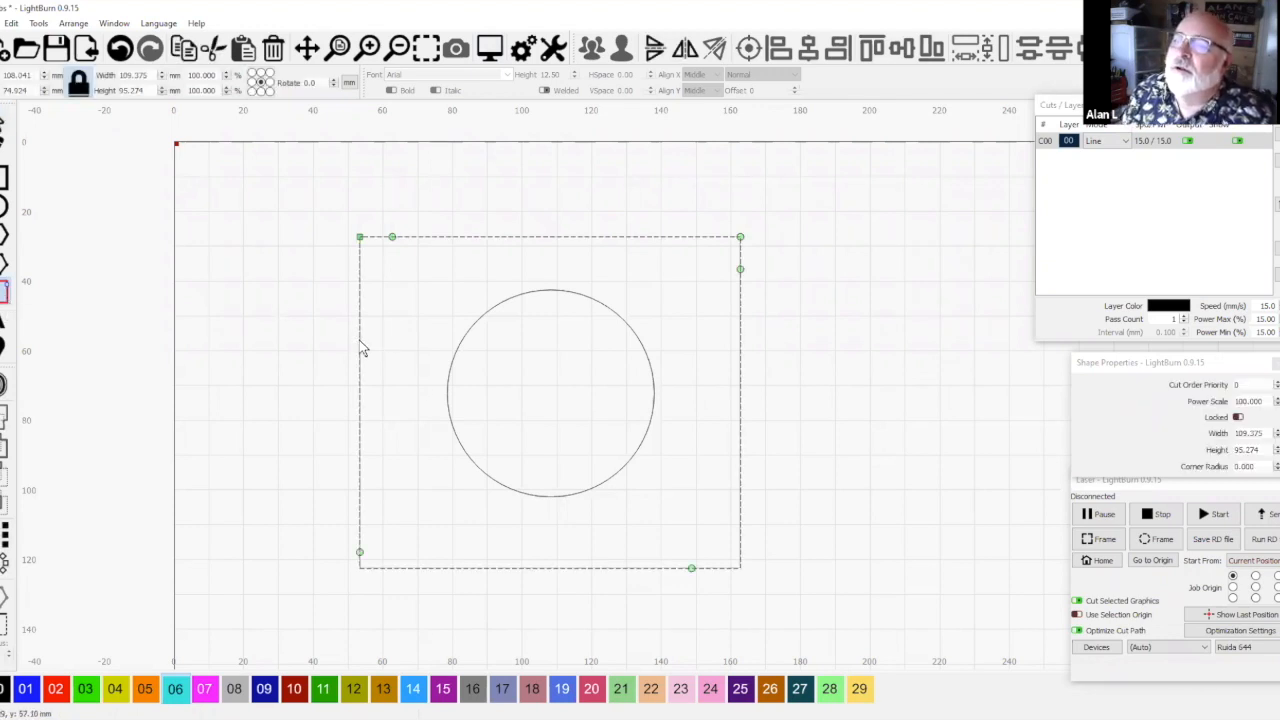
pyautogui.keyDown('shift'); pyautogui.click(487, 481); pyautogui.keyUp('shift')
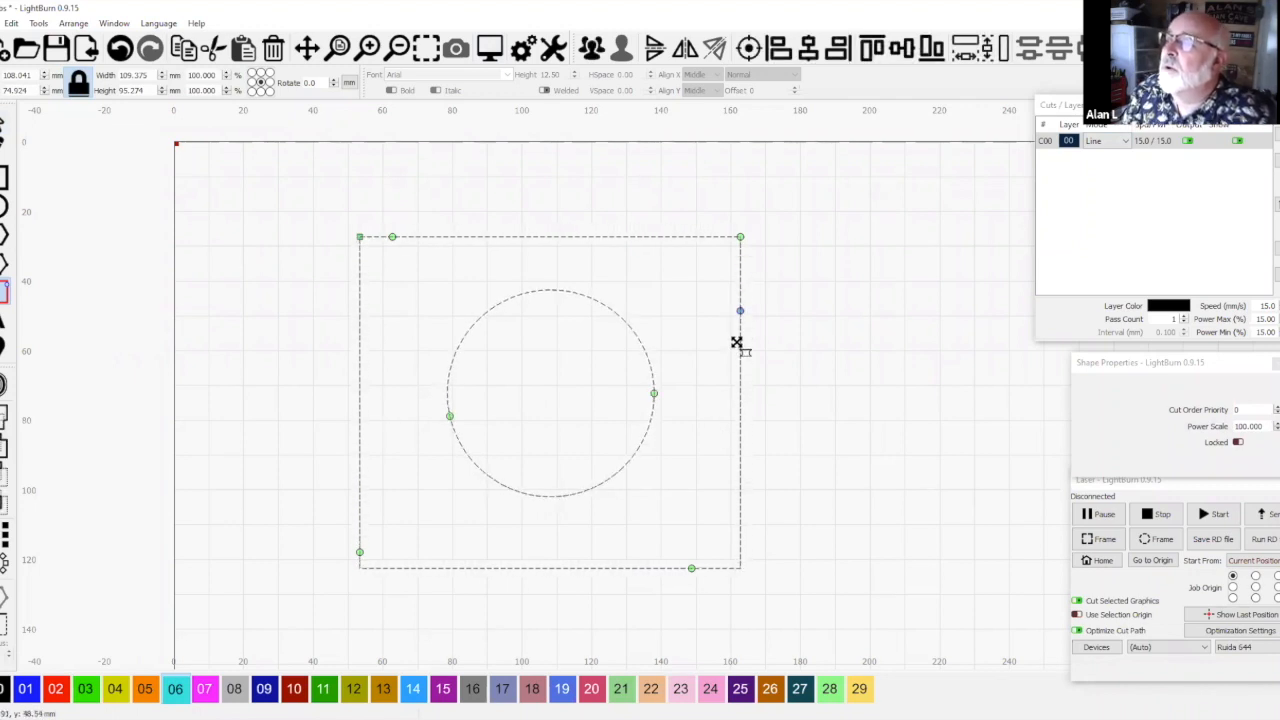
pyautogui.doubleClick(740, 403)
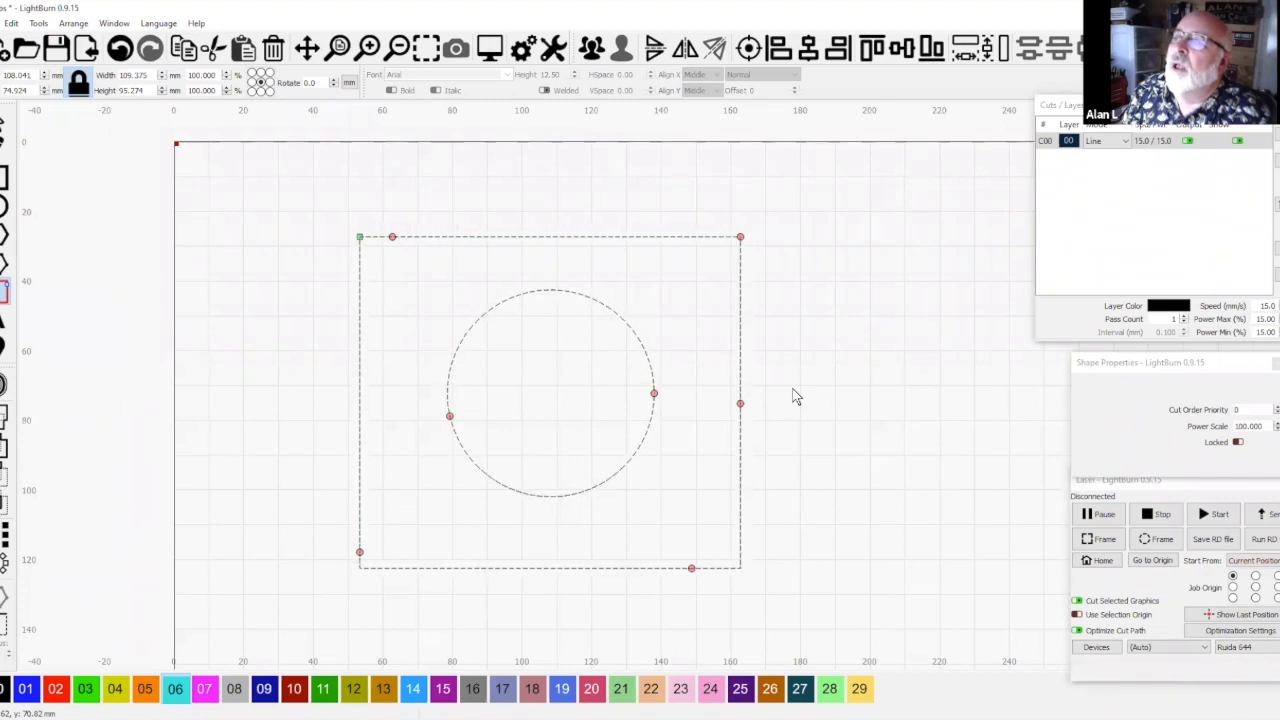
pyautogui.click(1063, 146)
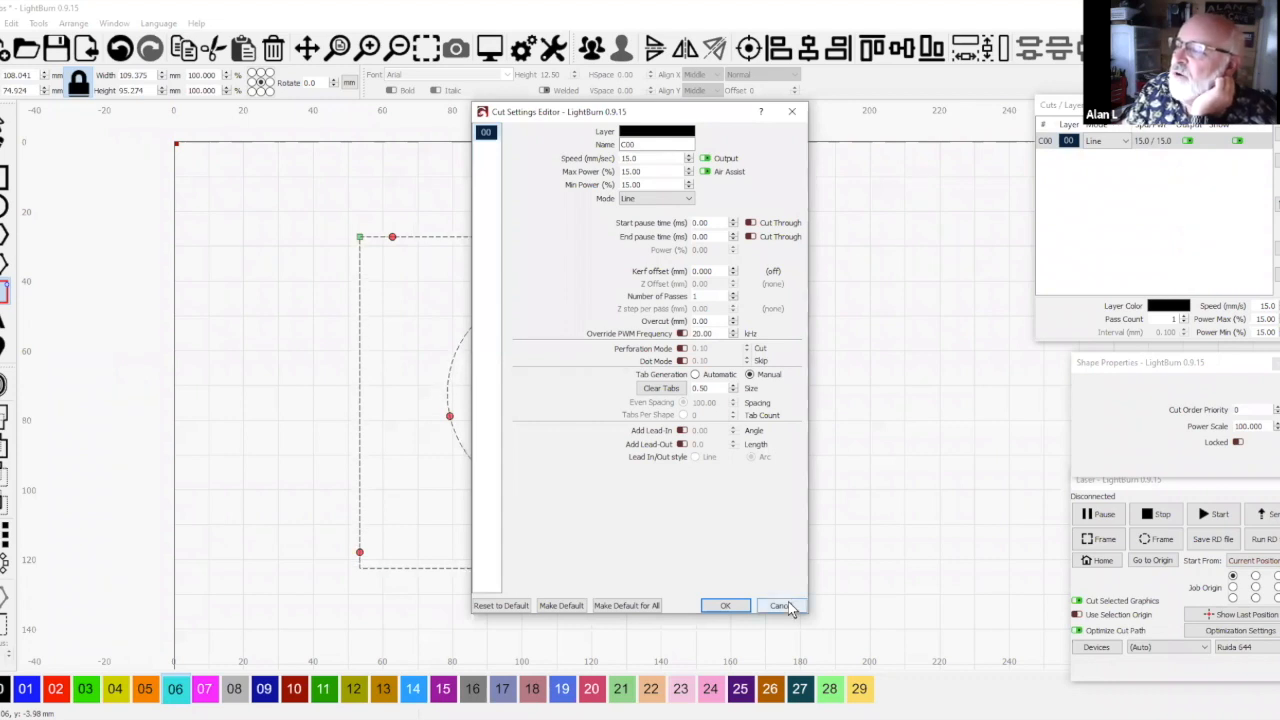
# Draw a rectangle about 35 mm wide and 30 mm high to the right of the large rectangle, on black layer 00
pyautogui.click(4, 179)
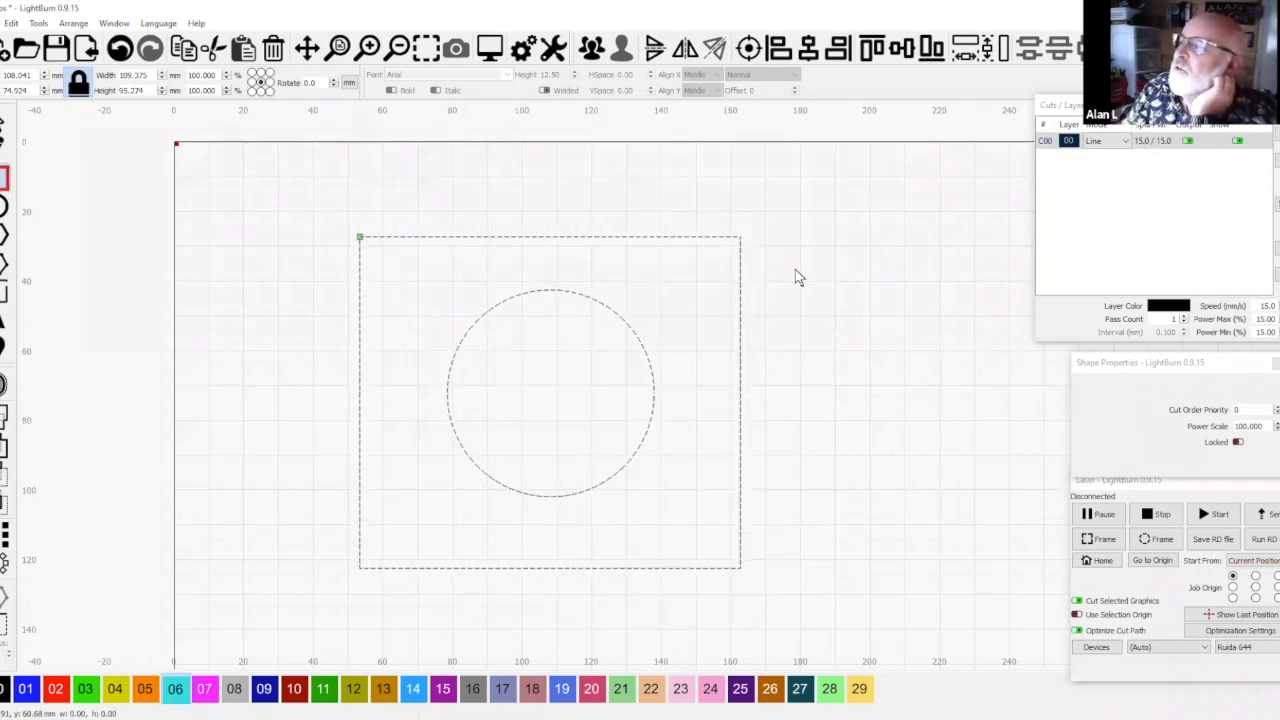
pyautogui.moveTo(796, 269); pyautogui.dragTo(917, 373)
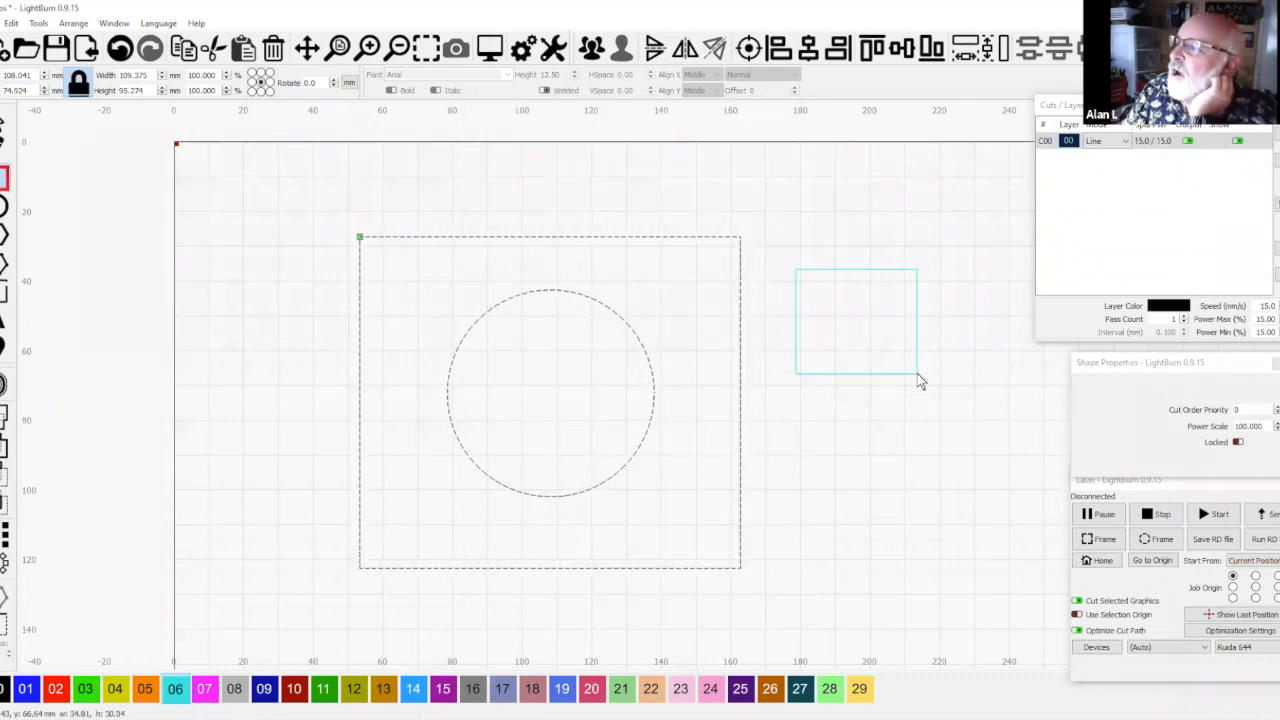
pyautogui.click(3, 690)
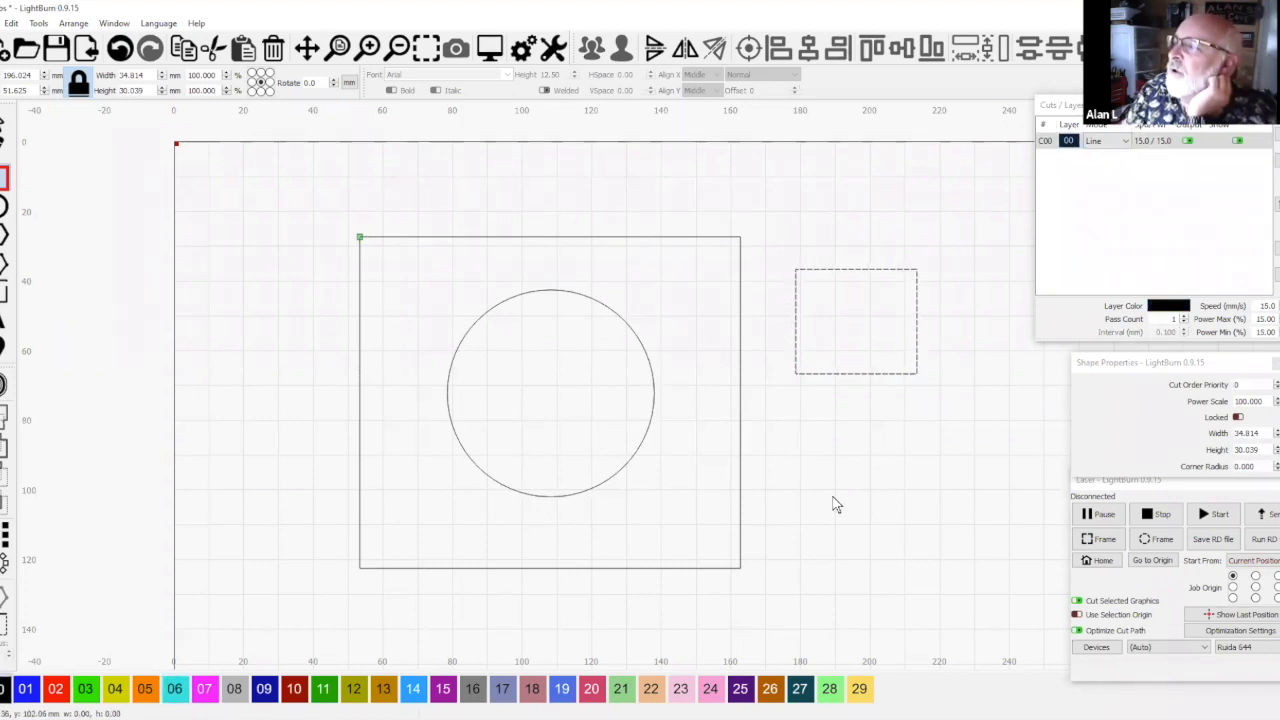
# Place a manual tab on the small rectangle's bottom edge, near its left corner
pyautogui.click(3, 120)
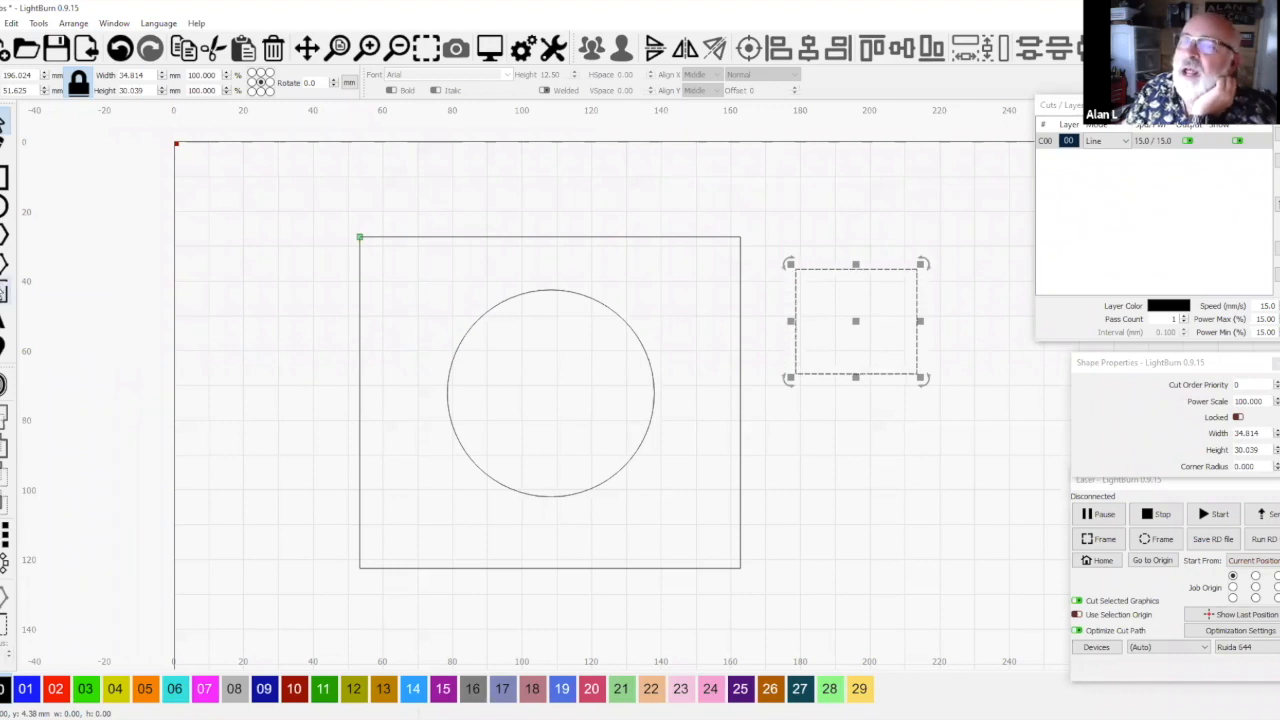
pyautogui.click(3, 290)
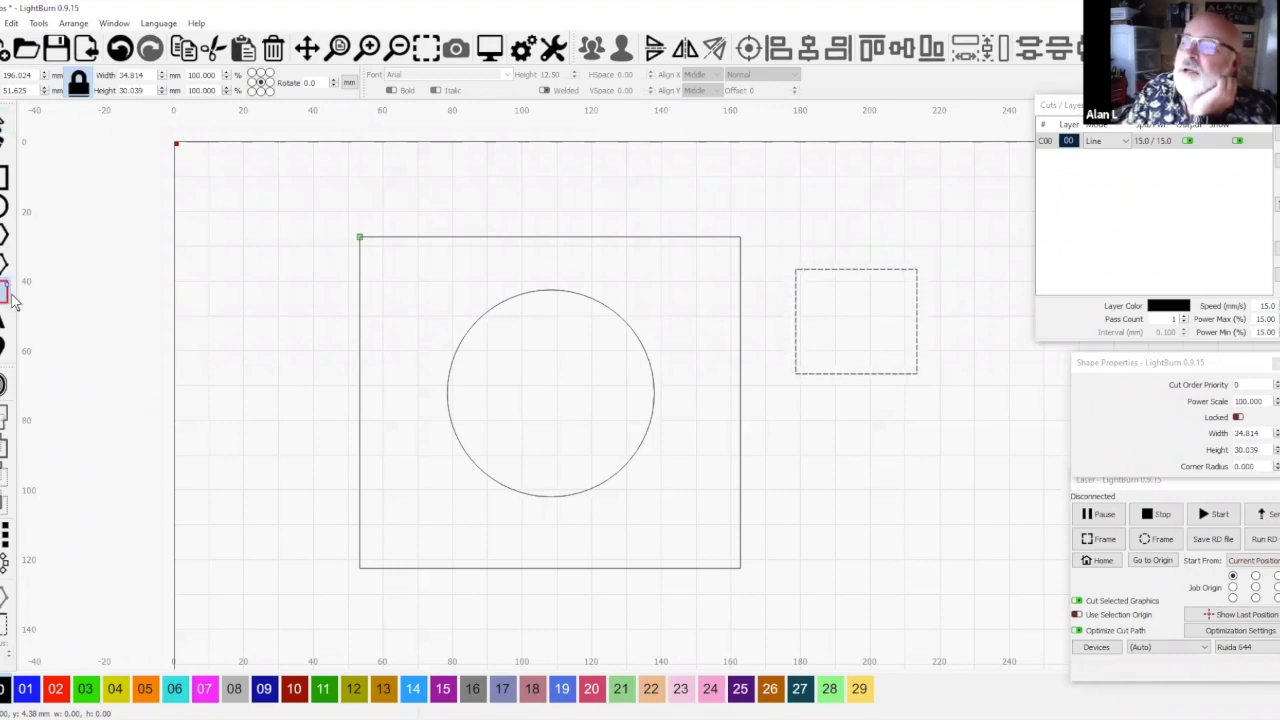
pyautogui.click(806, 374)
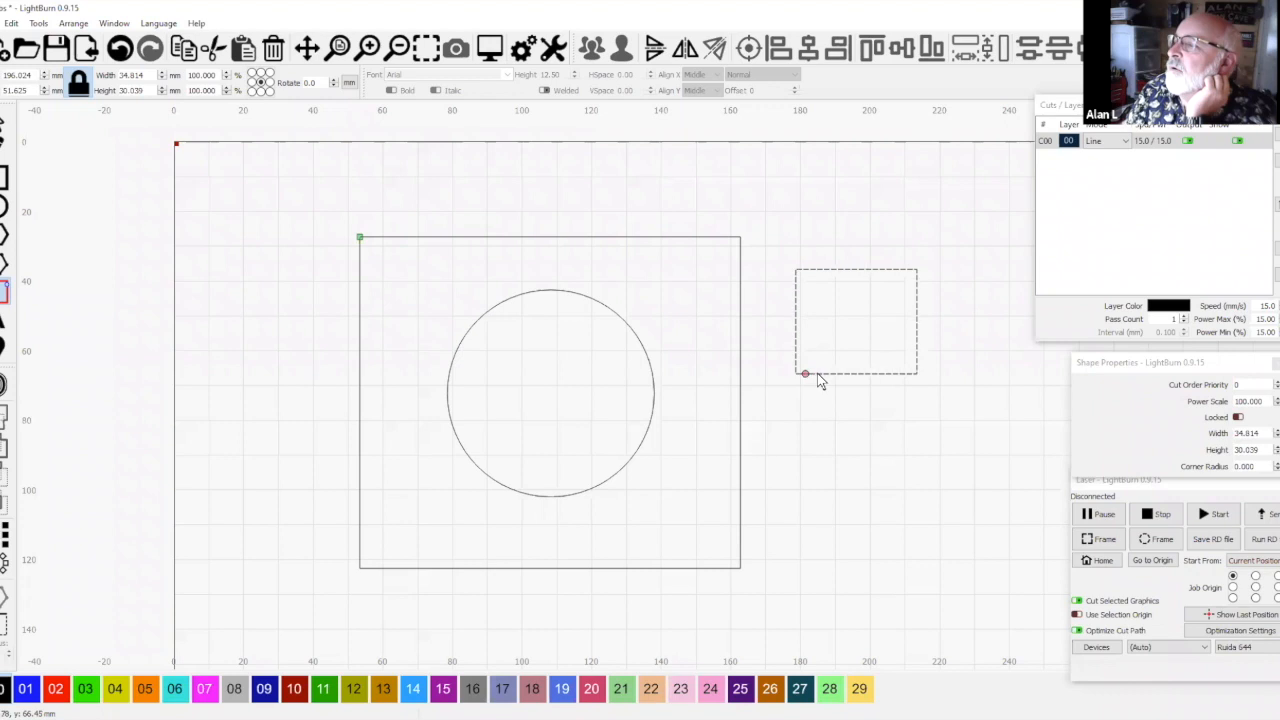
# Check layer C00's tab generation settings, and compare the tabs on the large and small rectangles
pyautogui.click(1071, 146)
pyautogui.doubleClick(1070, 145)
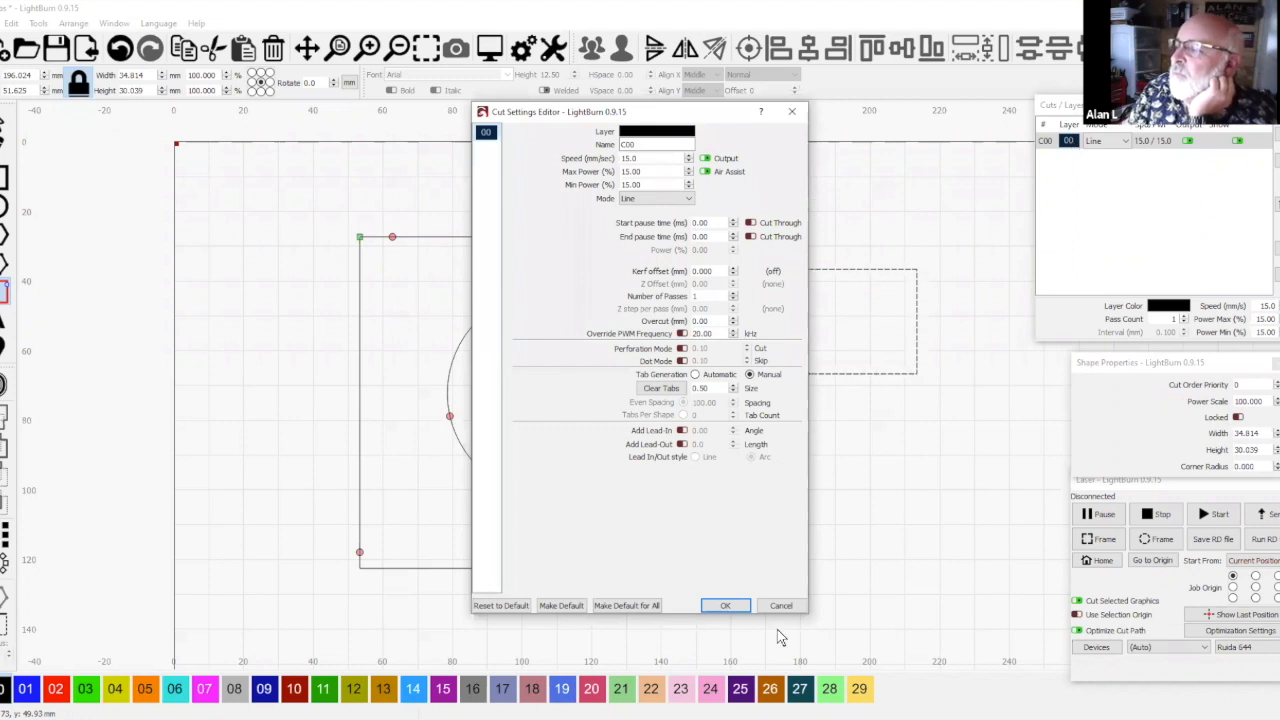
pyautogui.click(733, 607)
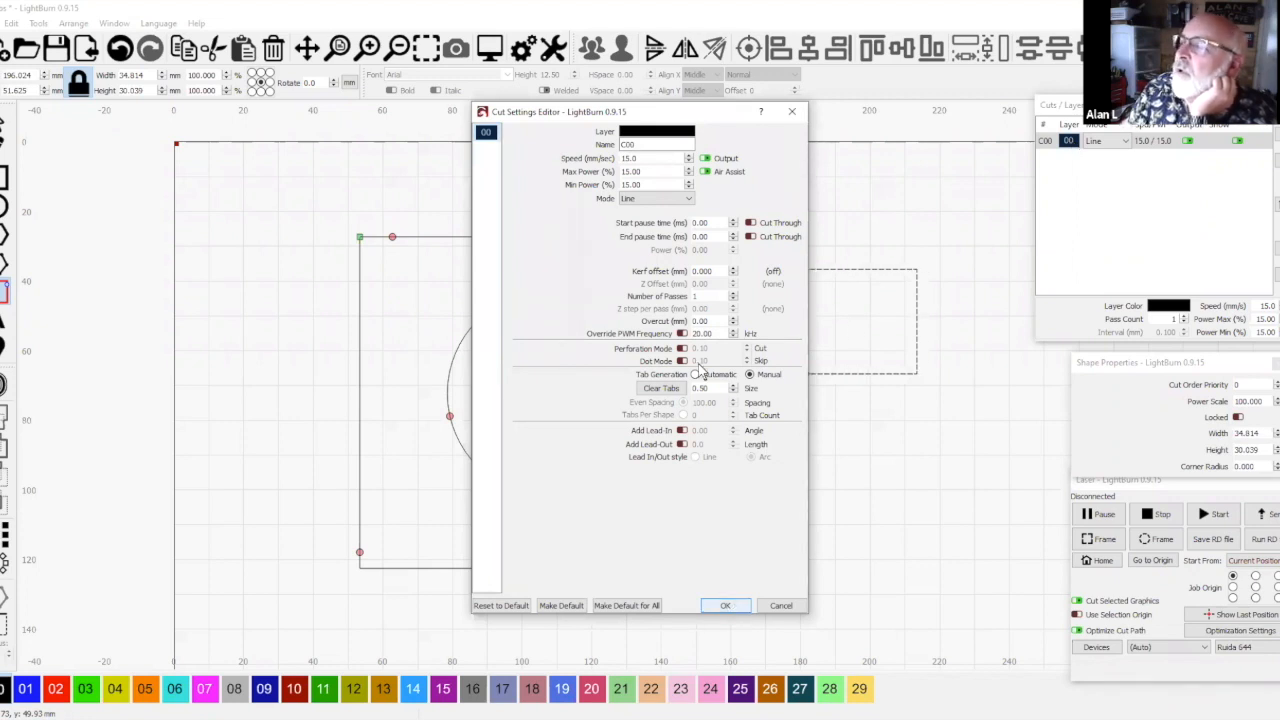
pyautogui.click(742, 381)
pyautogui.click(742, 378)
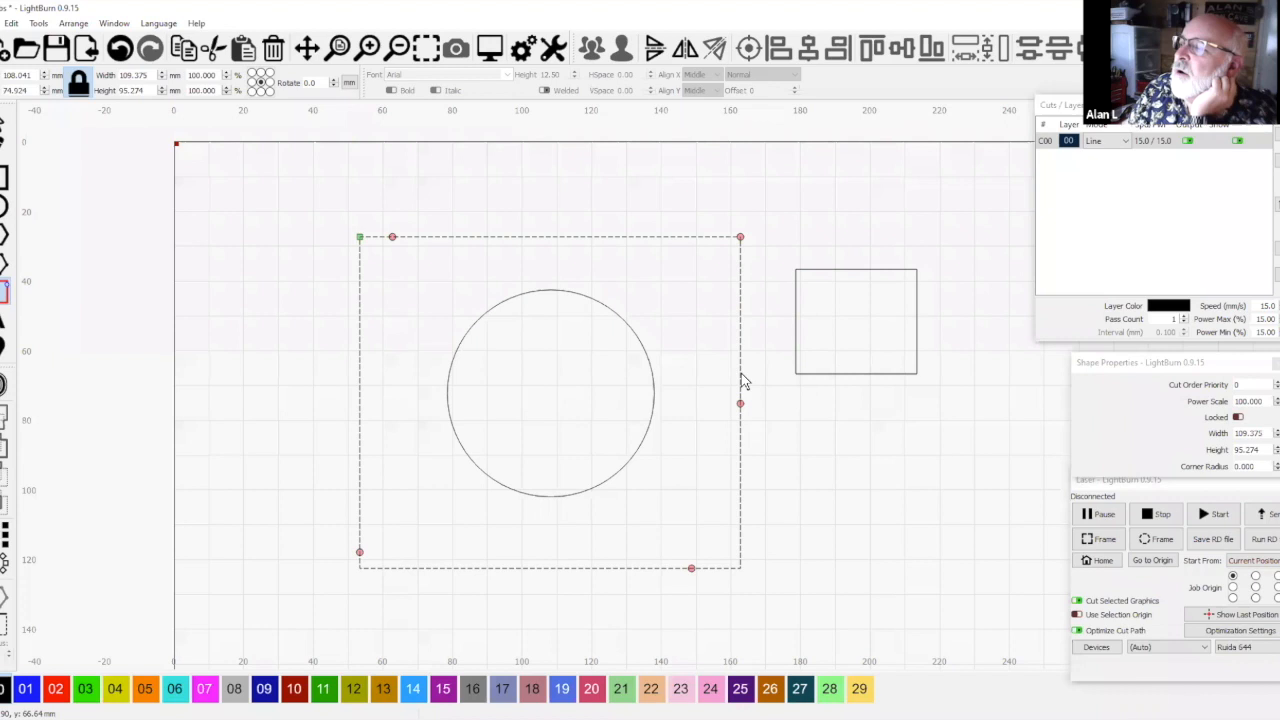
pyautogui.click(797, 349)
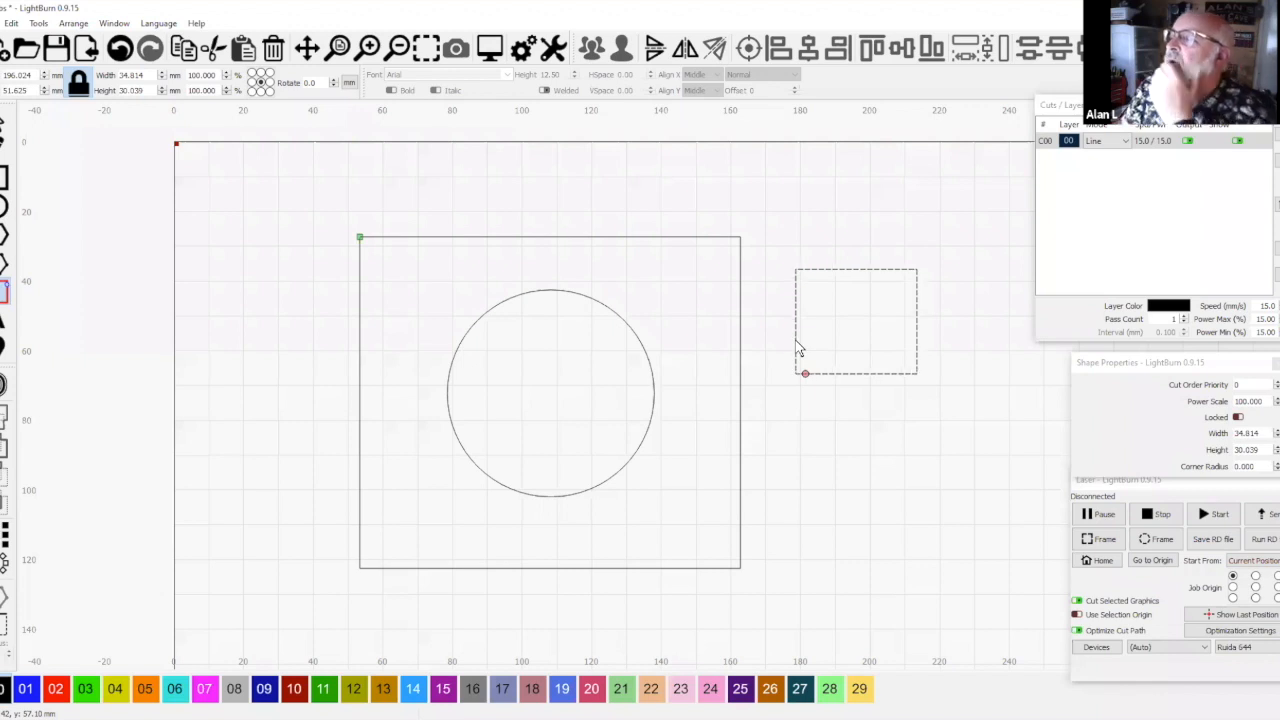
pyautogui.doubleClick(1072, 146)
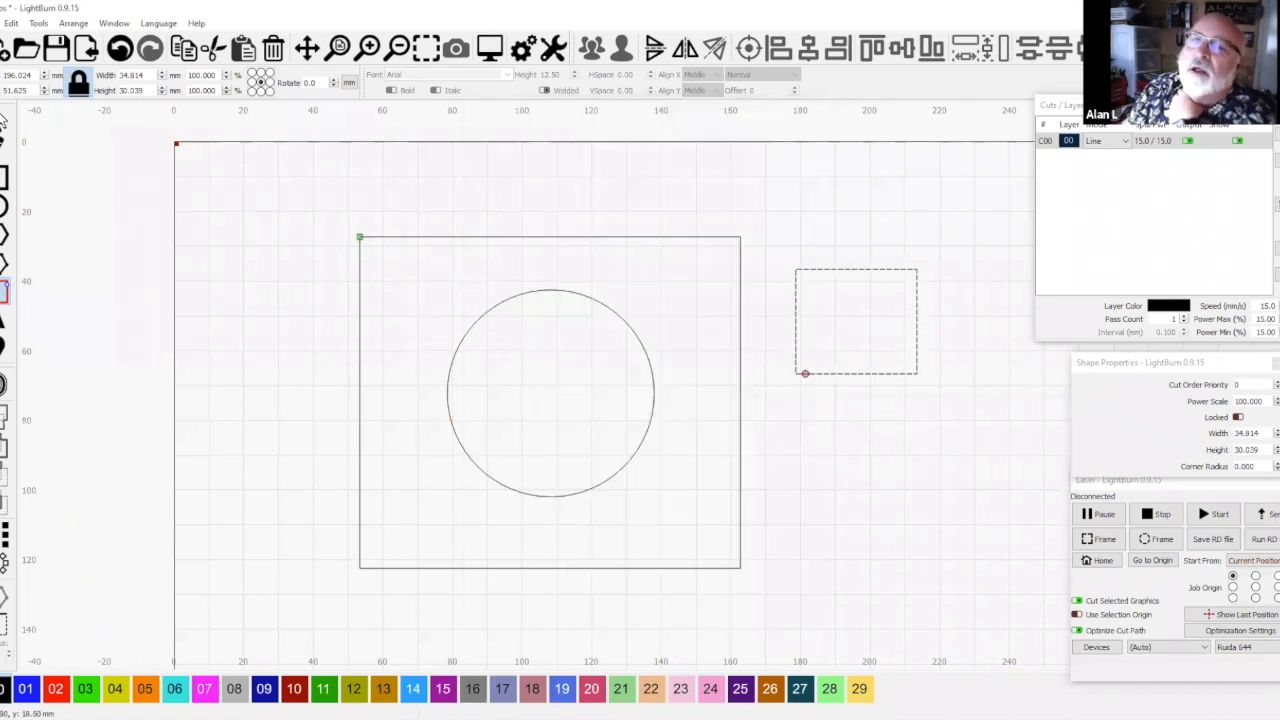
# Resize the small rectangle with the Select tool to about 65 mm wide and 89 mm high, and deselect it
pyautogui.click(2, 118)
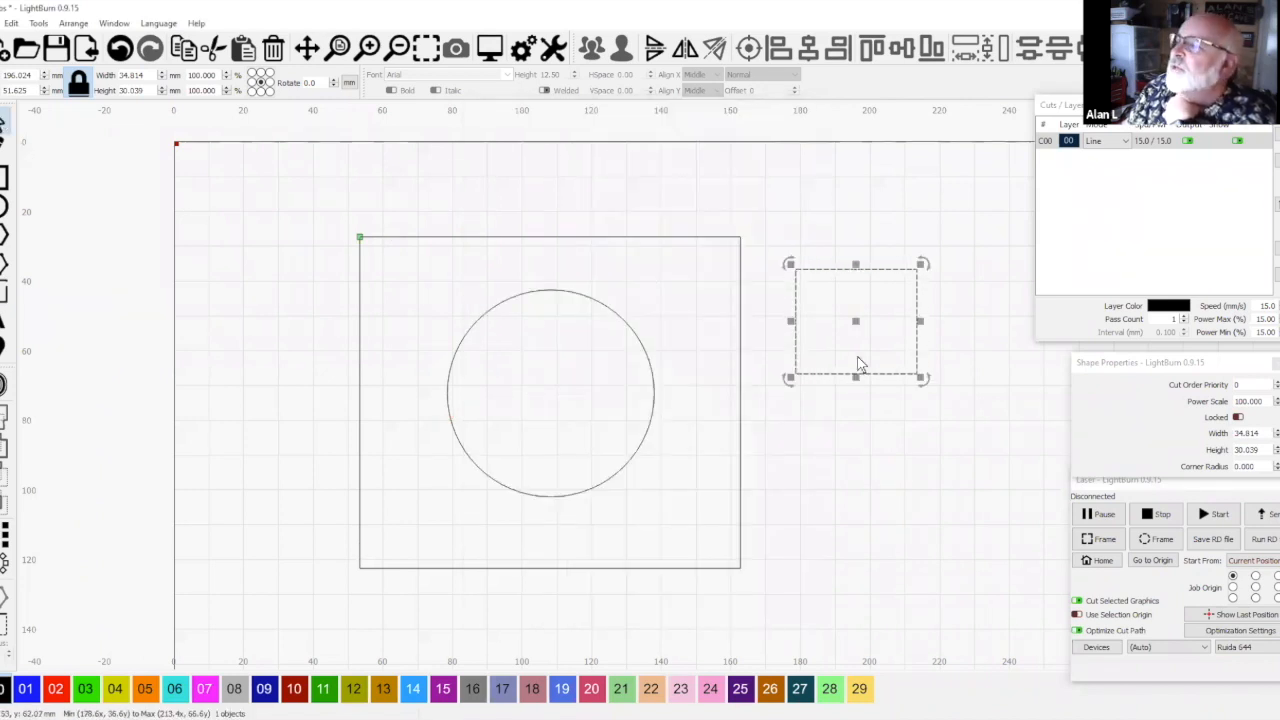
pyautogui.moveTo(855, 379); pyautogui.dragTo(852, 579)
pyautogui.moveTo(920, 423); pyautogui.dragTo(1022, 420)
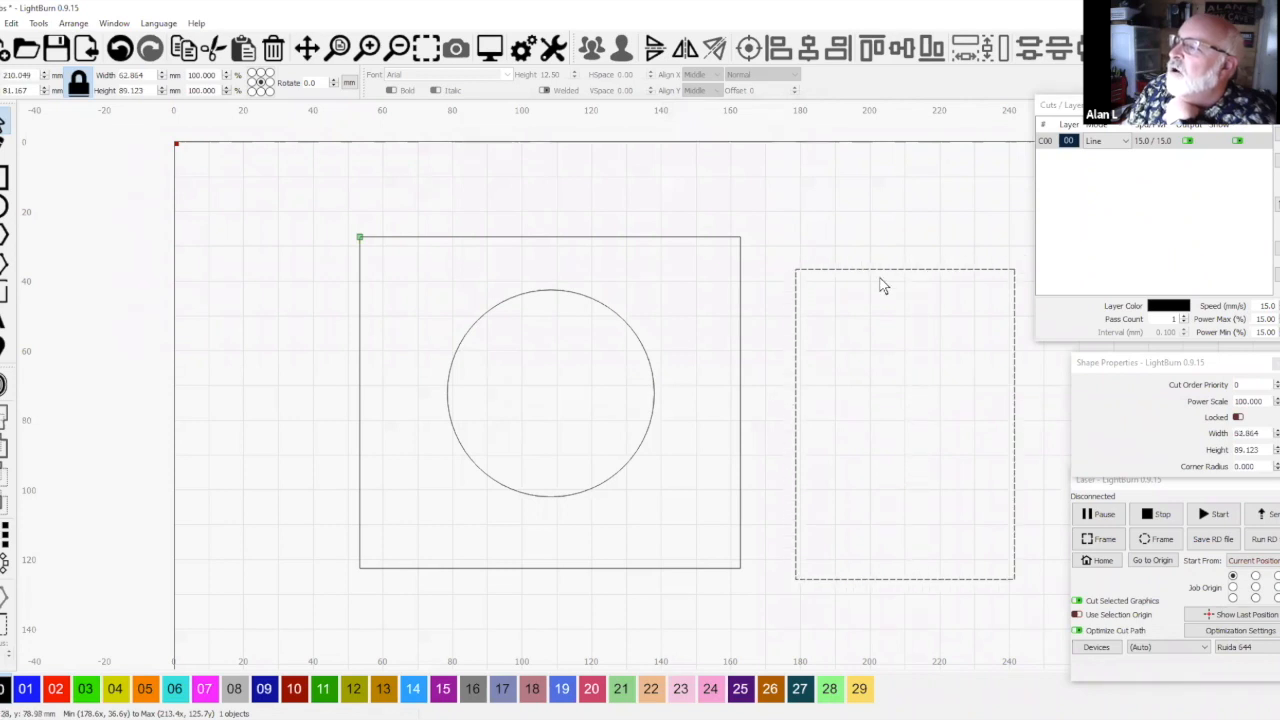
pyautogui.click(298, 400)
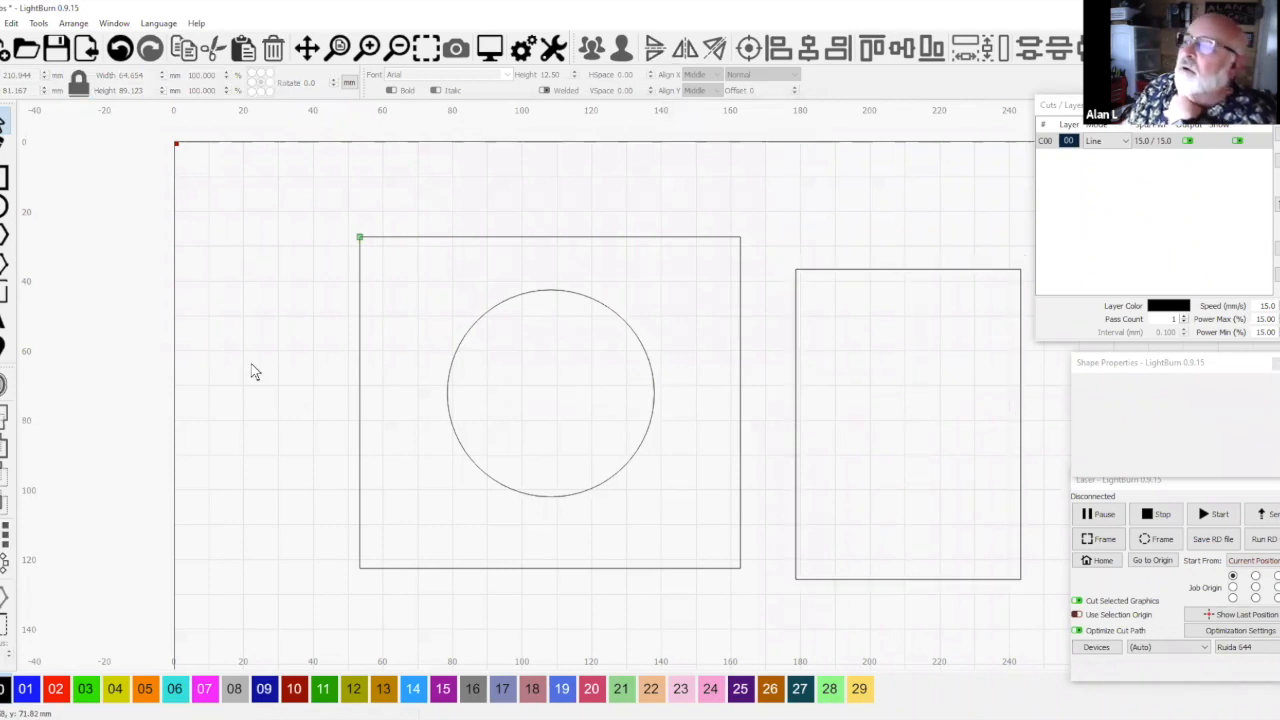
# Preview the cut of the resized rectangle, examine its edges and corners for tab gaps, and close the preview
pyautogui.click(797, 381)
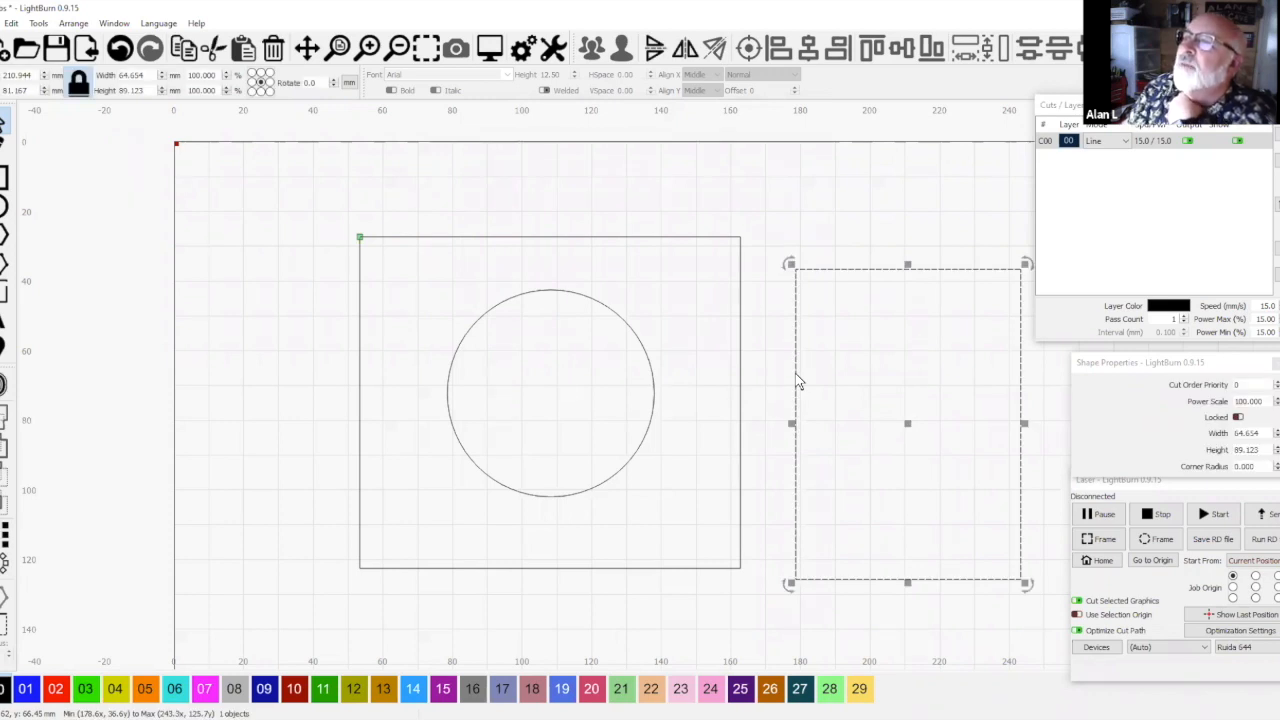
pyautogui.hotkey('alt', 'p')
pyautogui.scroll(3, 727, 238)
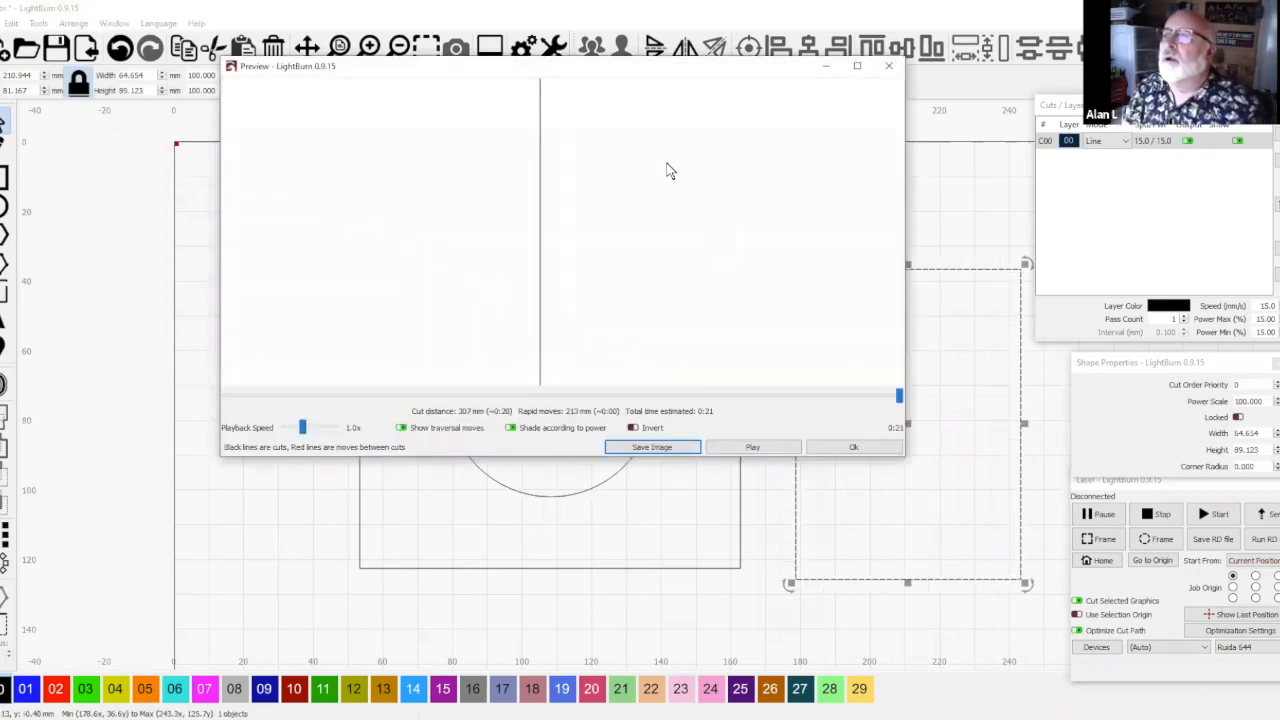
pyautogui.scroll(1, 651, 149)
pyautogui.scroll(-1, 510, 258)
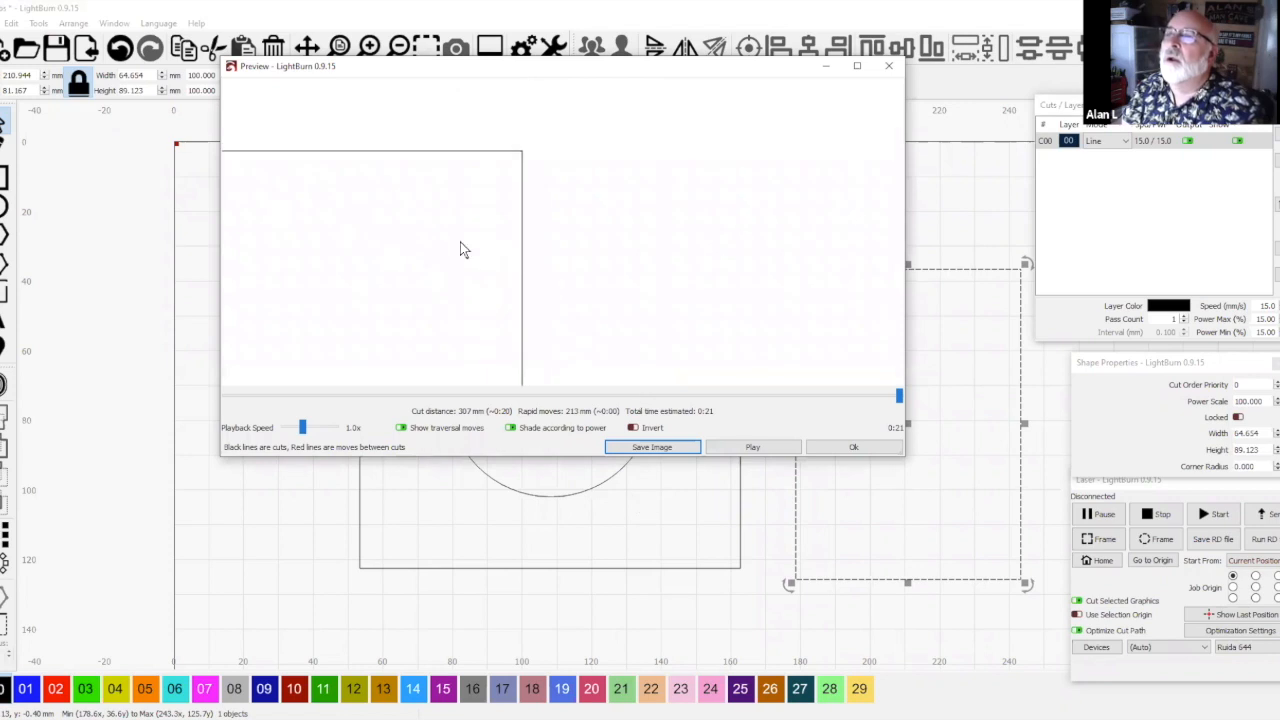
pyautogui.scroll(1, 646, 126)
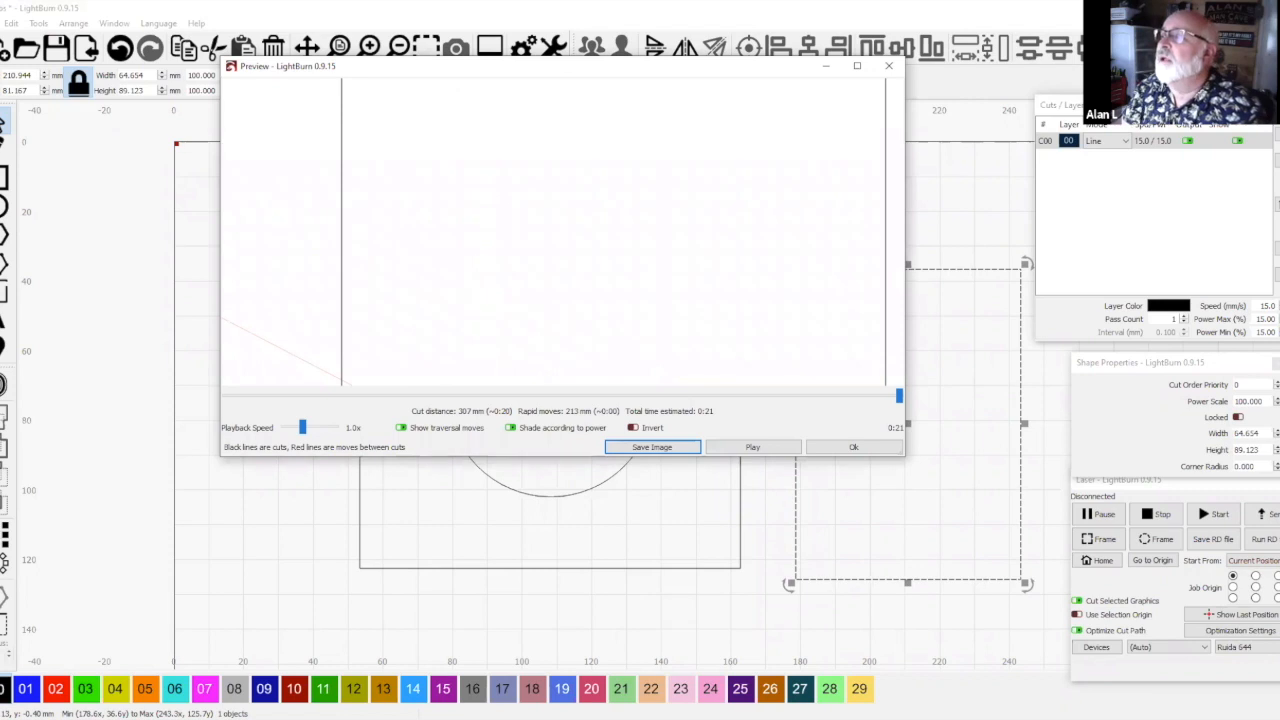
pyautogui.moveTo(860, 375); pyautogui.dragTo(606, 89)
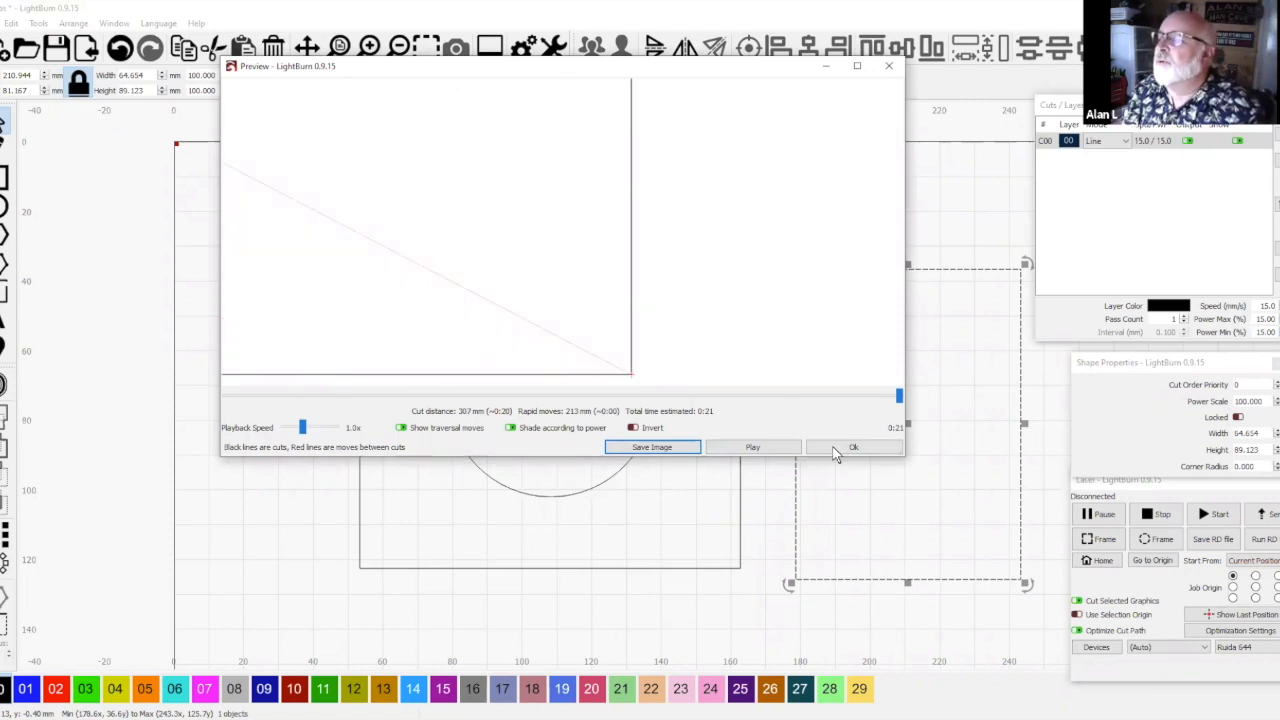
pyautogui.press('Escape')
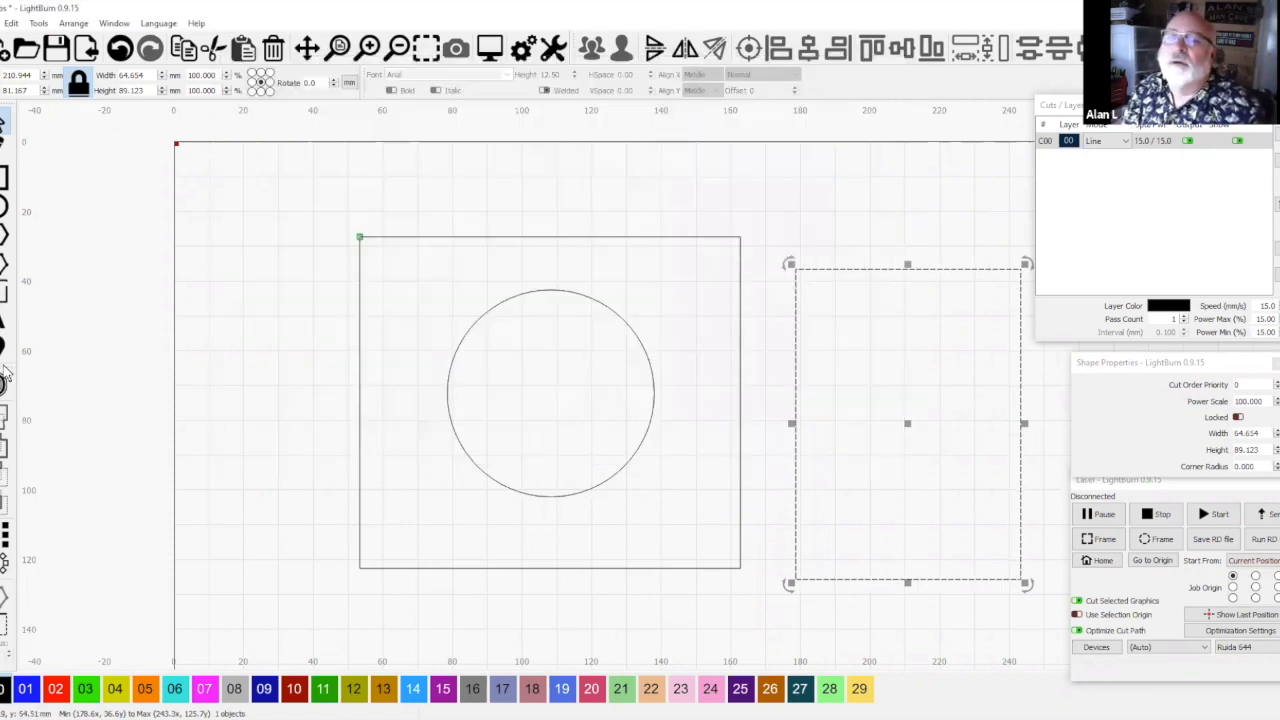
# Place one manual tab near the middle of each of the right rectangle's four sides with the Tab tool
pyautogui.click(5, 291)
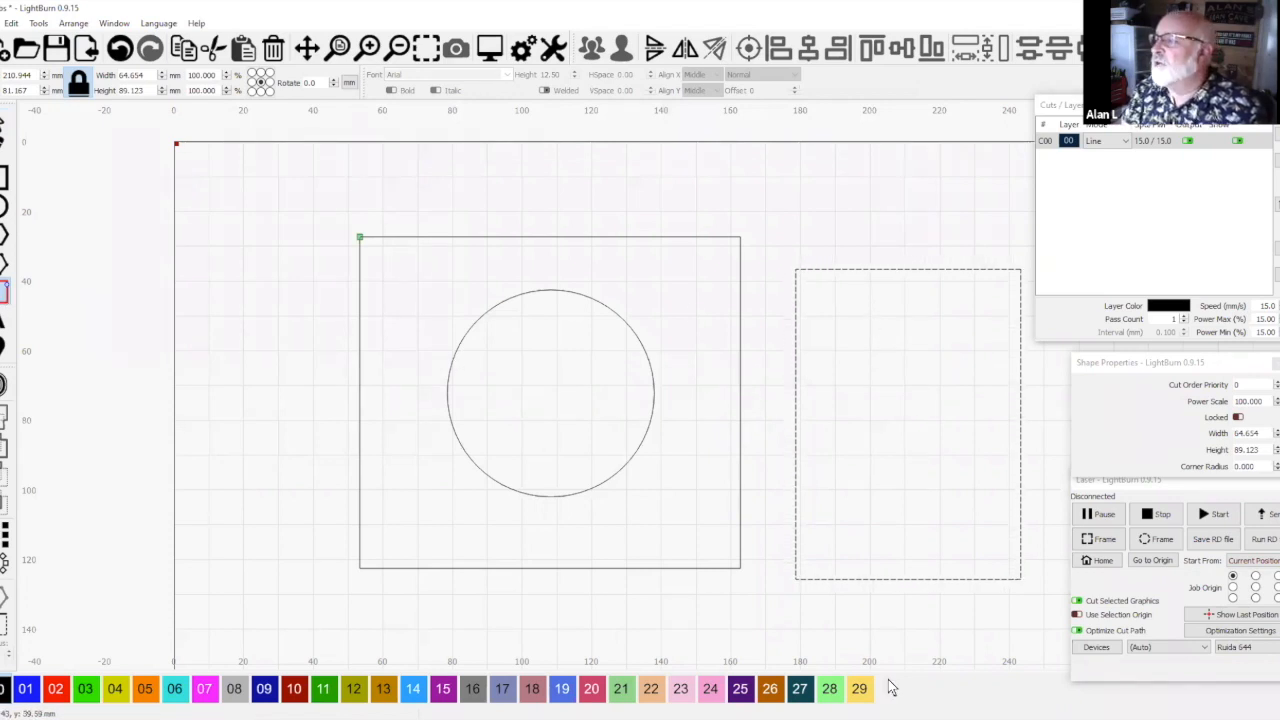
pyautogui.click(903, 270)
pyautogui.click(795, 430)
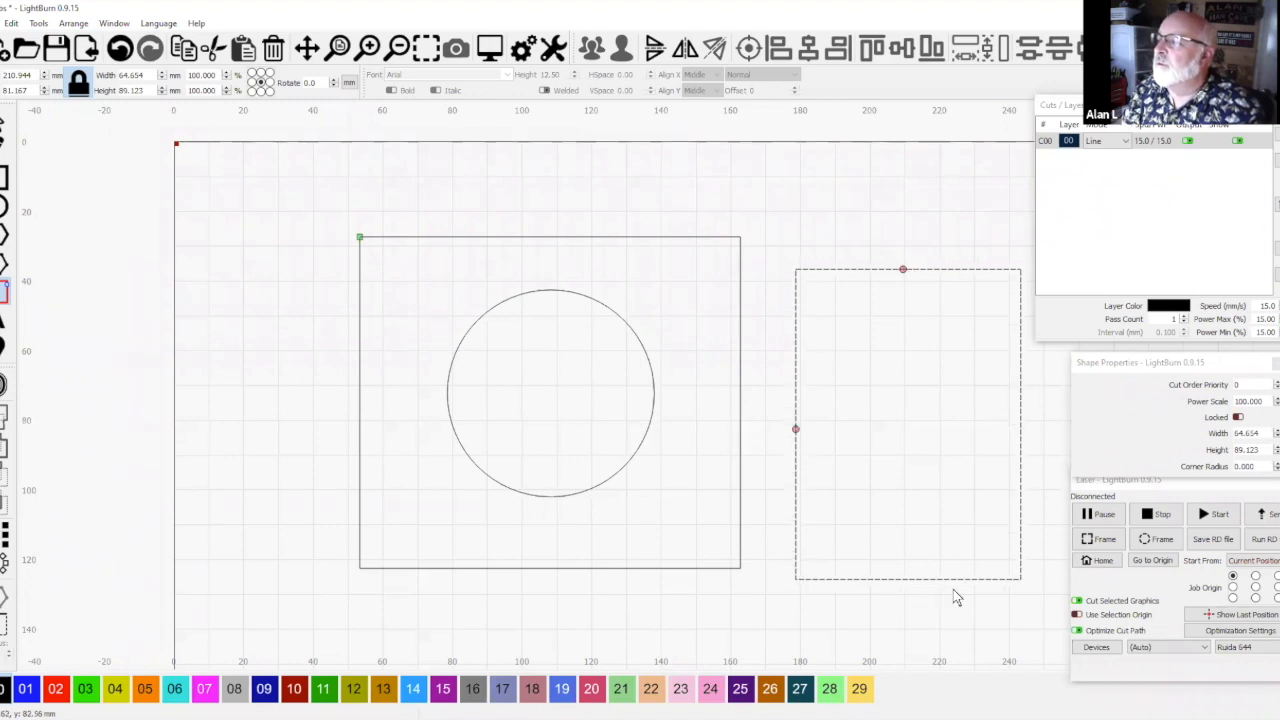
pyautogui.click(910, 579)
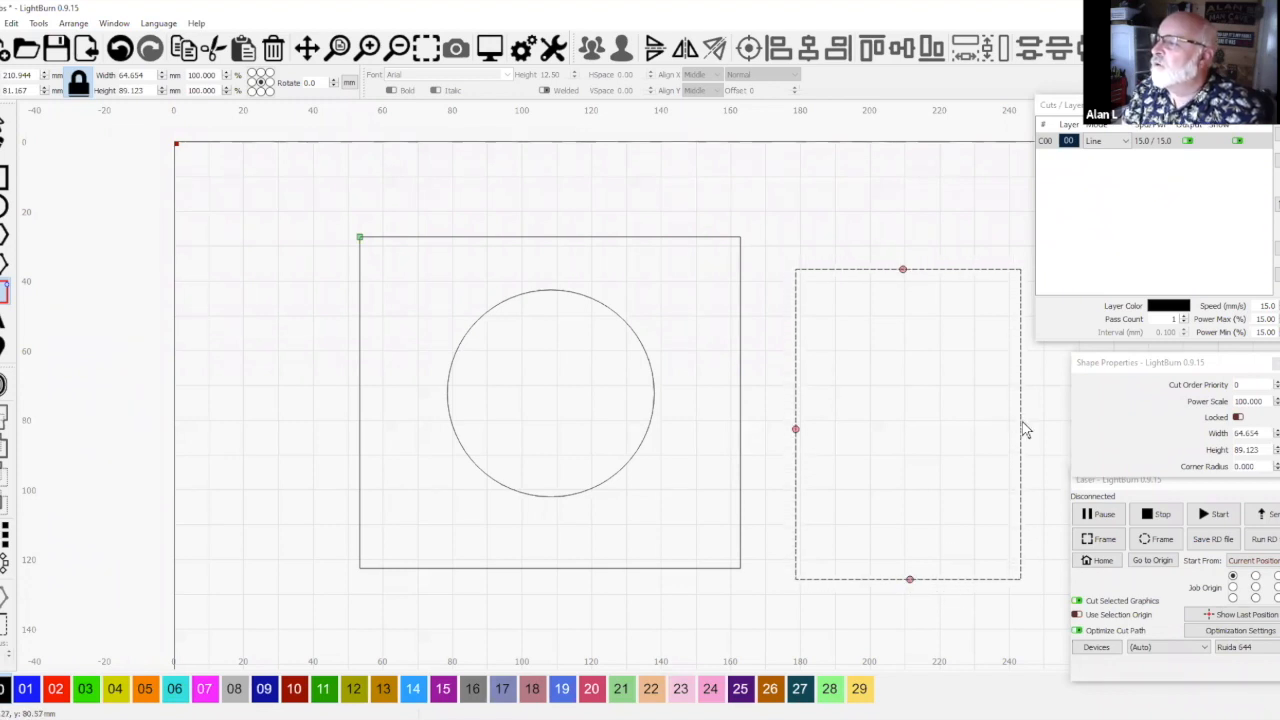
pyautogui.click(1021, 423)
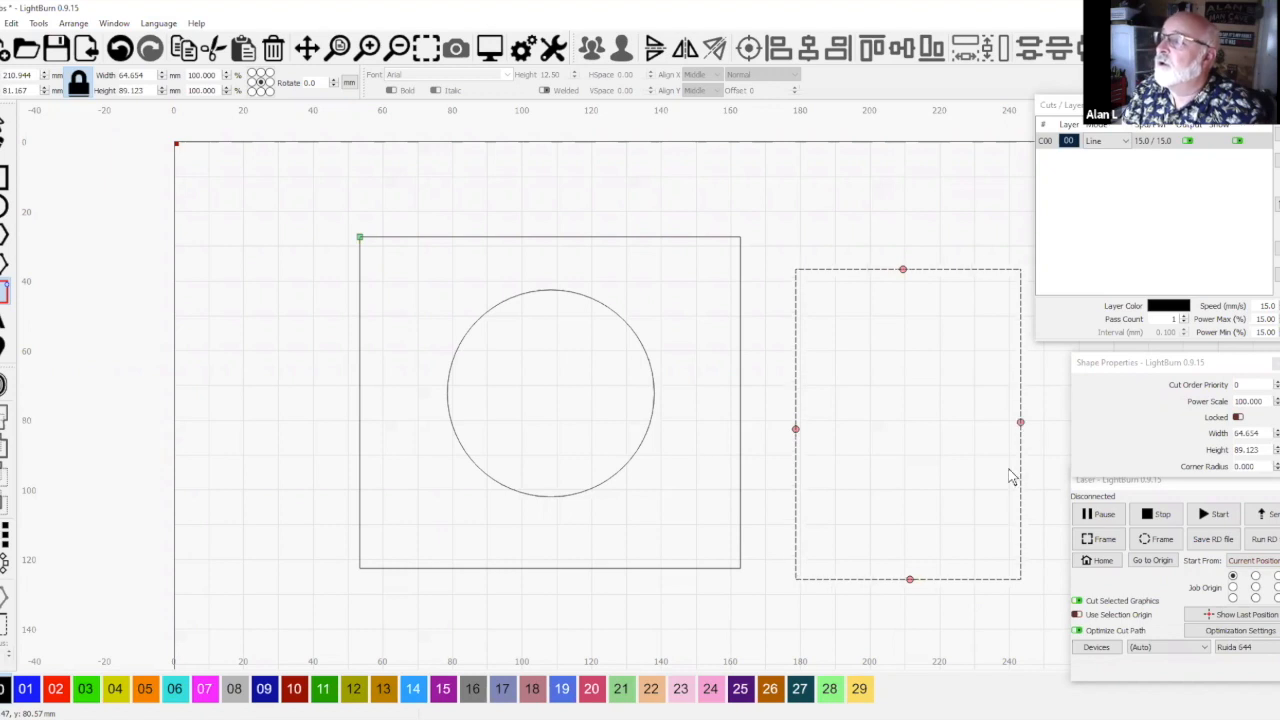
# Slide the tab on the right rectangle's left side down and back up to slightly above mid-side
pyautogui.moveTo(796, 402)
pyautogui.mouseDown()
pyautogui.moveTo(796, 306)
pyautogui.moveTo(796, 443)
pyautogui.mouseUp()
pyautogui.click(796, 442)
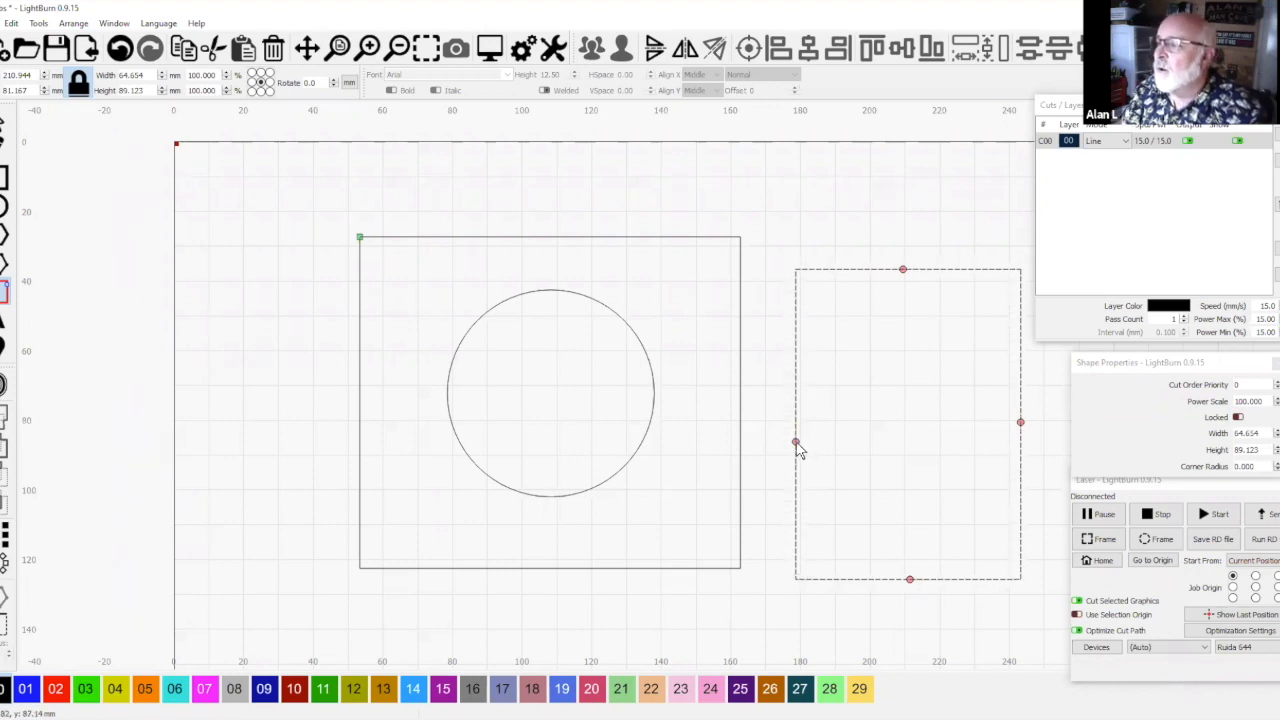
pyautogui.click(796, 389)
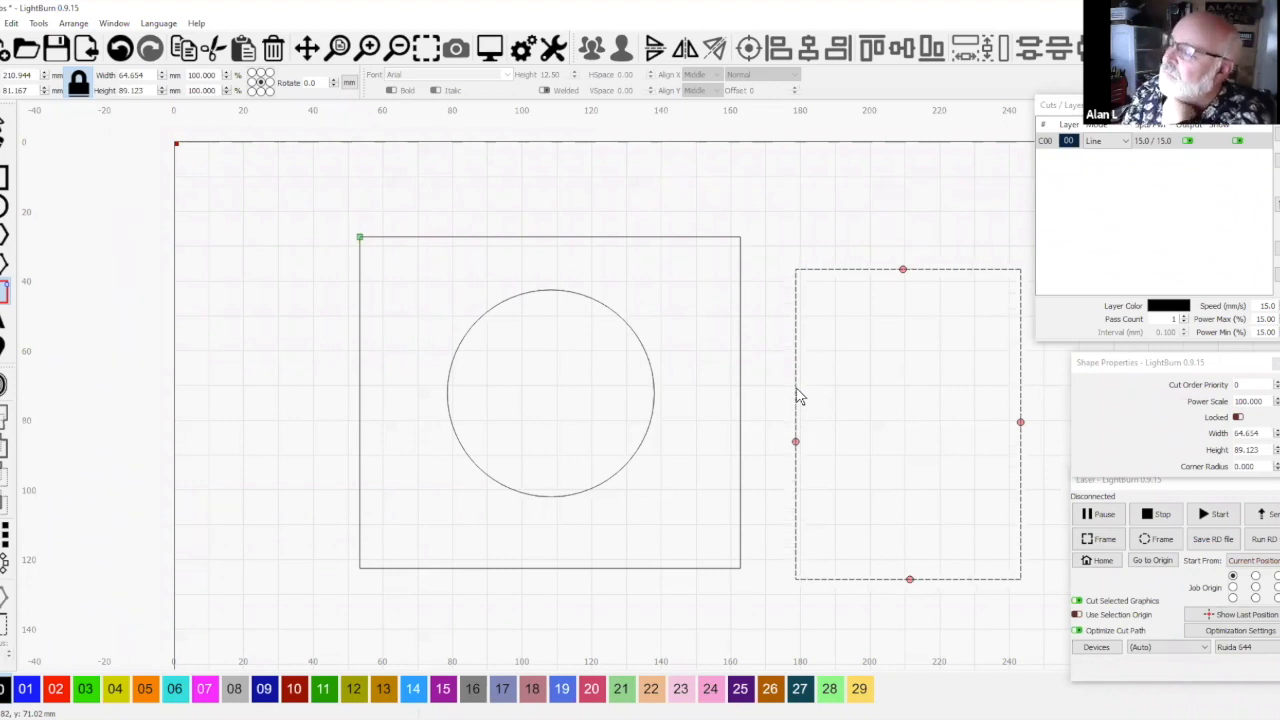
pyautogui.moveTo(796, 442); pyautogui.dragTo(797, 404)
# Redistribute the right rectangle's tabs: add tabs on its upper left, top and upper right edges, and remove the mid-left tab
pyautogui.click(793, 338)
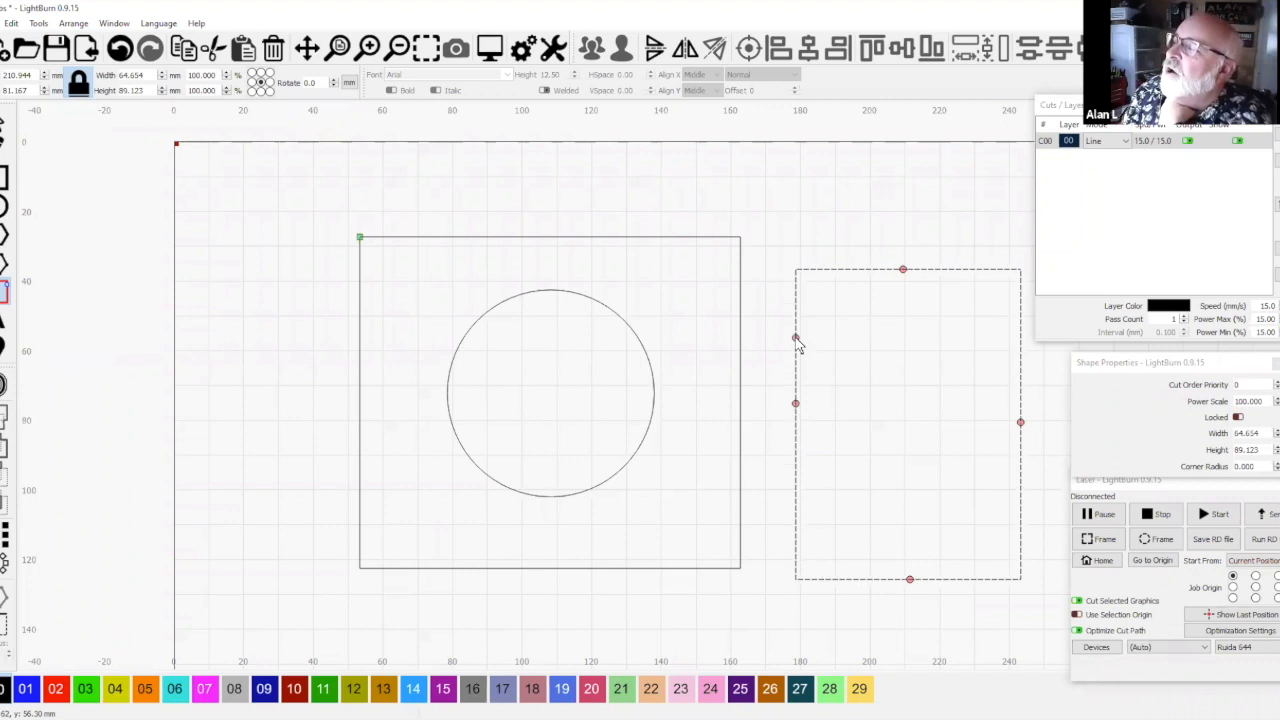
pyautogui.click(834, 269)
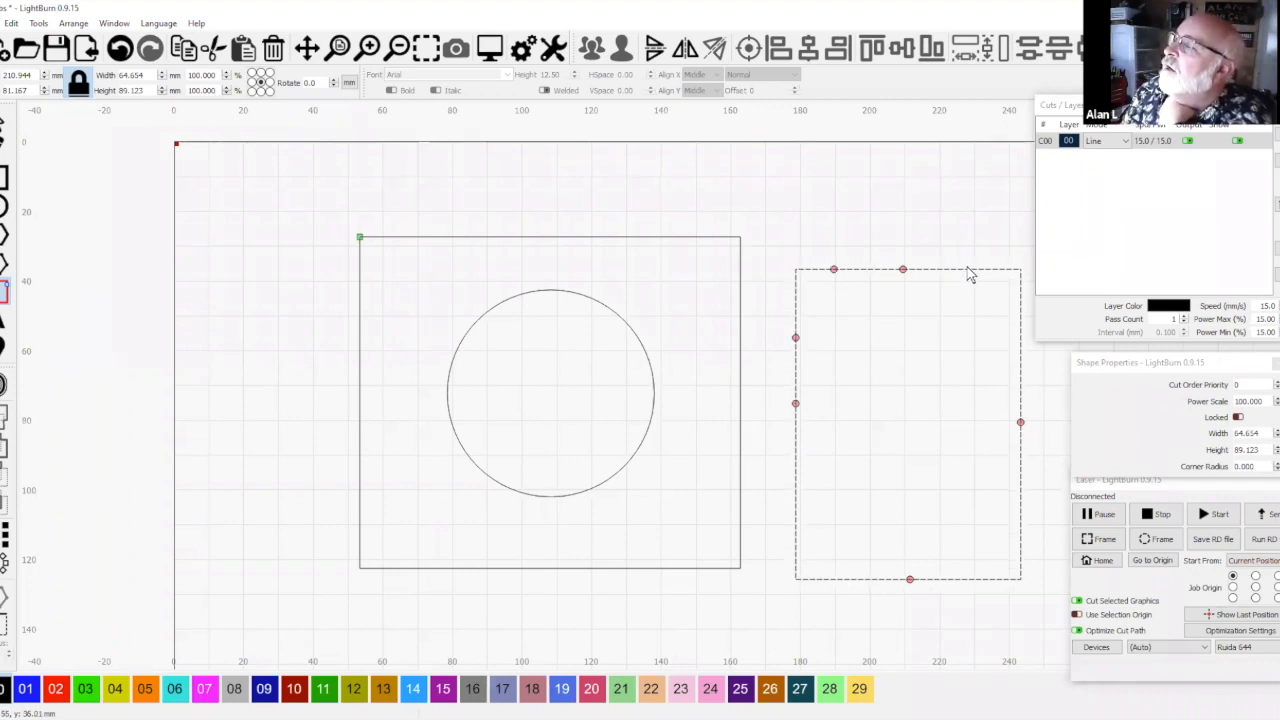
pyautogui.click(1021, 342)
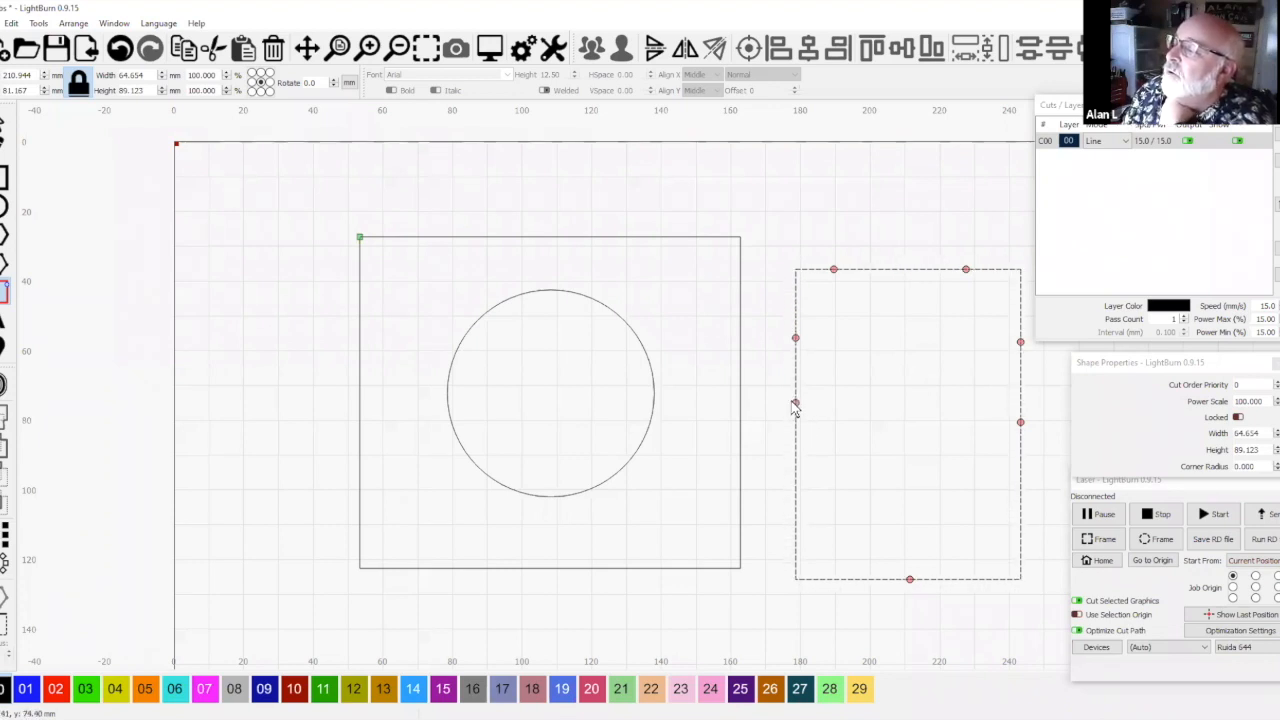
pyautogui.click(797, 406)
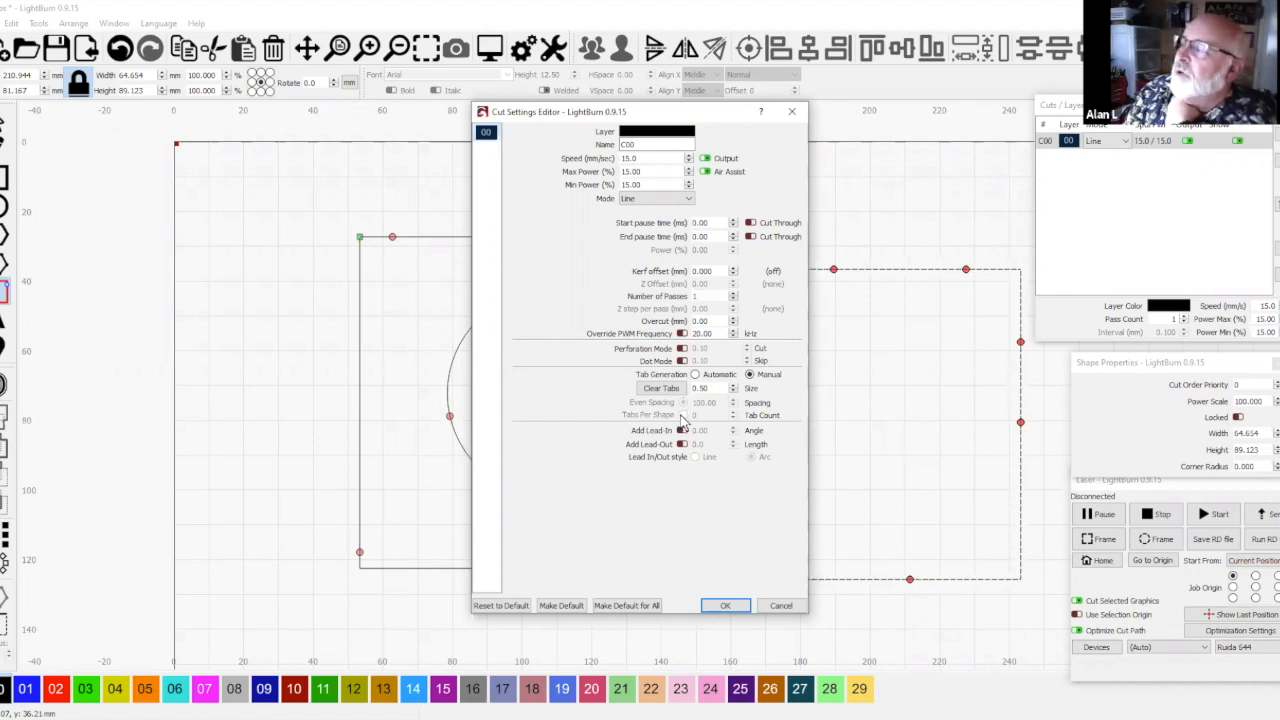
# Switch layer C00 to automatic tabs with 4 tabs per shape, and compare them with even spacing at 100
pyautogui.click(730, 377)
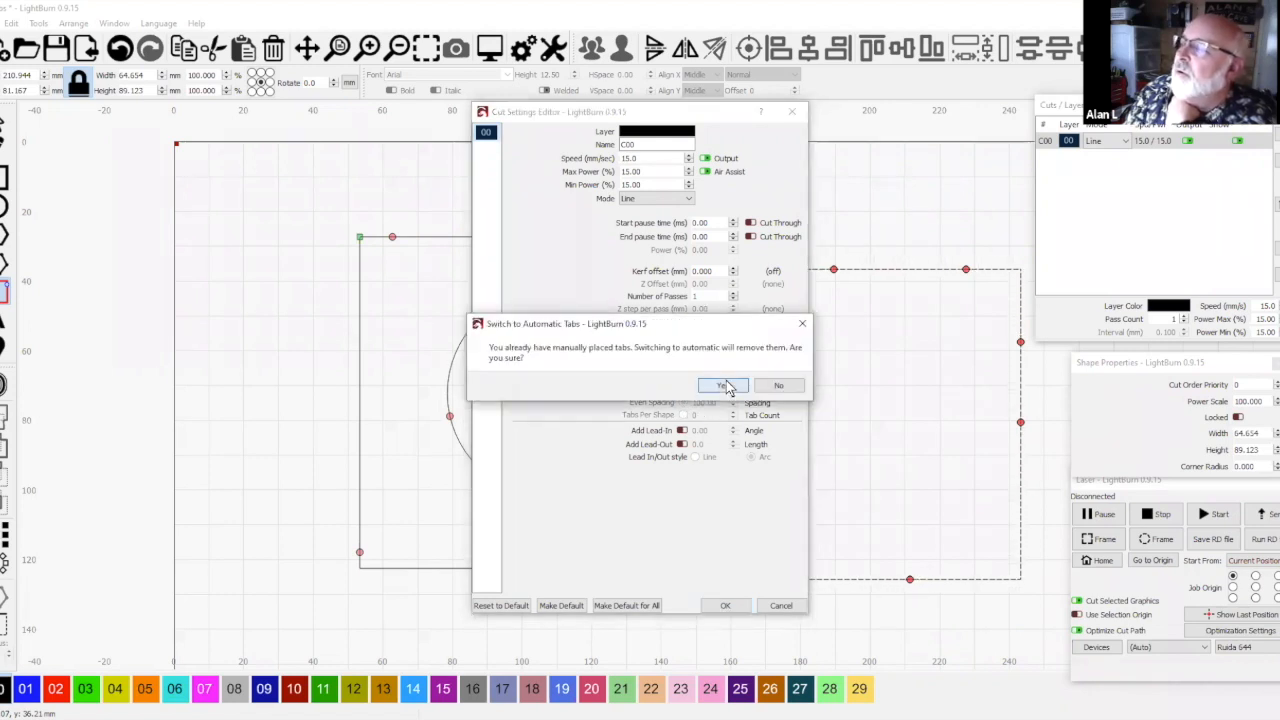
pyautogui.click(726, 386)
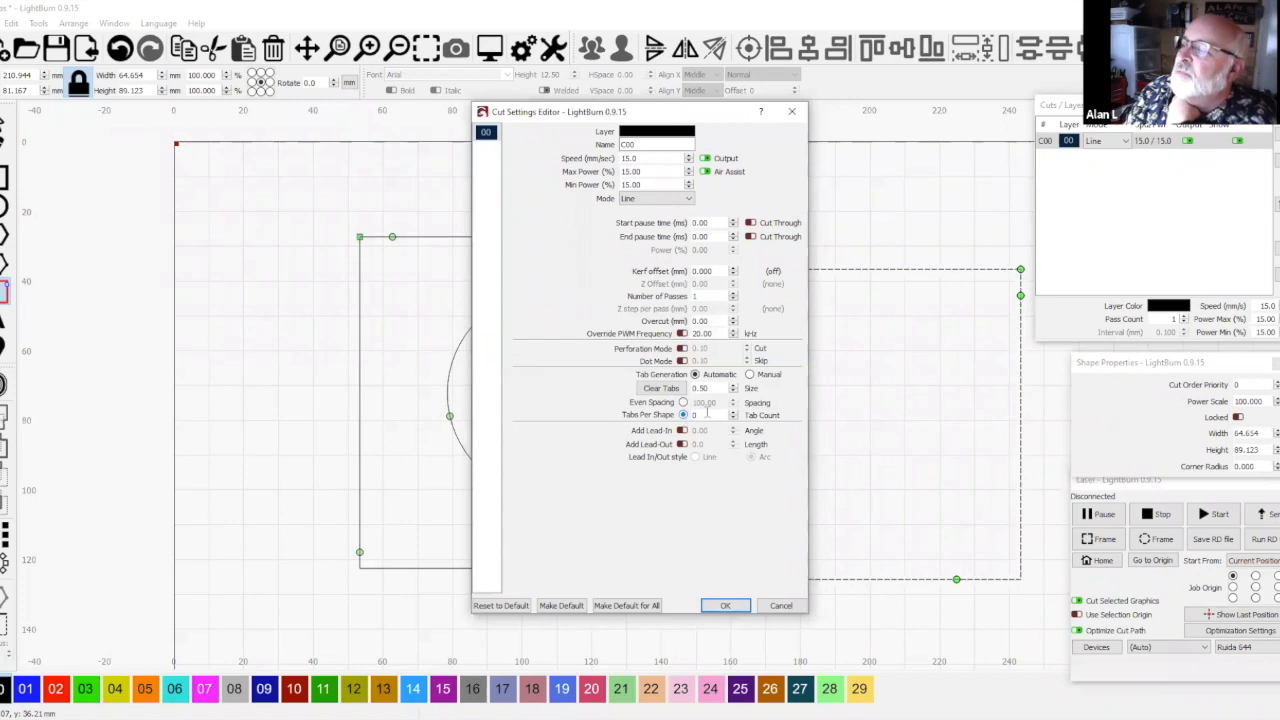
pyautogui.click(683, 415)
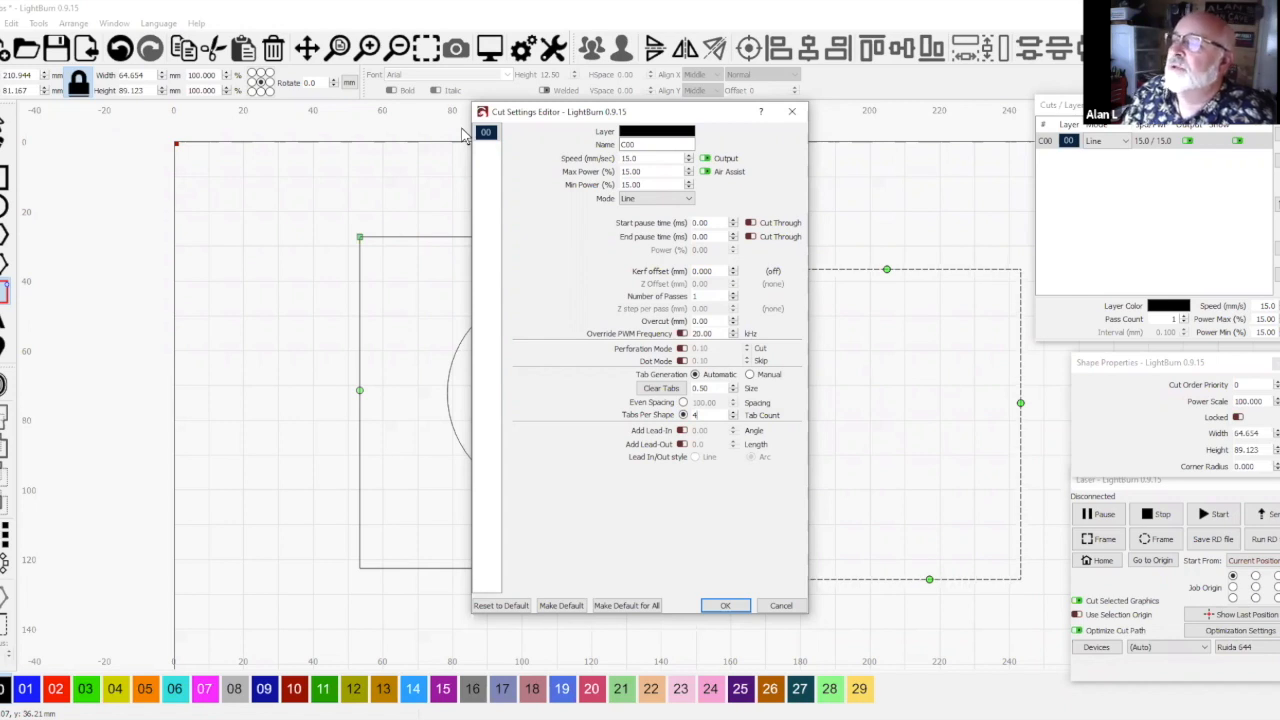
pyautogui.moveTo(525, 111); pyautogui.dragTo(0, 93)
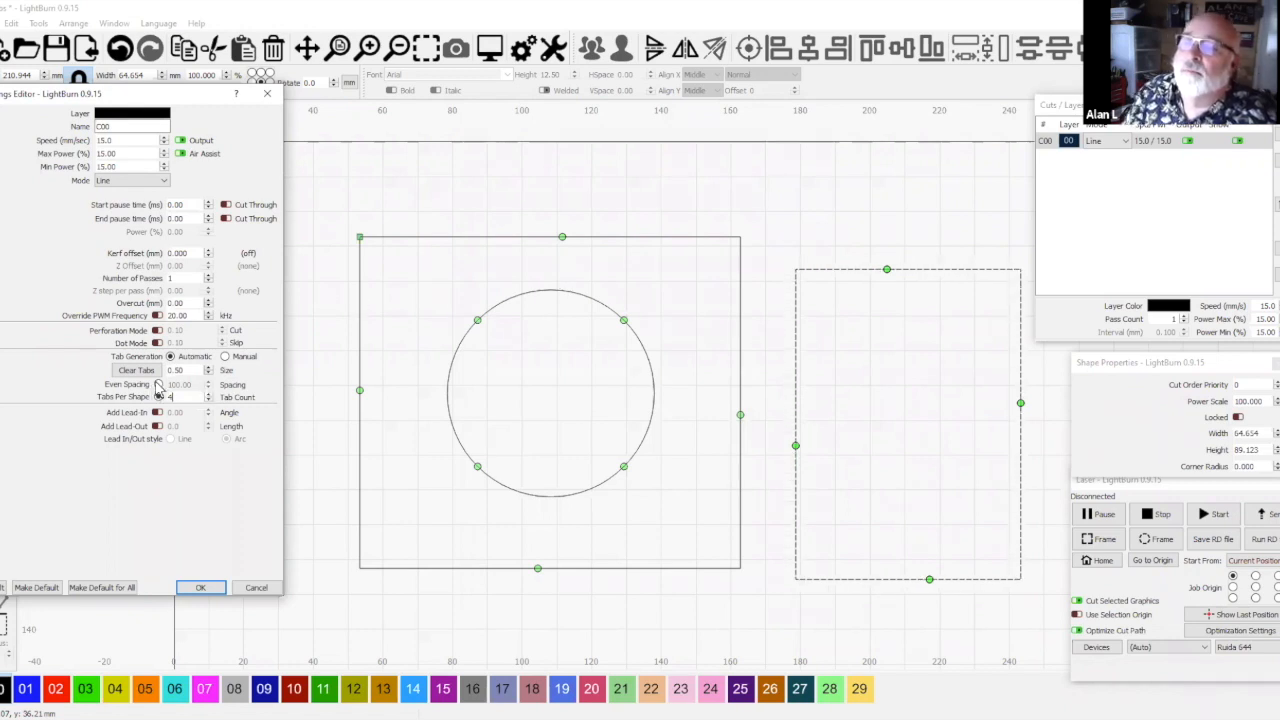
pyautogui.click(158, 385)
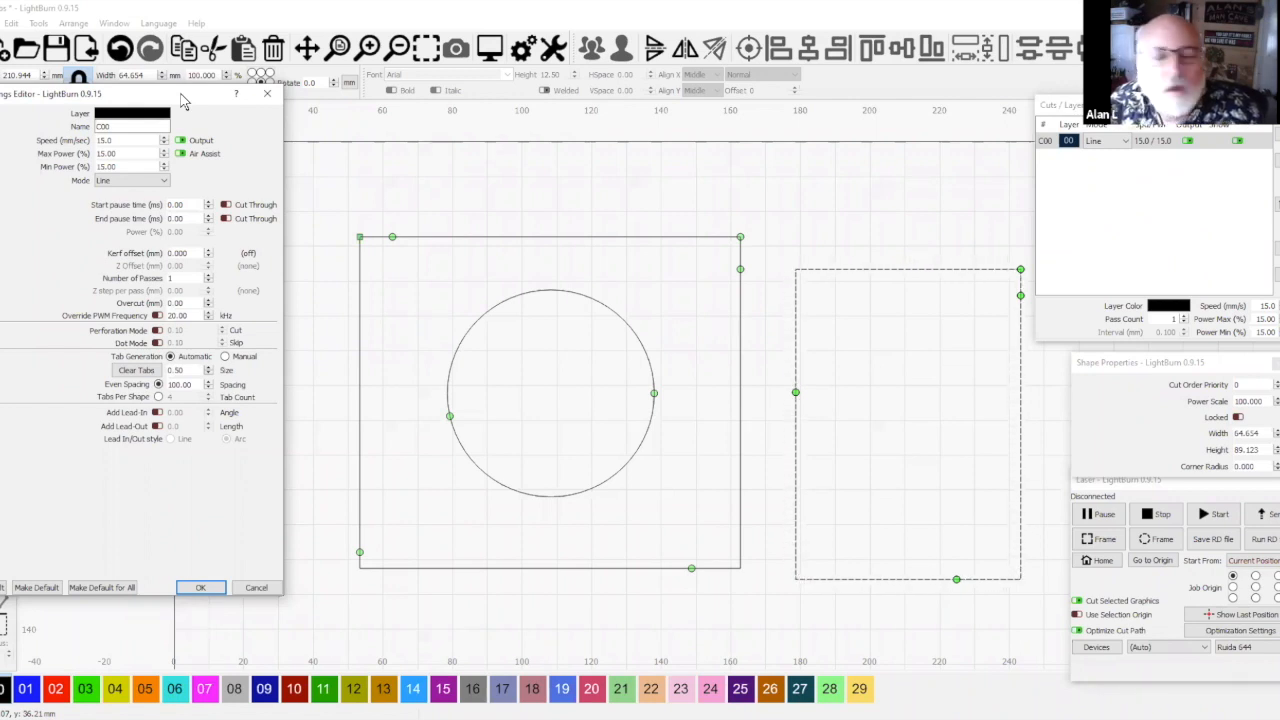
# Return layer C00's tab generation to manual and clear all tabs on the layer
pyautogui.click(225, 356)
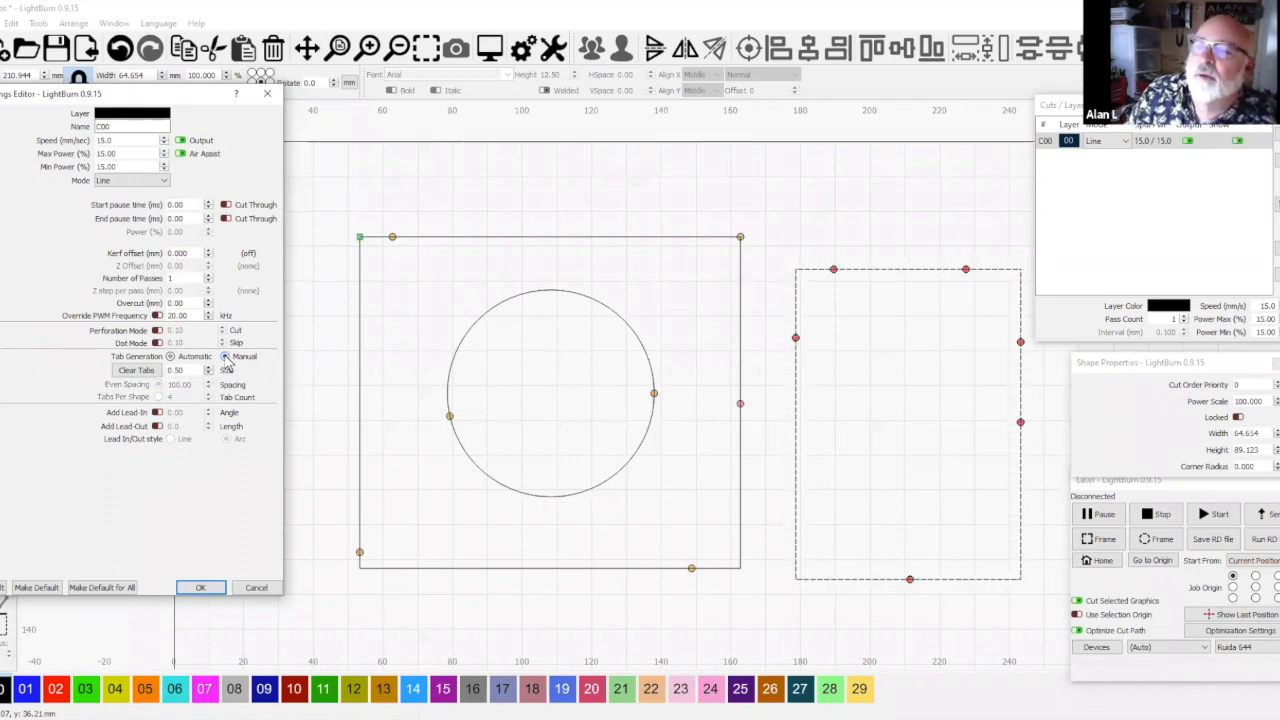
pyautogui.click(131, 371)
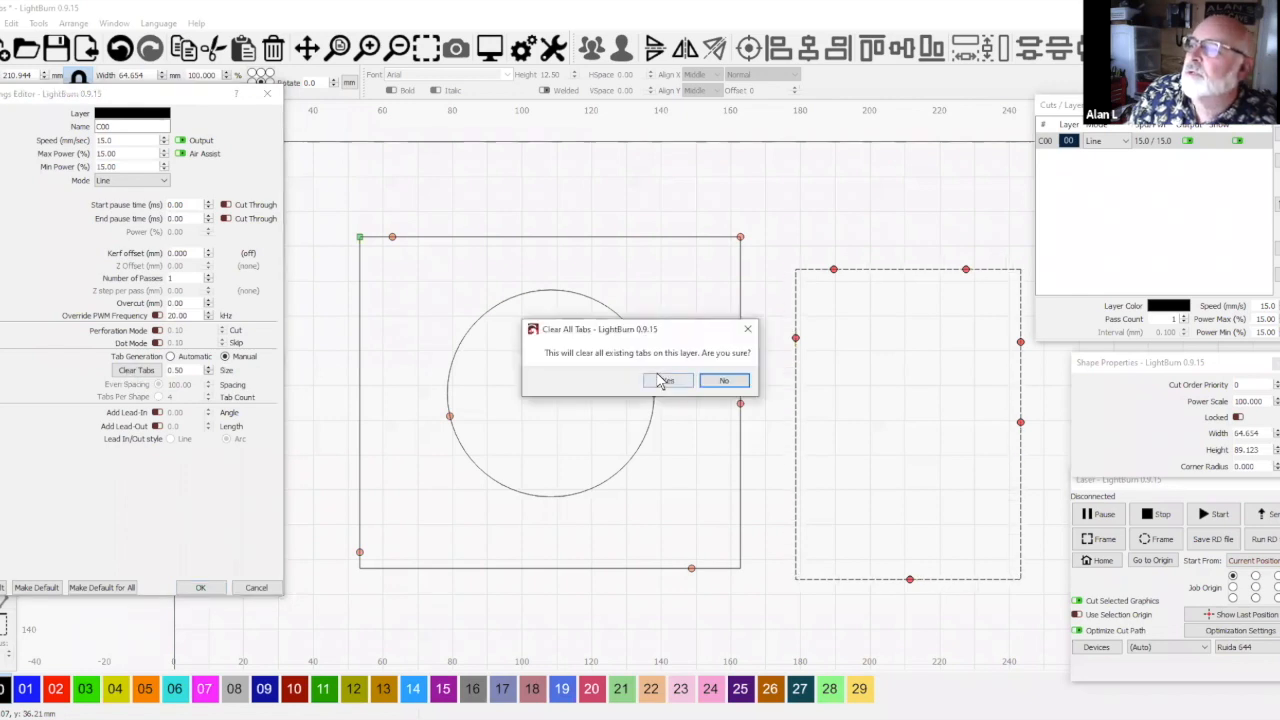
pyautogui.click(666, 381)
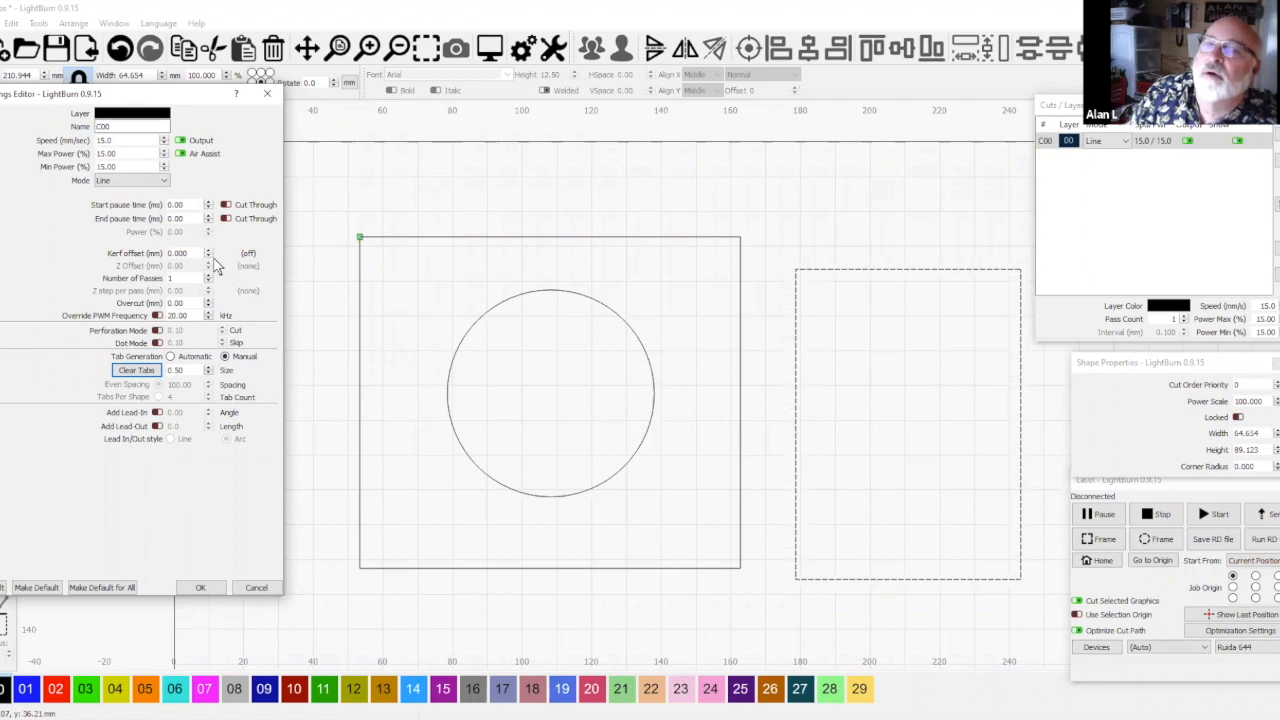
# Enable perforation mode on layer C00 with a cut of 100 and a skip of 0.50, and apply the cut settings
pyautogui.click(157, 330)
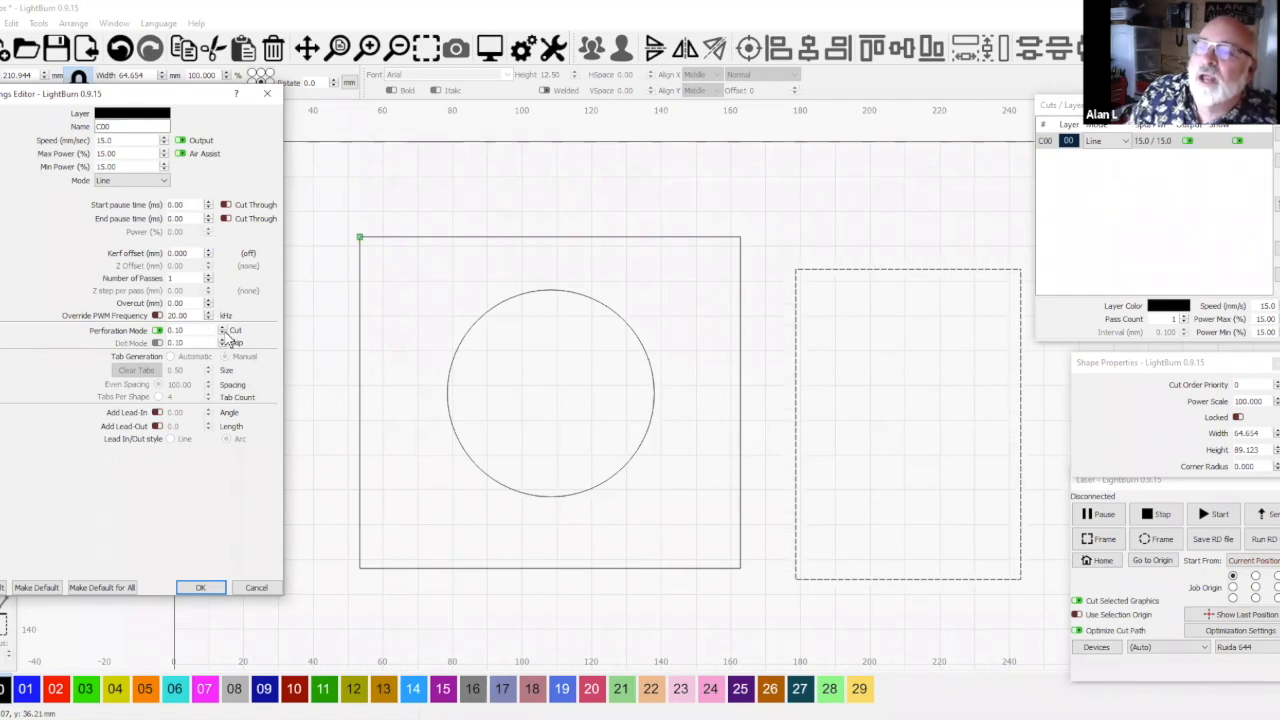
pyautogui.doubleClick(166, 331)
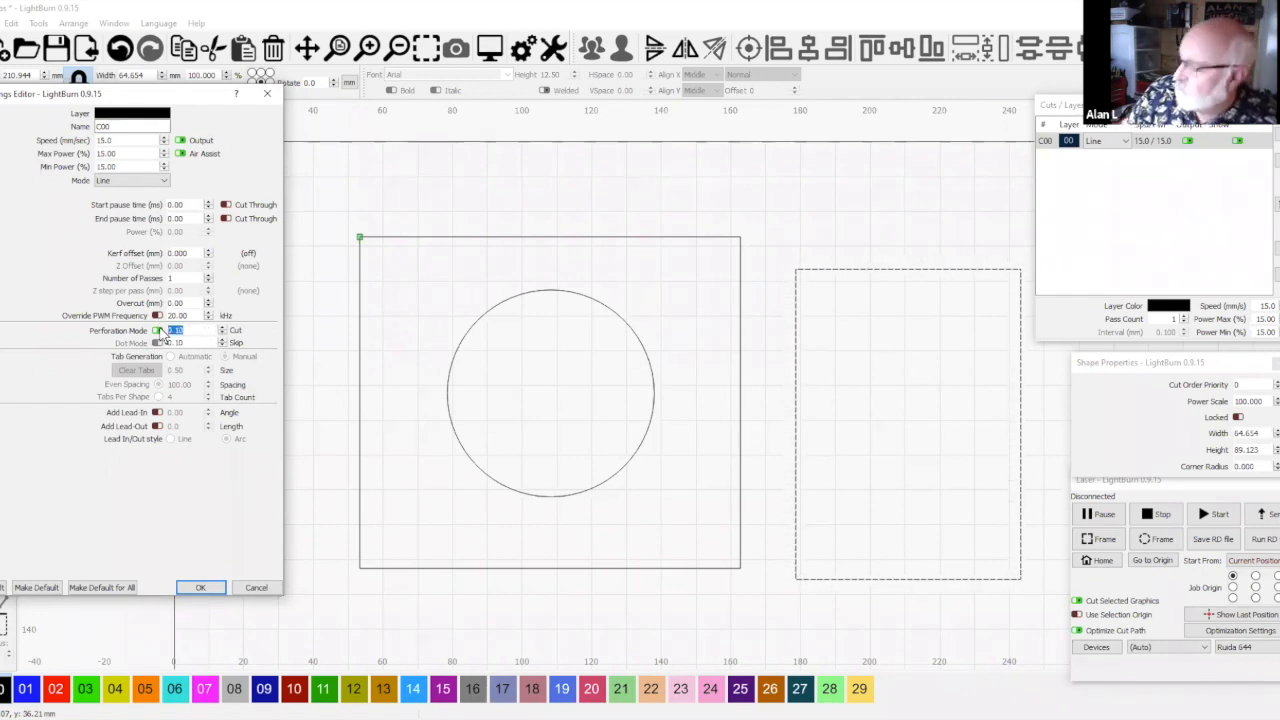
pyautogui.write('100')
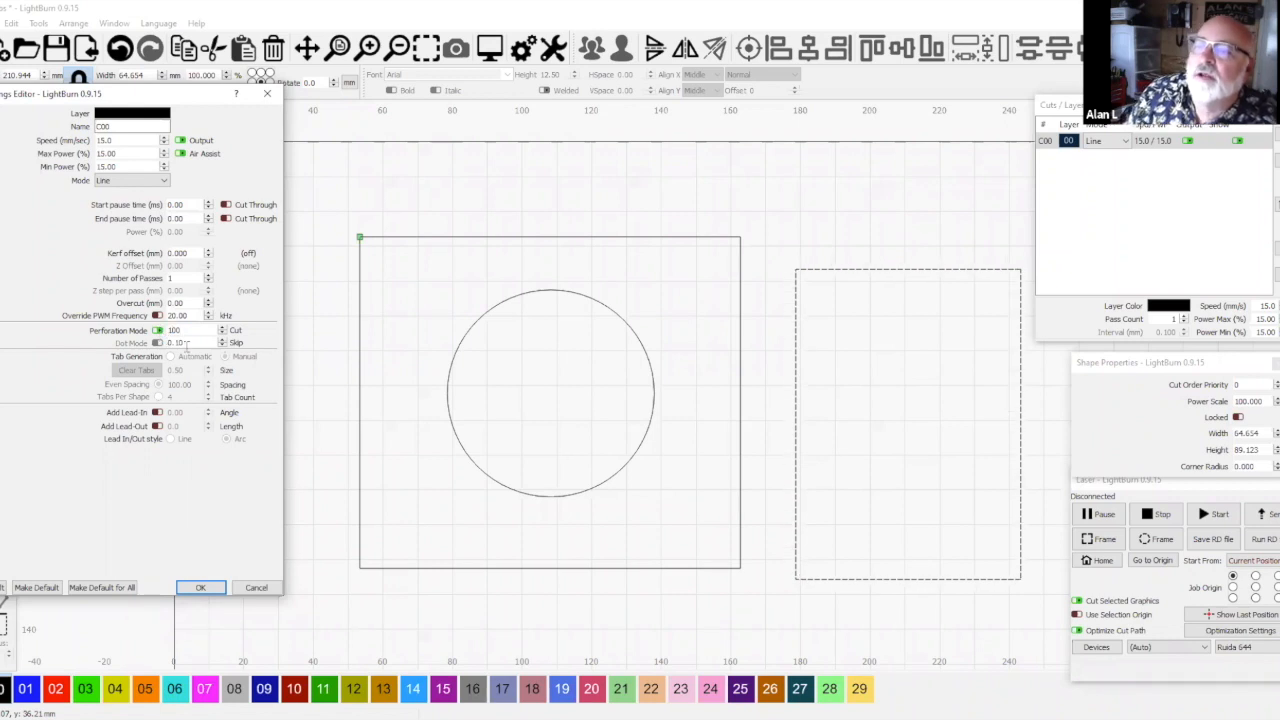
pyautogui.doubleClick(158, 343)
pyautogui.write('.6')
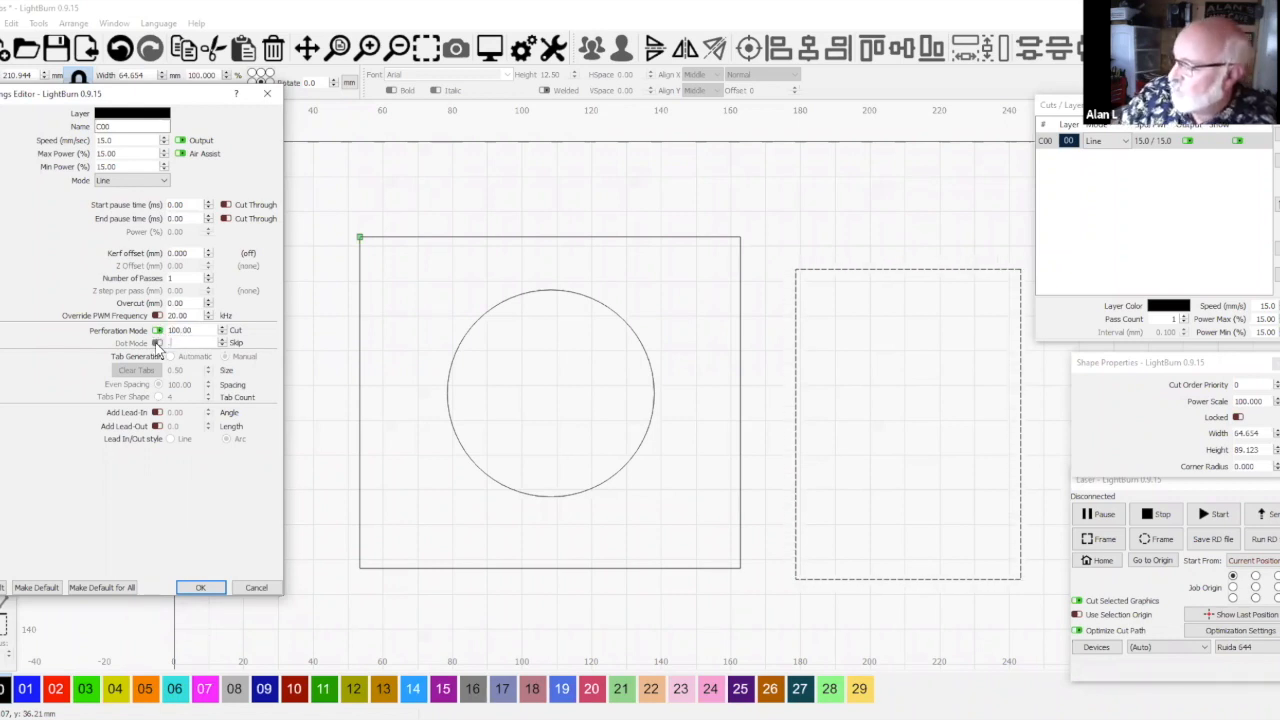
pyautogui.write('5')
pyautogui.press('Return')
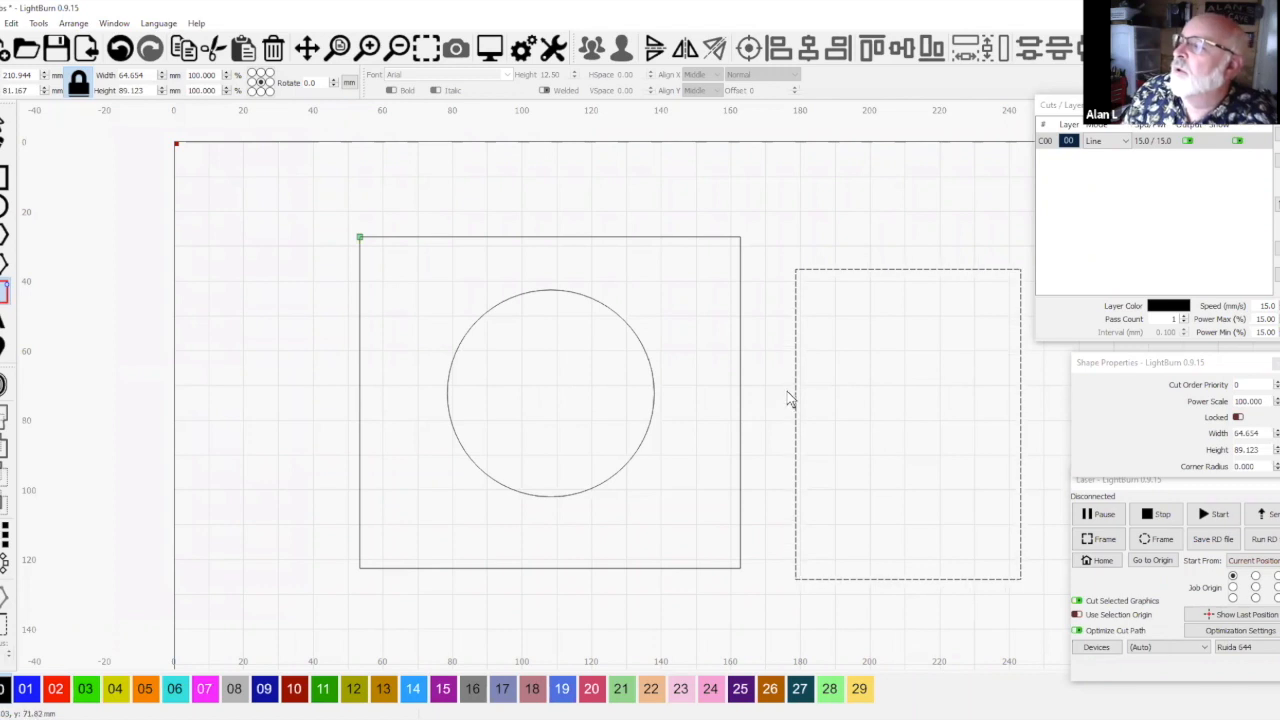
# Add manual tabs to the right rectangle, two on its left side and two on its top edge
pyautogui.click(796, 340)
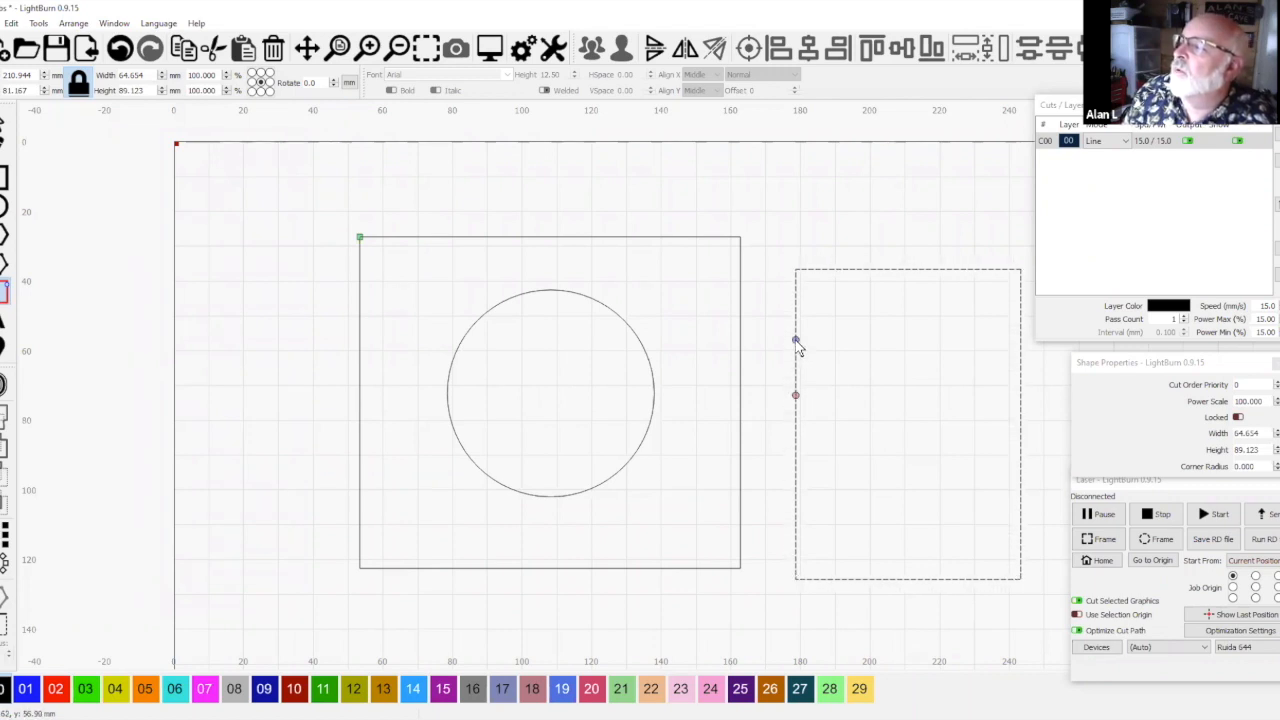
pyautogui.click(850, 270)
pyautogui.click(926, 270)
# Try turning off perforation mode in layer C00's cut settings and discard the change
pyautogui.click(1051, 142)
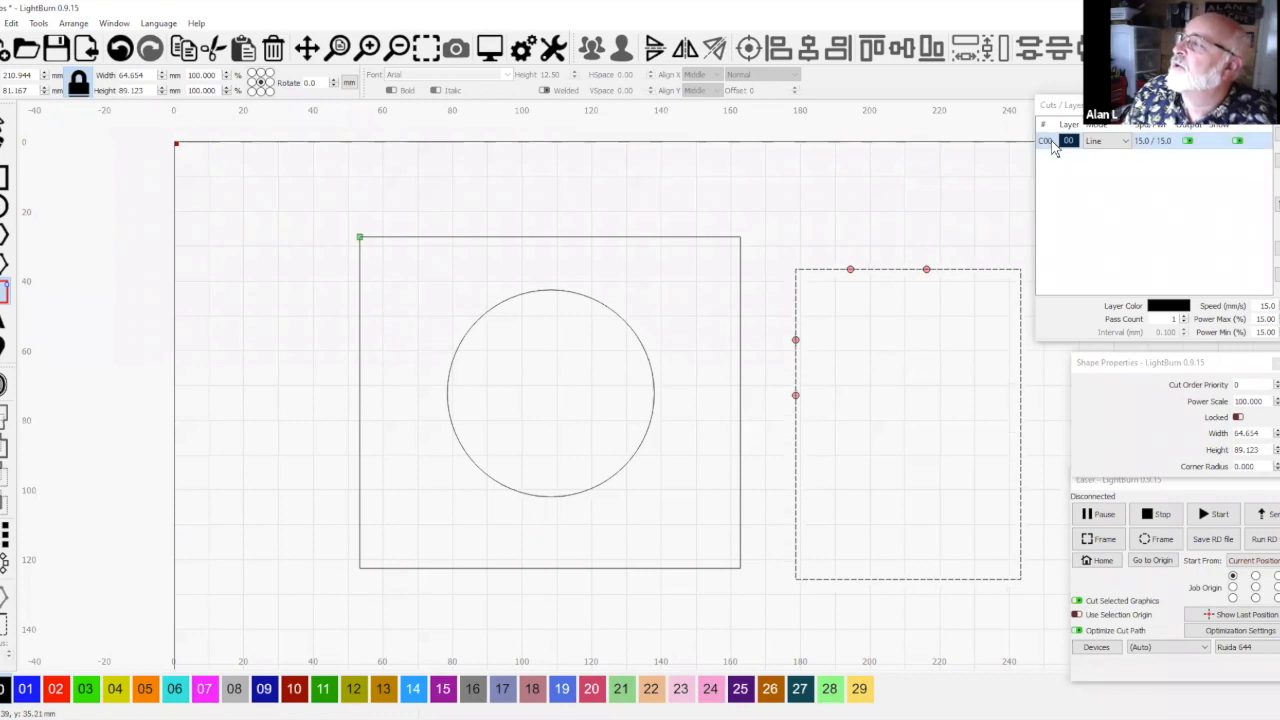
pyautogui.doubleClick(1052, 142)
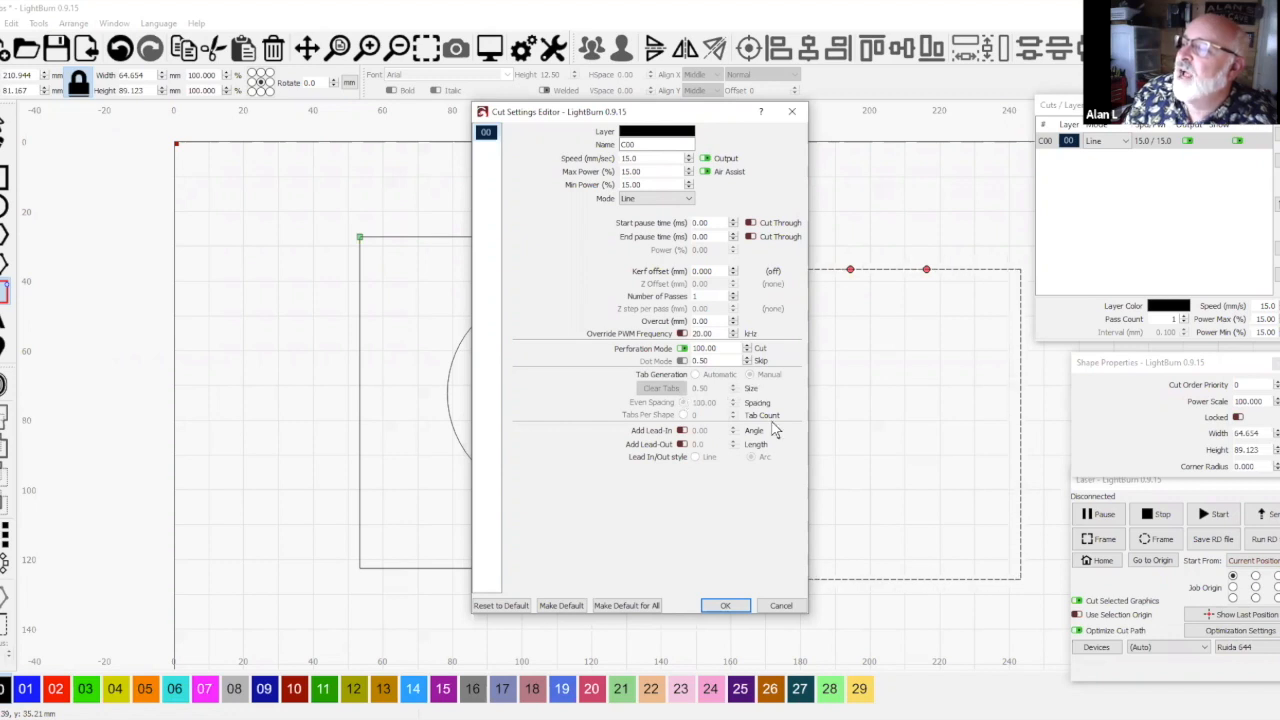
pyautogui.click(683, 348)
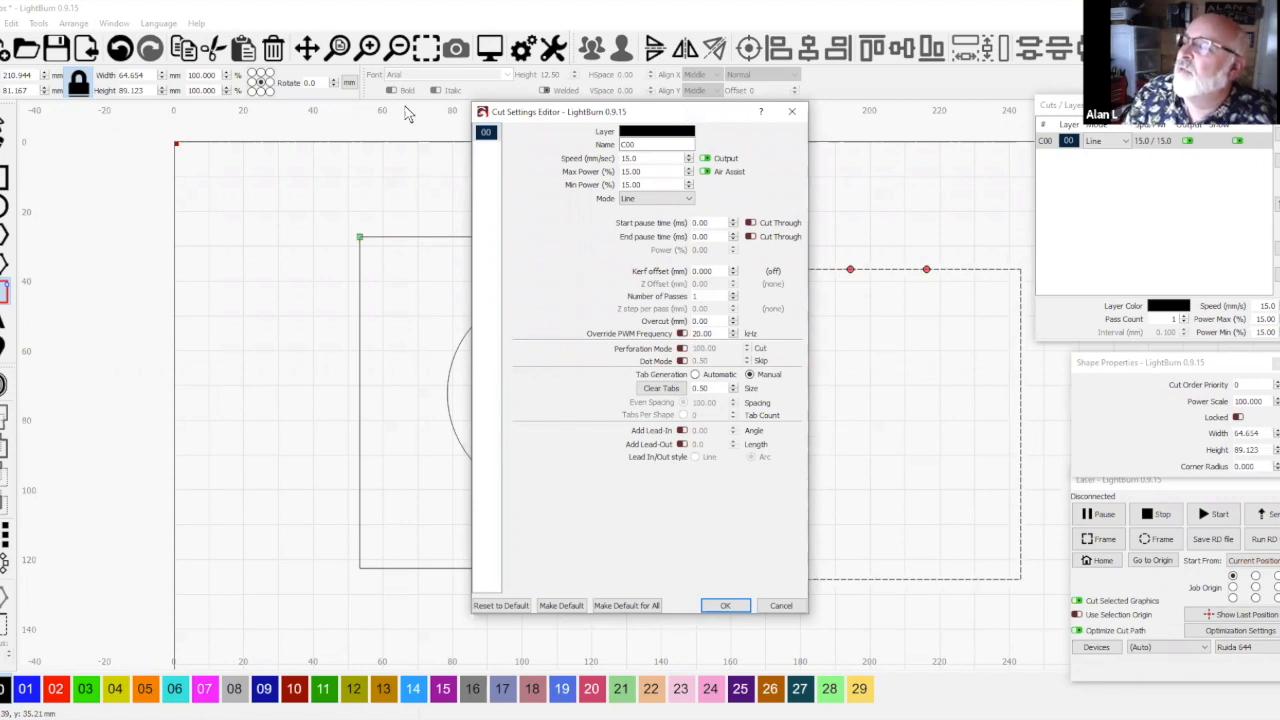
pyautogui.moveTo(693, 113); pyautogui.dragTo(520, 113)
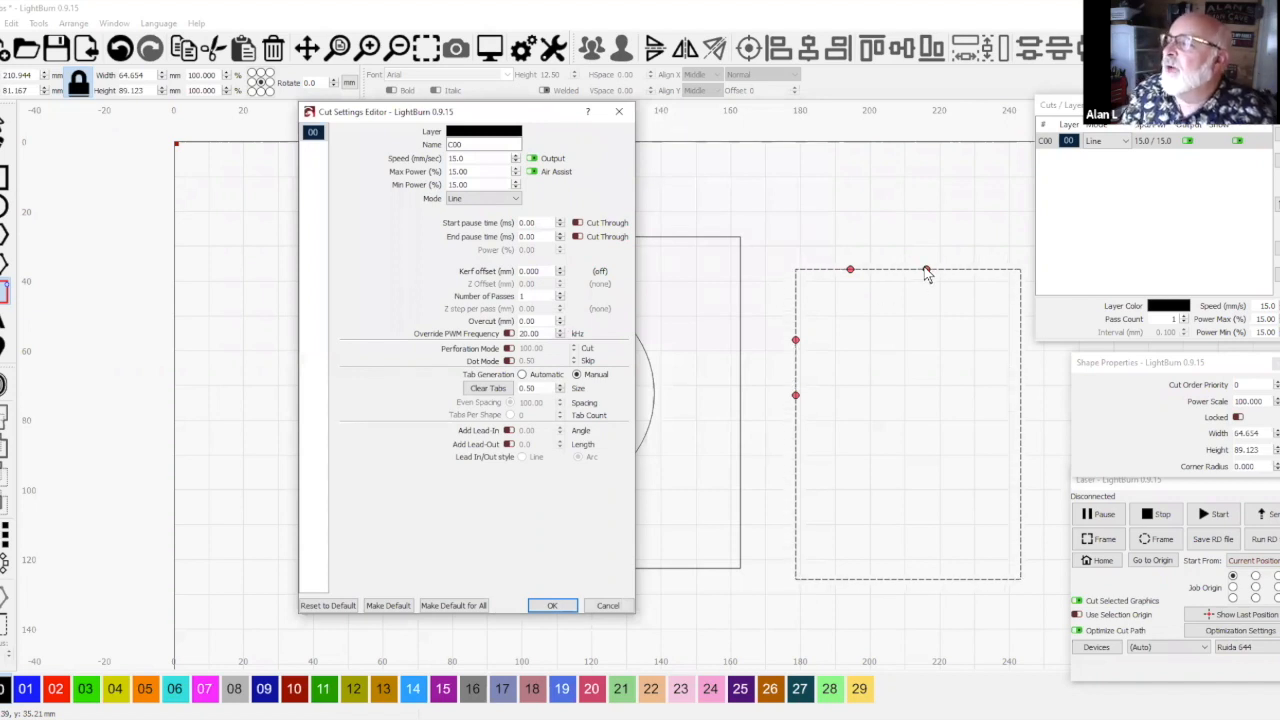
pyautogui.click(606, 606)
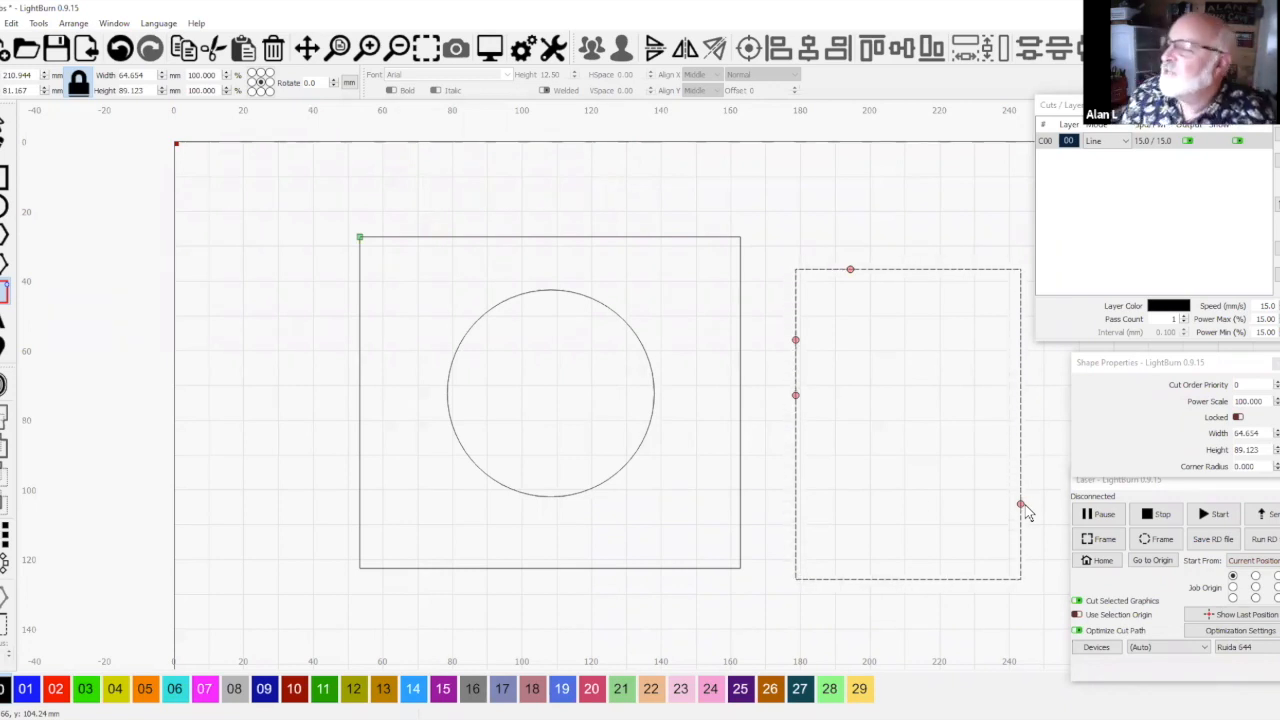
# Move the right rectangle's four tabs along the outline so that one sits near each corner
pyautogui.moveTo(795, 395); pyautogui.dragTo(795, 515)
pyautogui.moveTo(796, 586); pyautogui.dragTo(797, 581)
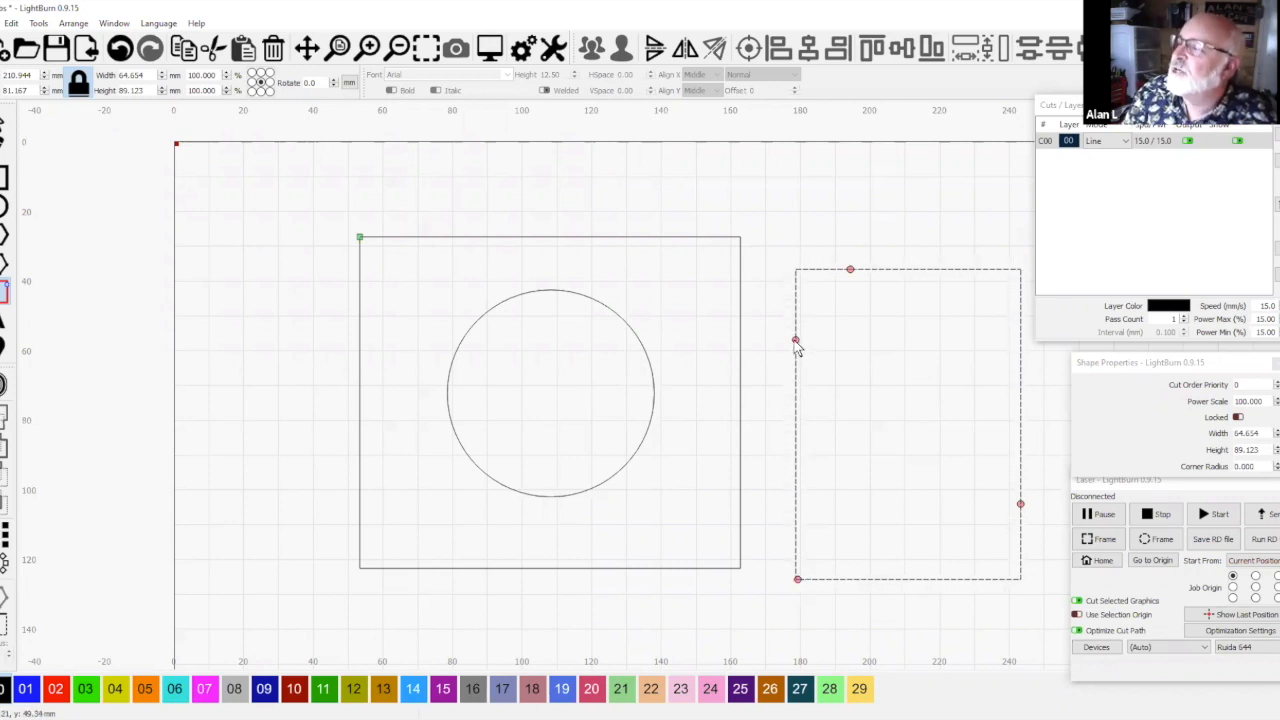
pyautogui.moveTo(795, 341); pyautogui.dragTo(1016, 271)
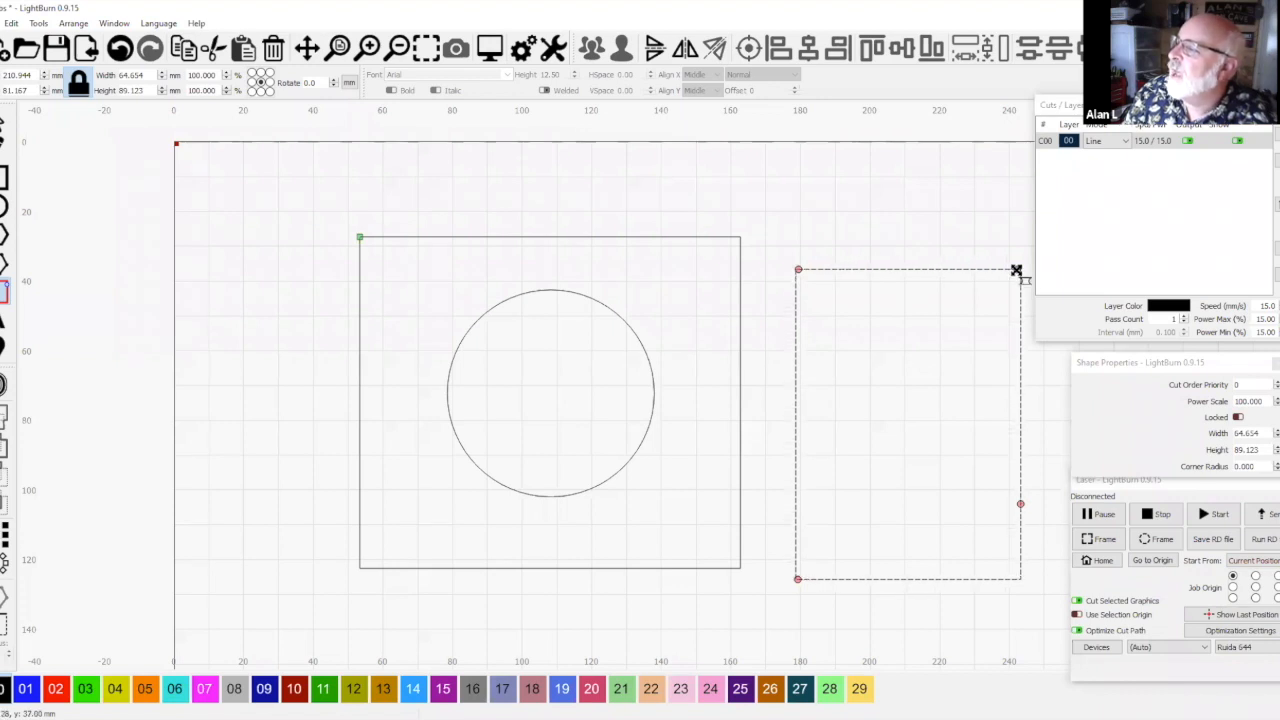
pyautogui.moveTo(1020, 505); pyautogui.dragTo(1021, 578)
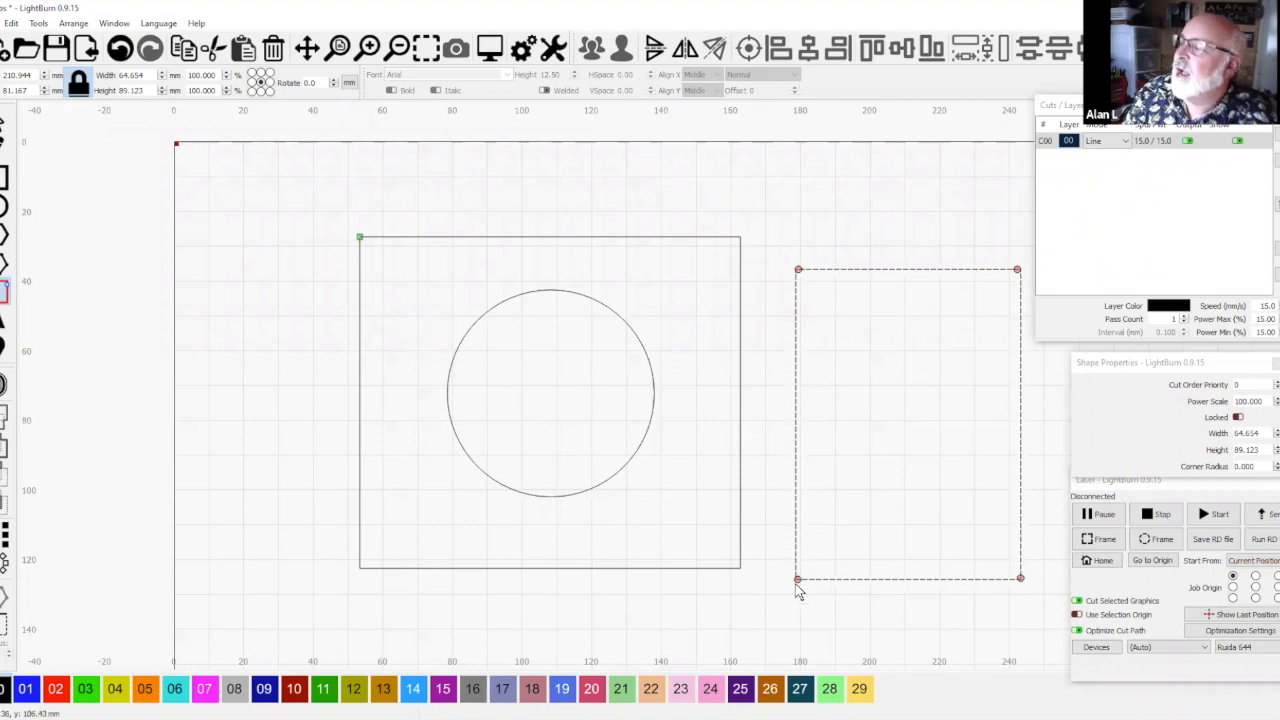
# Move the right rectangle's four corner tabs to about the middle of each side
pyautogui.moveTo(797, 578); pyautogui.dragTo(795, 432)
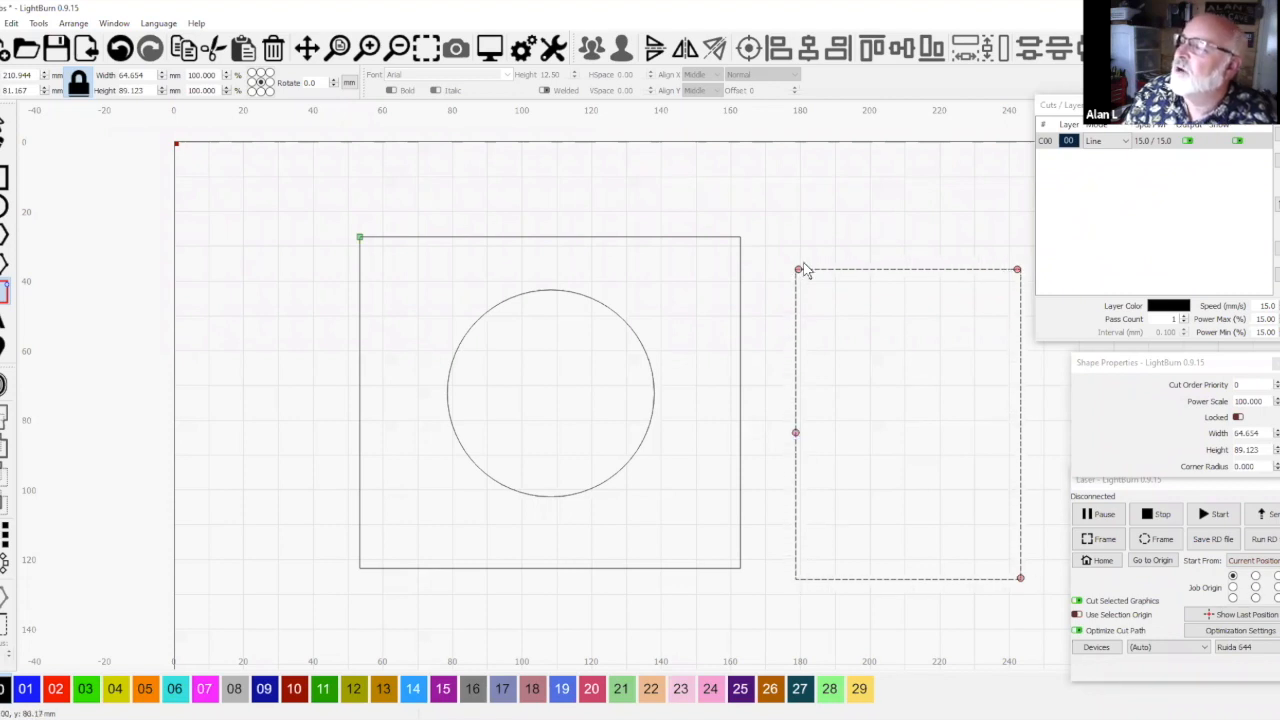
pyautogui.moveTo(798, 270); pyautogui.dragTo(900, 274)
pyautogui.moveTo(1017, 271); pyautogui.dragTo(1020, 431)
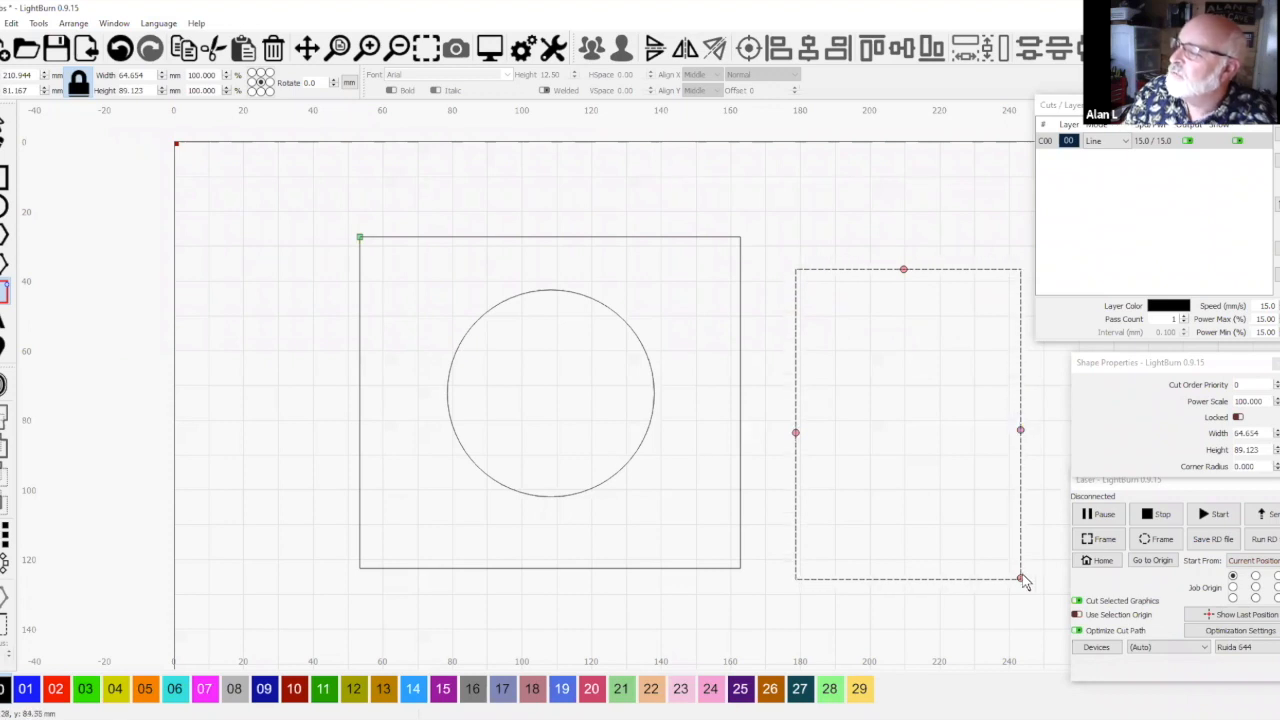
pyautogui.moveTo(1020, 579); pyautogui.dragTo(918, 580)
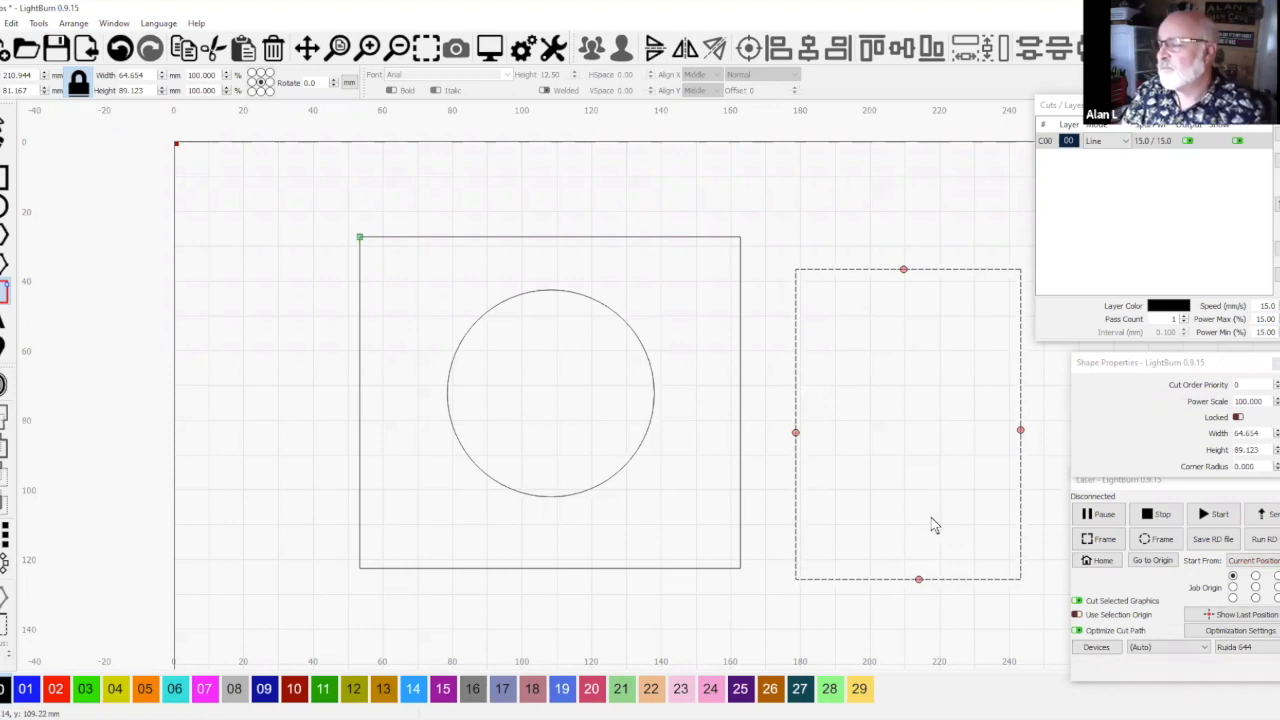
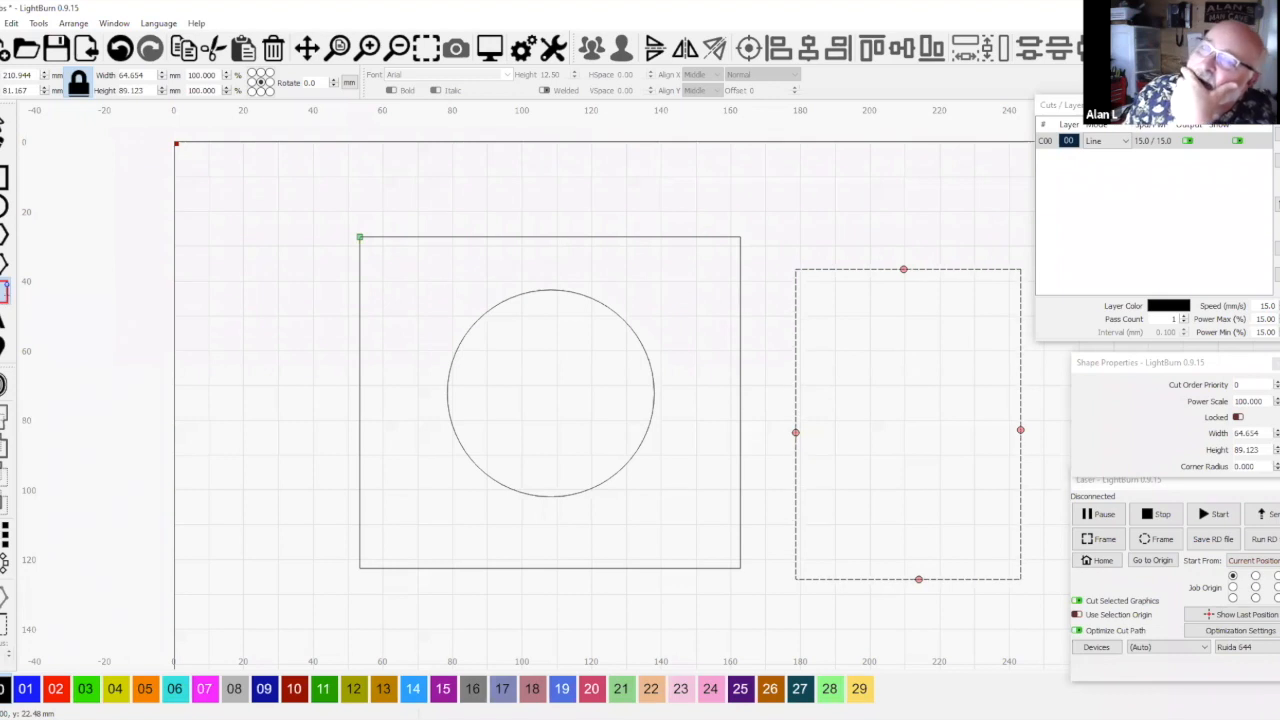
# Close the tabs project without saving and open the "word bending" project from the 20-0724 class folder
pyautogui.click(3, 123)
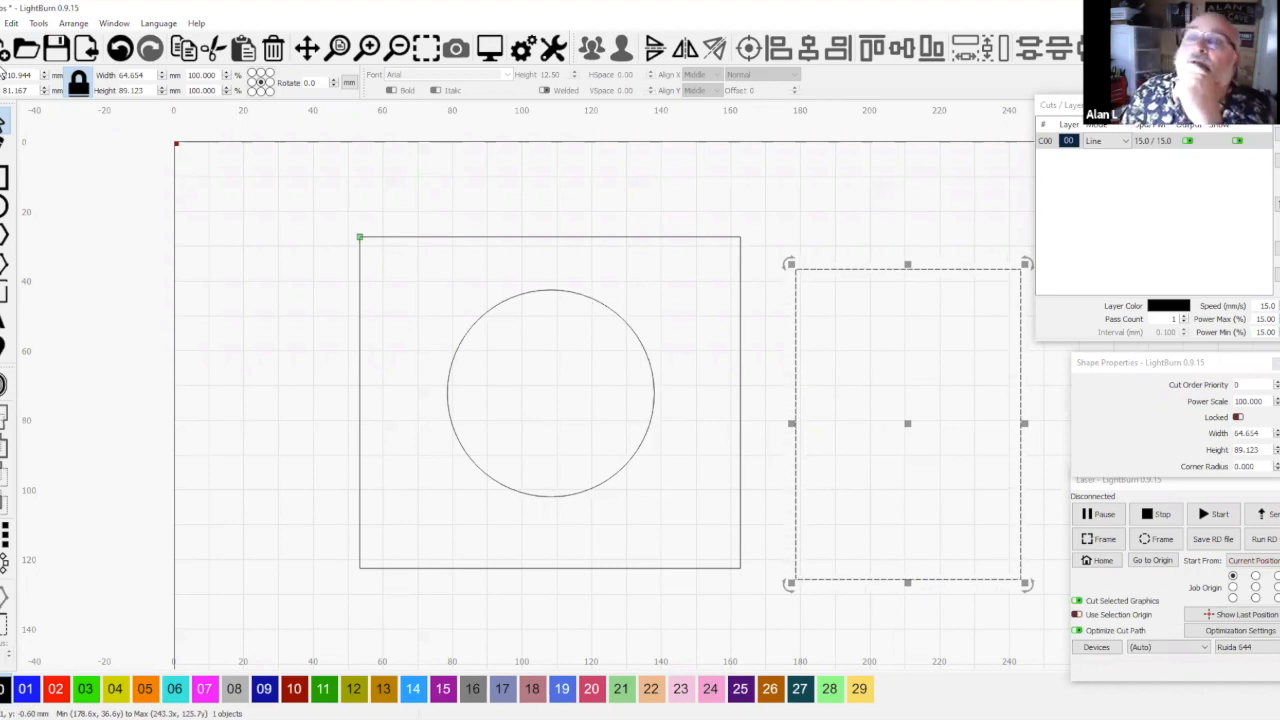
pyautogui.click(26, 48)
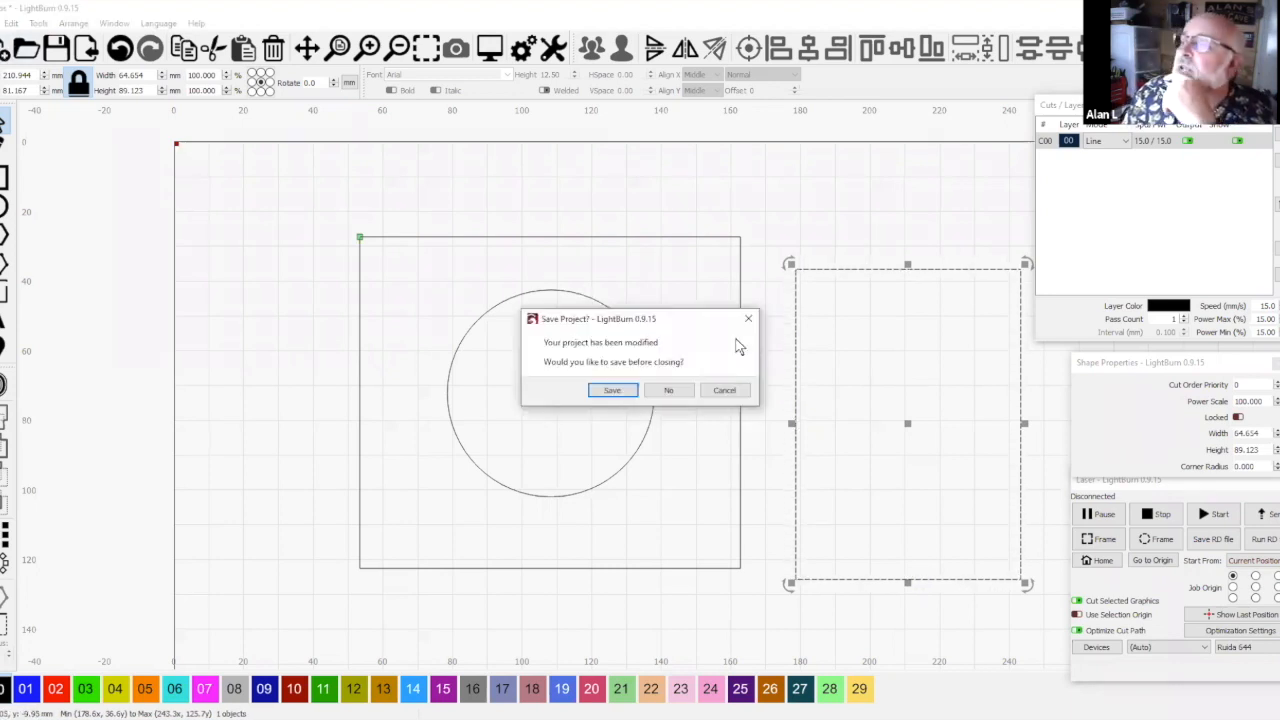
pyautogui.click(669, 390)
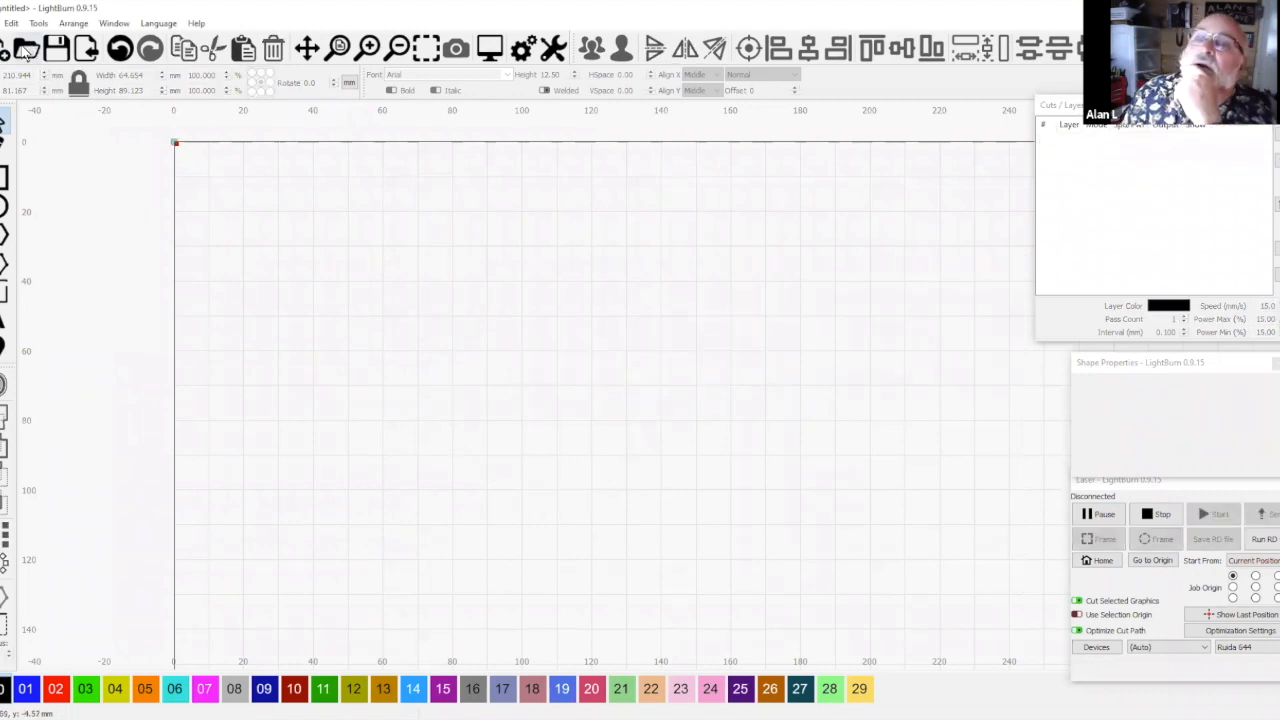
pyautogui.click(26, 50)
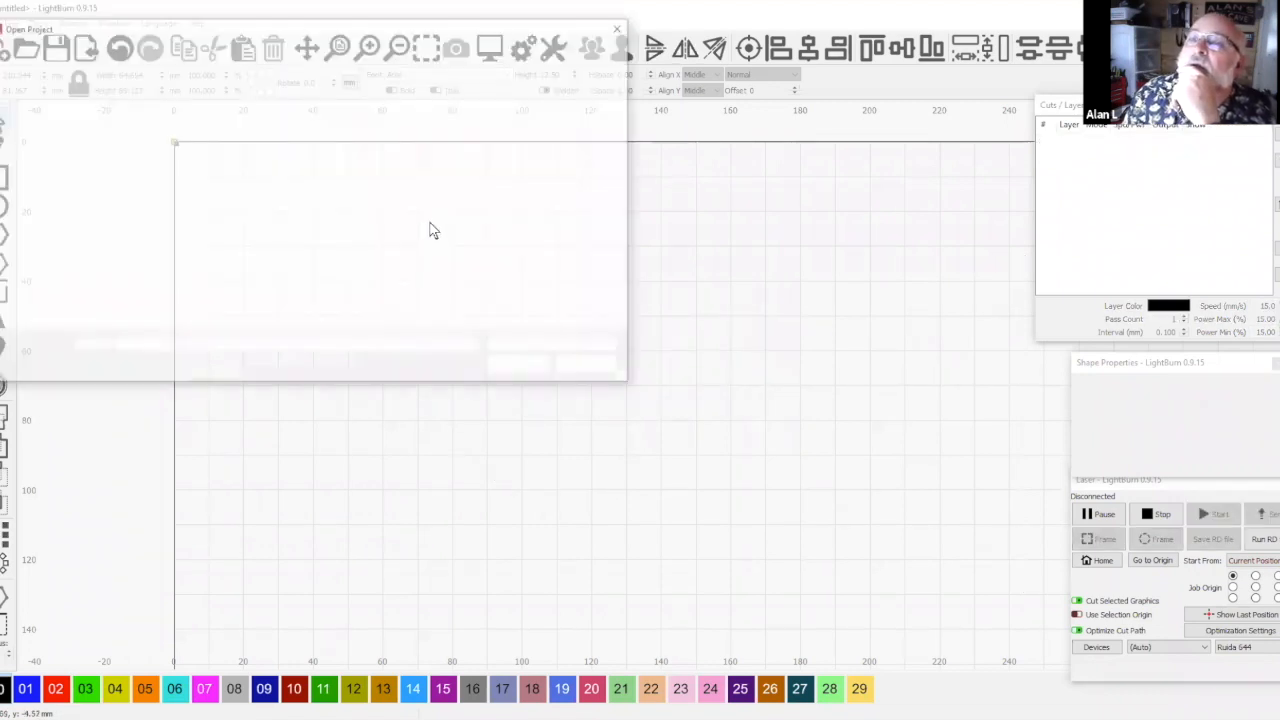
pyautogui.click(150, 162)
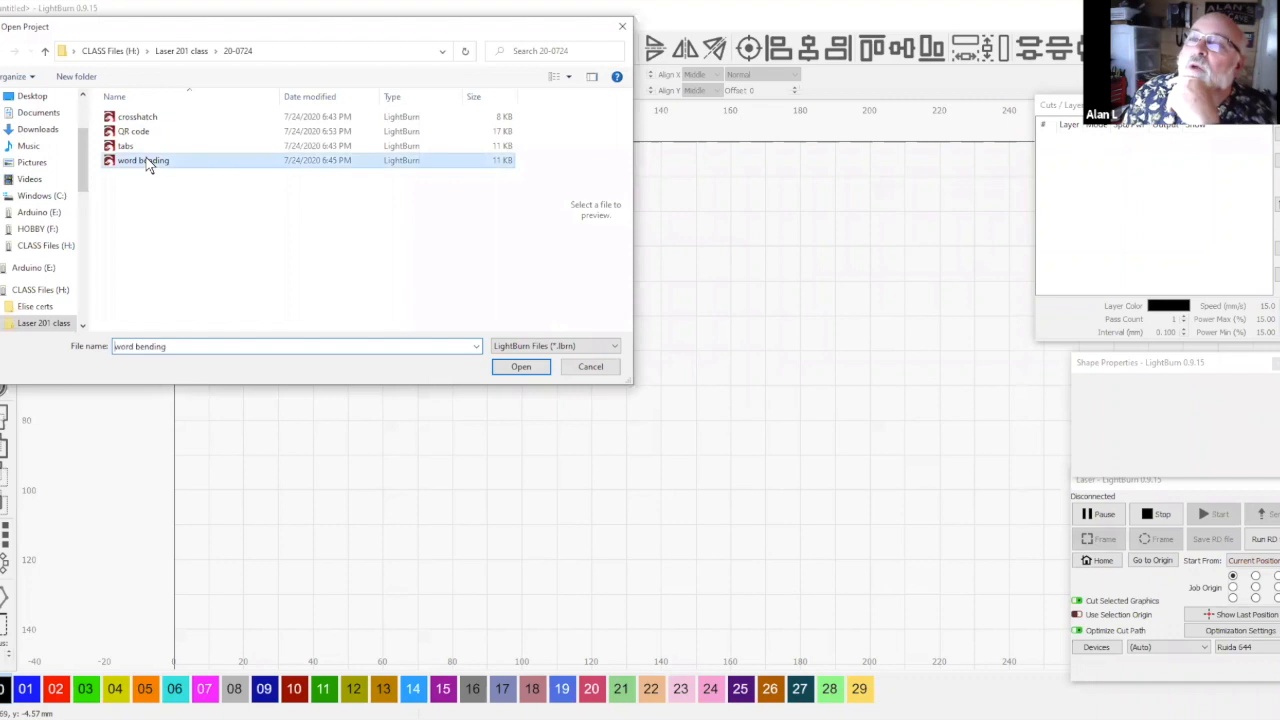
pyautogui.click(521, 367)
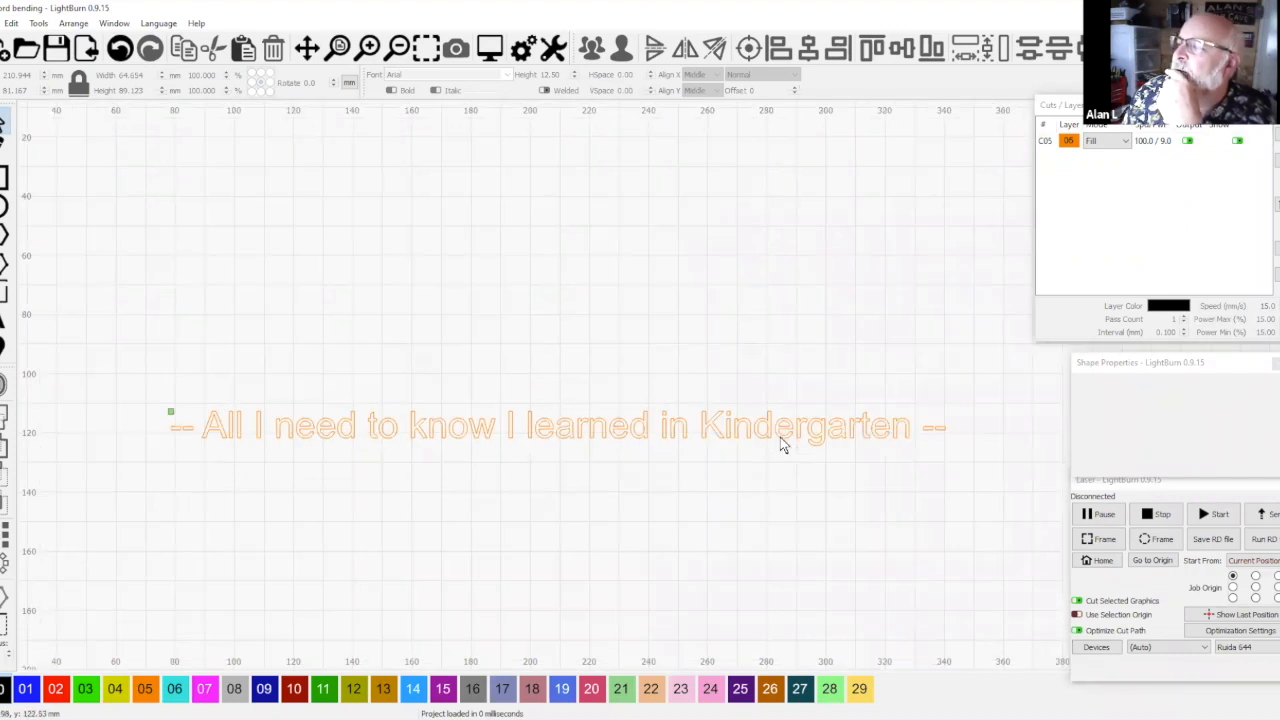
# Bend the "All I need to know I learned in Kindergarten" text into an upward-curving circle about 86 mm wide, and deselect it
pyautogui.click(788, 437)
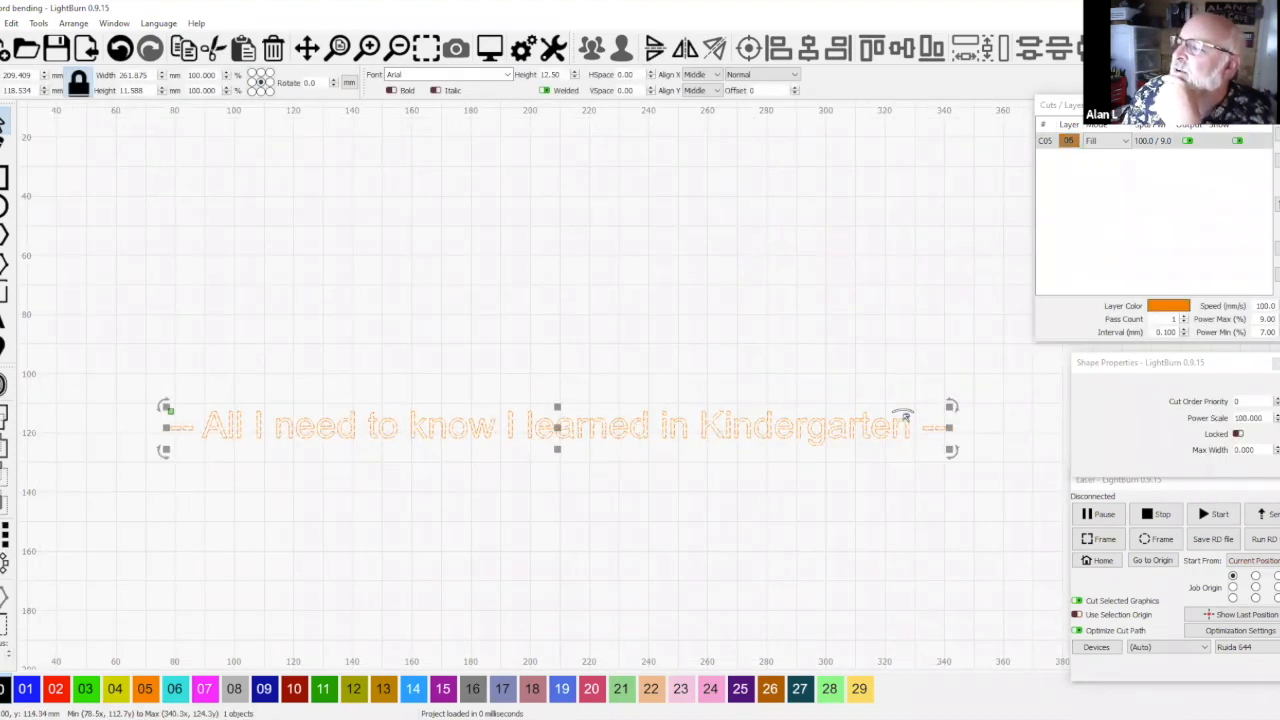
pyautogui.moveTo(903, 415); pyautogui.dragTo(650, 258)
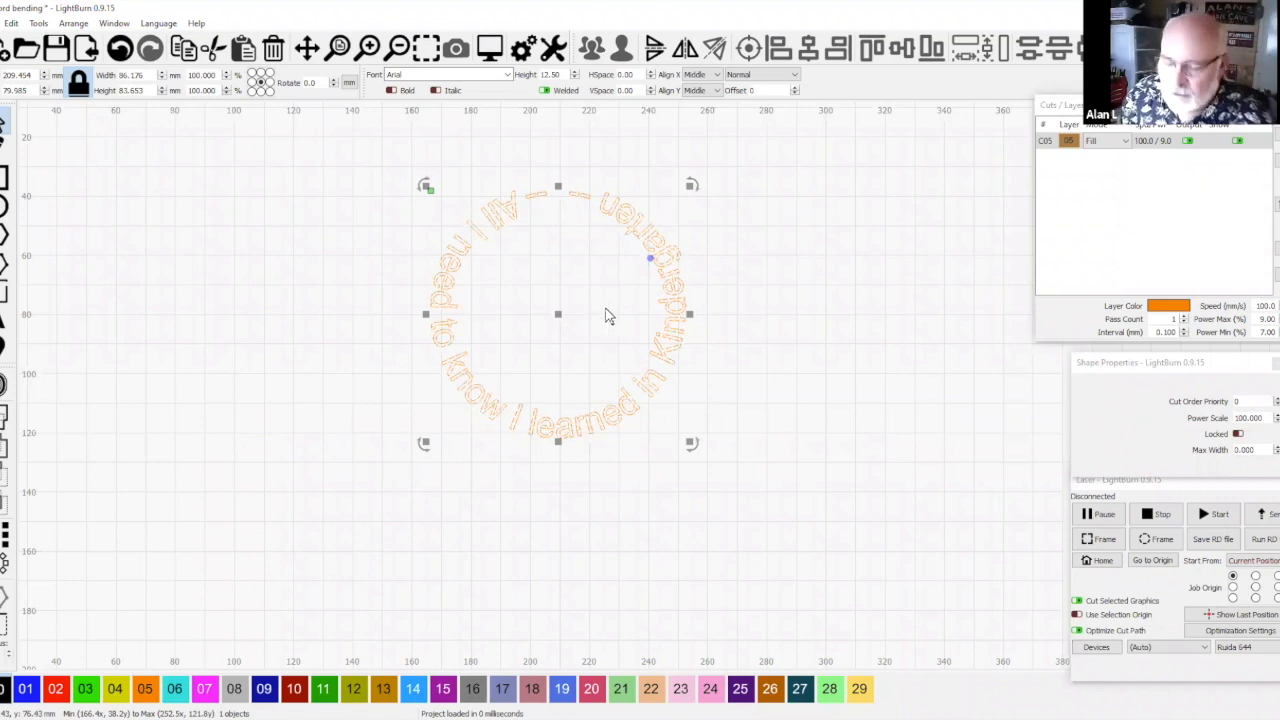
pyautogui.scroll(2, 613, 317)
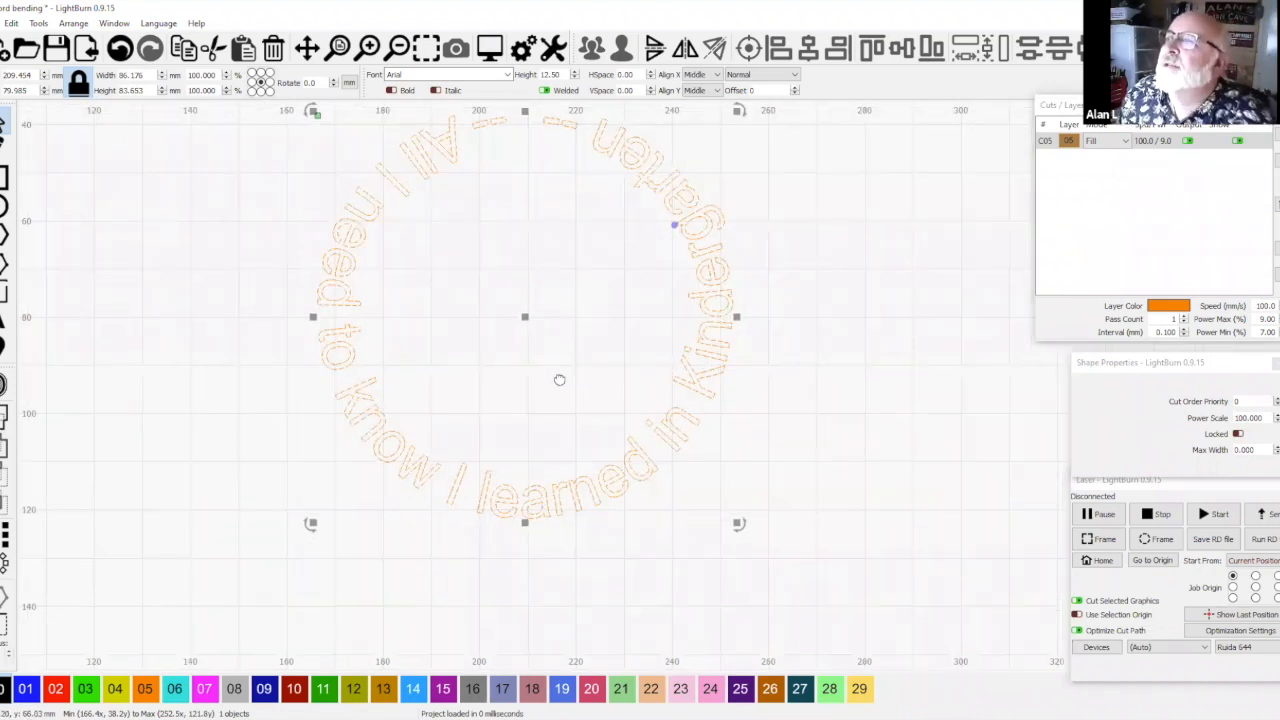
pyautogui.scroll(2, 560, 380)
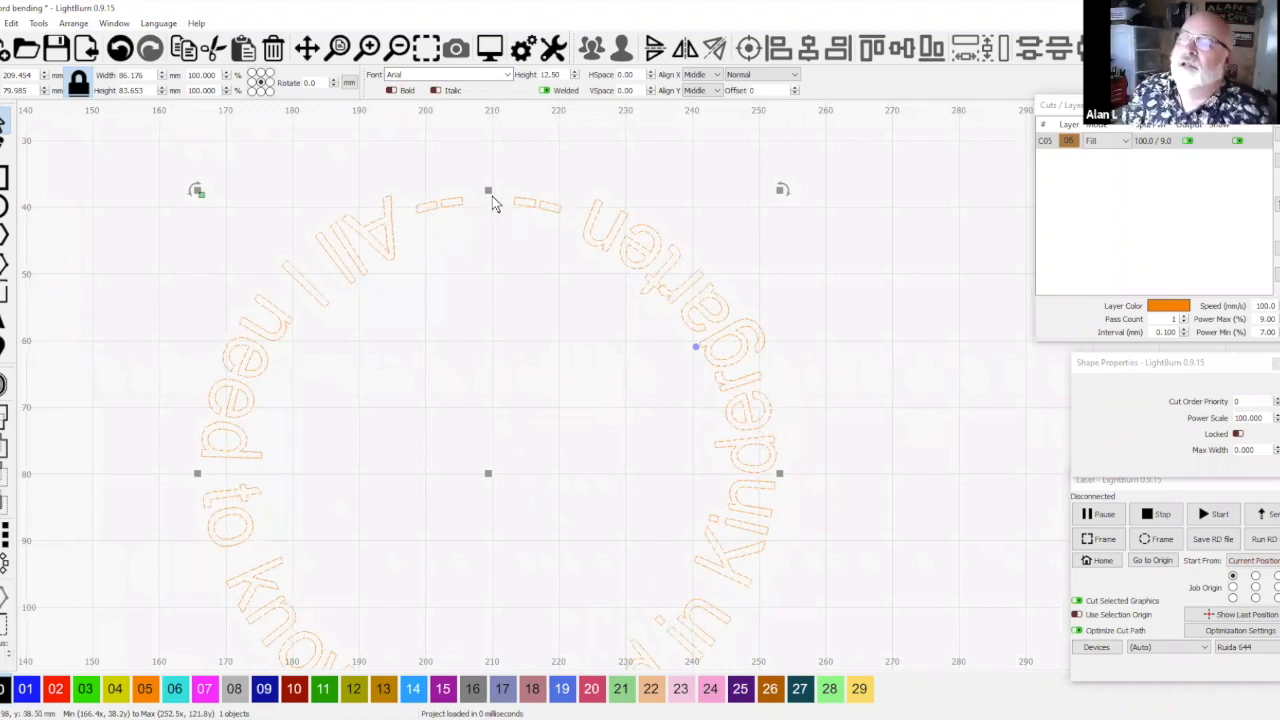
pyautogui.moveTo(846, 445); pyautogui.dragTo(836, 362)
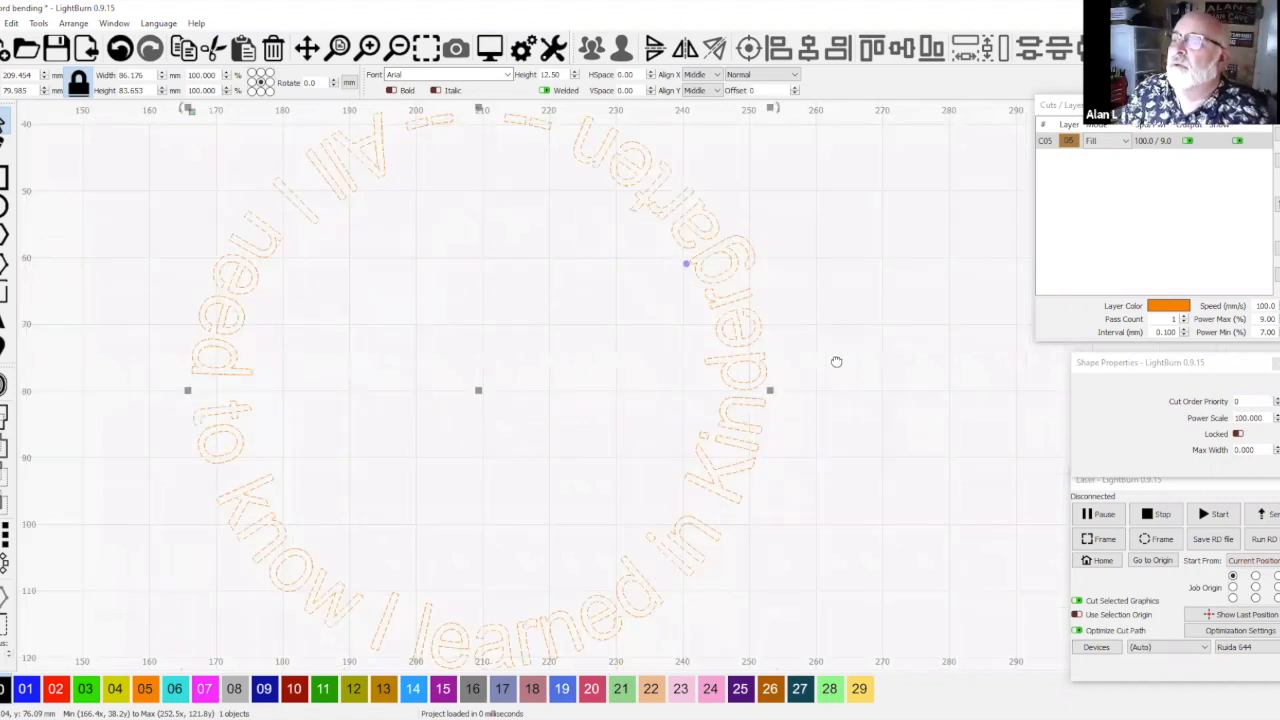
pyautogui.scroll(-1, 837, 366)
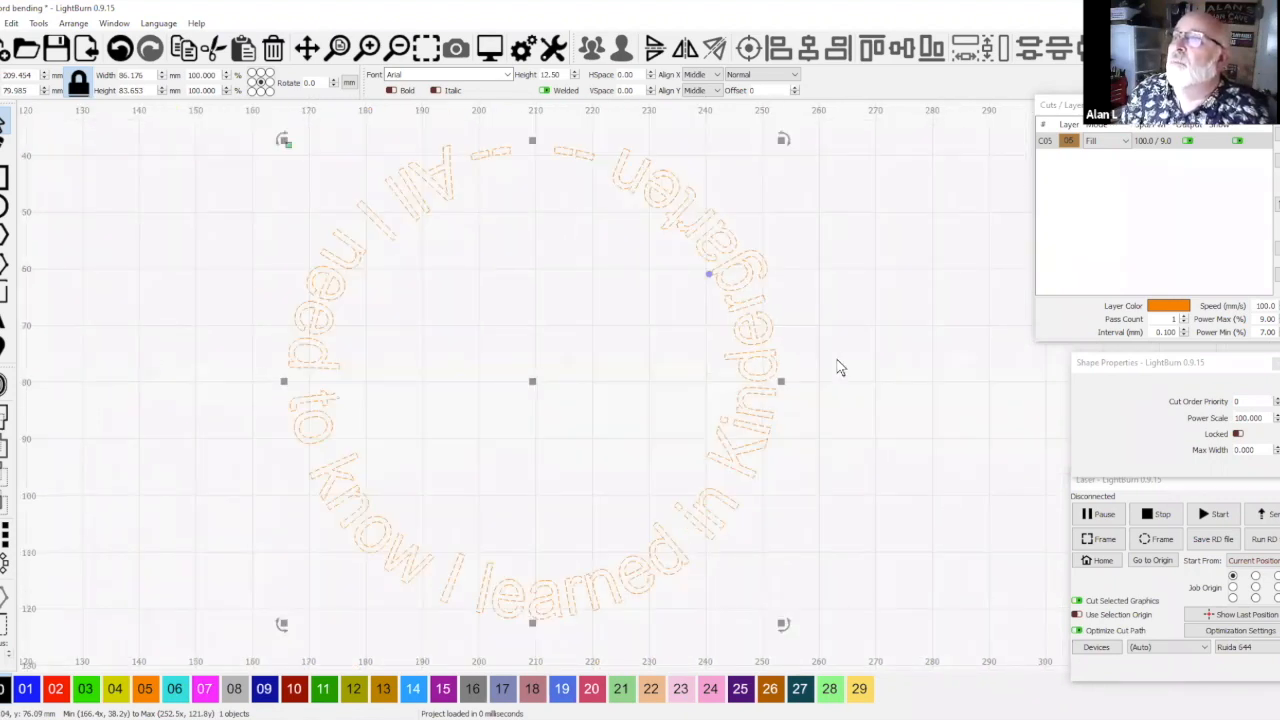
pyautogui.click(598, 310)
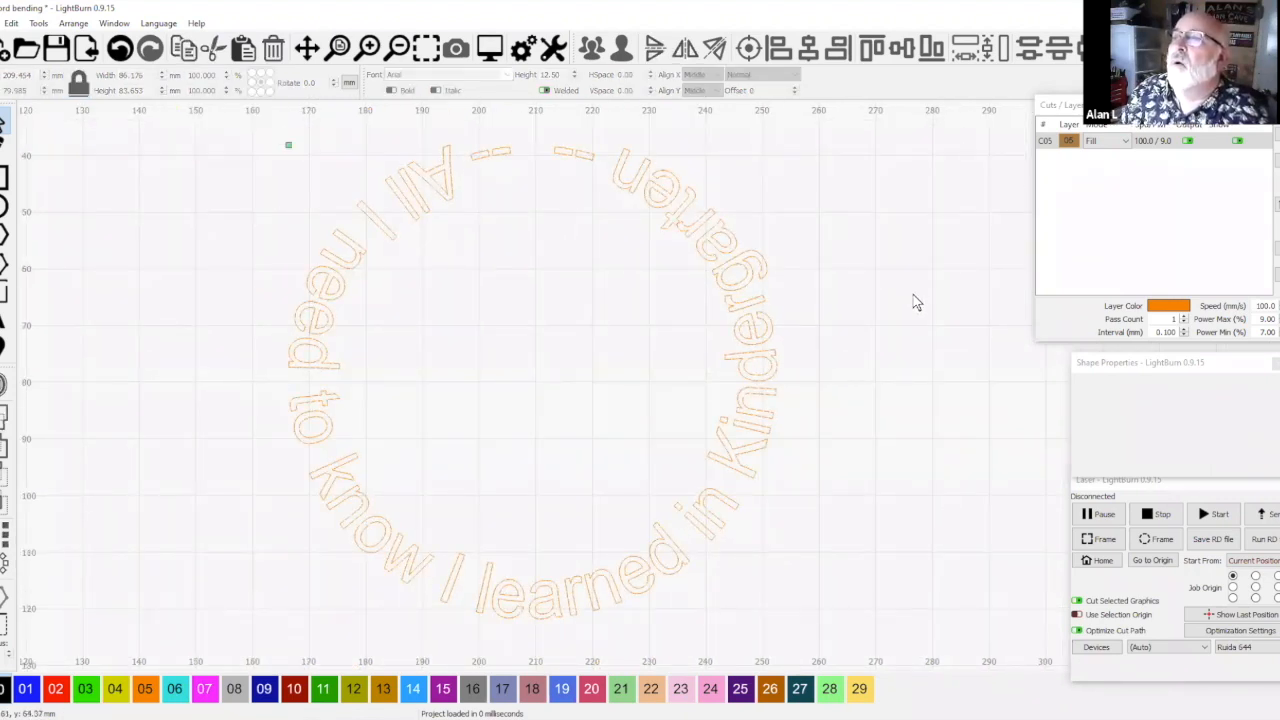
# Tighten the circular text's bend to about 85 mm wide and move it to about X 195.7, Y 73.3 mm
pyautogui.click(660, 212)
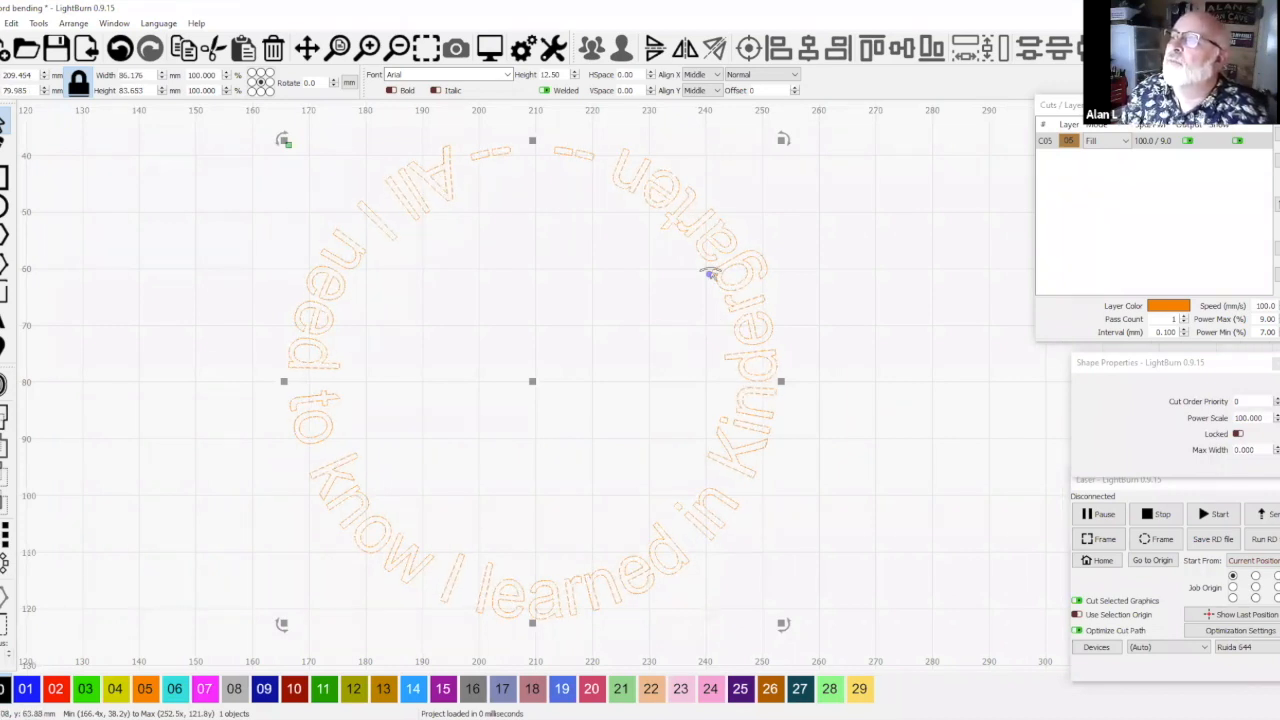
pyautogui.moveTo(708, 275); pyautogui.dragTo(718, 454)
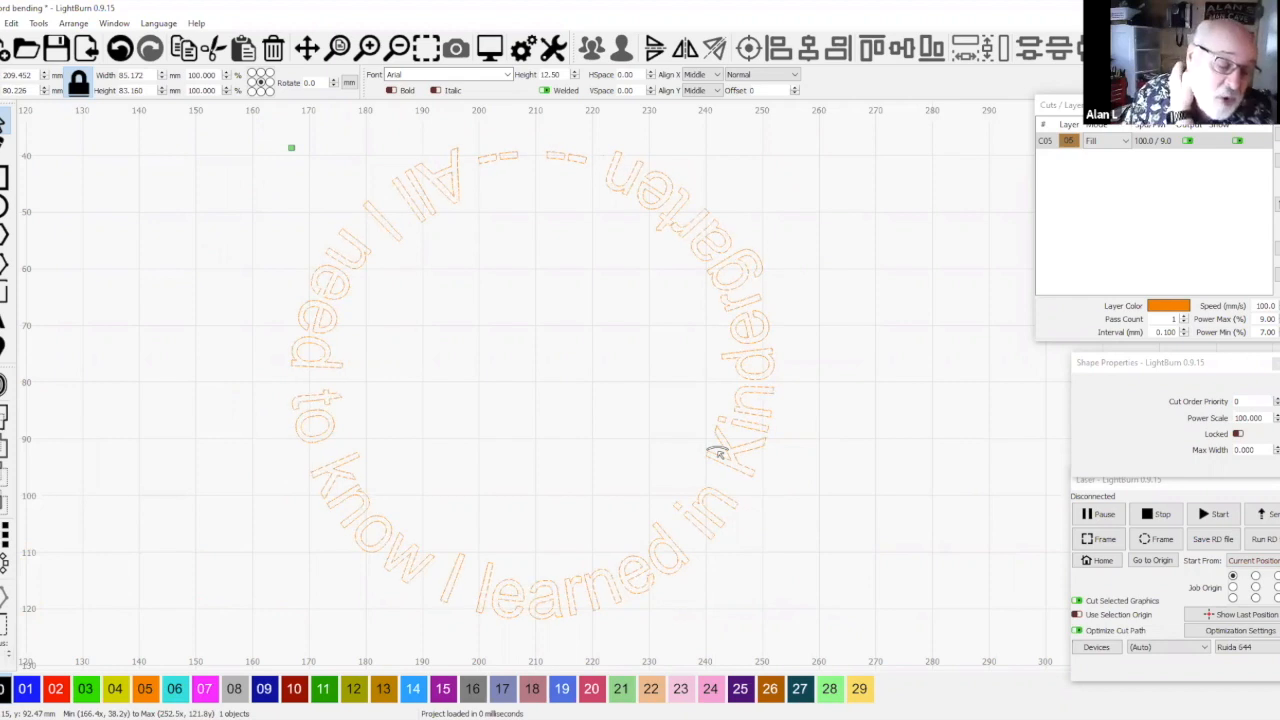
pyautogui.moveTo(718, 454); pyautogui.dragTo(718, 454)
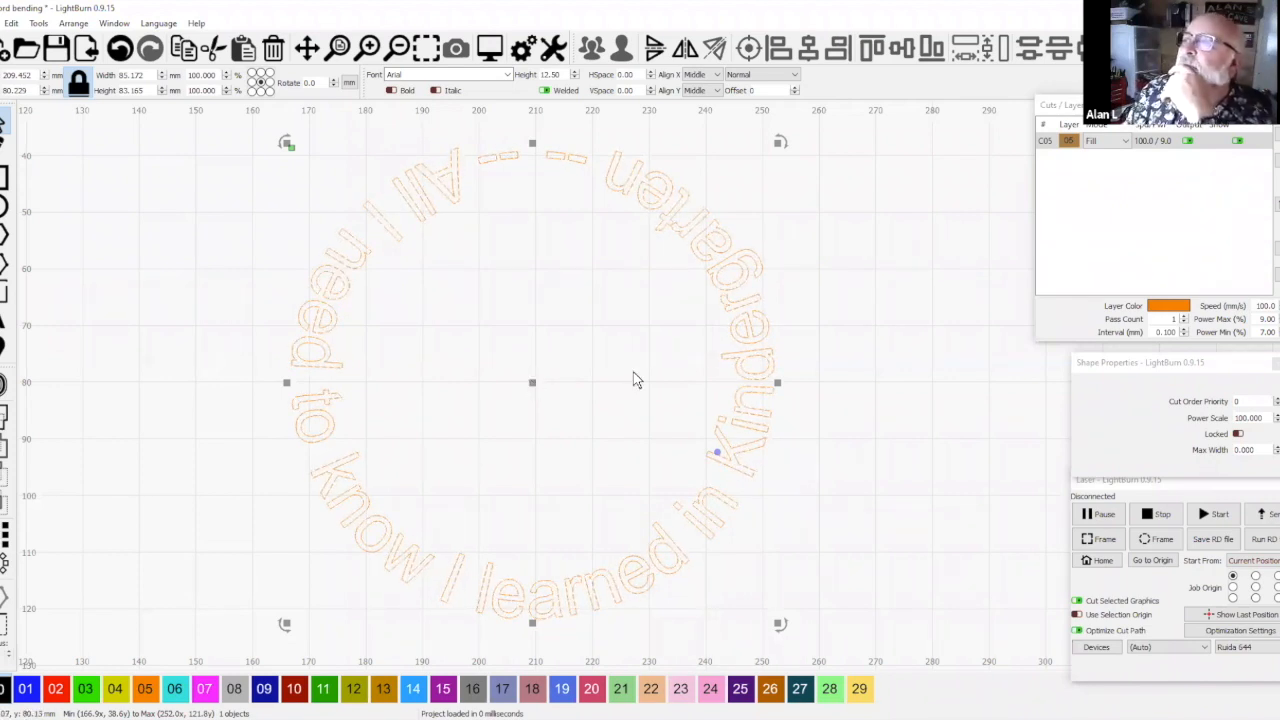
pyautogui.scroll(-3, 573, 380)
pyautogui.moveTo(550, 382); pyautogui.dragTo(515, 367)
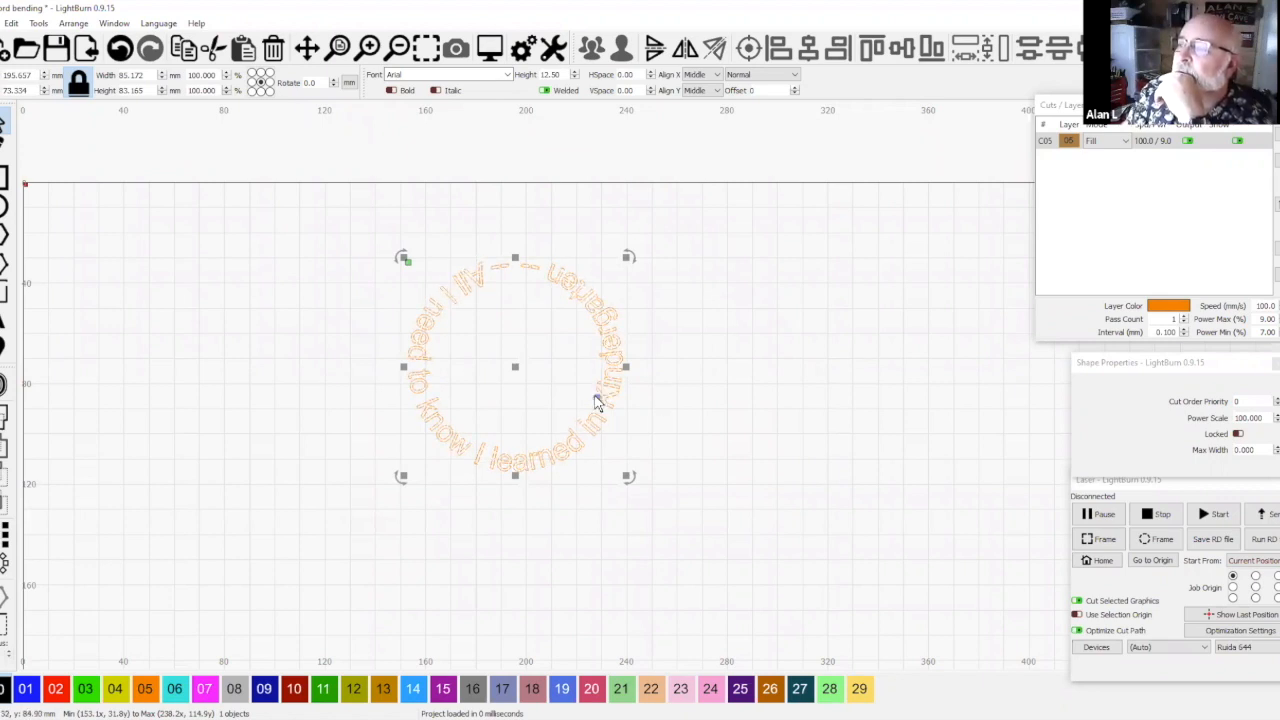
# Replace the word "learned" with "need" in the circular Kindergarten text and finish editing the text
pyautogui.hotkey('ctrl', 't')
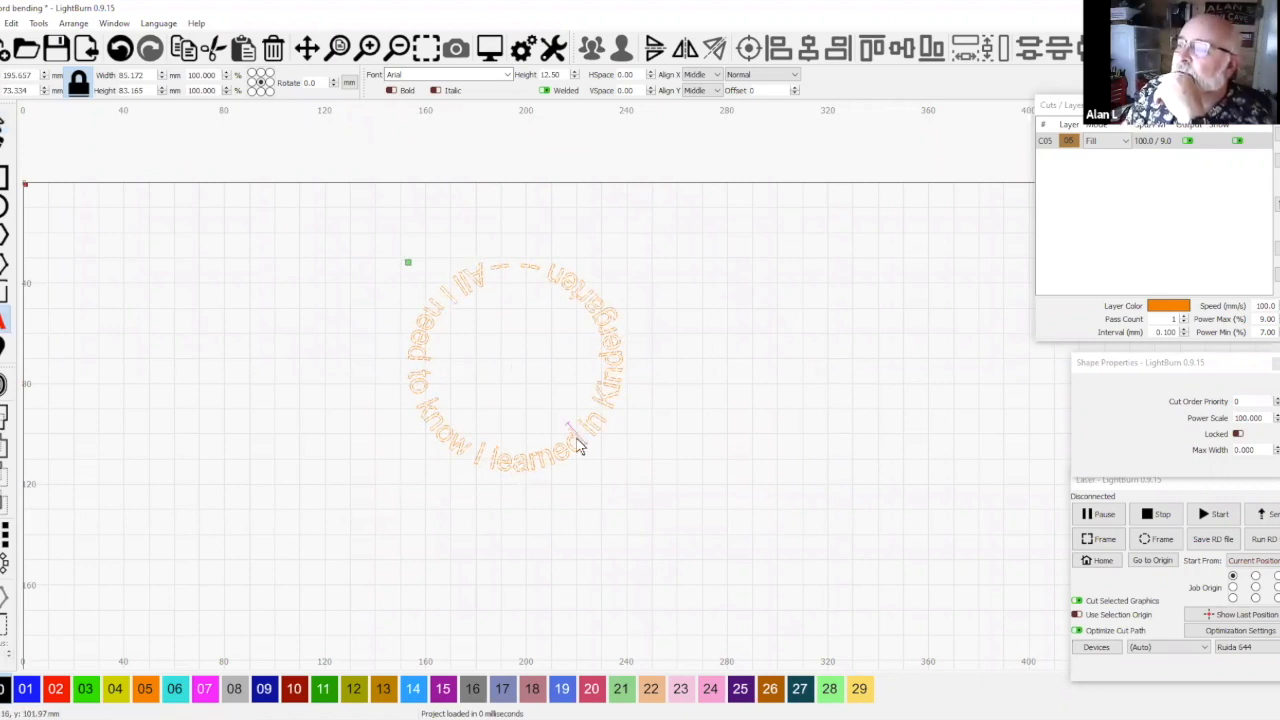
pyautogui.click(578, 445)
pyautogui.press('BackSpace')
pyautogui.press('BackSpace')
pyautogui.press('BackSpace')
pyautogui.press('BackSpace')
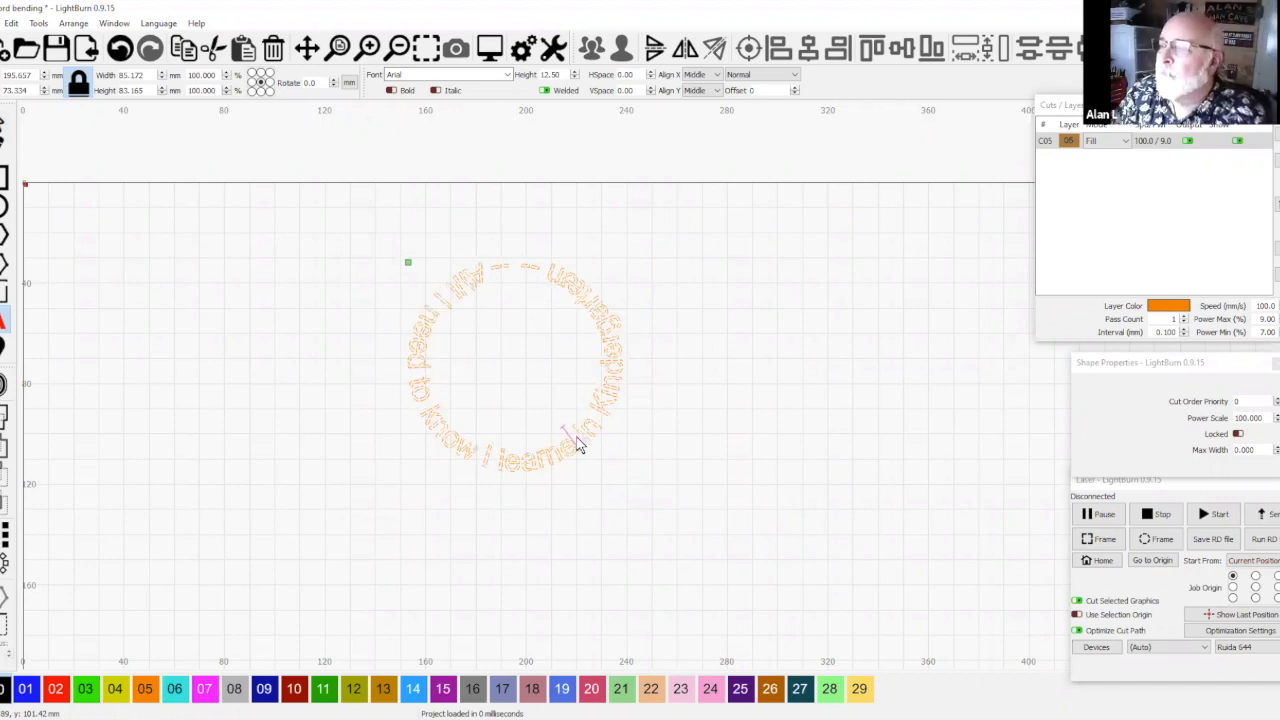
pyautogui.press('BackSpace')
pyautogui.press('BackSpace')
pyautogui.press('BackSpace')
pyautogui.write('need')
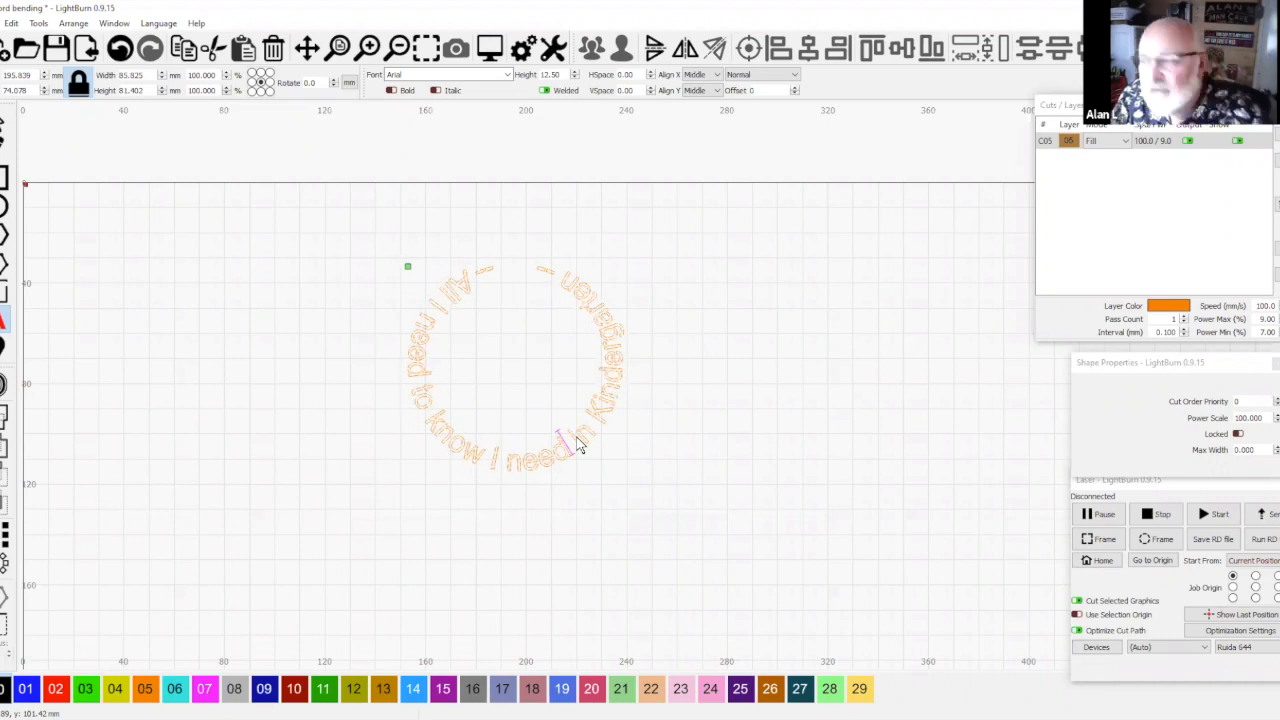
pyautogui.click(585, 293)
pyautogui.press('Escape')
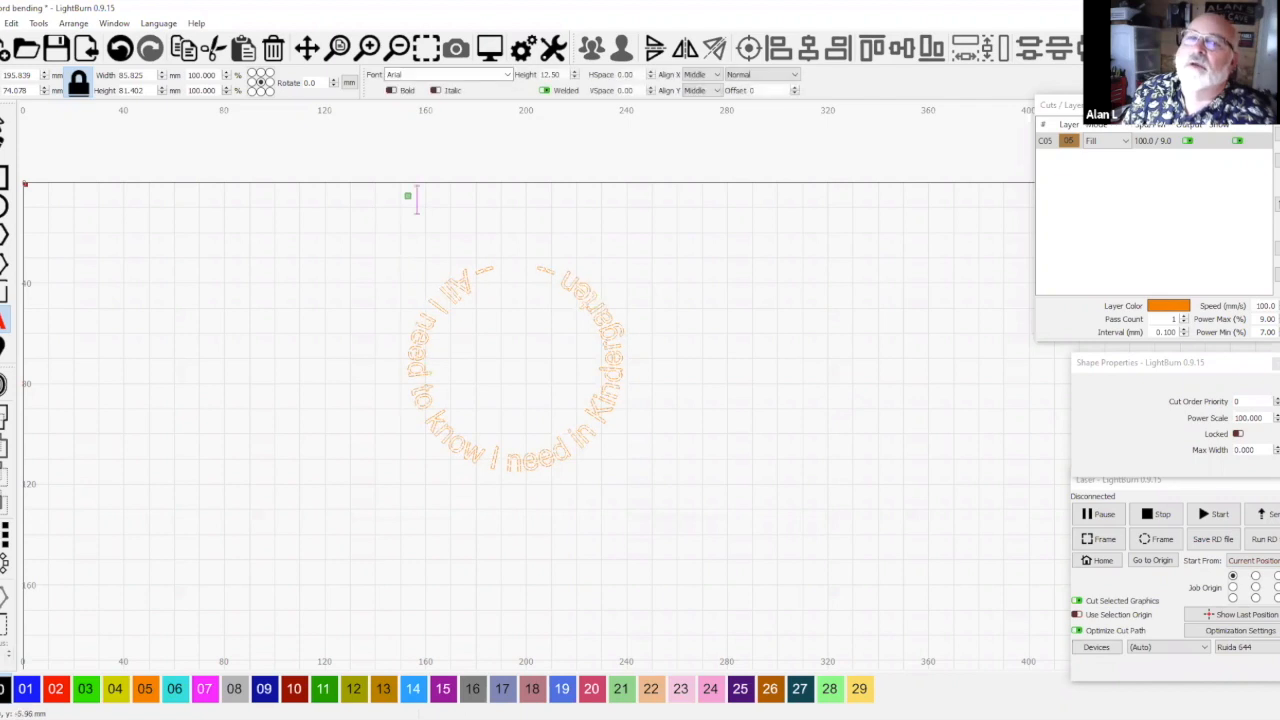
# Rotate the circular text about half a turn and return it to its original orientation
pyautogui.moveTo(631, 261); pyautogui.dragTo(643, 282)
pyautogui.moveTo(570, 487); pyautogui.dragTo(420, 466)
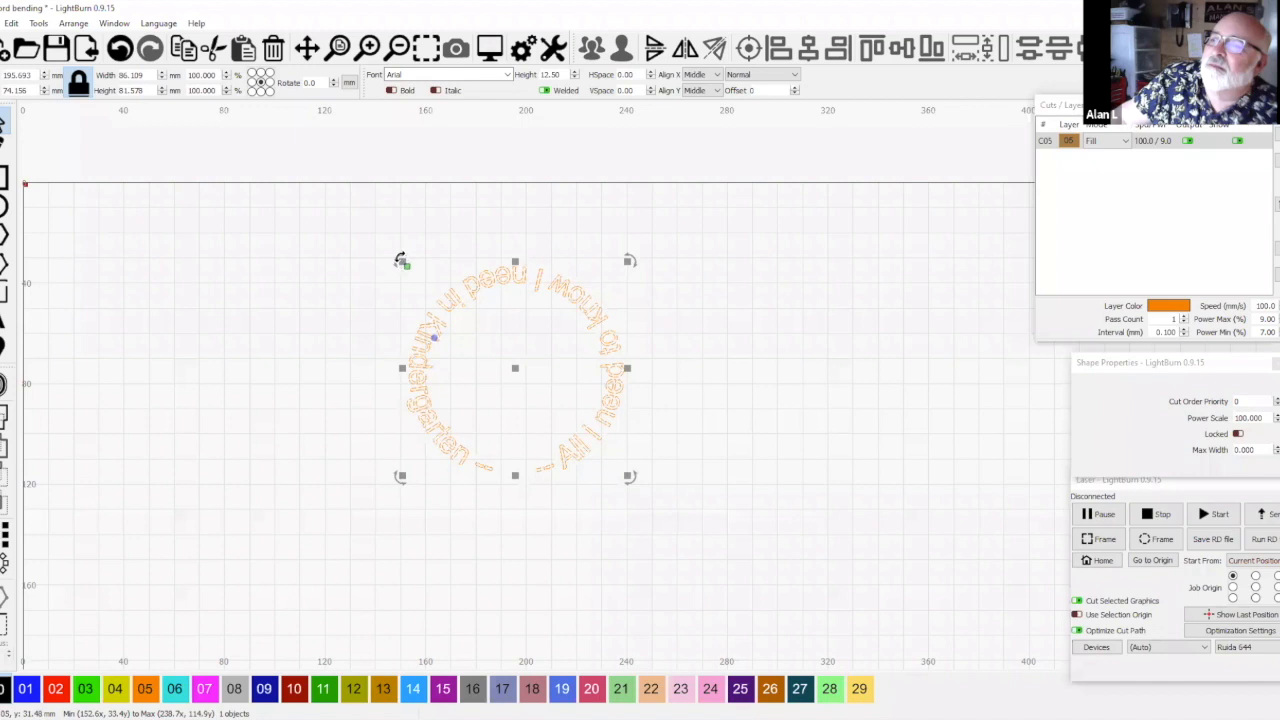
pyautogui.click(354, 418)
pyautogui.moveTo(354, 411); pyautogui.dragTo(604, 458)
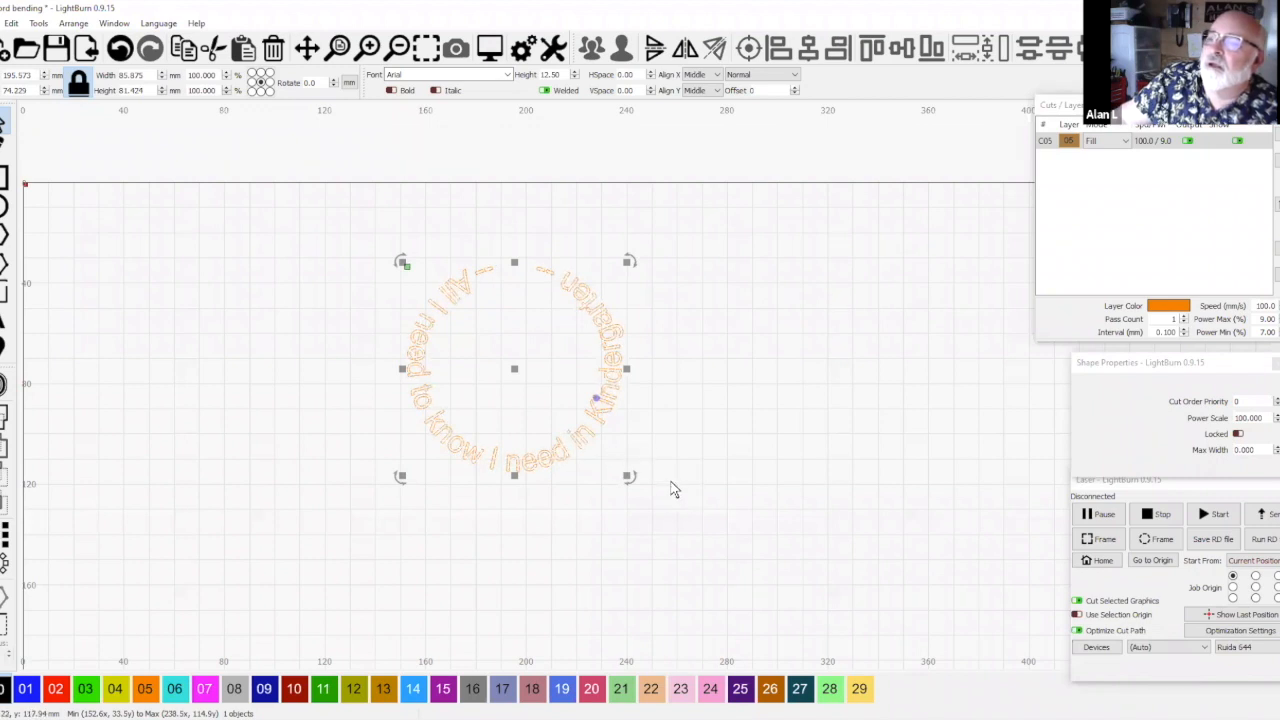
# Move the circular text near the bed's lower-left corner and try a grid array of it with 4 columns and 3 rows
pyautogui.scroll(-4, 672, 489)
pyautogui.moveTo(603, 443); pyautogui.dragTo(456, 586)
pyautogui.click(4, 535)
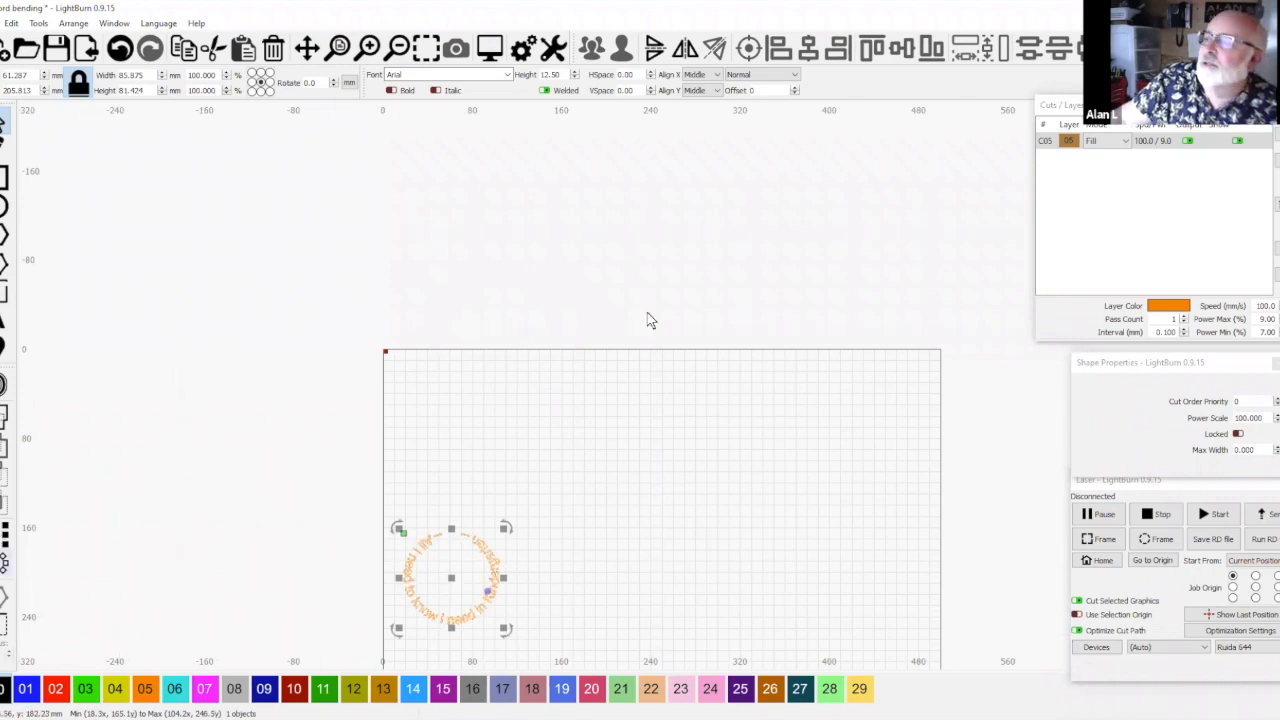
pyautogui.click(630, 283)
pyautogui.click(630, 283)
pyautogui.click(630, 283)
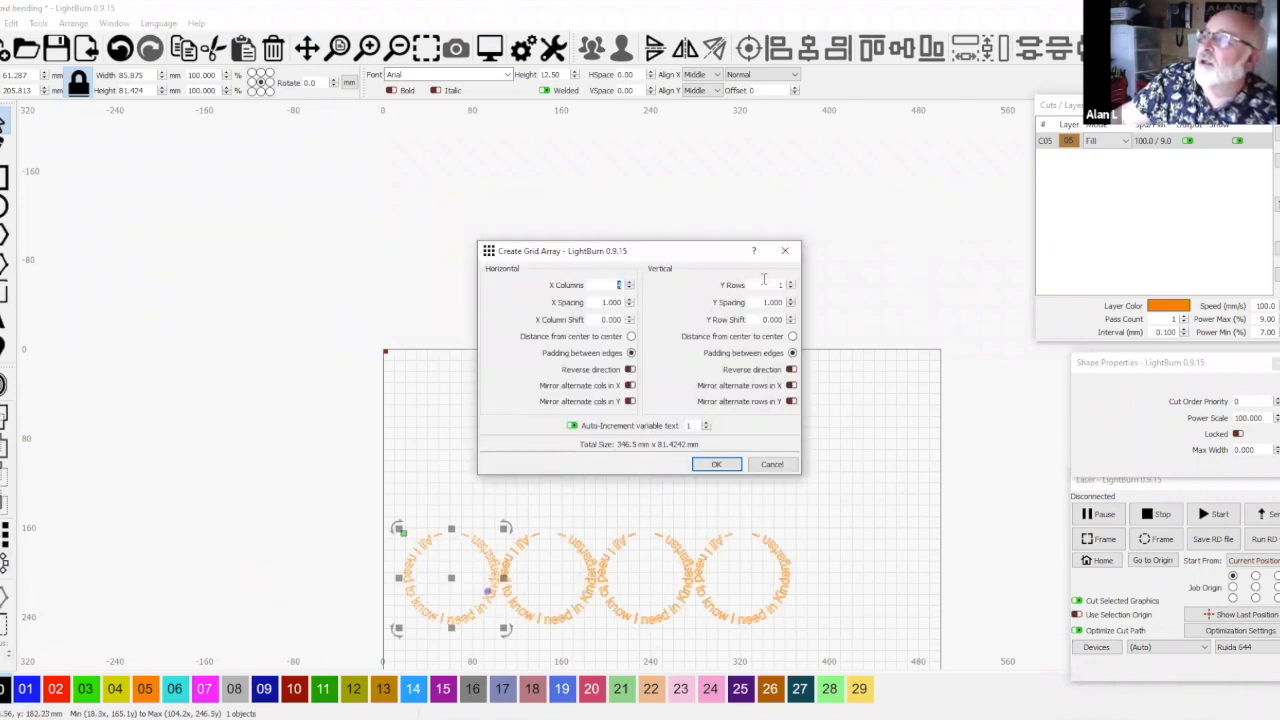
pyautogui.click(790, 283)
pyautogui.click(790, 283)
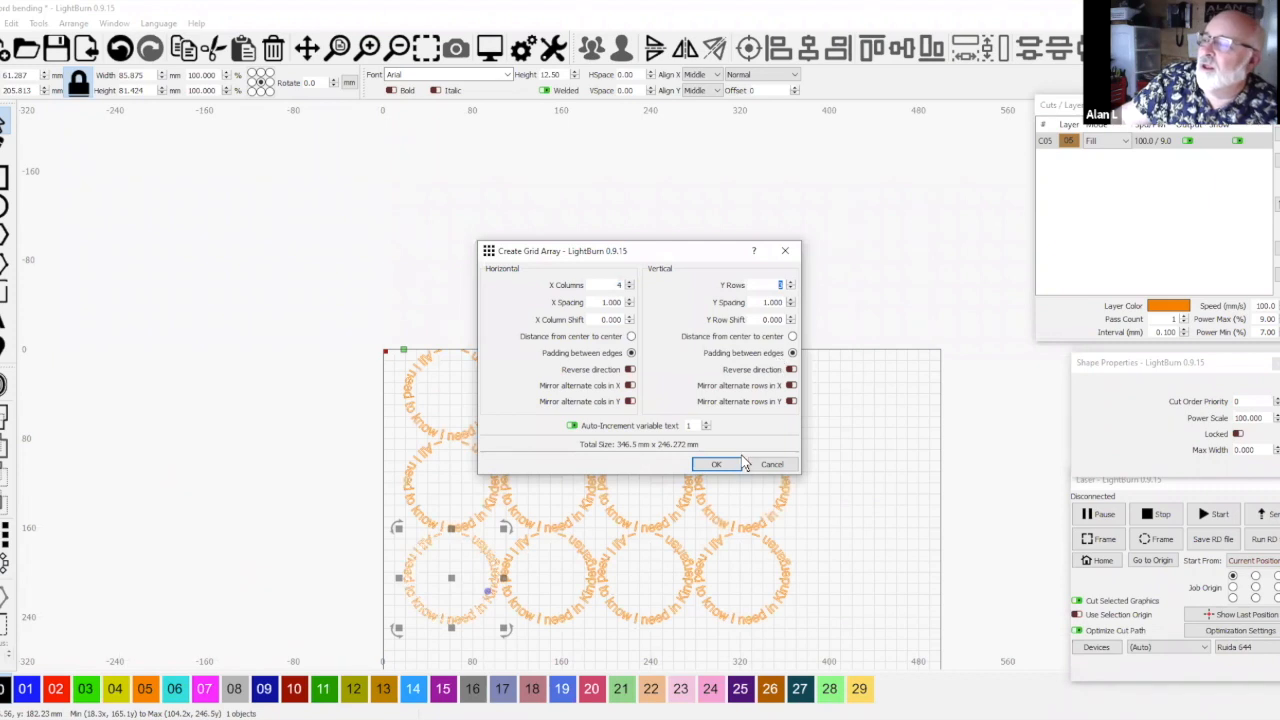
pyautogui.click(771, 465)
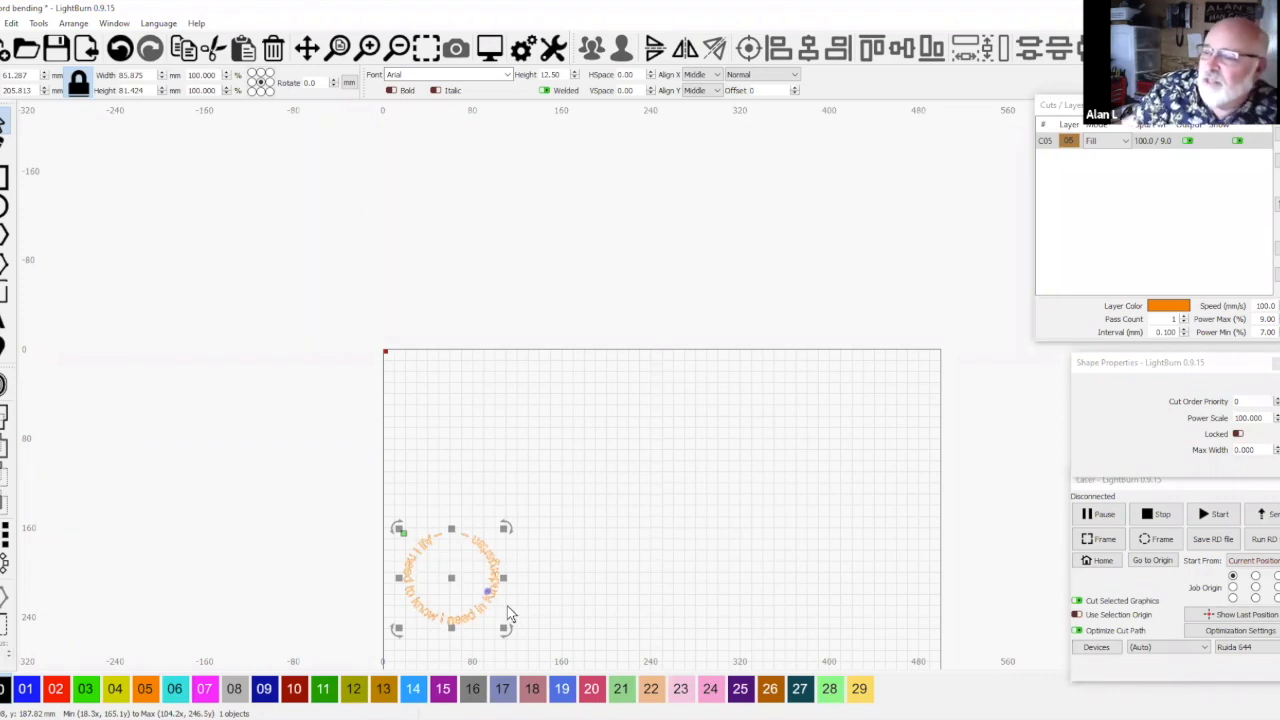
# Move the circular text toward the middle of the bed at about X 244.1, Y 129.8 mm and deselect it
pyautogui.scroll(-1, 610, 580)
pyautogui.moveTo(650, 602); pyautogui.dragTo(506, 444)
pyautogui.scroll(1, 505, 444)
pyautogui.scroll(1, 506, 452)
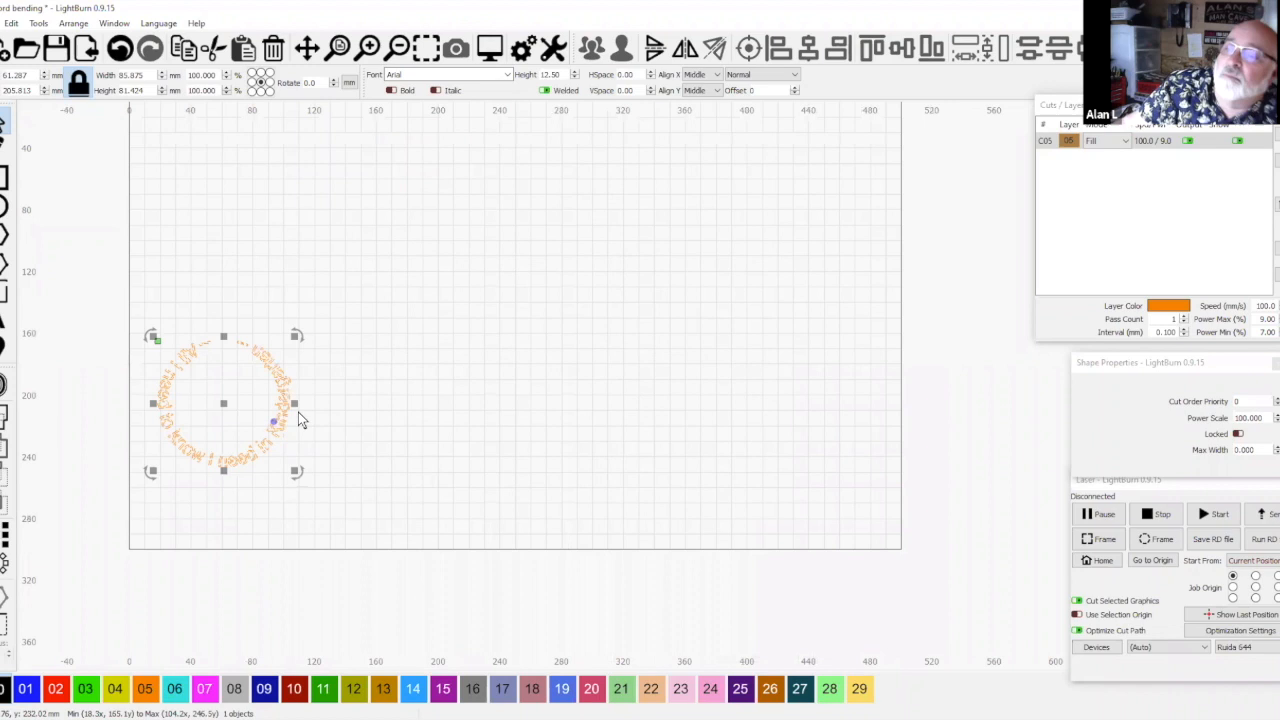
pyautogui.moveTo(227, 413); pyautogui.dragTo(506, 286)
pyautogui.click(575, 406)
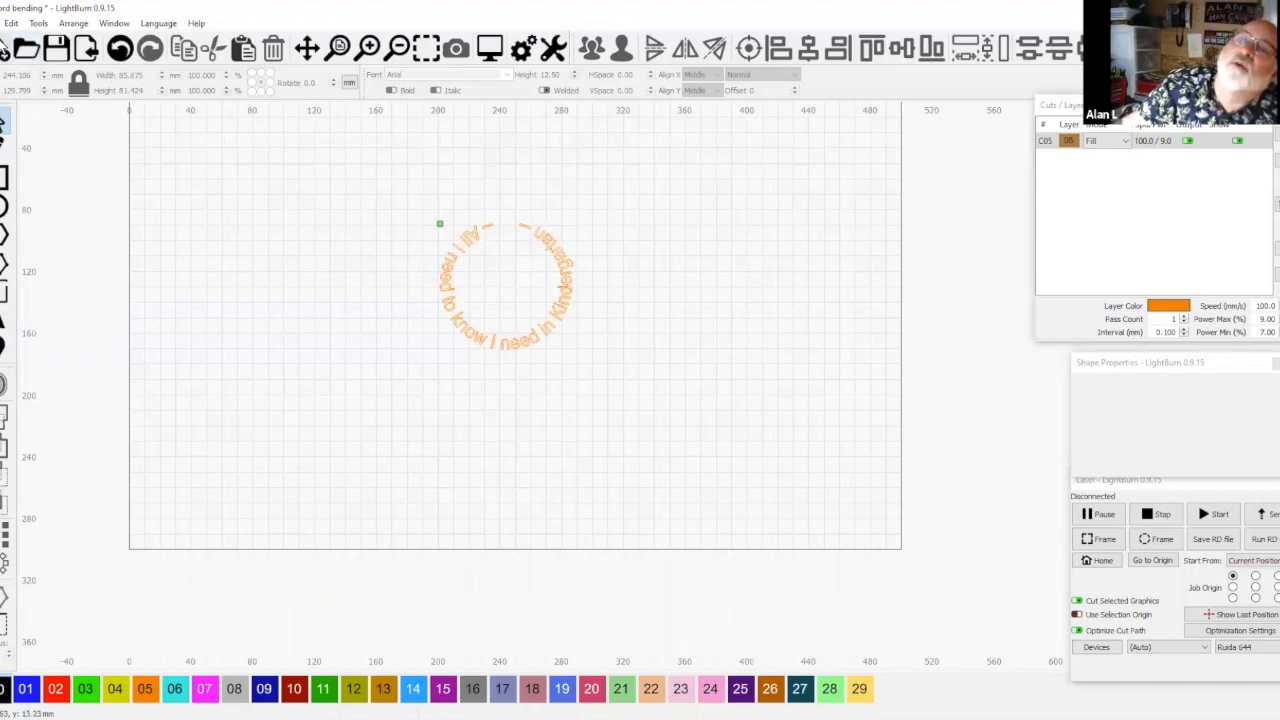
# Start a new project without saving the word bending project, and list all supported file types for opening
pyautogui.click(2, 48)
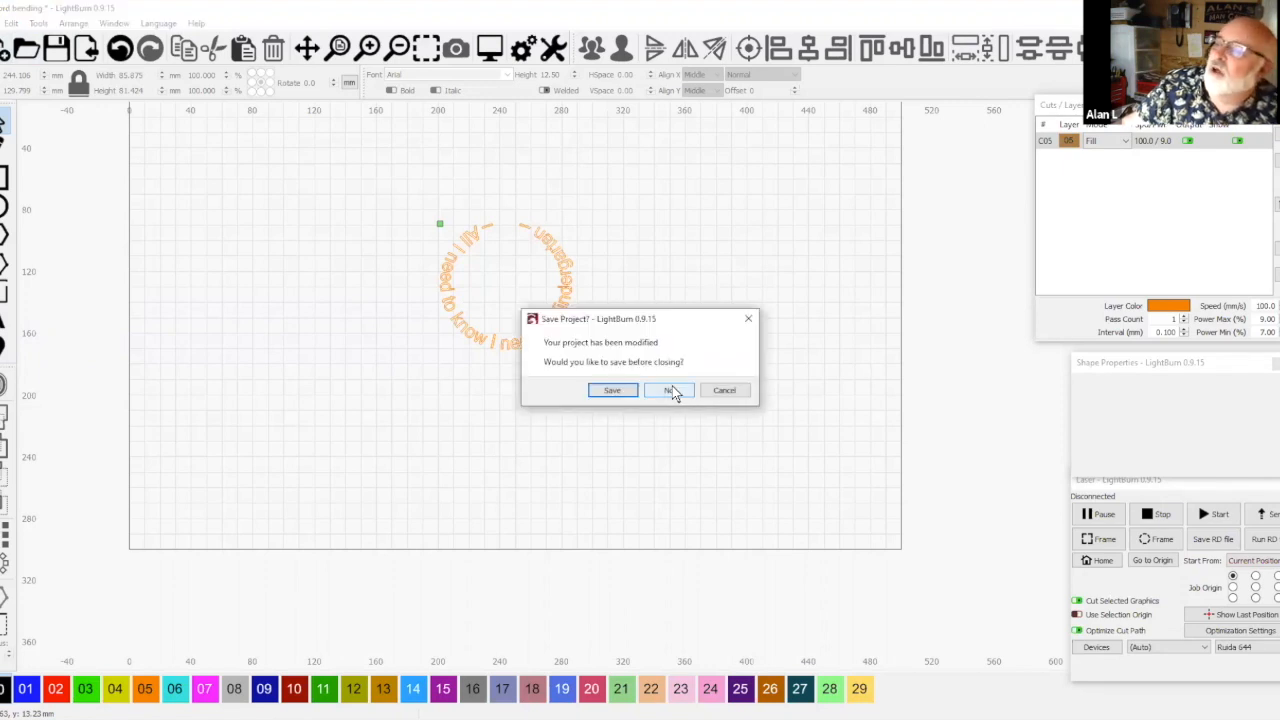
pyautogui.click(678, 392)
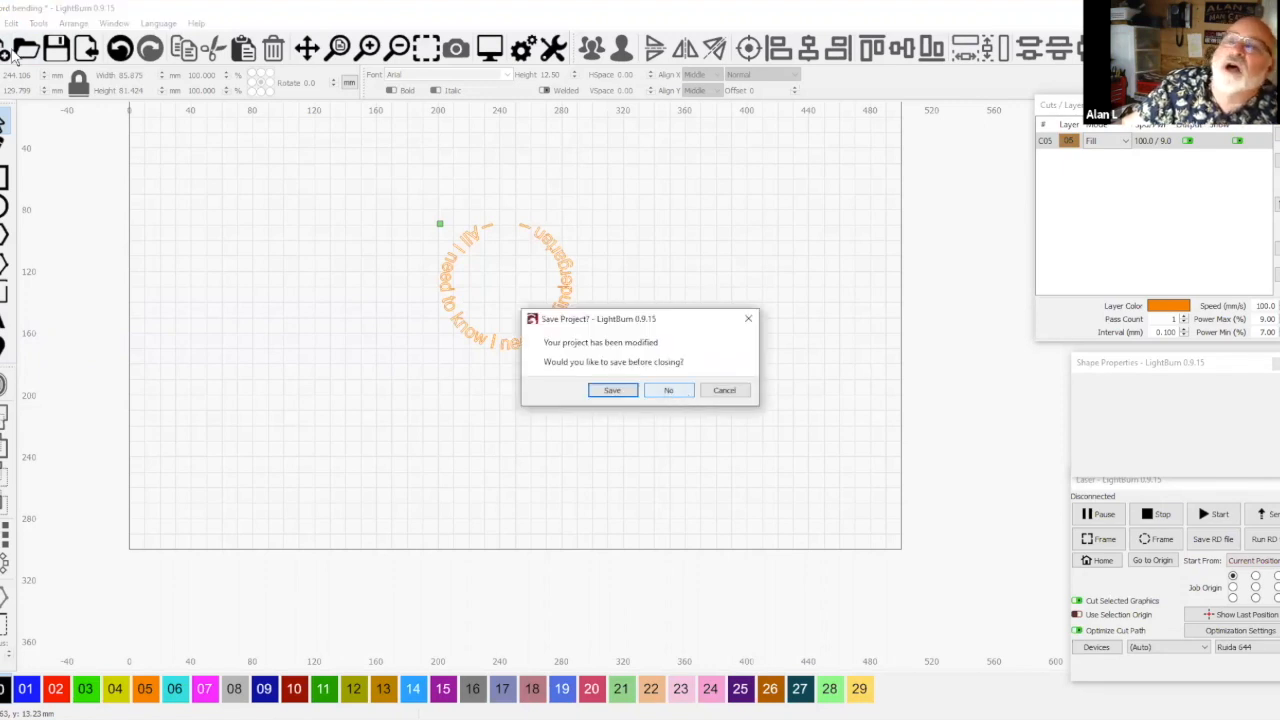
pyautogui.click(28, 52)
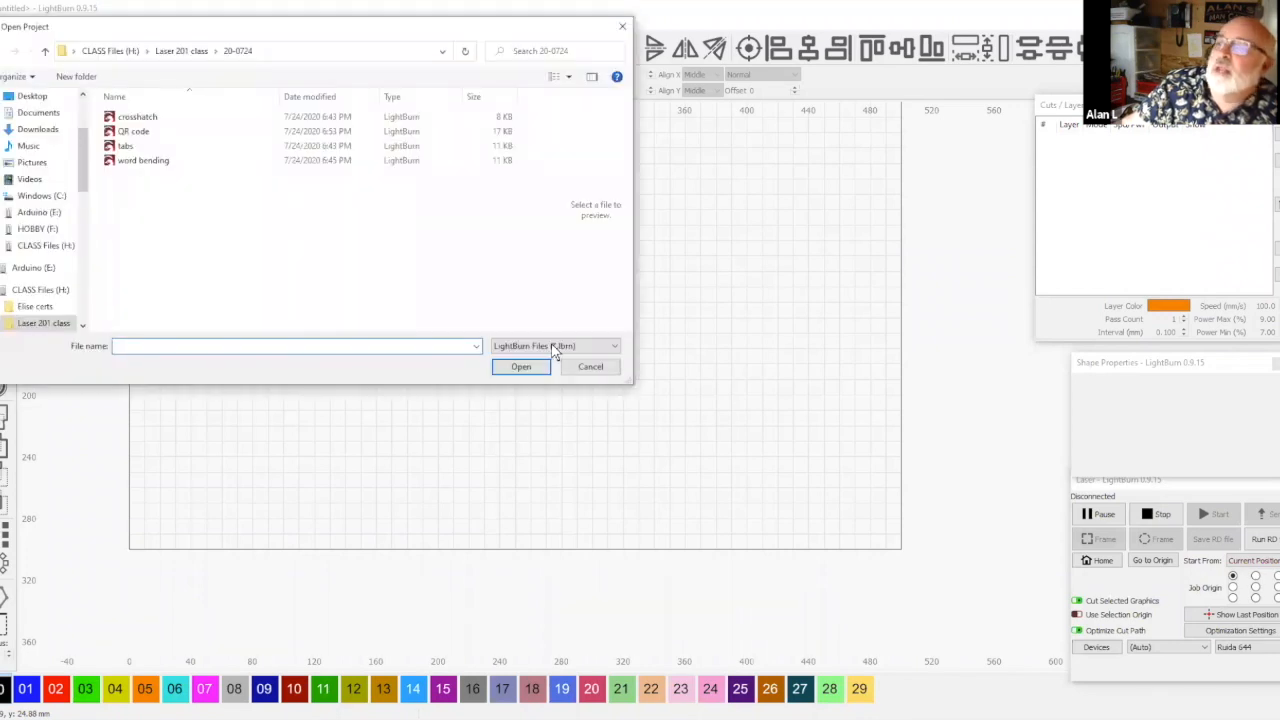
pyautogui.click(553, 348)
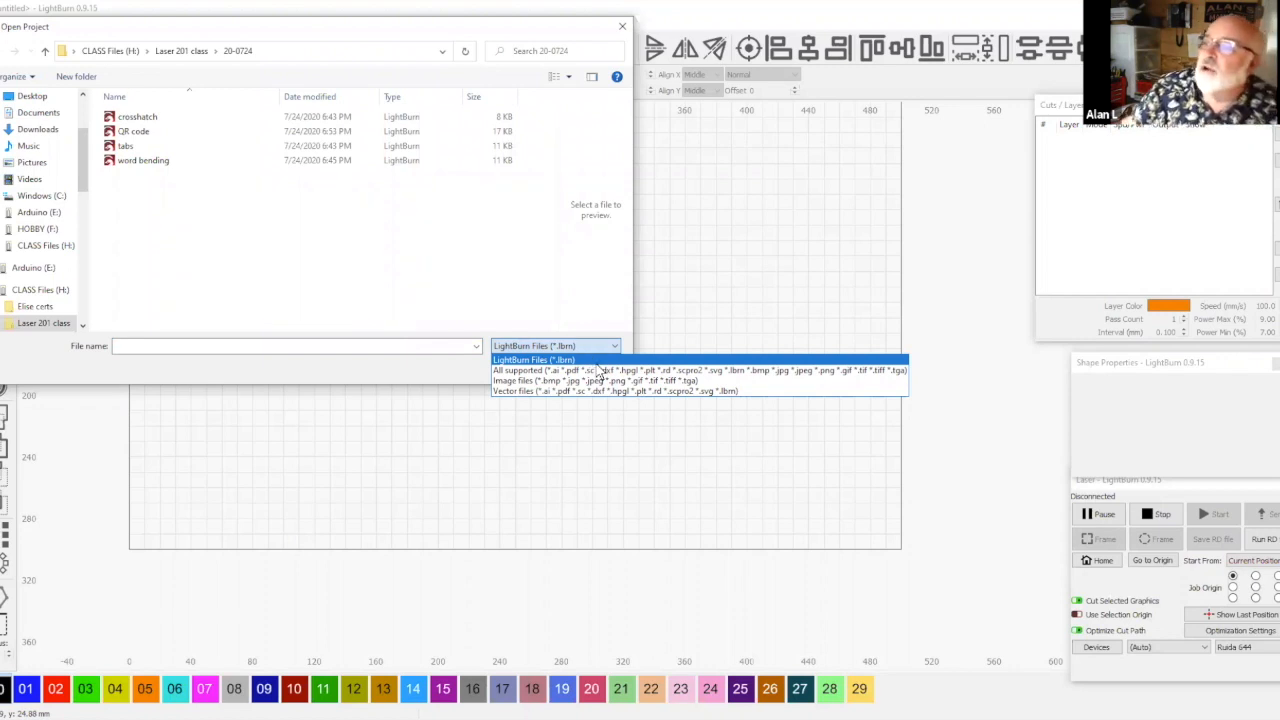
pyautogui.click(598, 370)
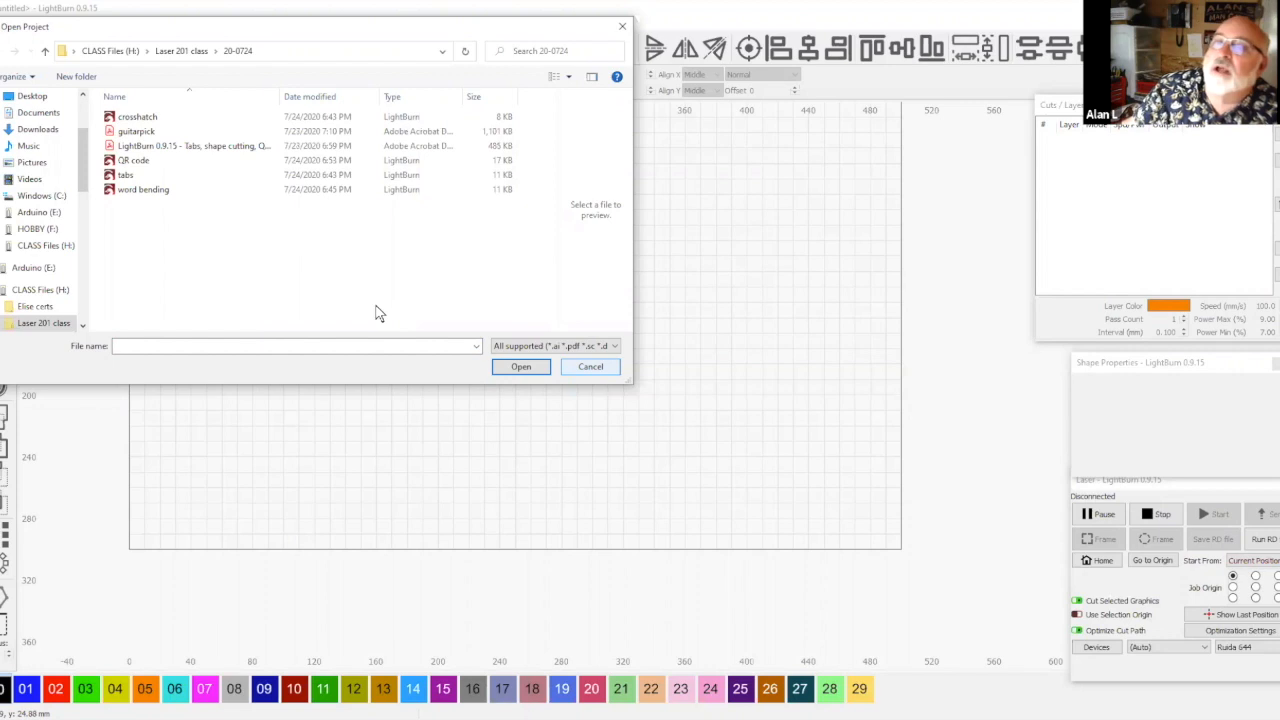
# Select the guitarpick PDF and look through its page previews for the guitar pick line drawing
pyautogui.click(141, 132)
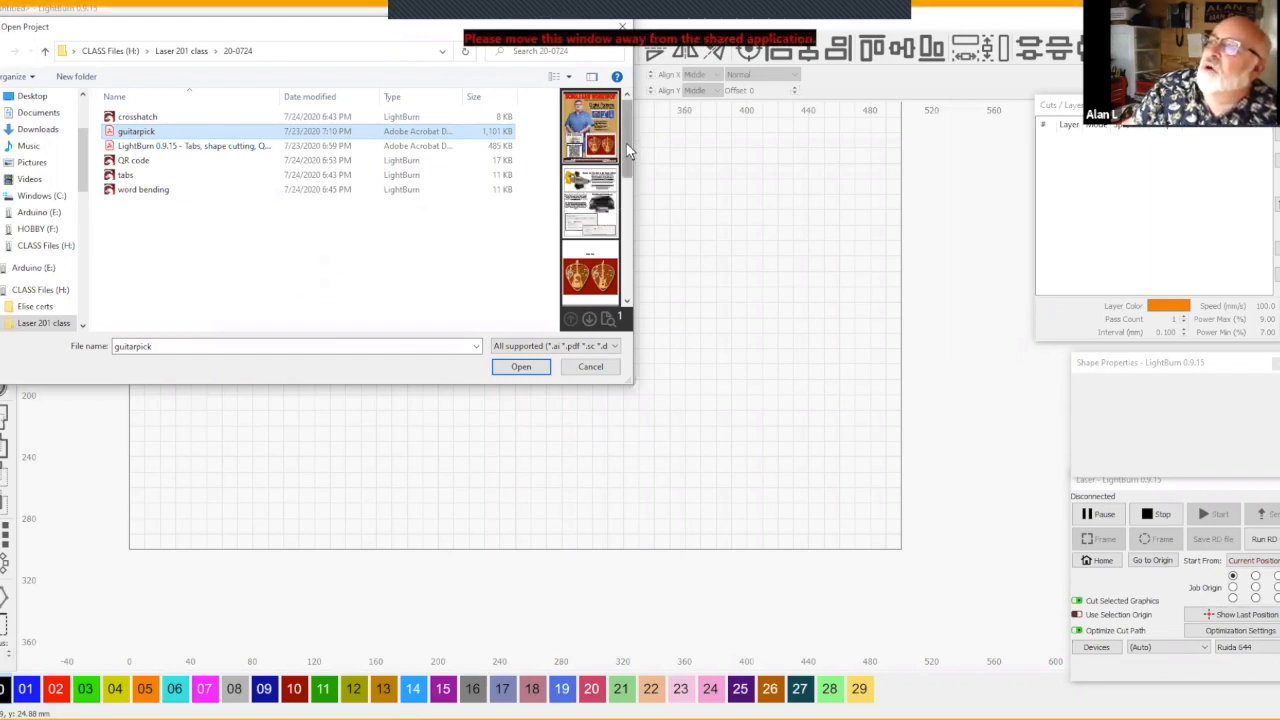
pyautogui.scroll(-2, 626, 143)
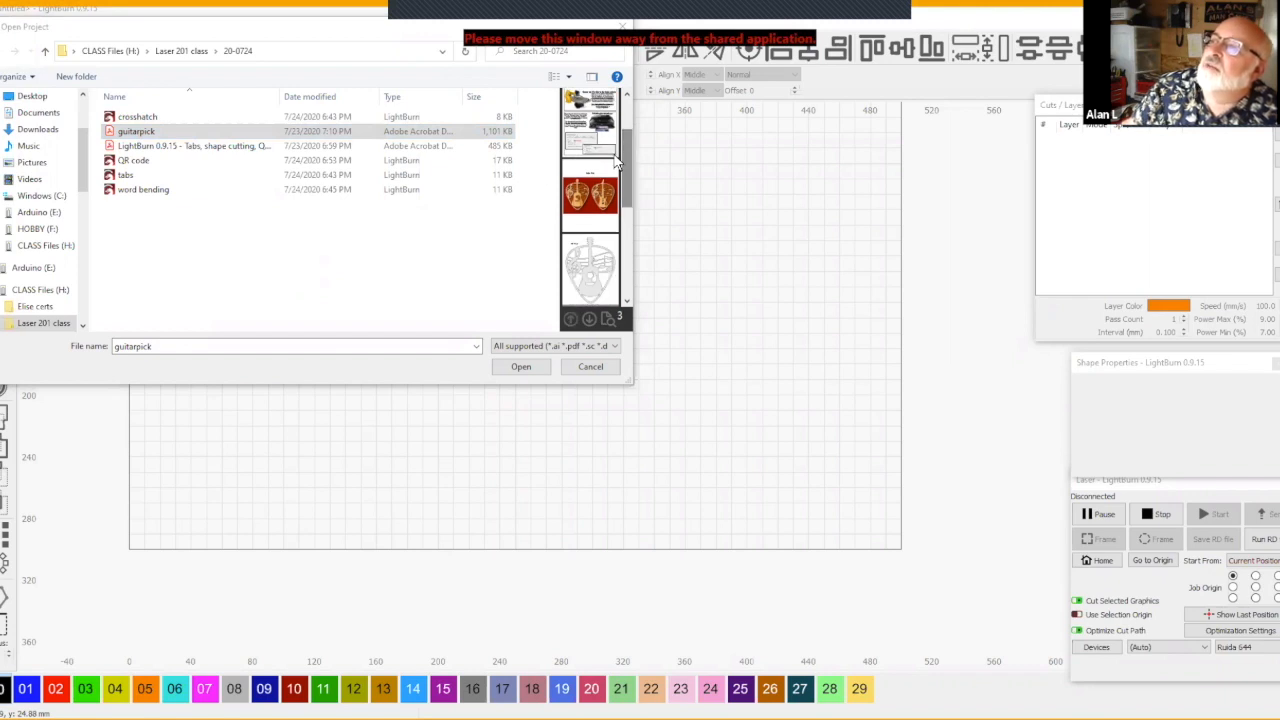
pyautogui.click(601, 195)
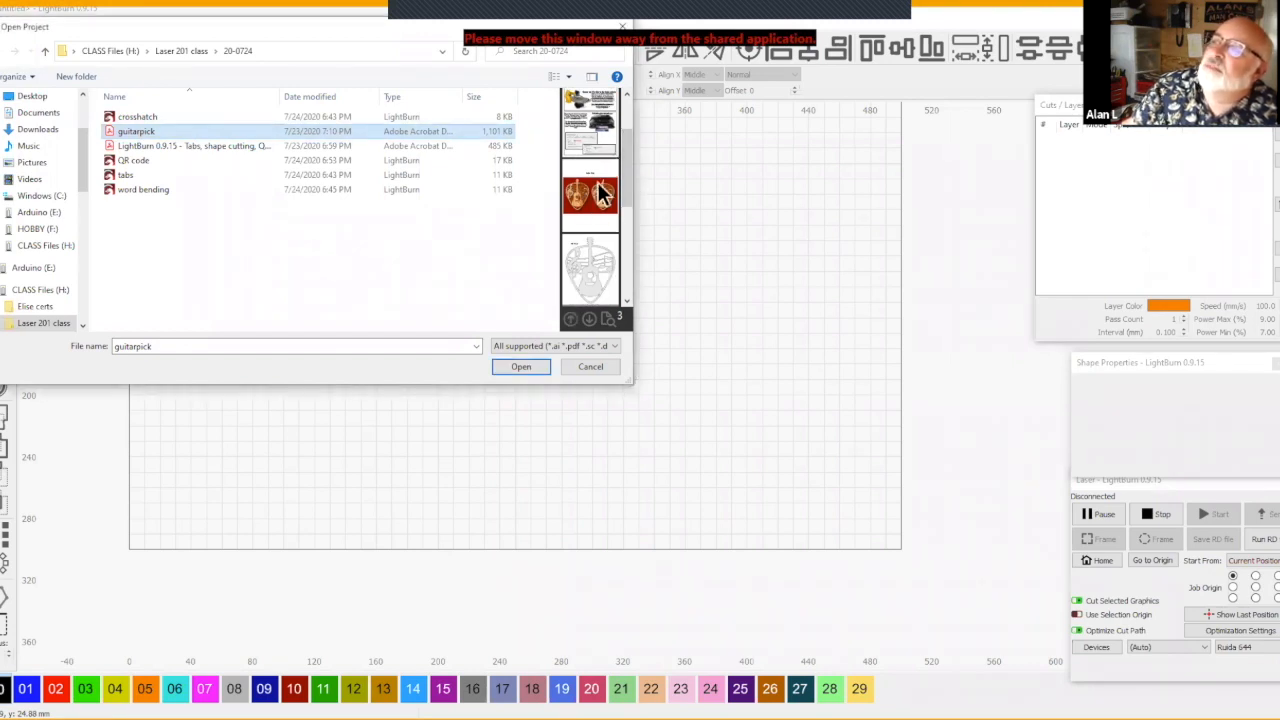
pyautogui.moveTo(626, 161); pyautogui.dragTo(640, 138)
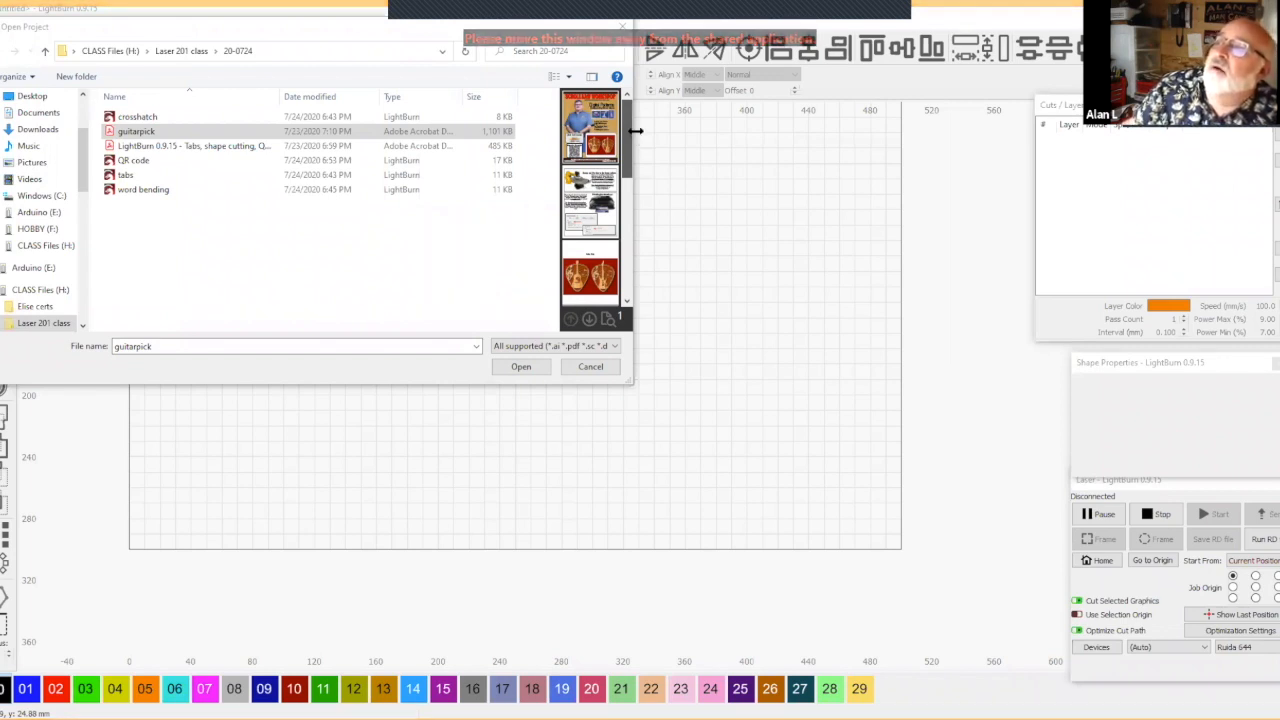
pyautogui.click(634, 140)
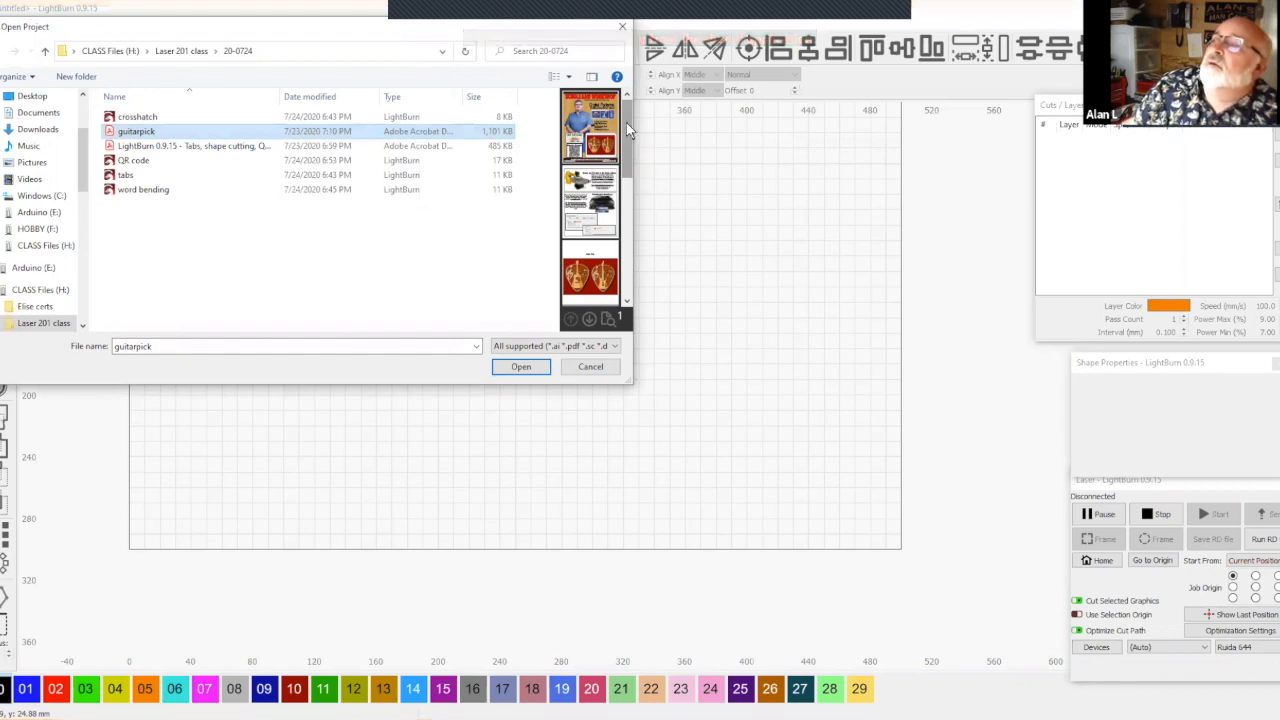
pyautogui.scroll(-2, 626, 140)
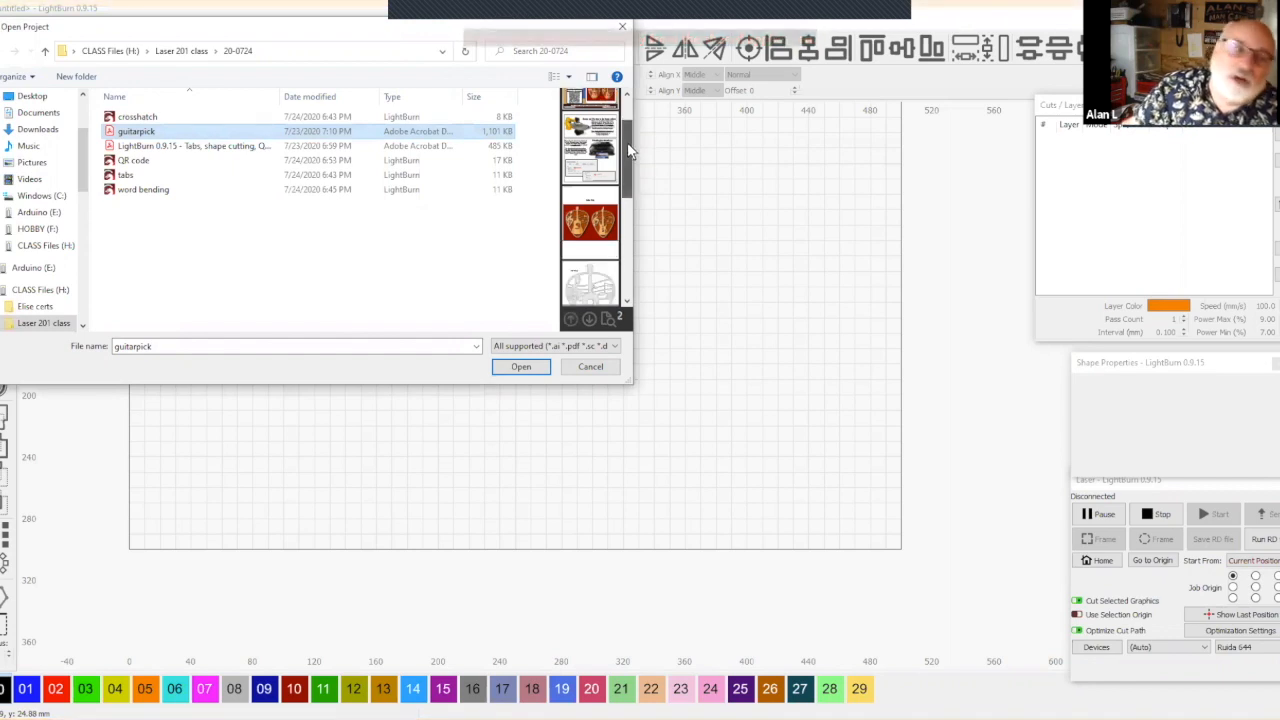
pyautogui.scroll(2, 630, 150)
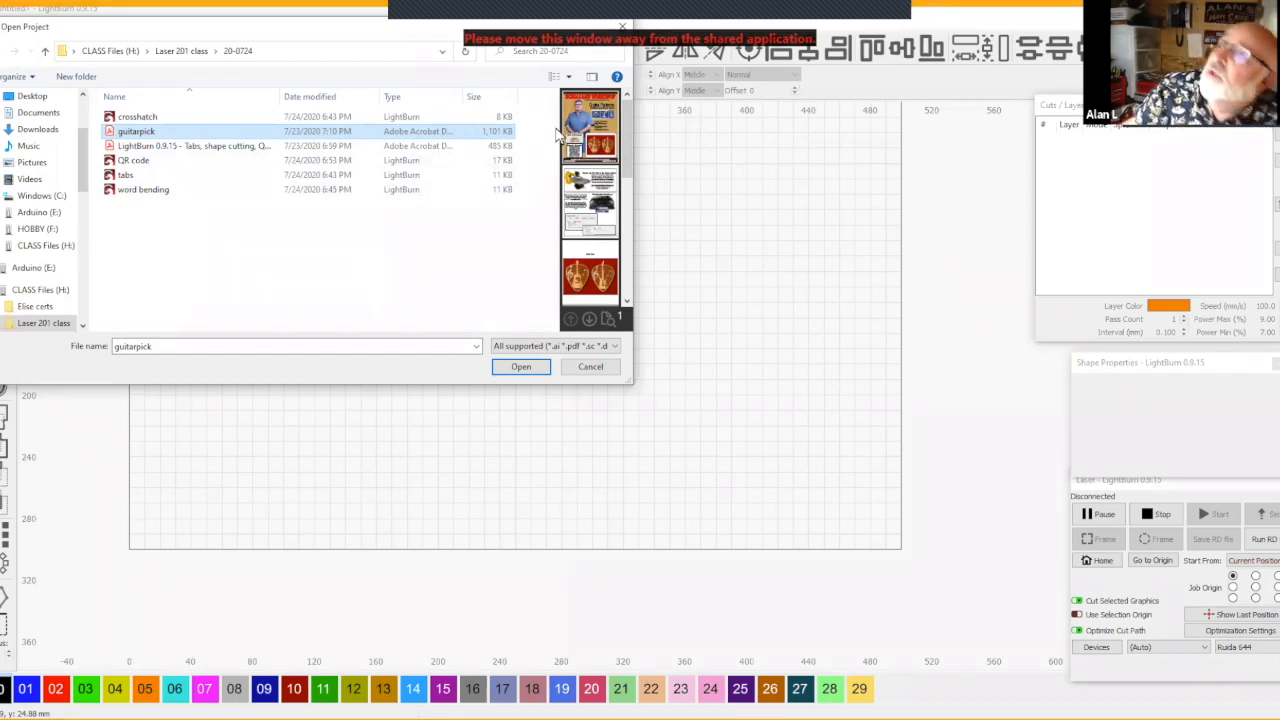
pyautogui.click(586, 258)
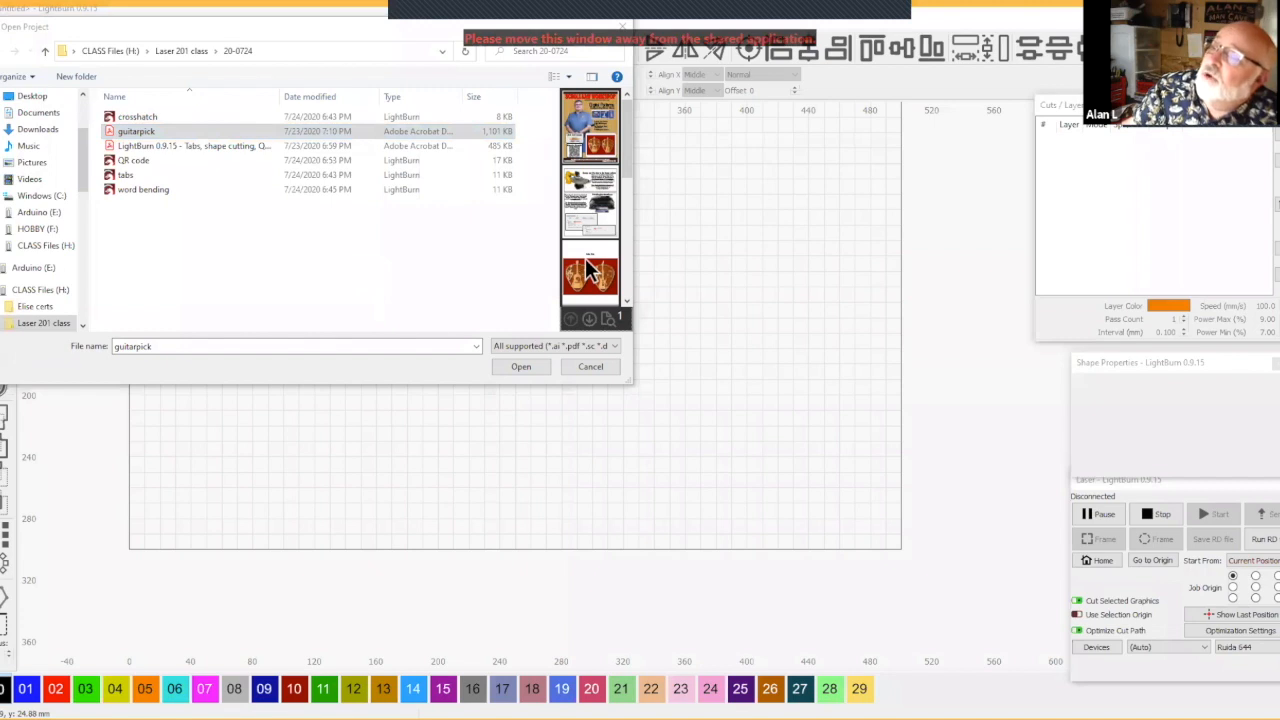
pyautogui.scroll(-2, 589, 270)
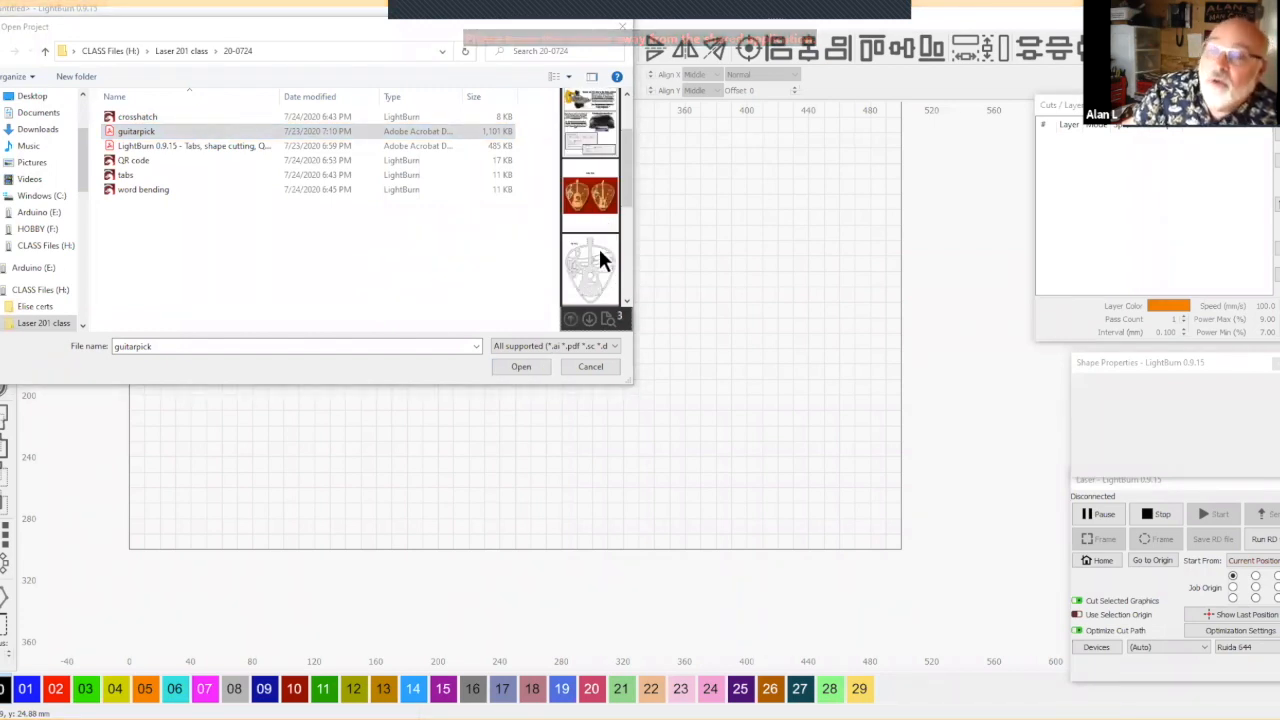
# Open the guitarpick PDF, loading page 4
pyautogui.click(524, 368)
pyautogui.click(528, 370)
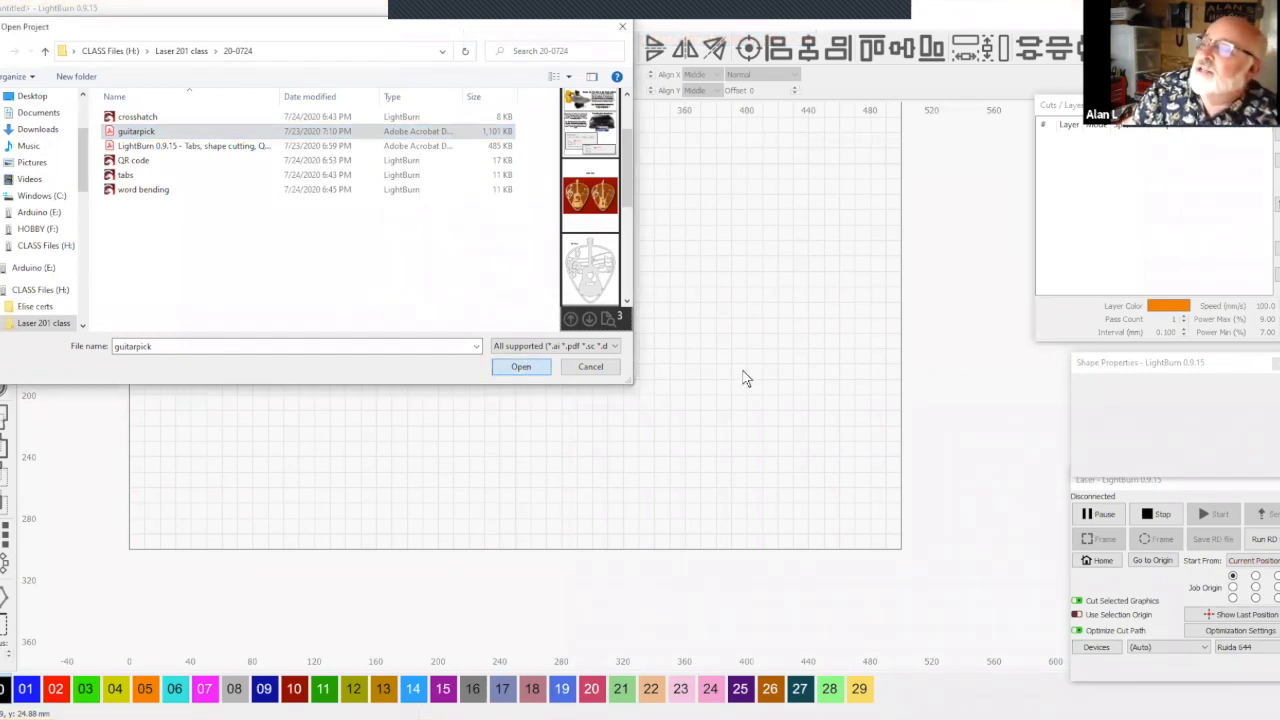
pyautogui.press('Return')
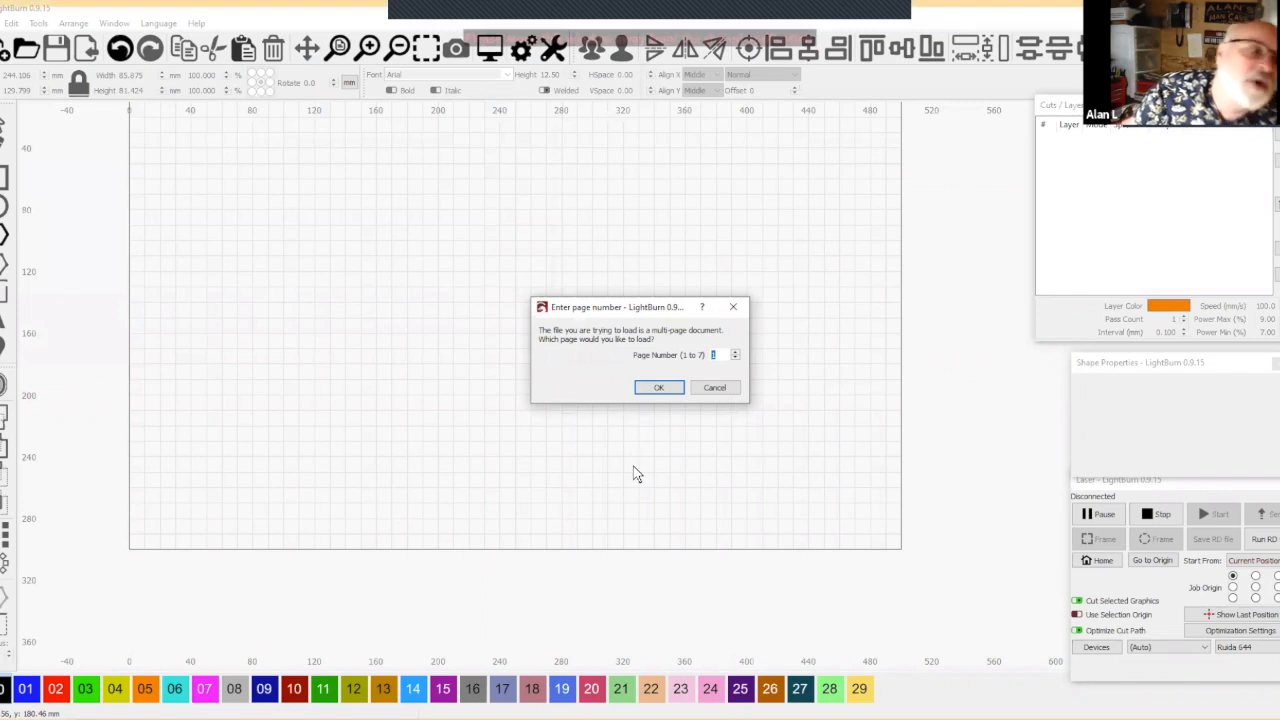
pyautogui.click(735, 352)
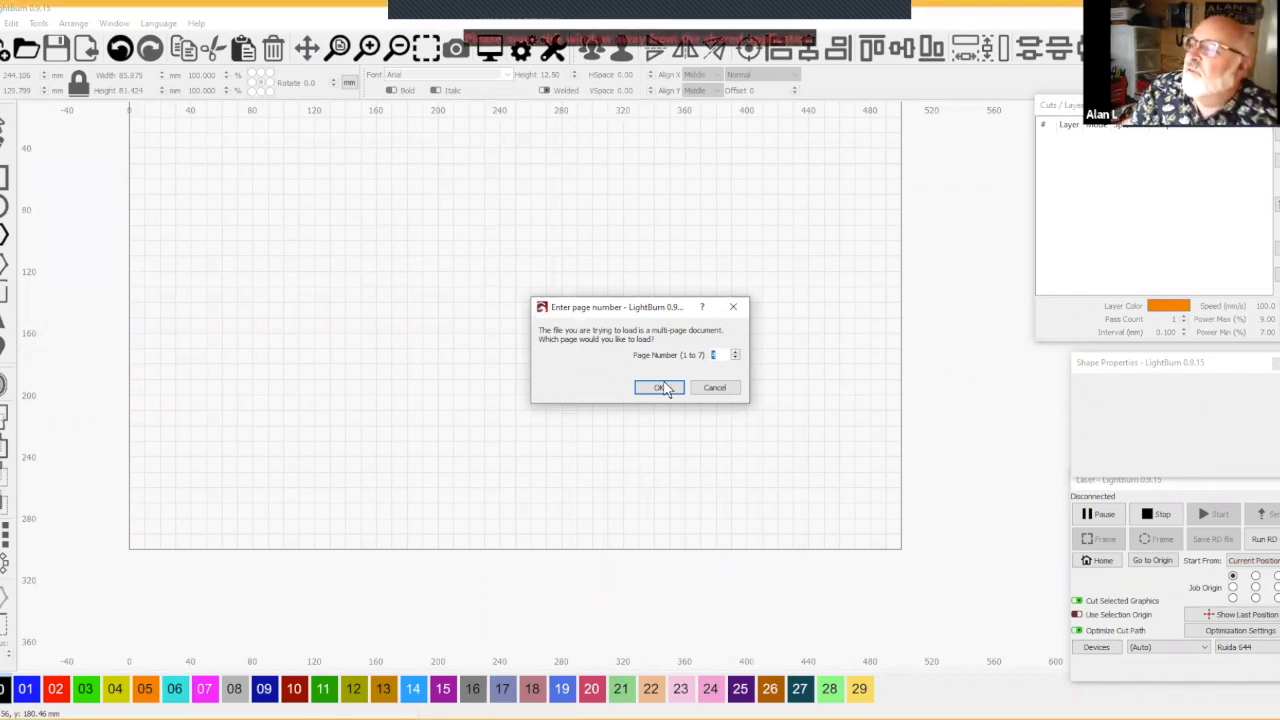
pyautogui.click(657, 387)
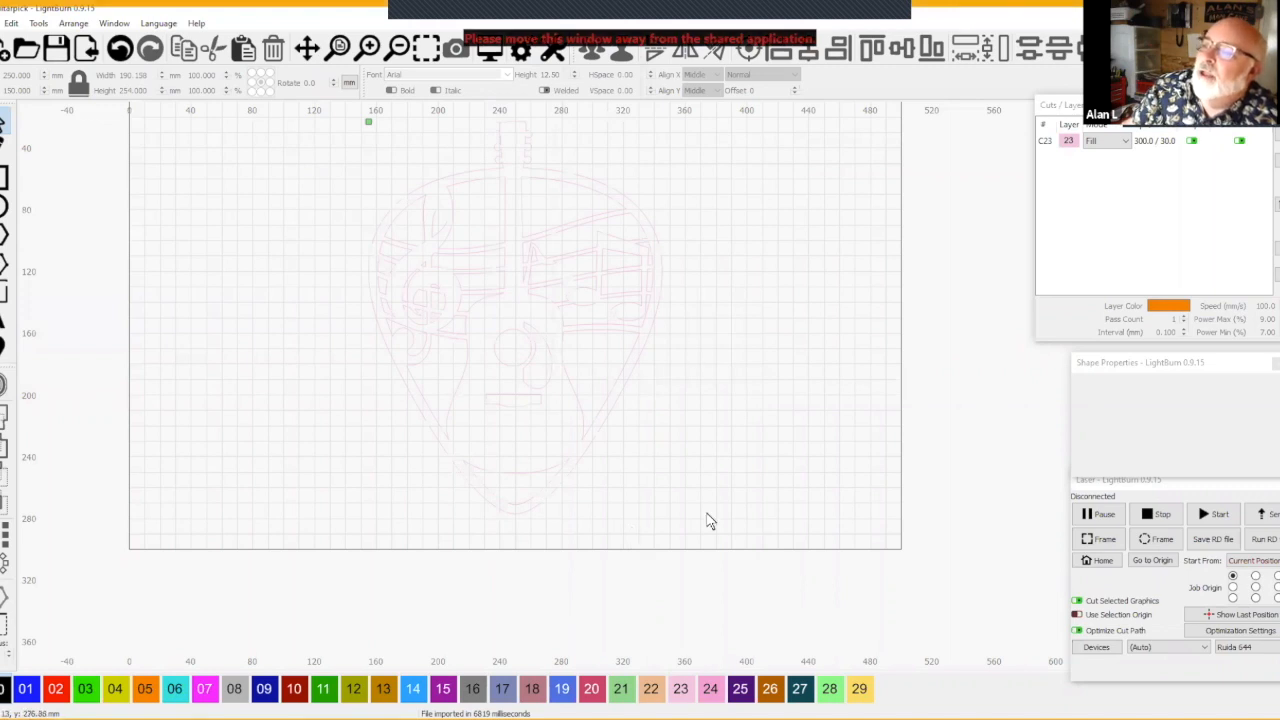
# Assign the whole guitar pick drawing to black layer 00 and move it left to about X 88.5, Y 150 mm, leaving it deselected
pyautogui.moveTo(757, 537); pyautogui.dragTo(300, 120)
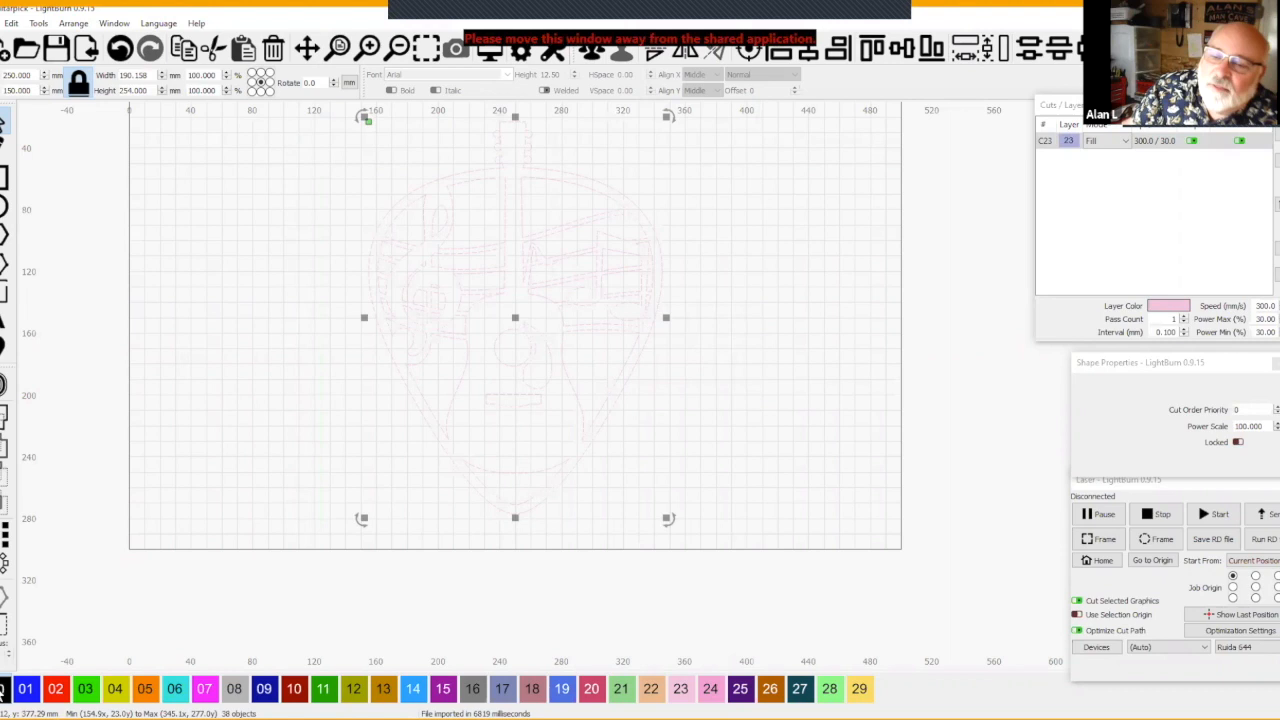
pyautogui.click(4, 690)
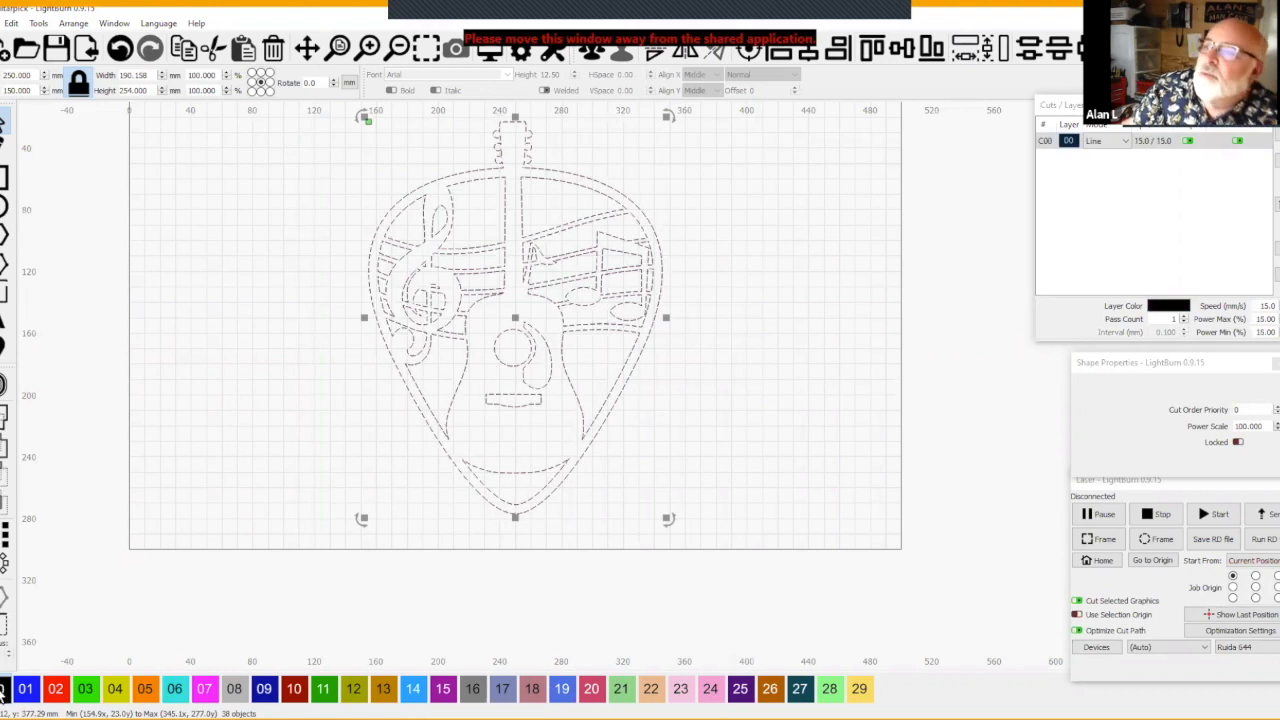
pyautogui.click(513, 325)
pyautogui.moveTo(513, 325); pyautogui.dragTo(265, 325)
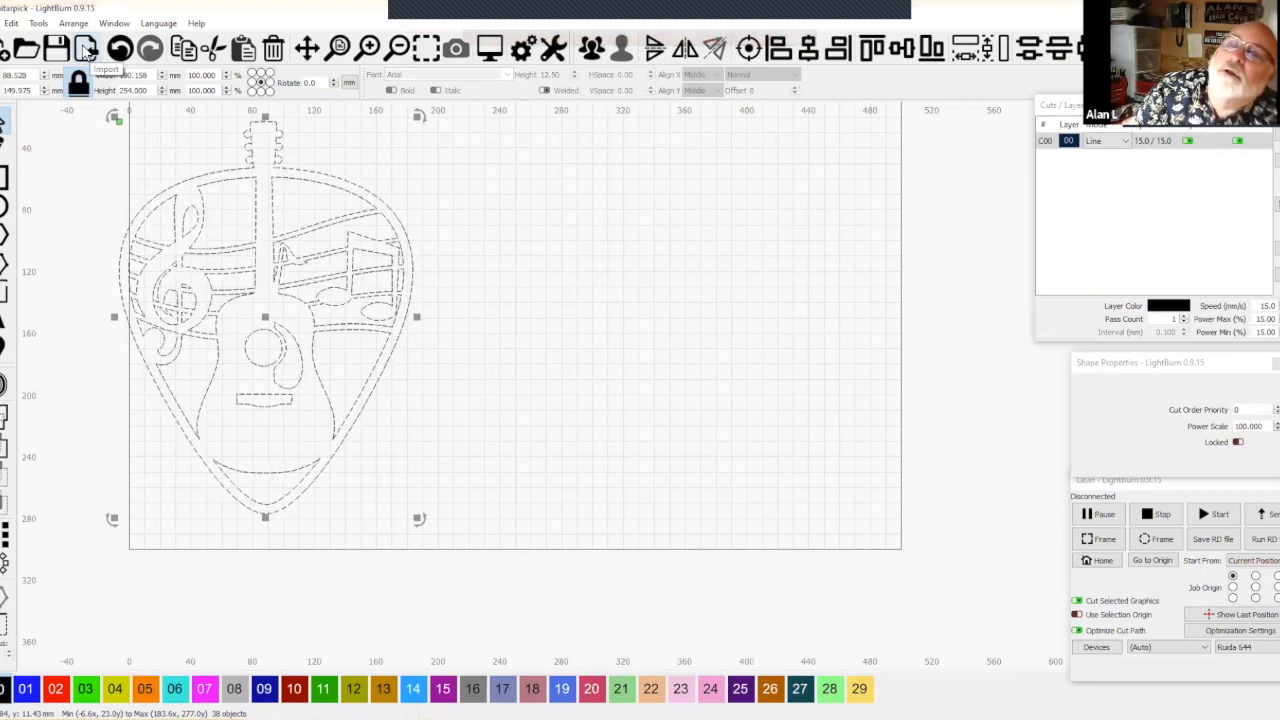
pyautogui.click(1, 23)
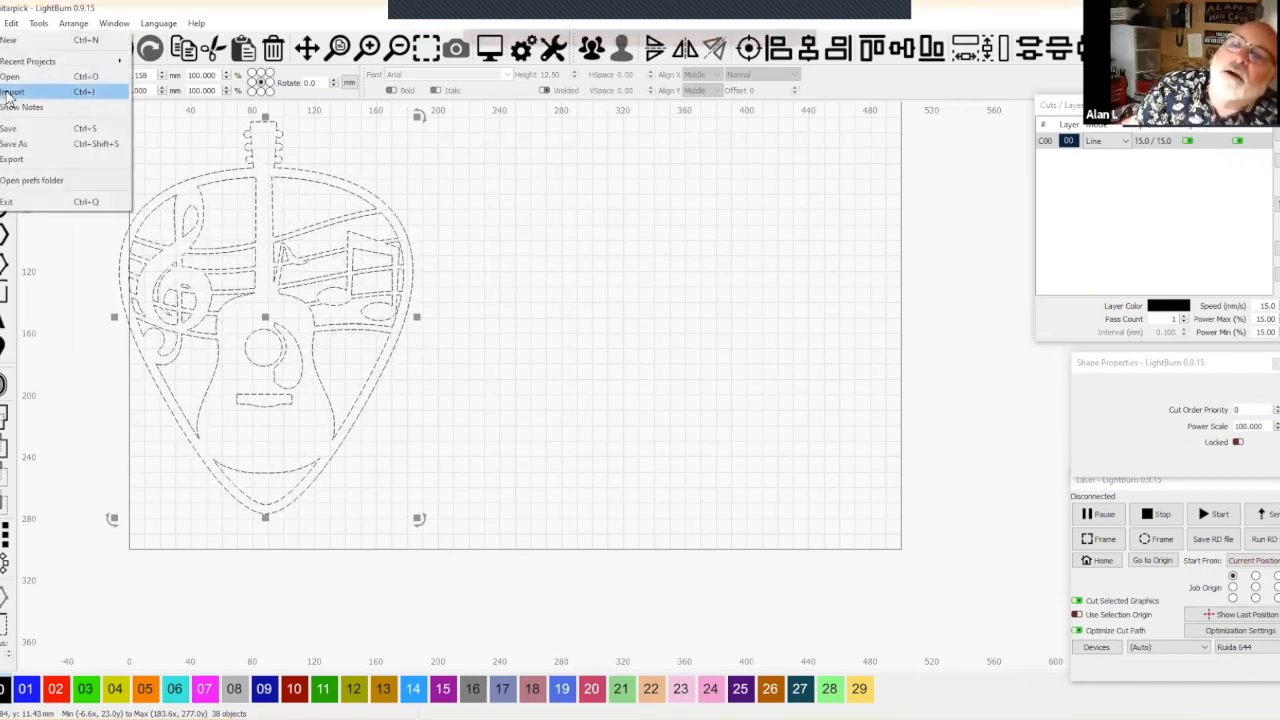
pyautogui.click(258, 106)
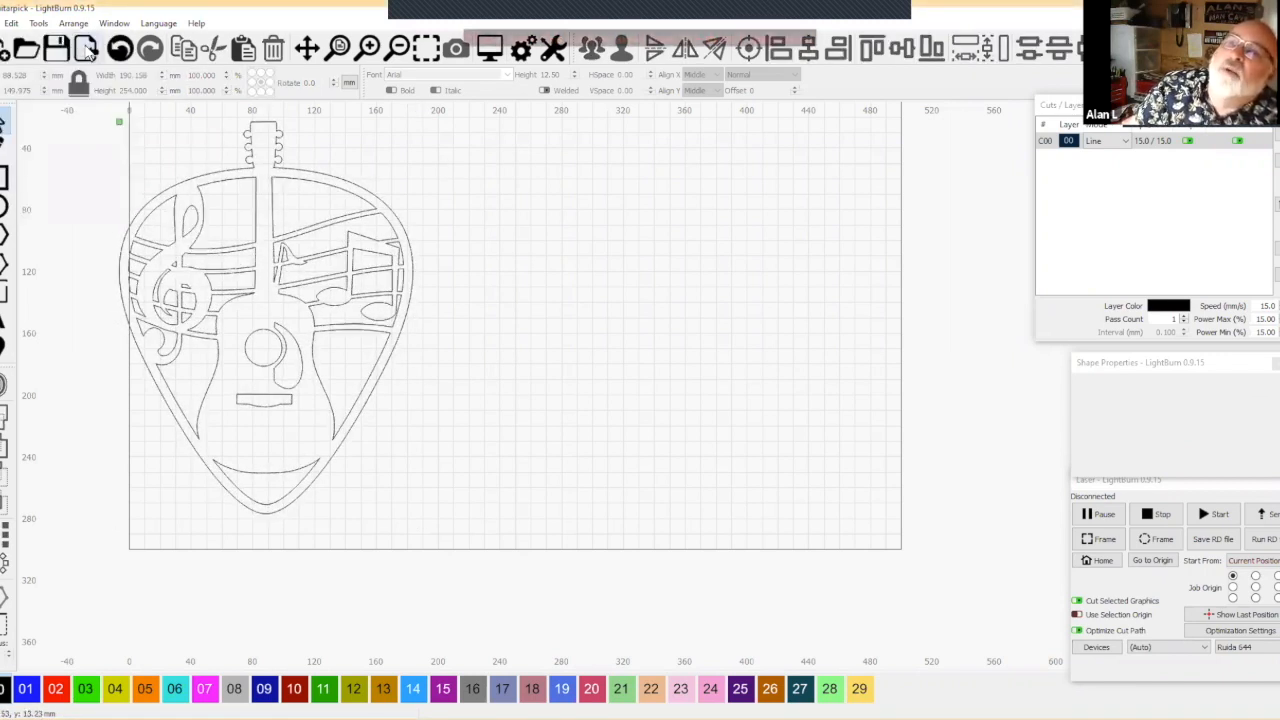
# Import the guitarpick PDF page containing the solid guitar pick outline into the current project
pyautogui.click(86, 50)
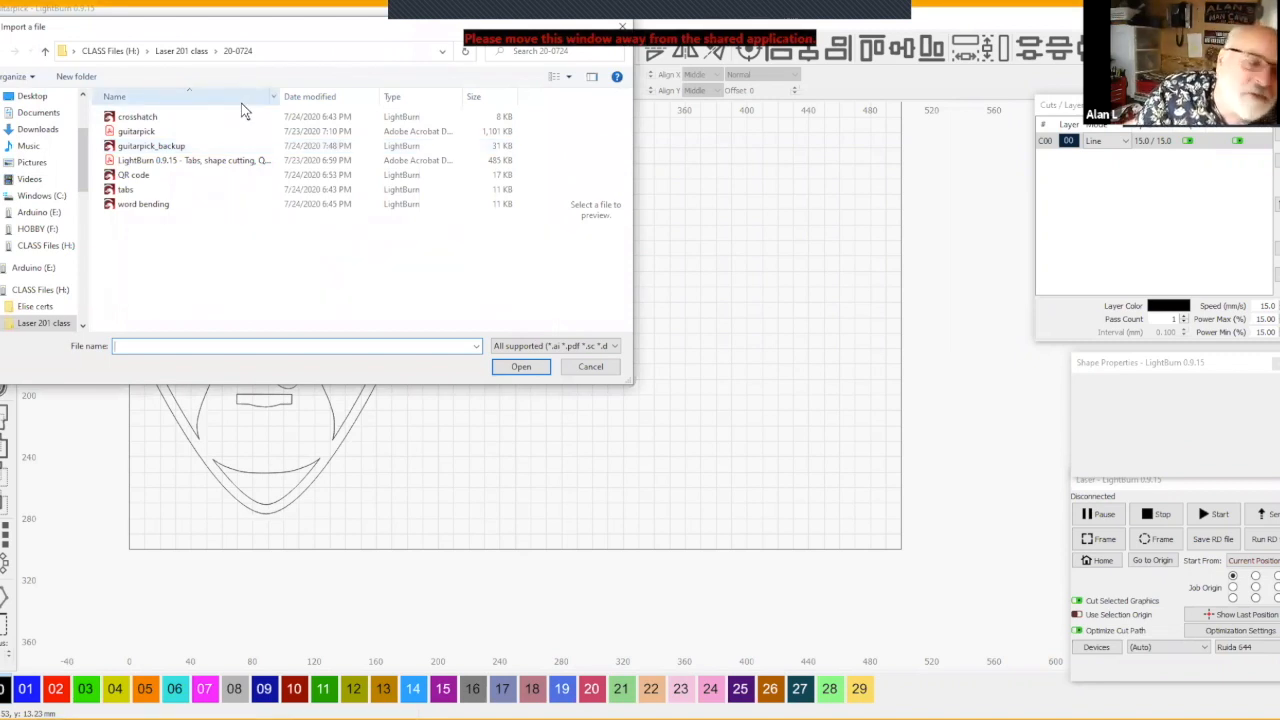
pyautogui.click(137, 131)
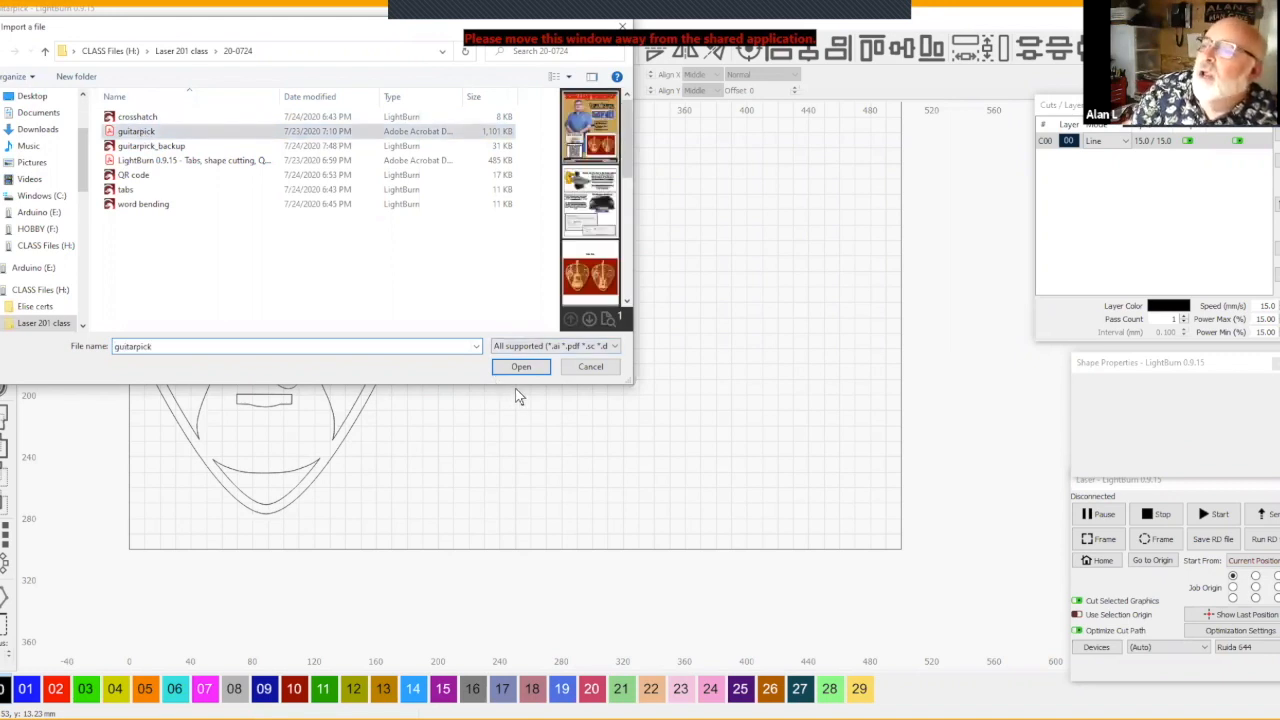
pyautogui.scroll(-5, 600, 198)
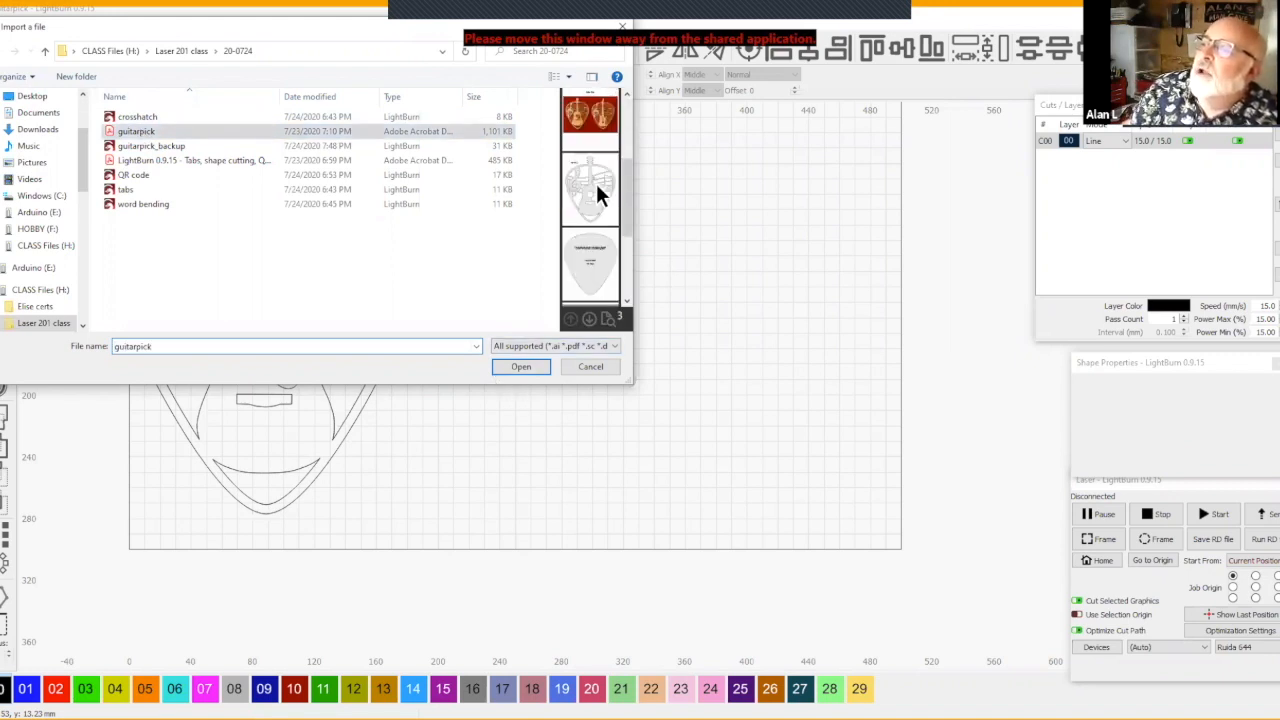
pyautogui.click(522, 367)
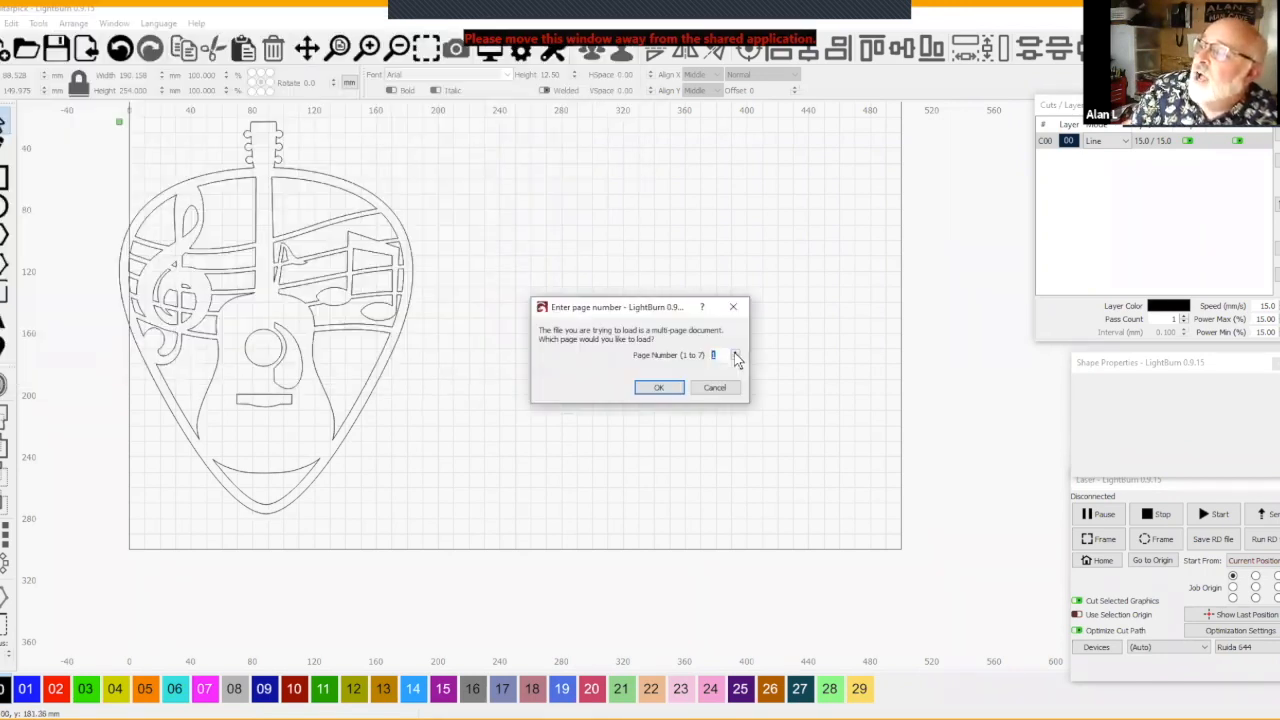
pyautogui.click(660, 388)
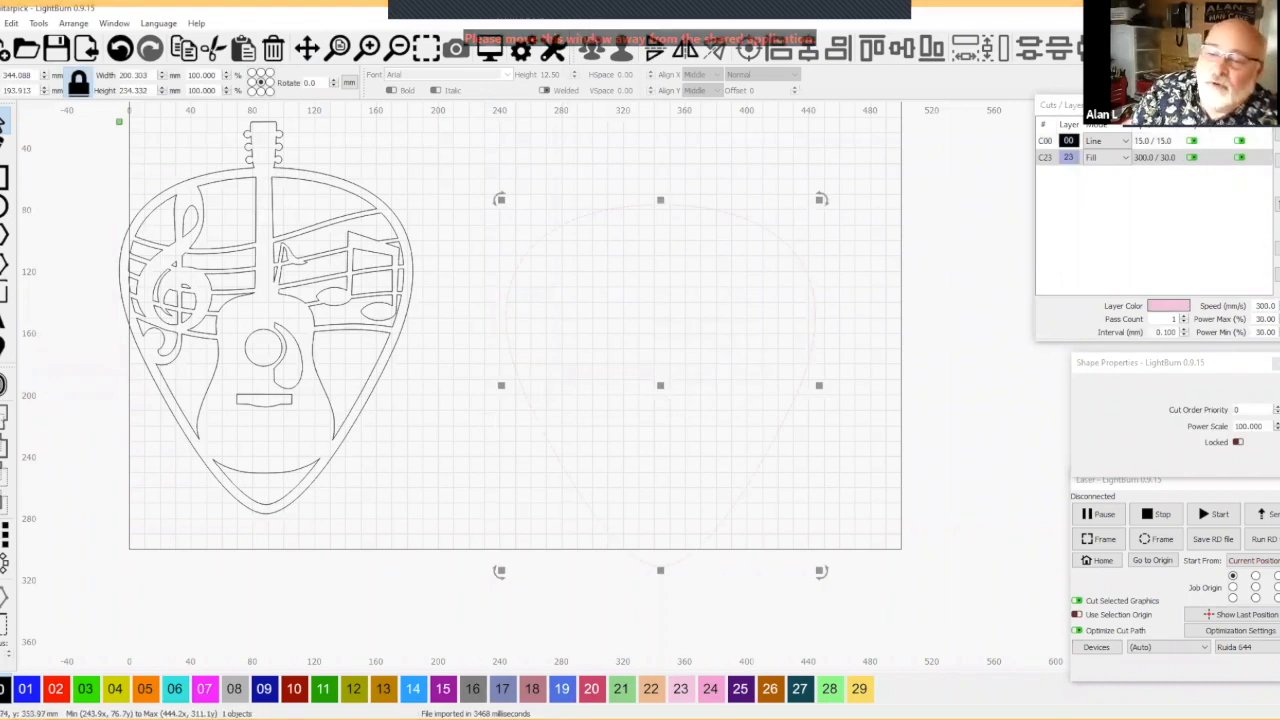
# Assign the blank pick outline to black layer 00 and place it beside the acoustic guitar drawing at about X 292.5, Y 167.5 mm
pyautogui.click(2, 692)
pyautogui.moveTo(661, 387); pyautogui.dragTo(268, 352)
pyautogui.hotkey('ctrl', 'z')
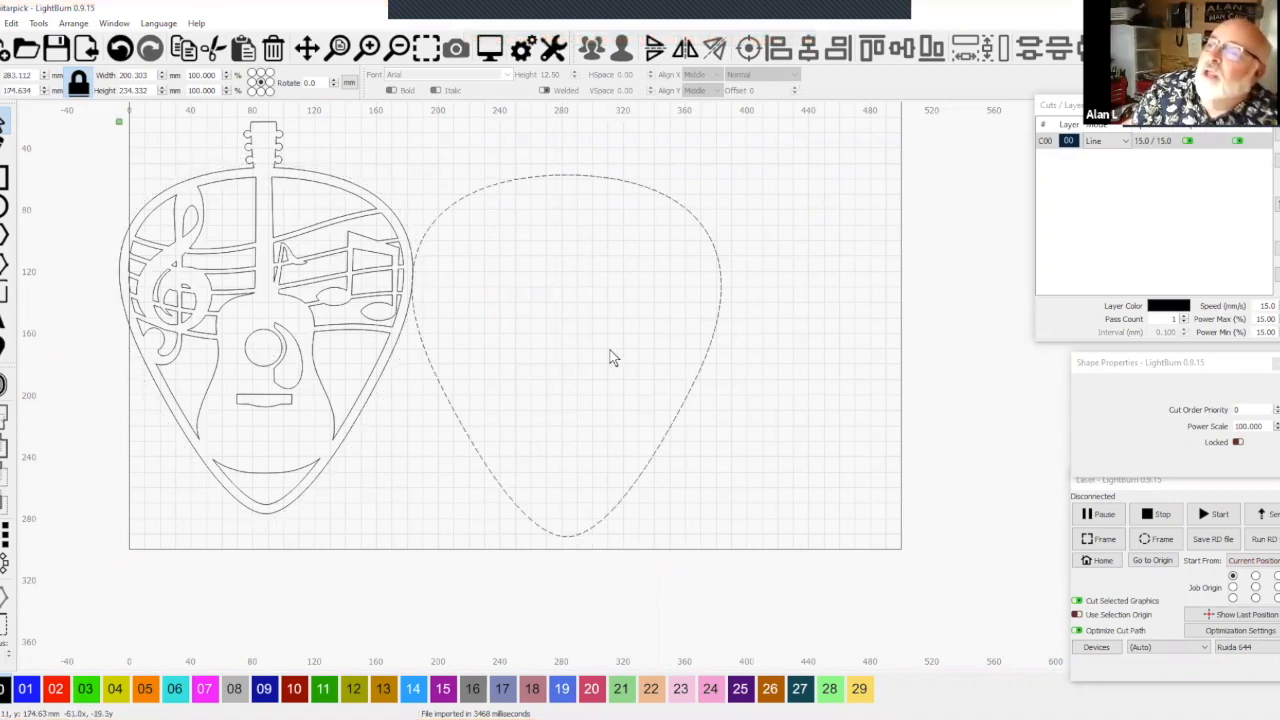
pyautogui.moveTo(586, 341); pyautogui.dragTo(581, 345)
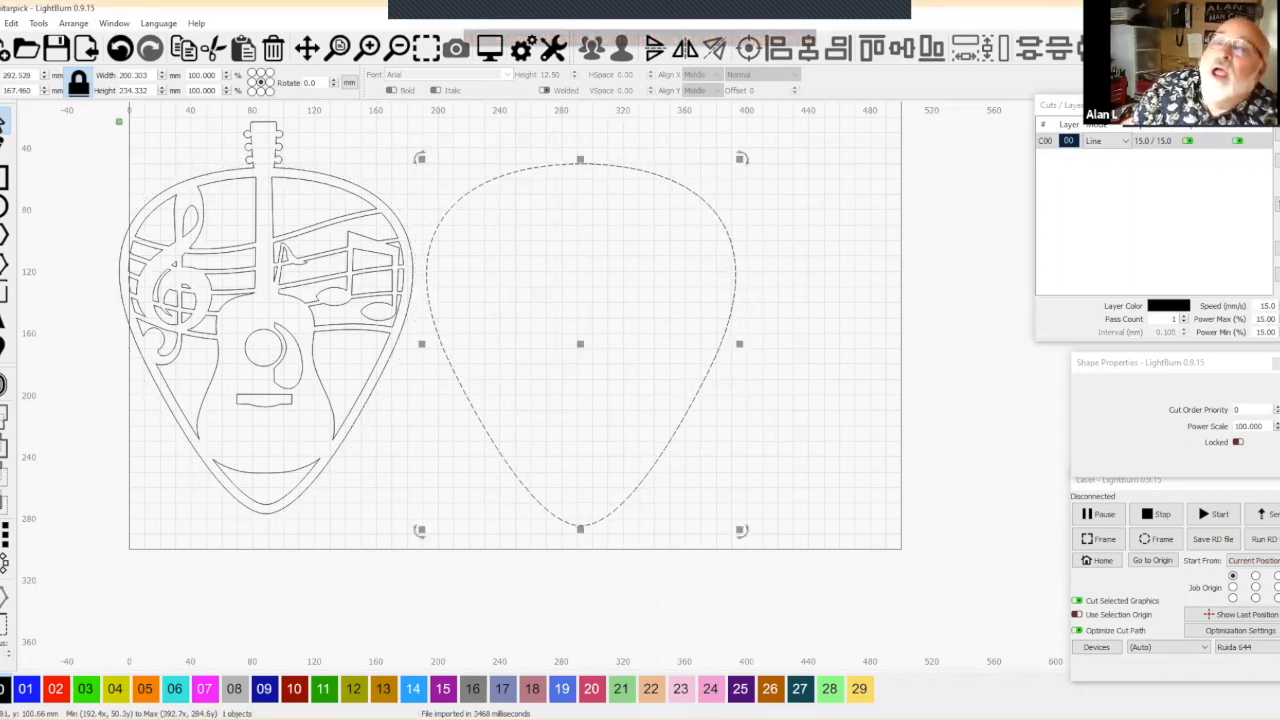
# Import the electric guitar pick page from the guitarpick PDF on layer 00 and place it at about X 494, Y 151 mm
pyautogui.click(87, 50)
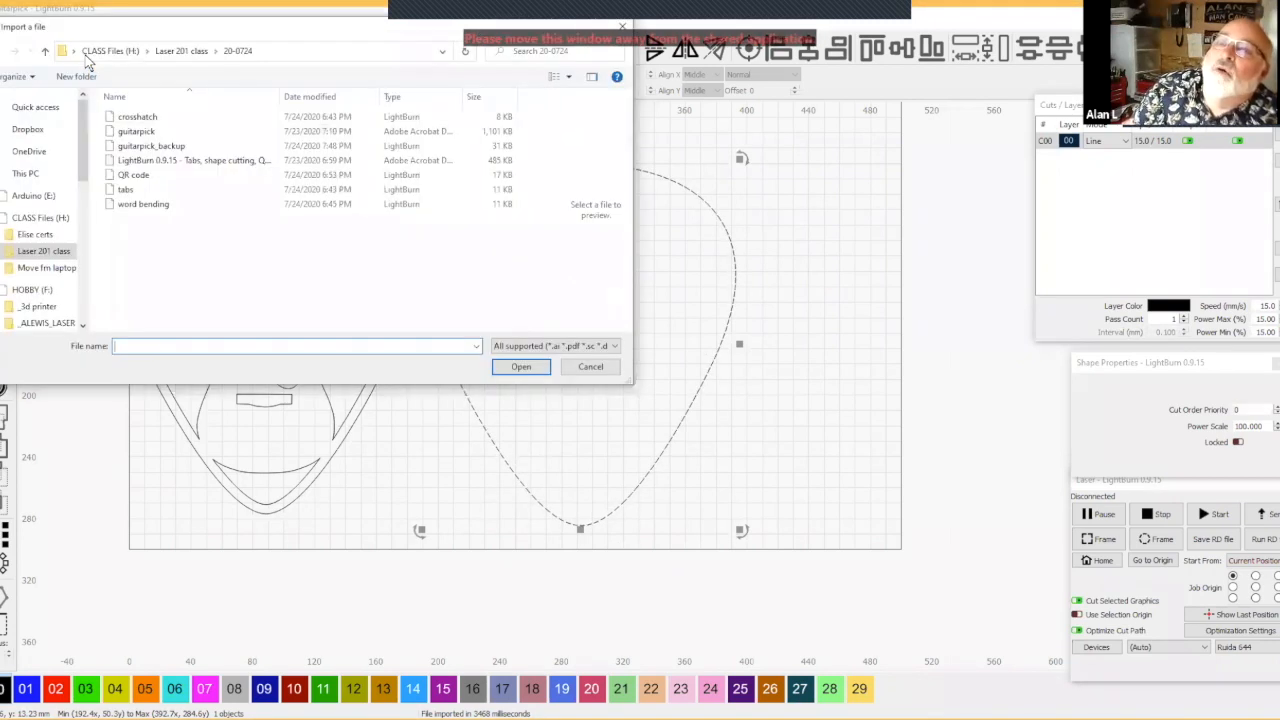
pyautogui.click(140, 131)
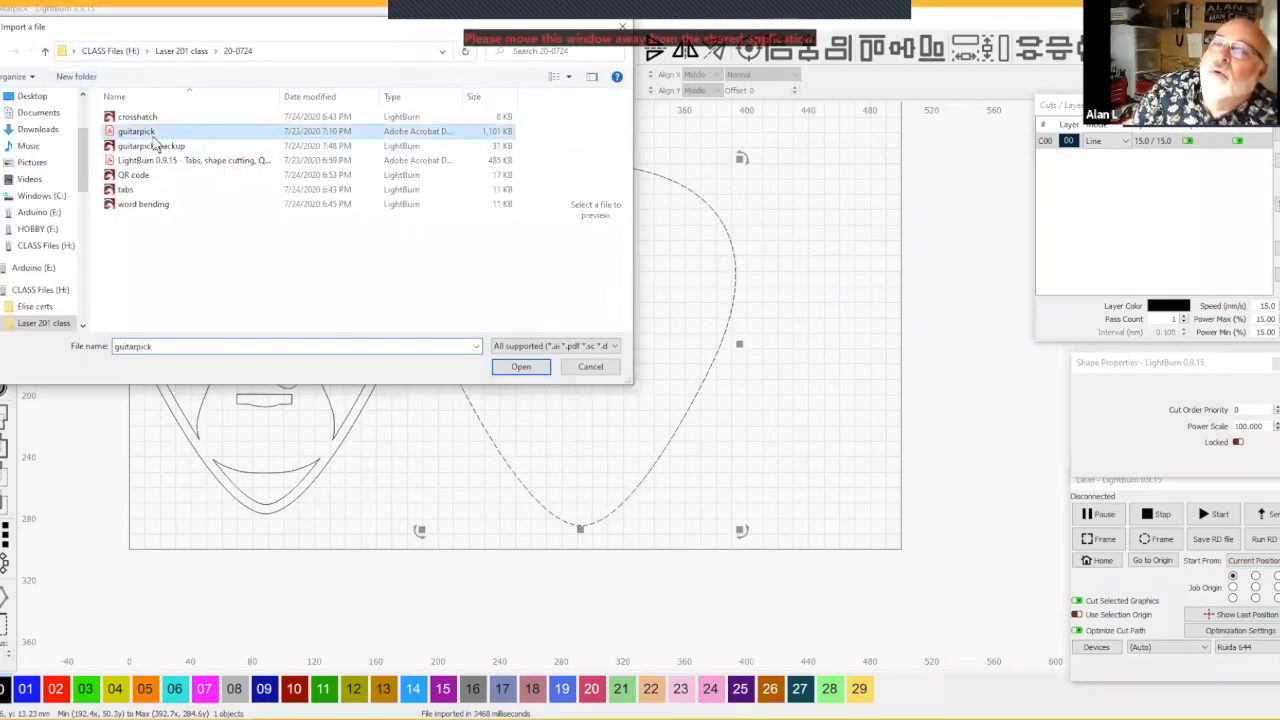
pyautogui.click(520, 367)
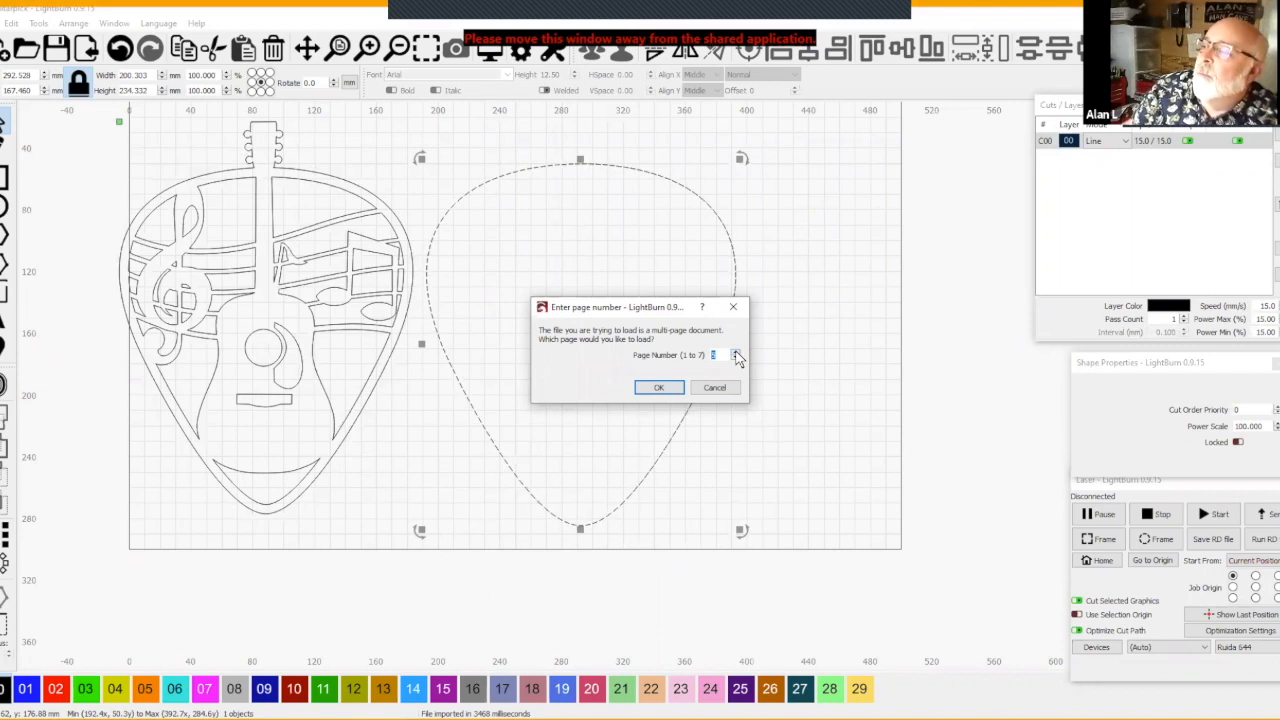
pyautogui.click(659, 388)
pyautogui.moveTo(853, 313); pyautogui.dragTo(893, 320)
pyautogui.click(892, 319)
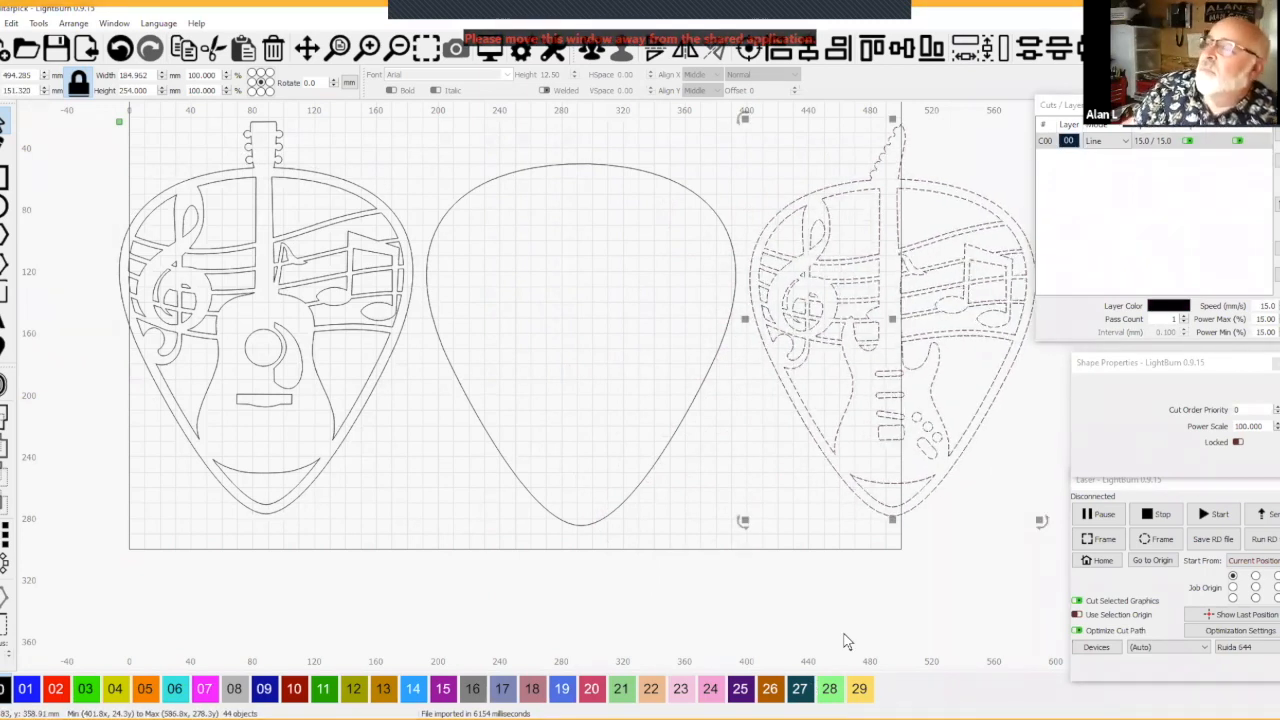
# Copy the blank pick outline and place the duplicate beyond the electric guitar drawing at about X 714.5, Y 180.5 mm
pyautogui.moveTo(982, 593); pyautogui.dragTo(606, 584)
pyautogui.scroll(-1, 785, 574)
pyautogui.scroll(-2, 785, 582)
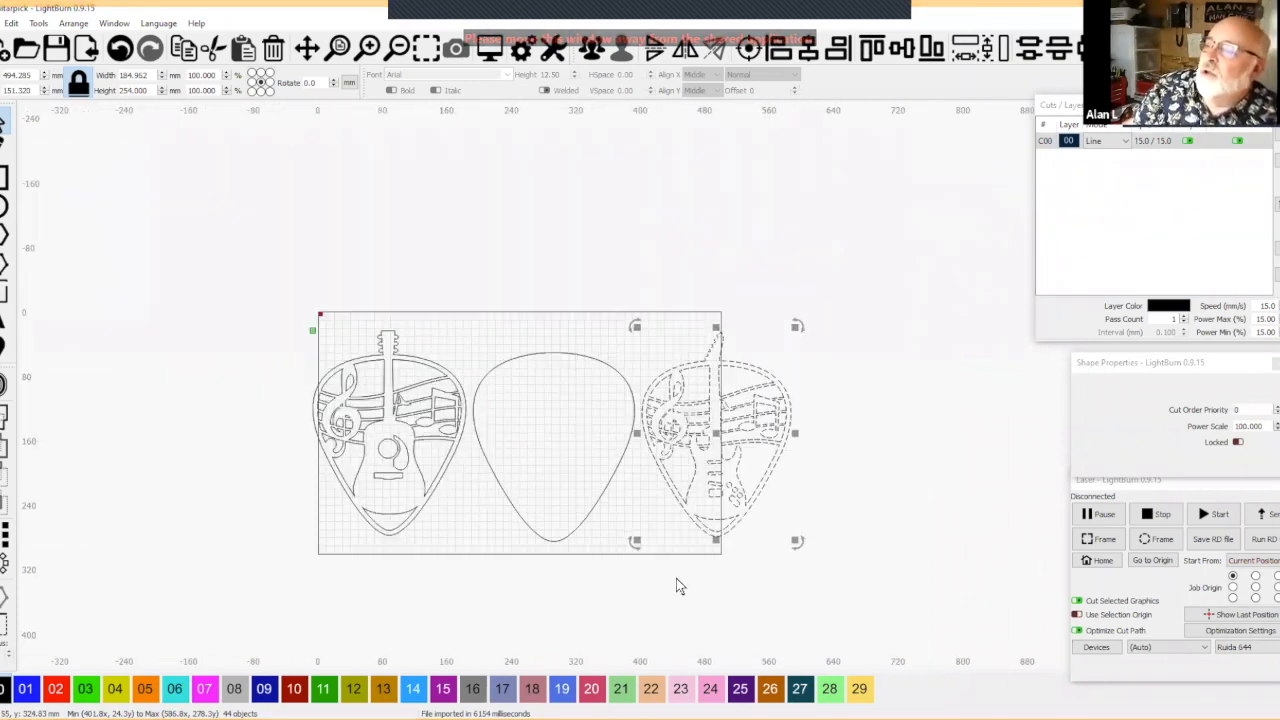
pyautogui.click(612, 487)
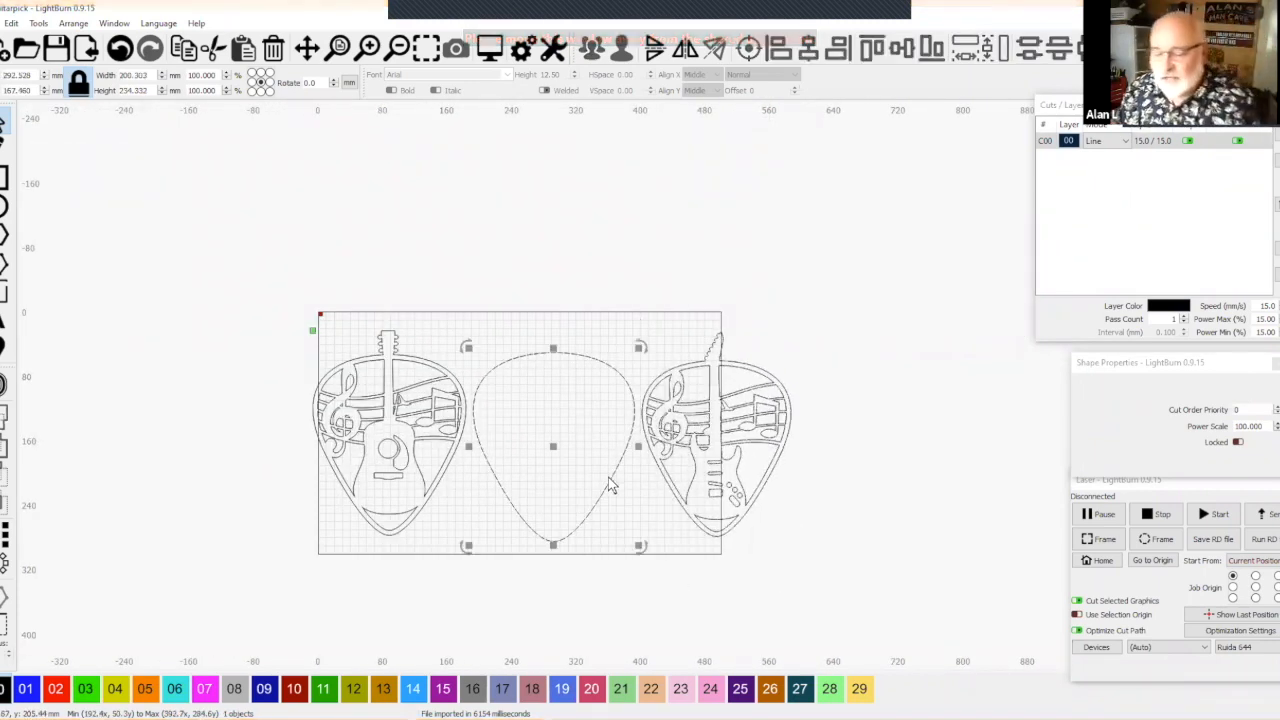
pyautogui.hotkey('ctrl', 'v')
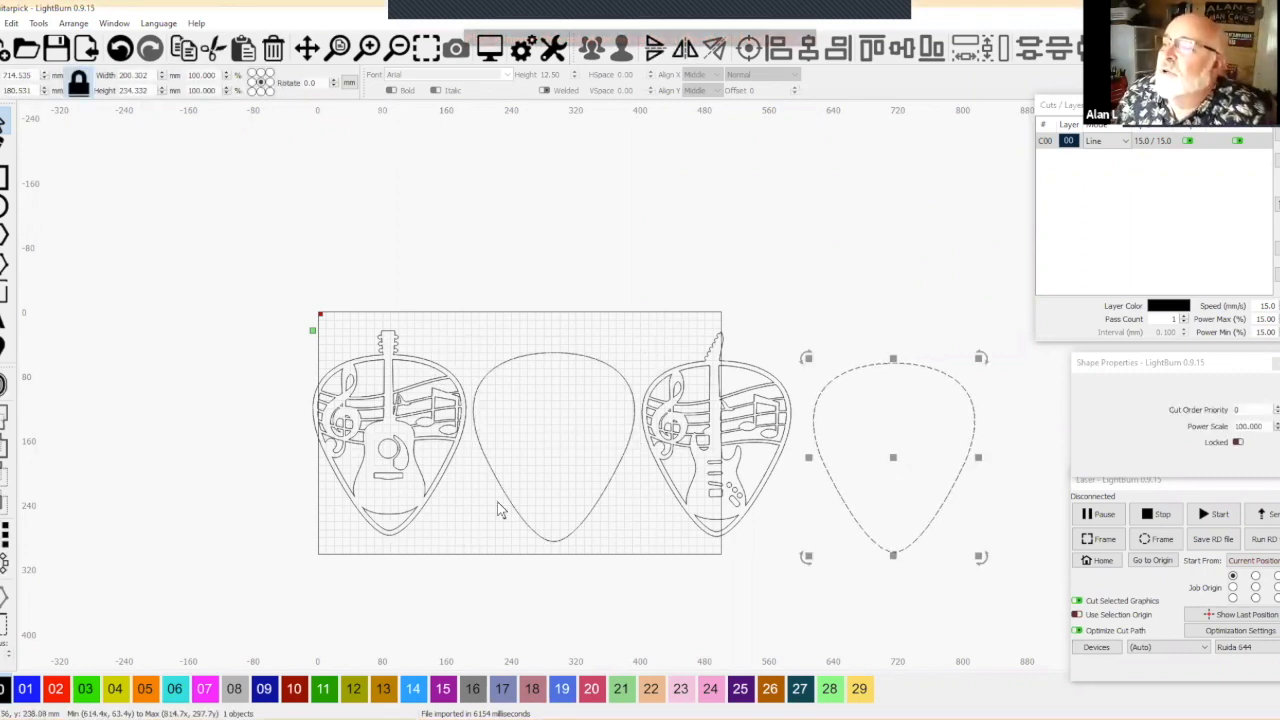
# Select every piece of the acoustic guitar pick drawing and group them into one object
pyautogui.click(398, 418)
pyautogui.moveTo(457, 538); pyautogui.dragTo(294, 312)
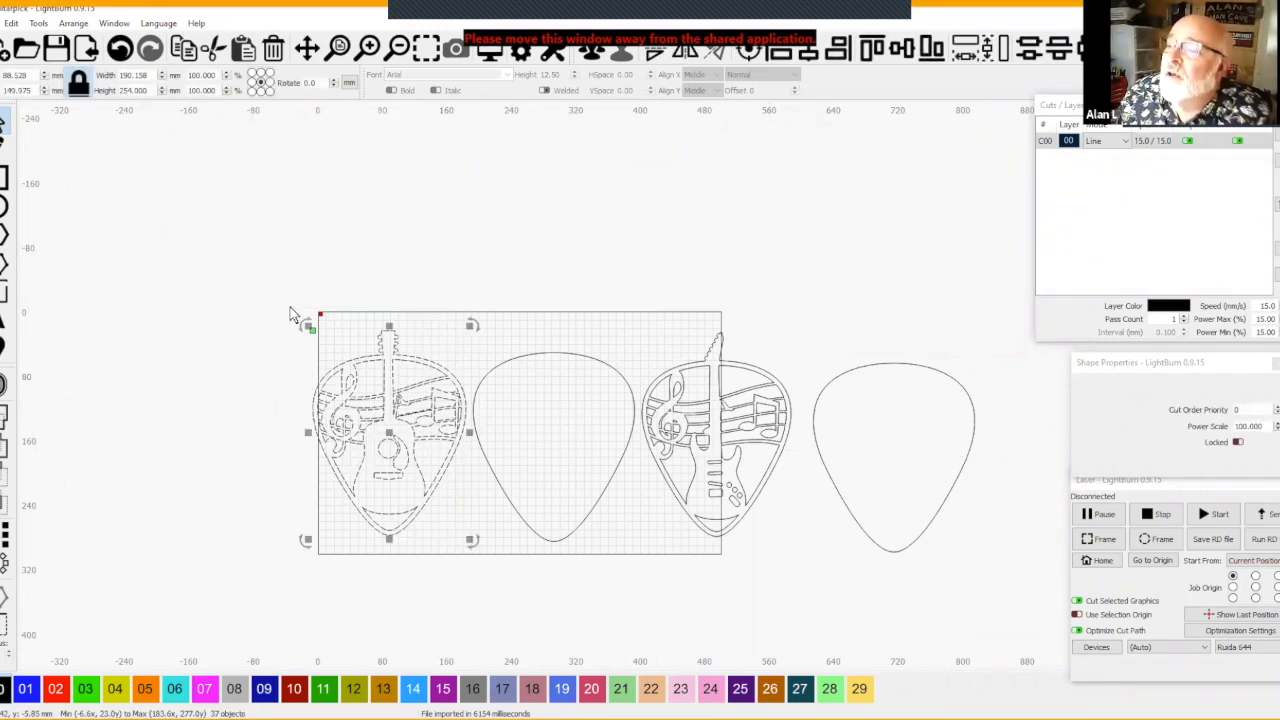
pyautogui.click(473, 538)
pyautogui.moveTo(473, 540); pyautogui.dragTo(294, 325)
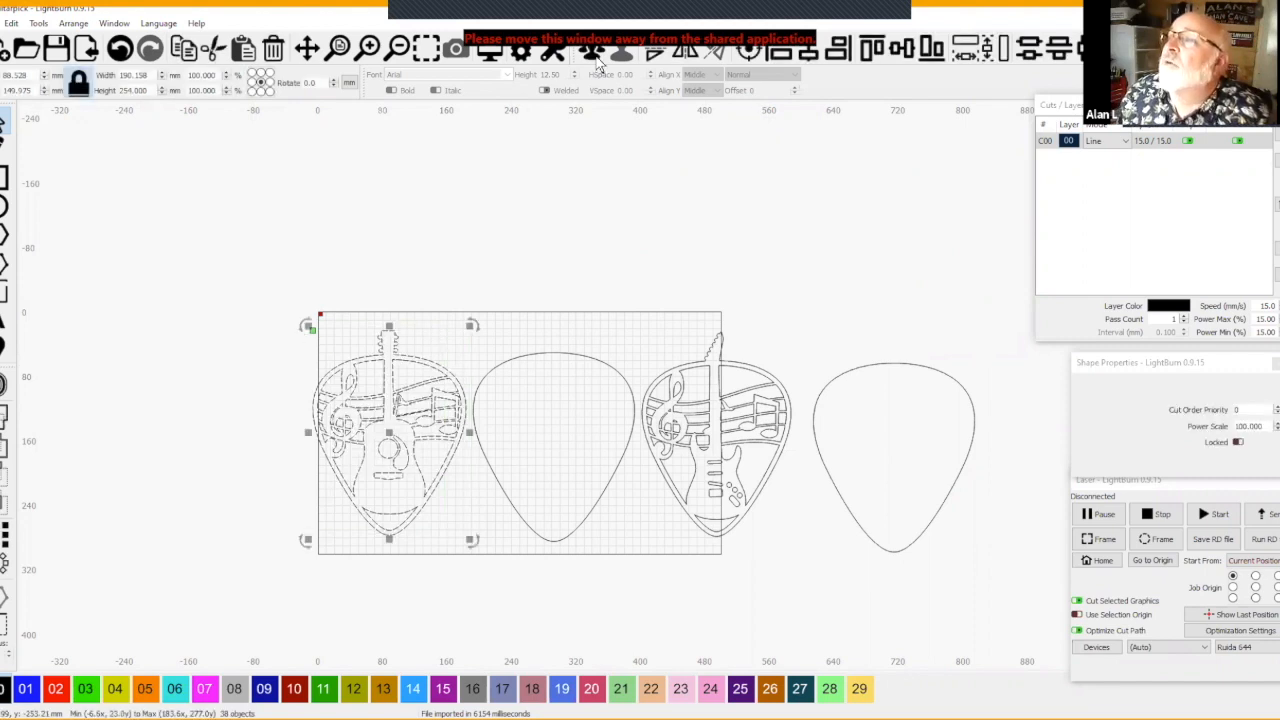
pyautogui.hotkey('ctrl', 'g')
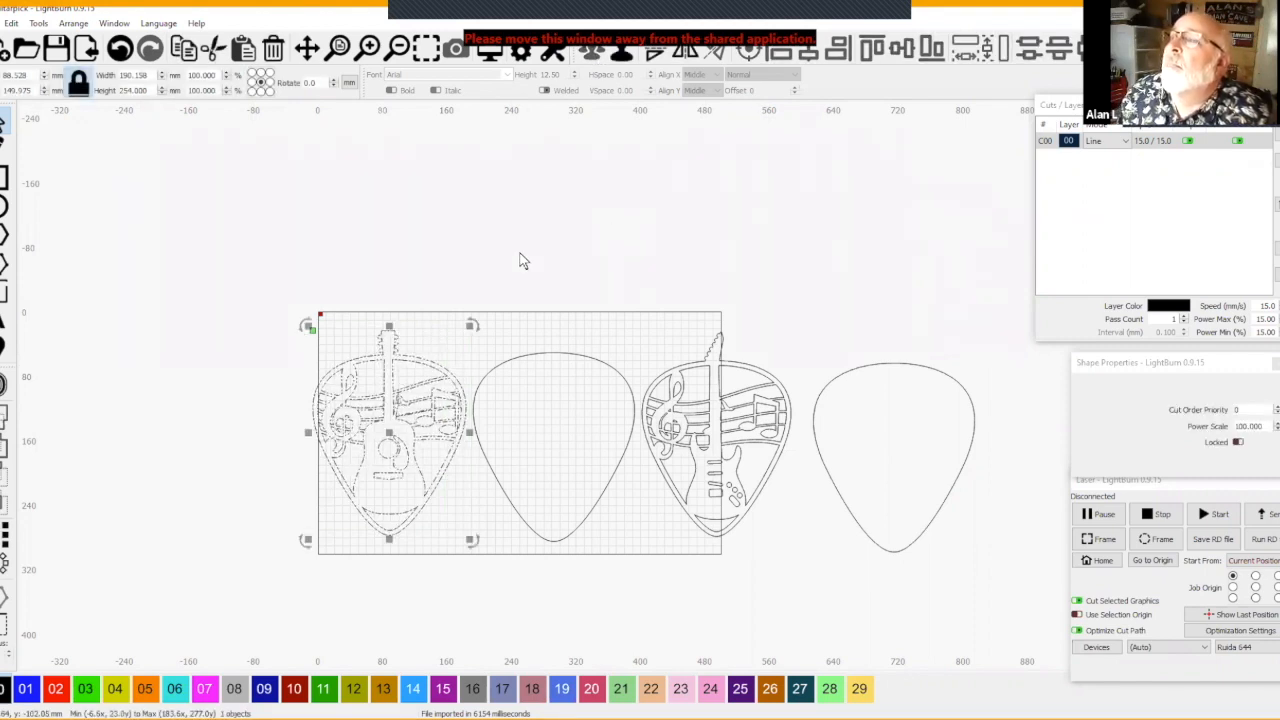
# Overlay the grouped acoustic guitar drawing on the blank pick, return it to about X 81.5, Y 142.7 mm, and deselect it
pyautogui.moveTo(371, 435); pyautogui.dragTo(558, 444)
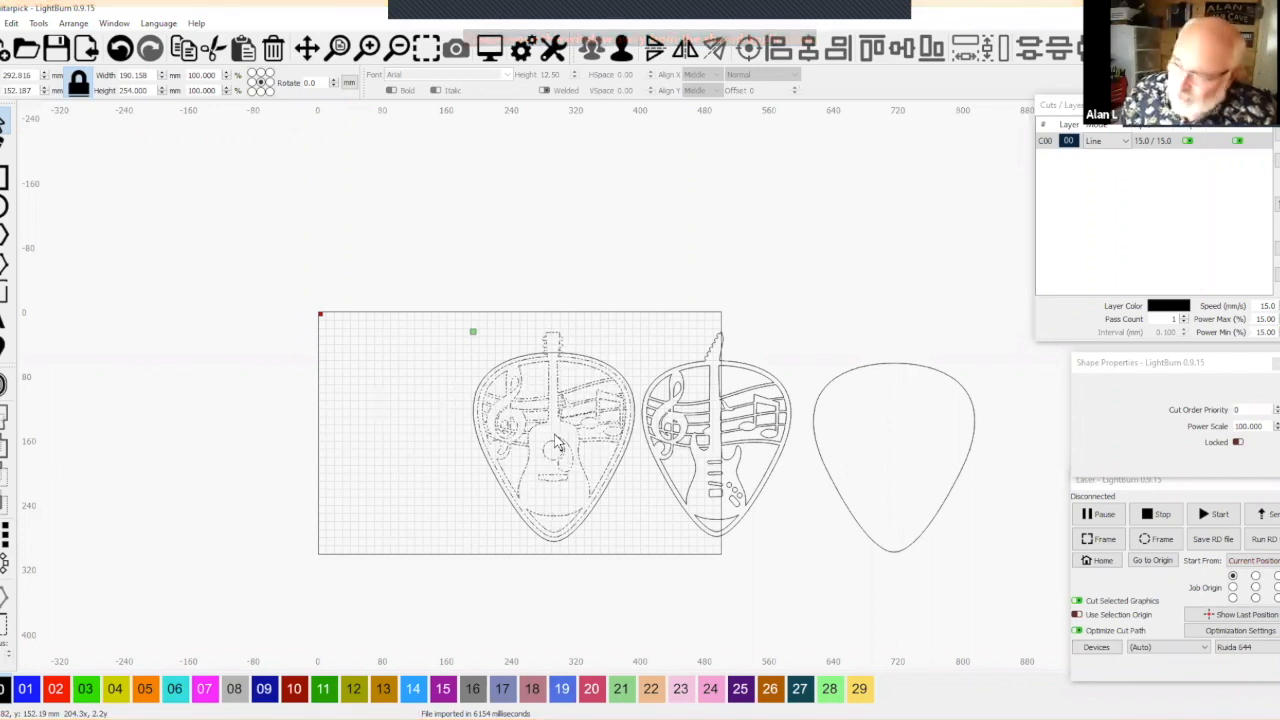
pyautogui.moveTo(557, 443); pyautogui.dragTo(383, 436)
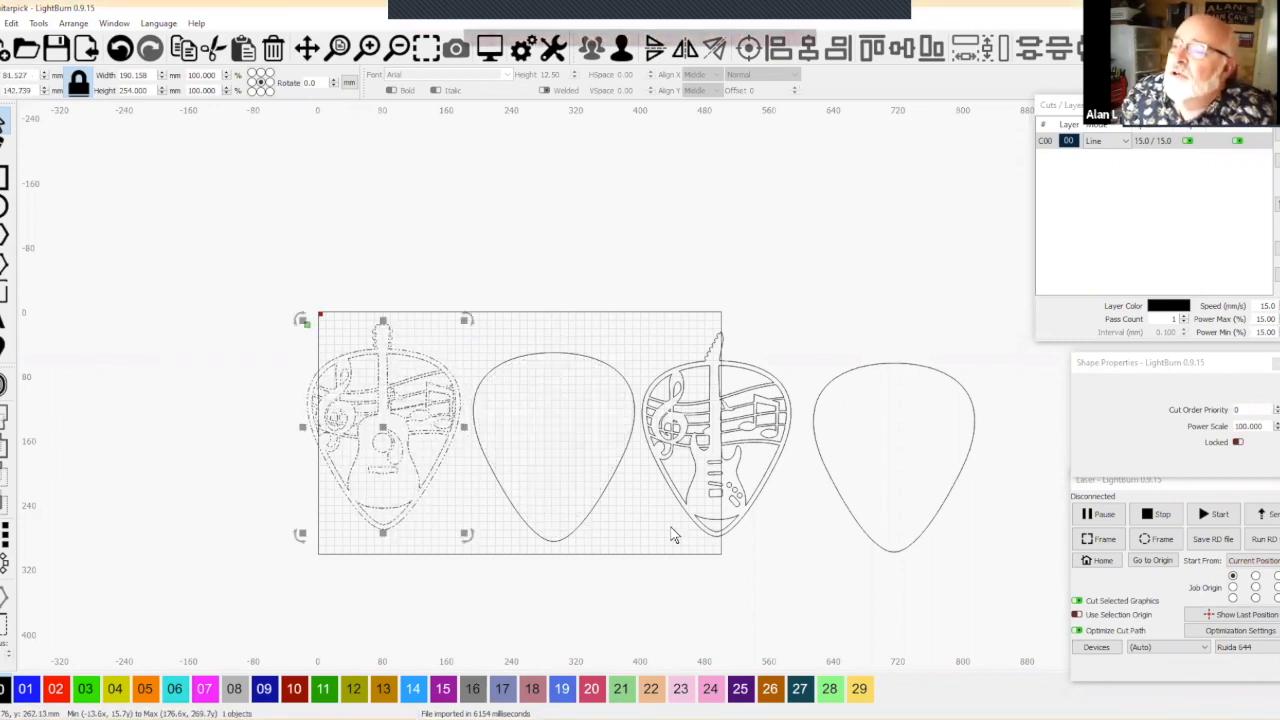
pyautogui.click(560, 458)
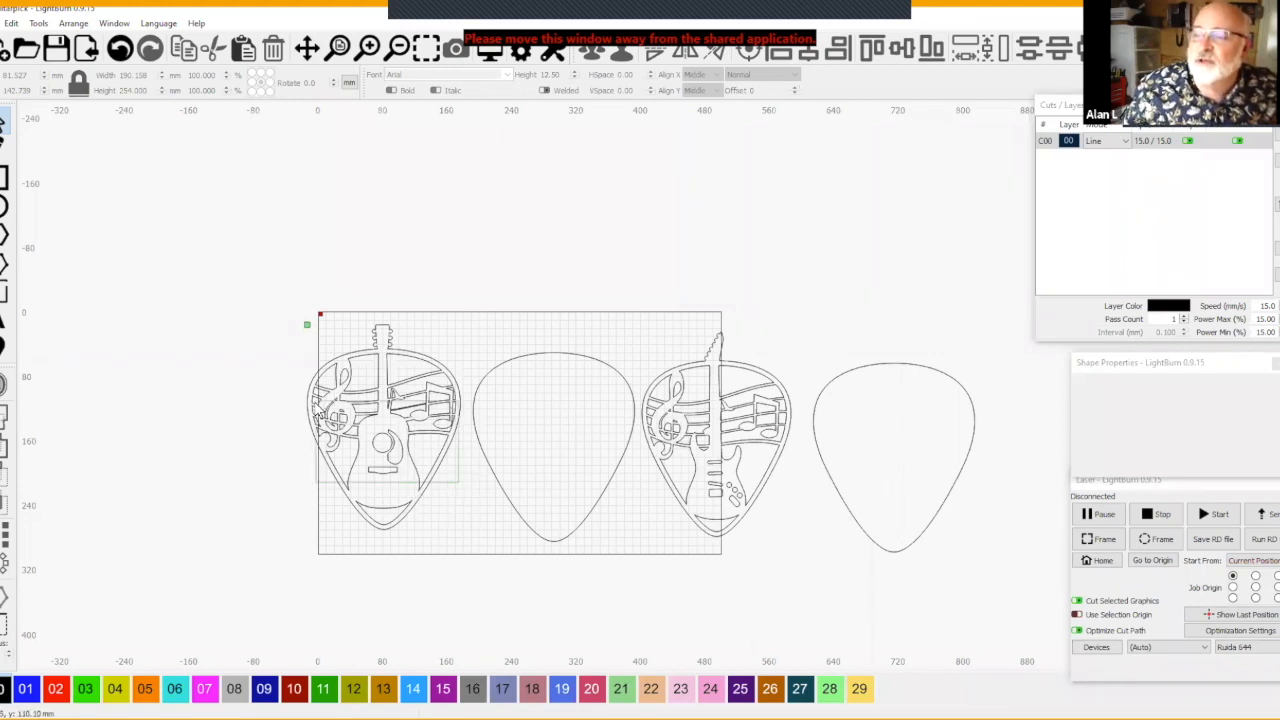
pyautogui.click(455, 496)
pyautogui.click(453, 482)
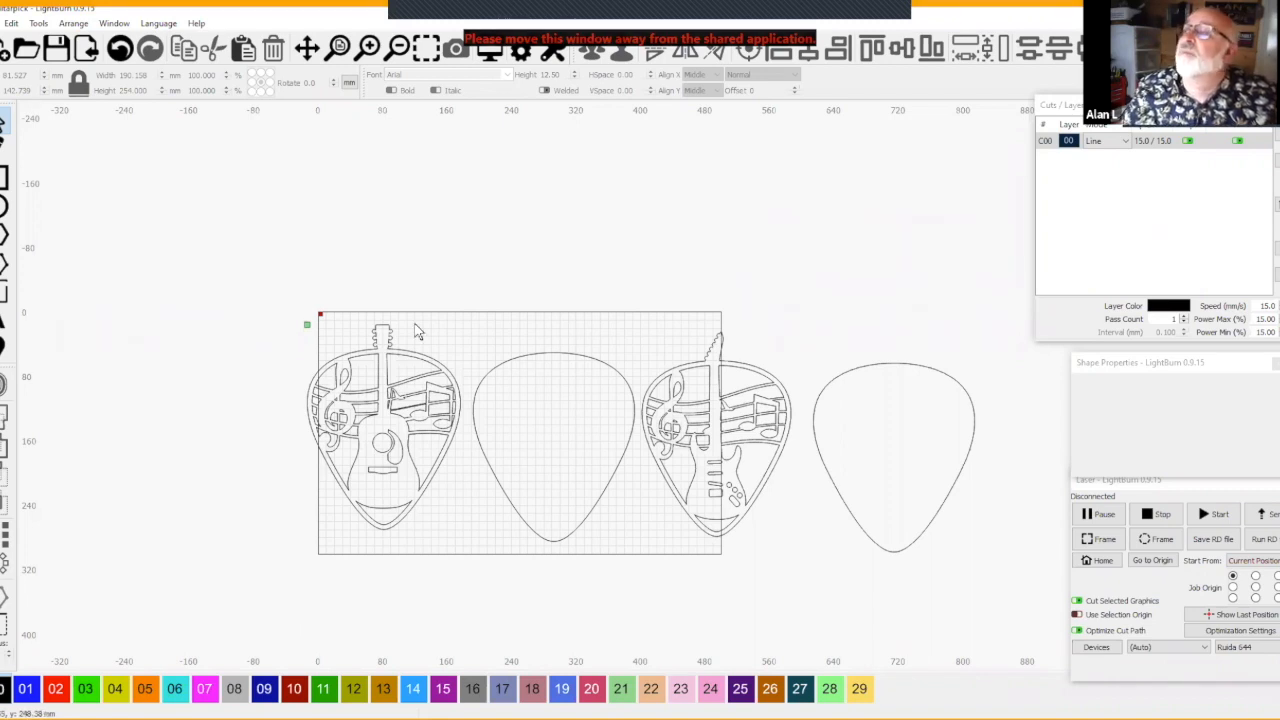
pyautogui.click(752, 18)
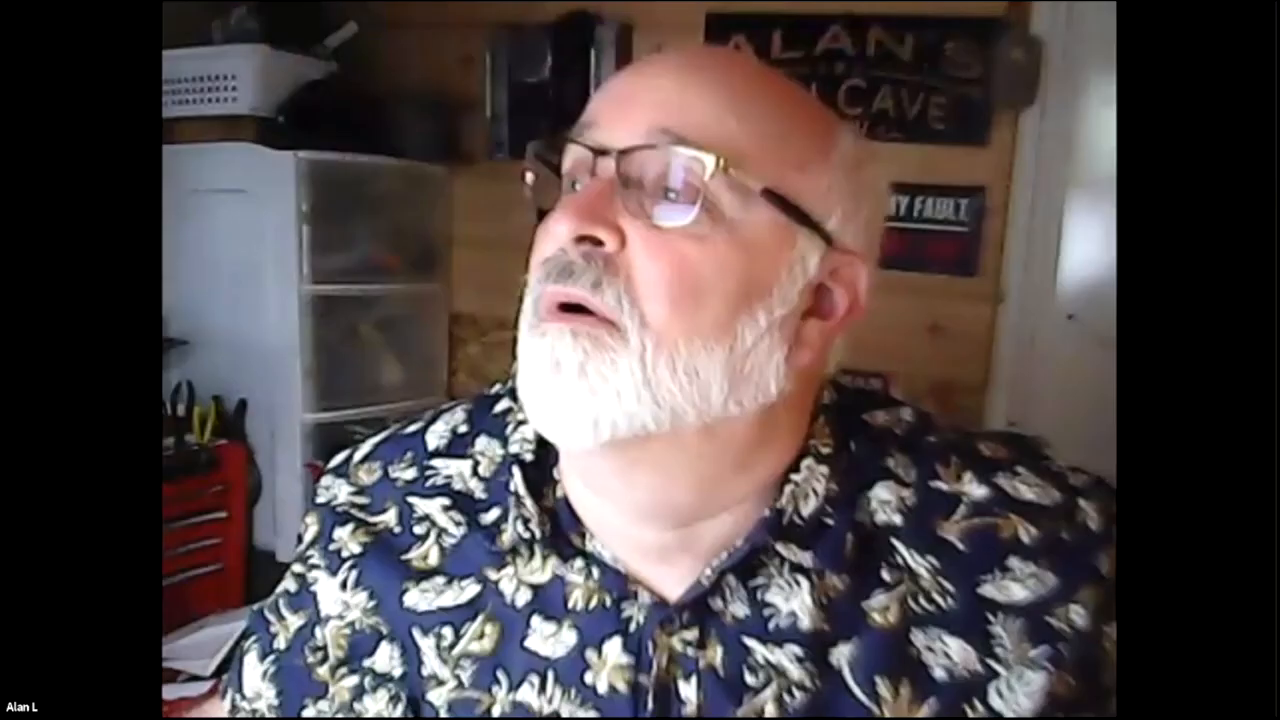